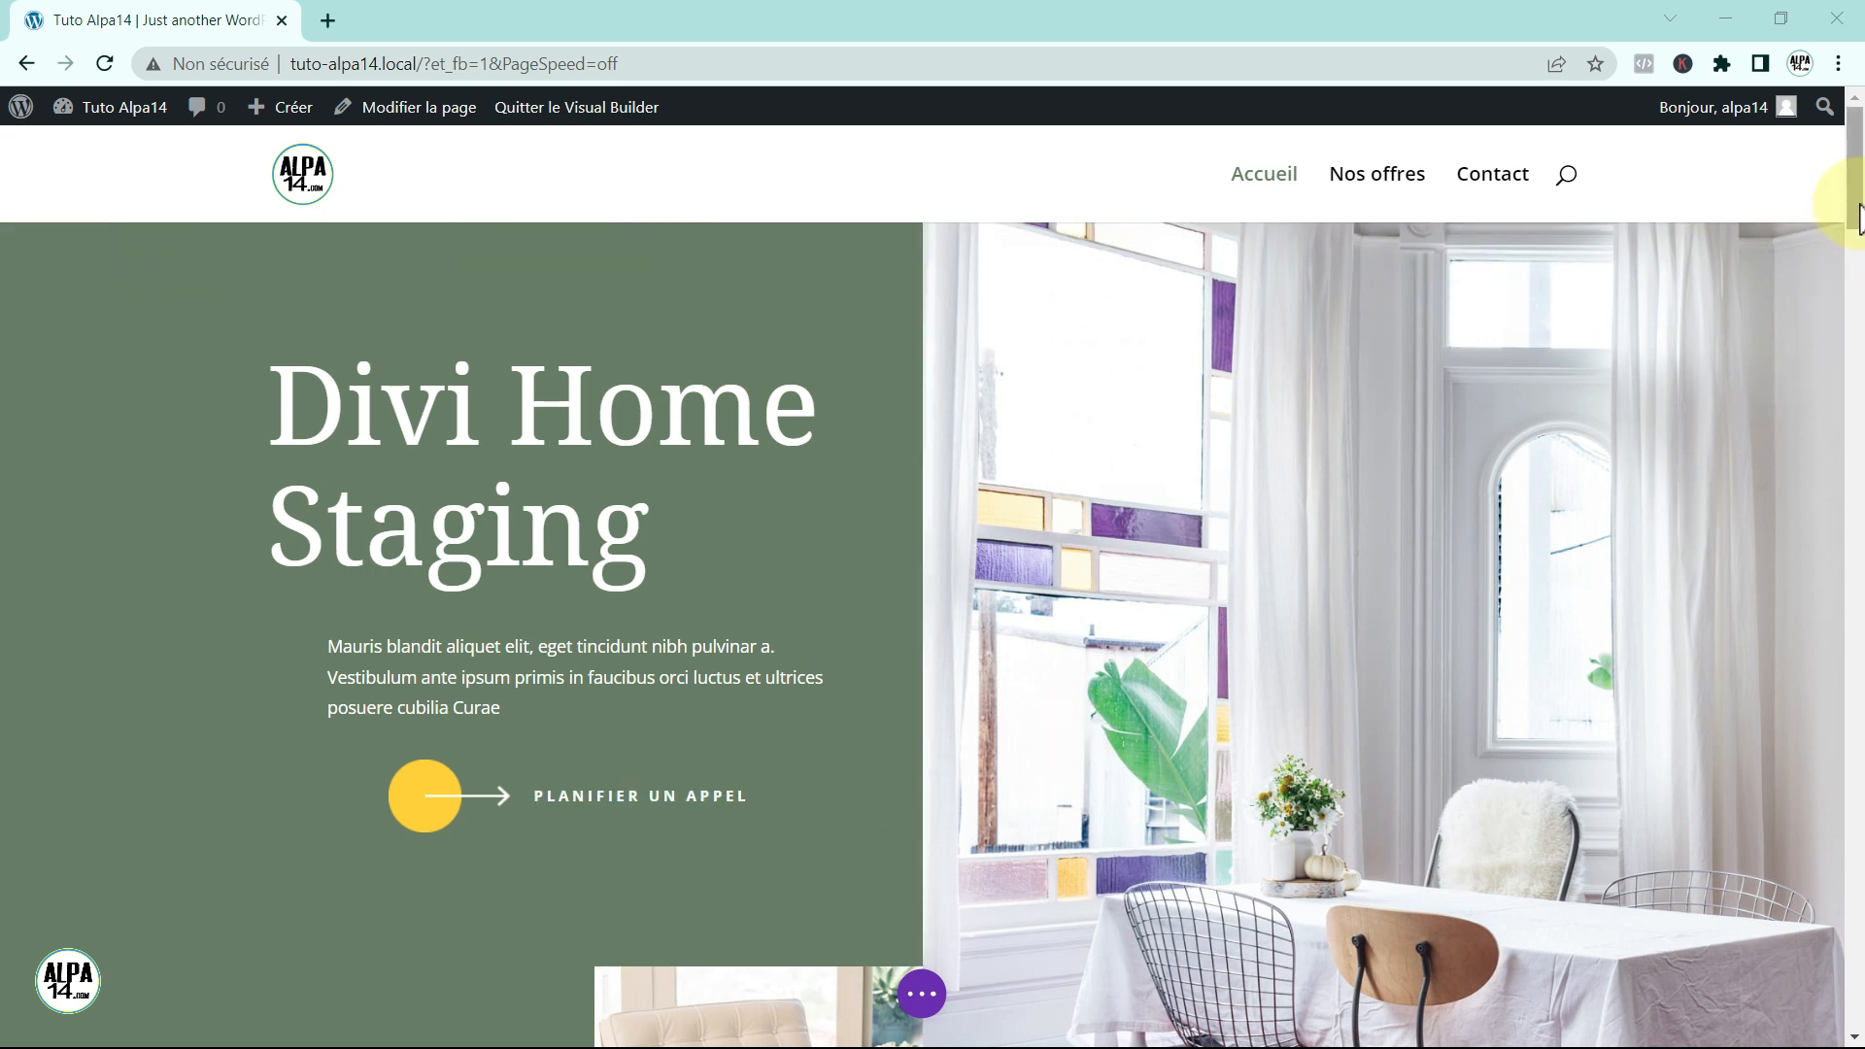
Step: Preview the home page in tablet view and expand its hamburger menu
scroll(1853, 228, "down", 2)
mouse_move(1853, 213)
left_mouse_down()
mouse_move(1845, 400)
mouse_move(1850, 190)
left_mouse_up()
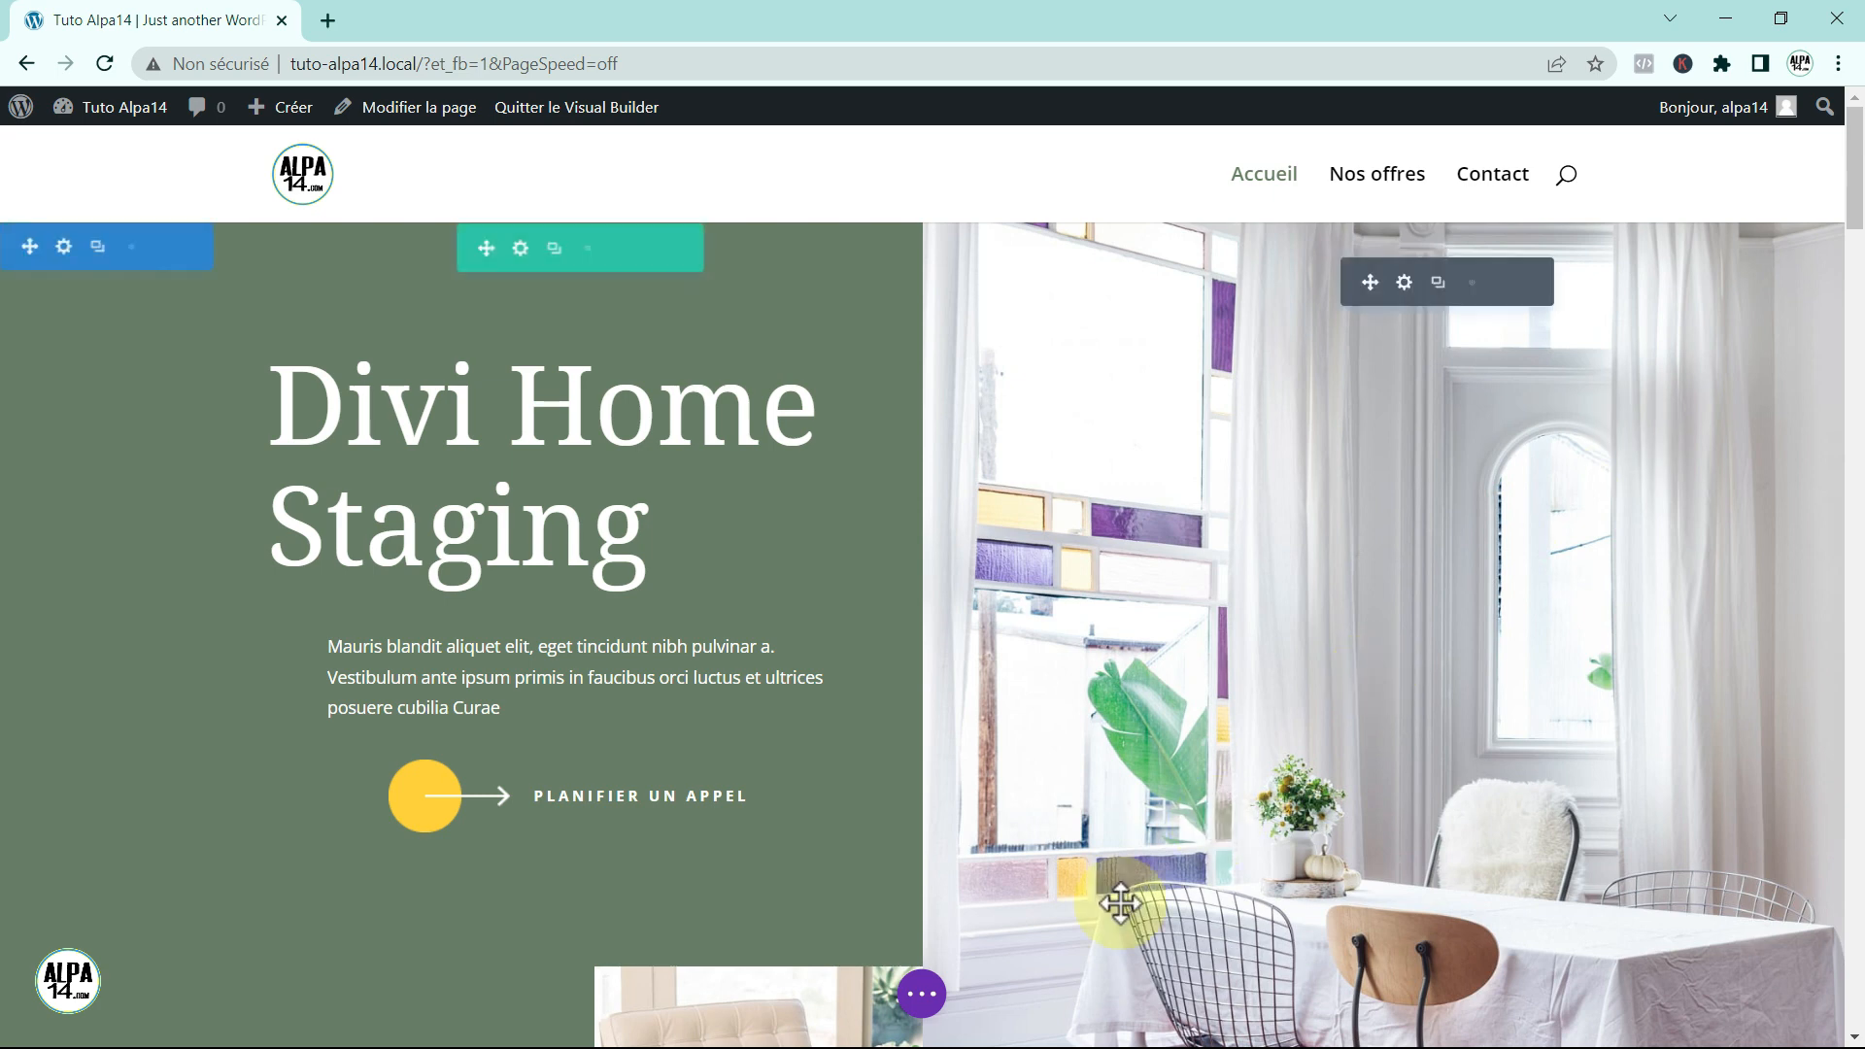
left_click(921, 996)
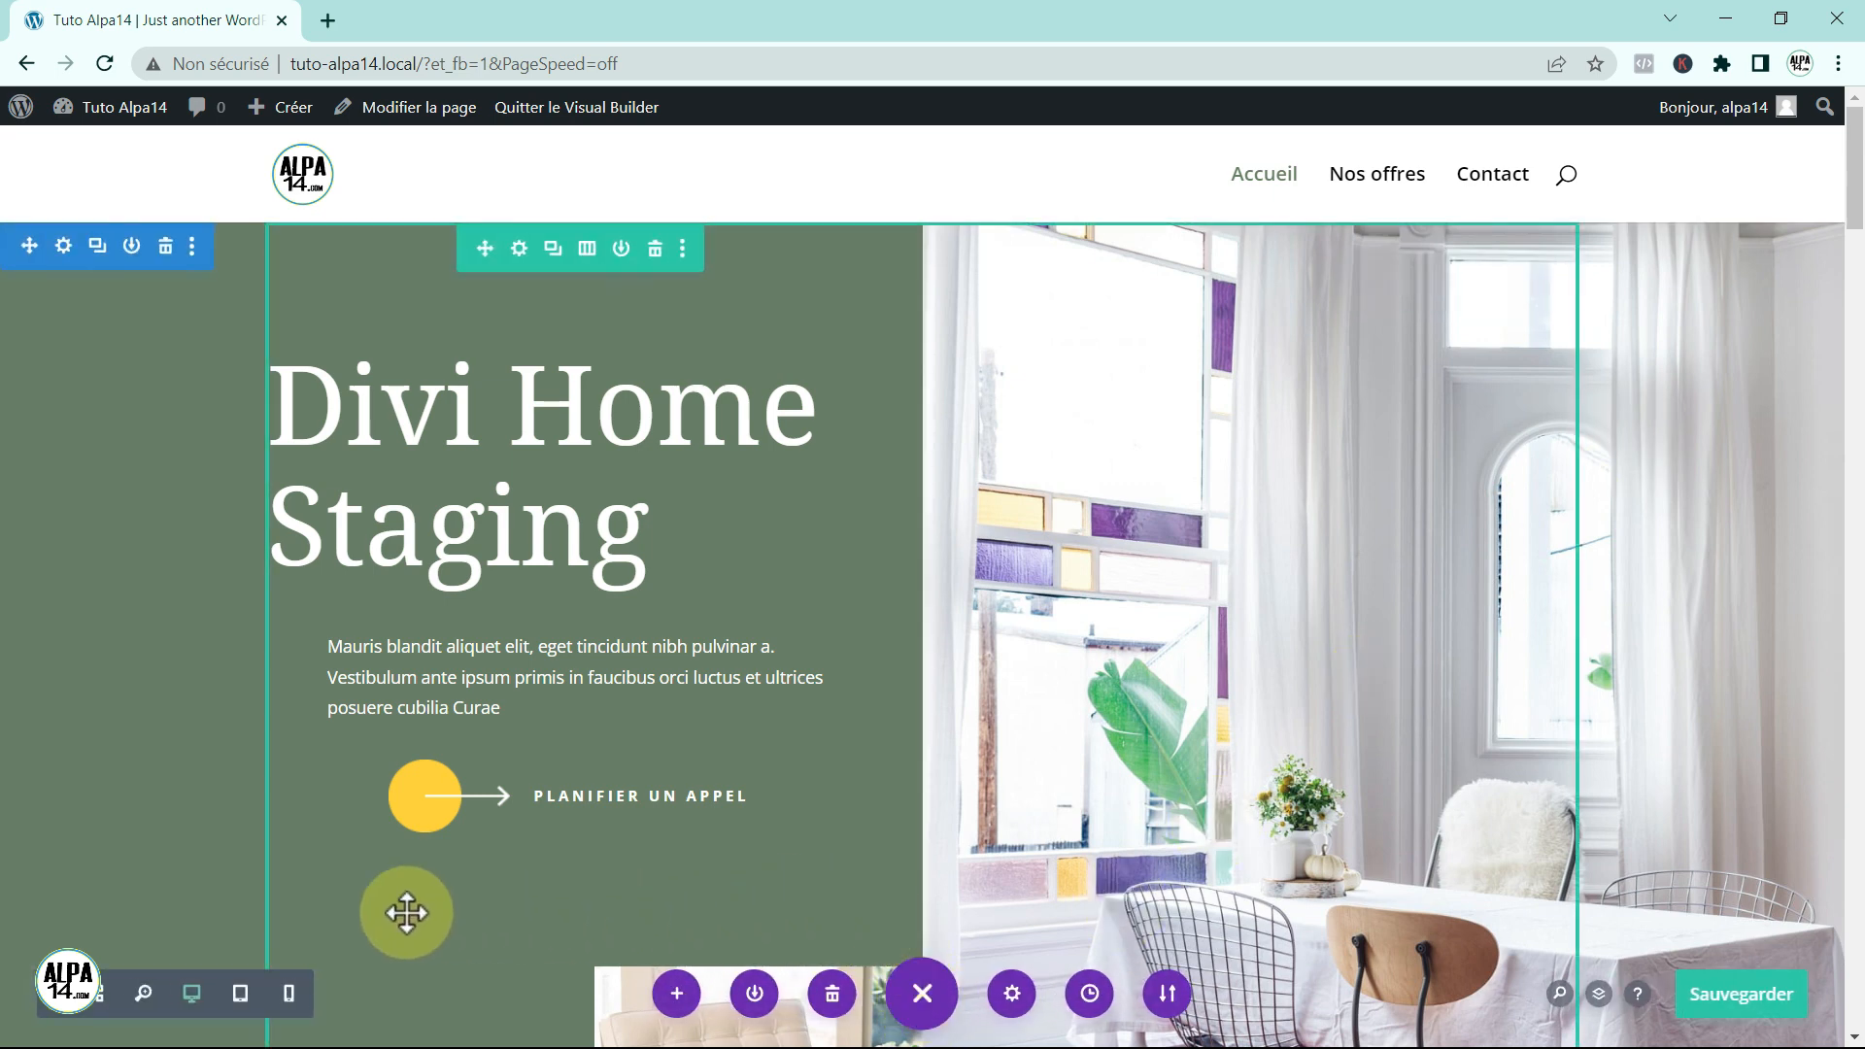
left_click(239, 993)
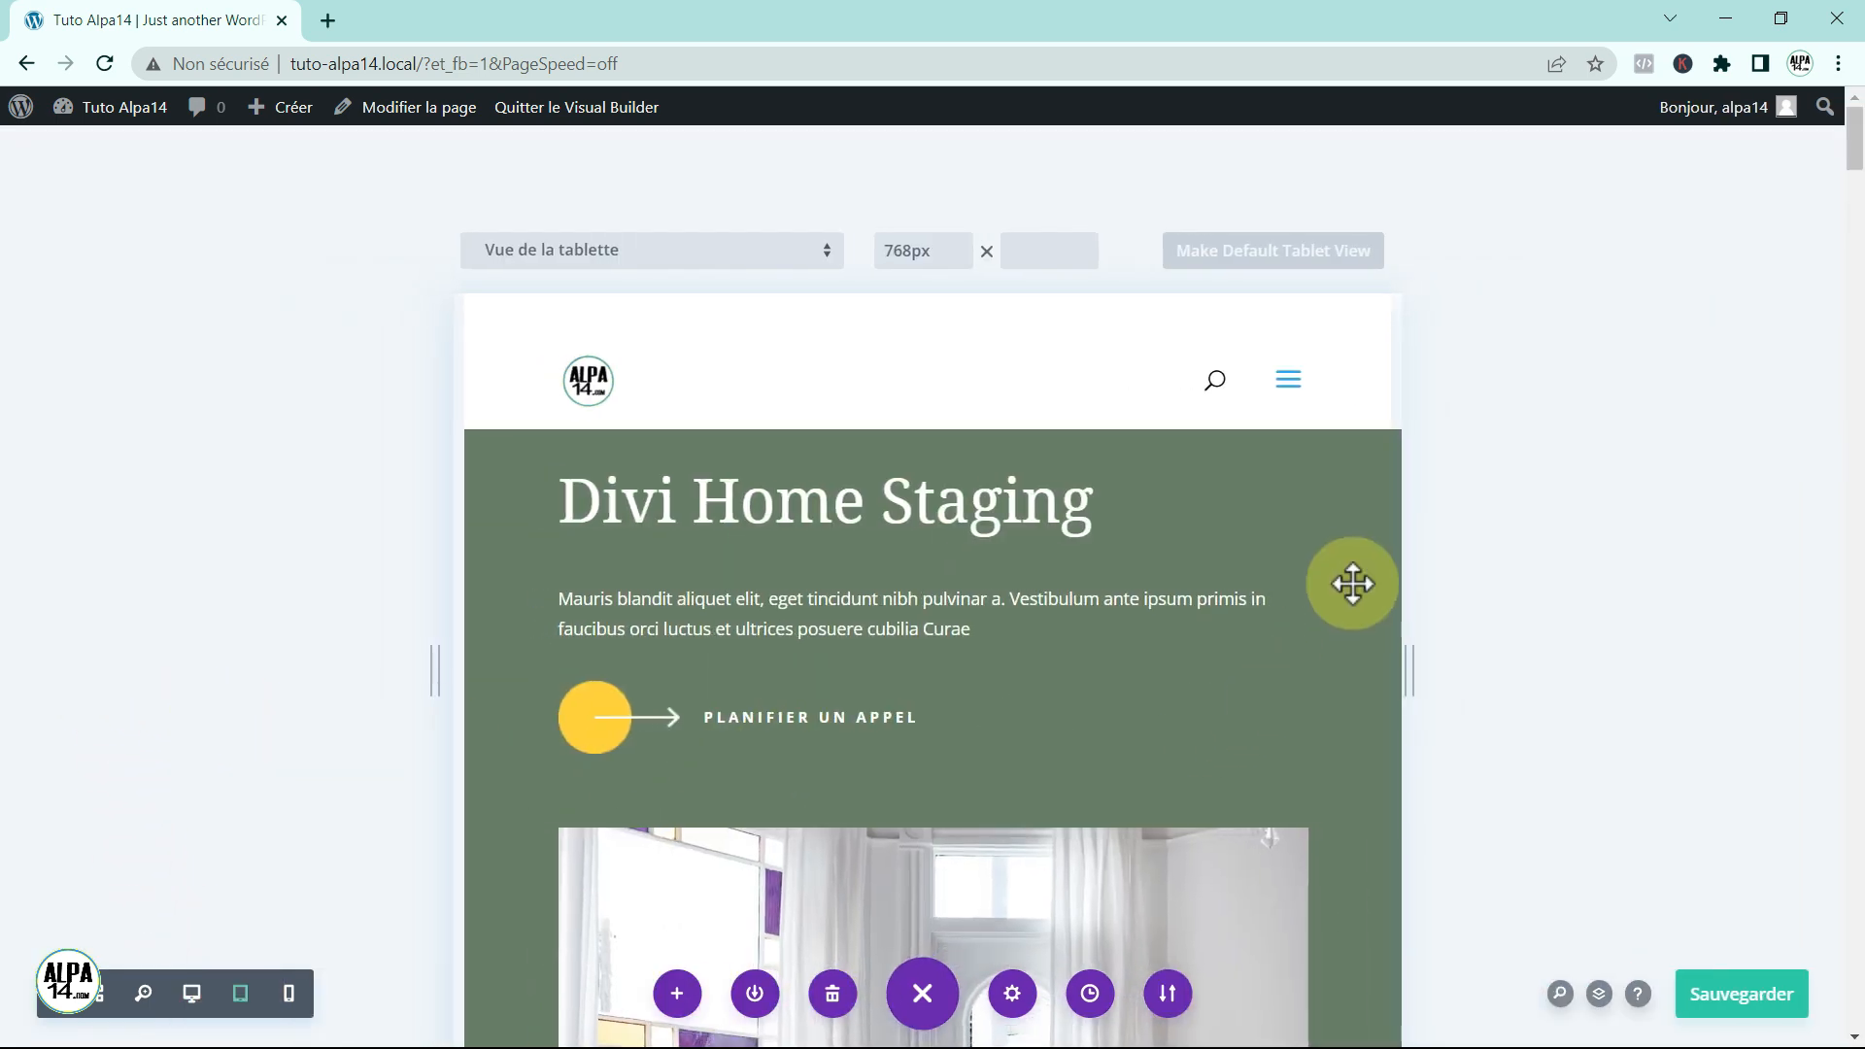
left_click(1275, 352)
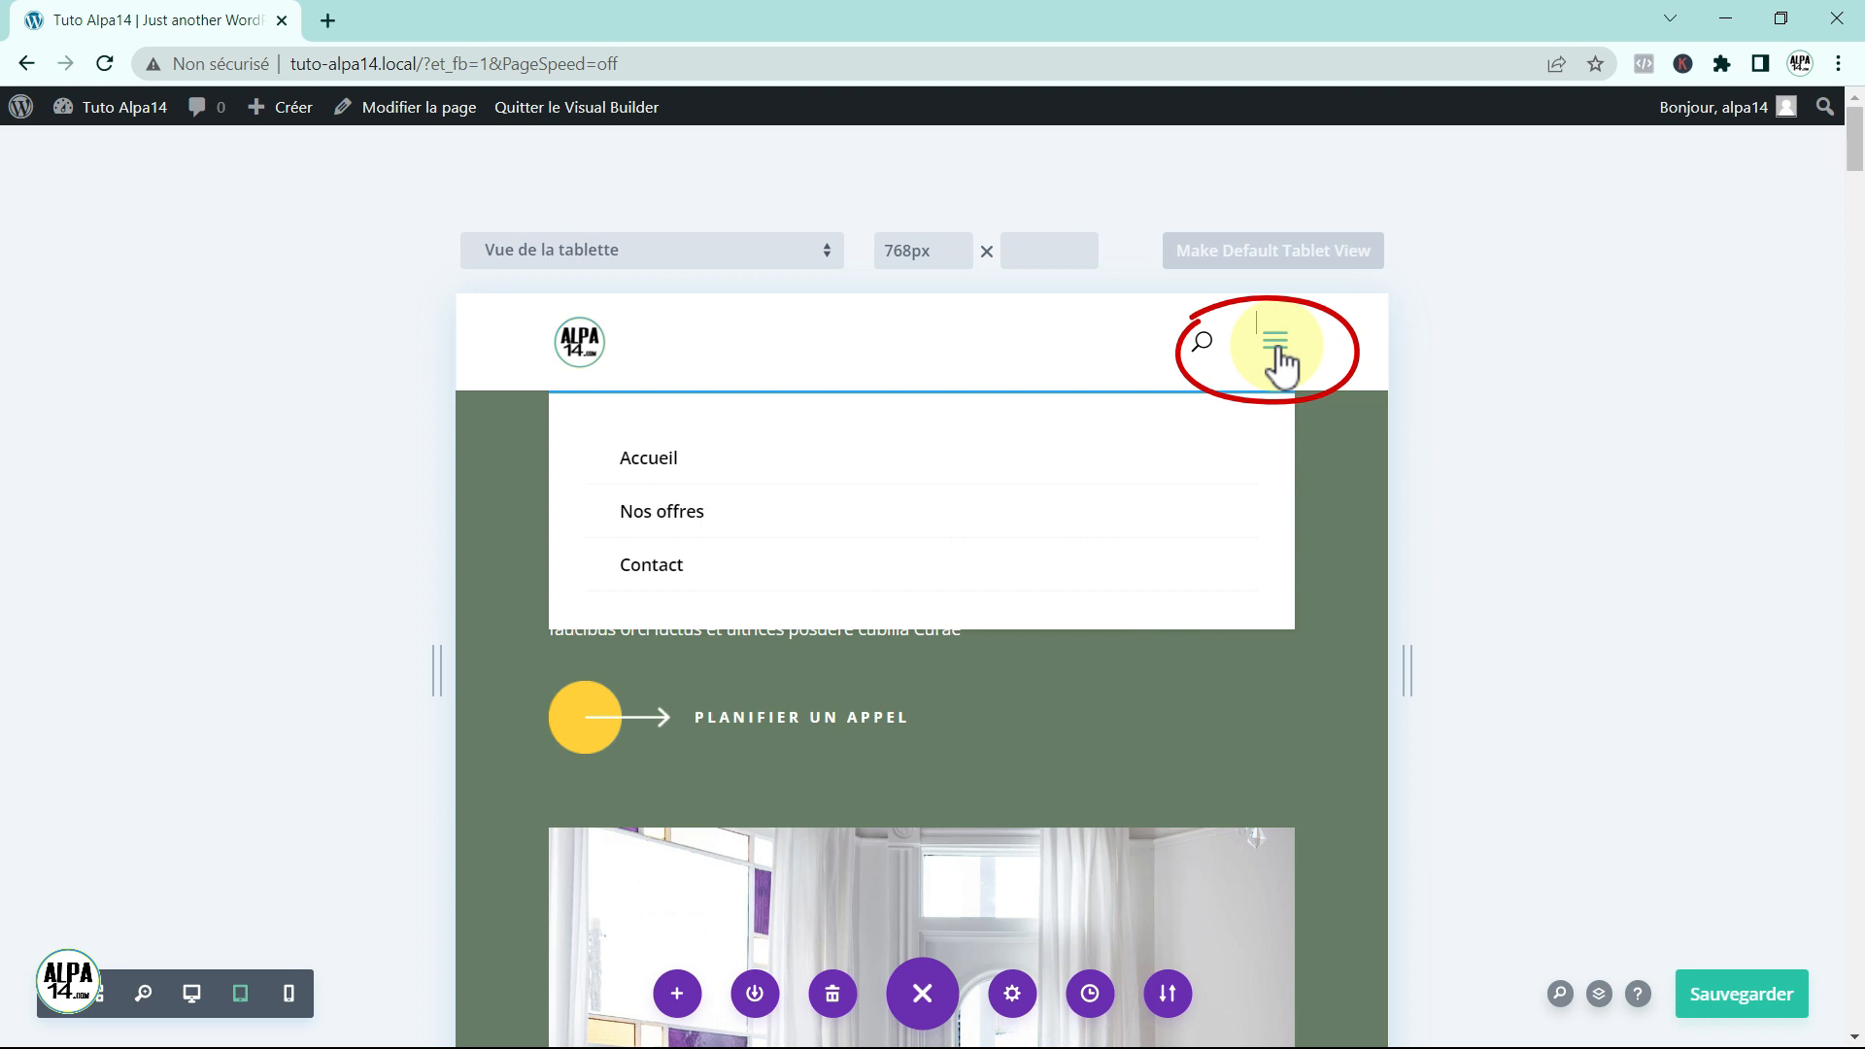
Step: Preview the home page and its hamburger menu in phone view, then return to desktop view
left_click(290, 992)
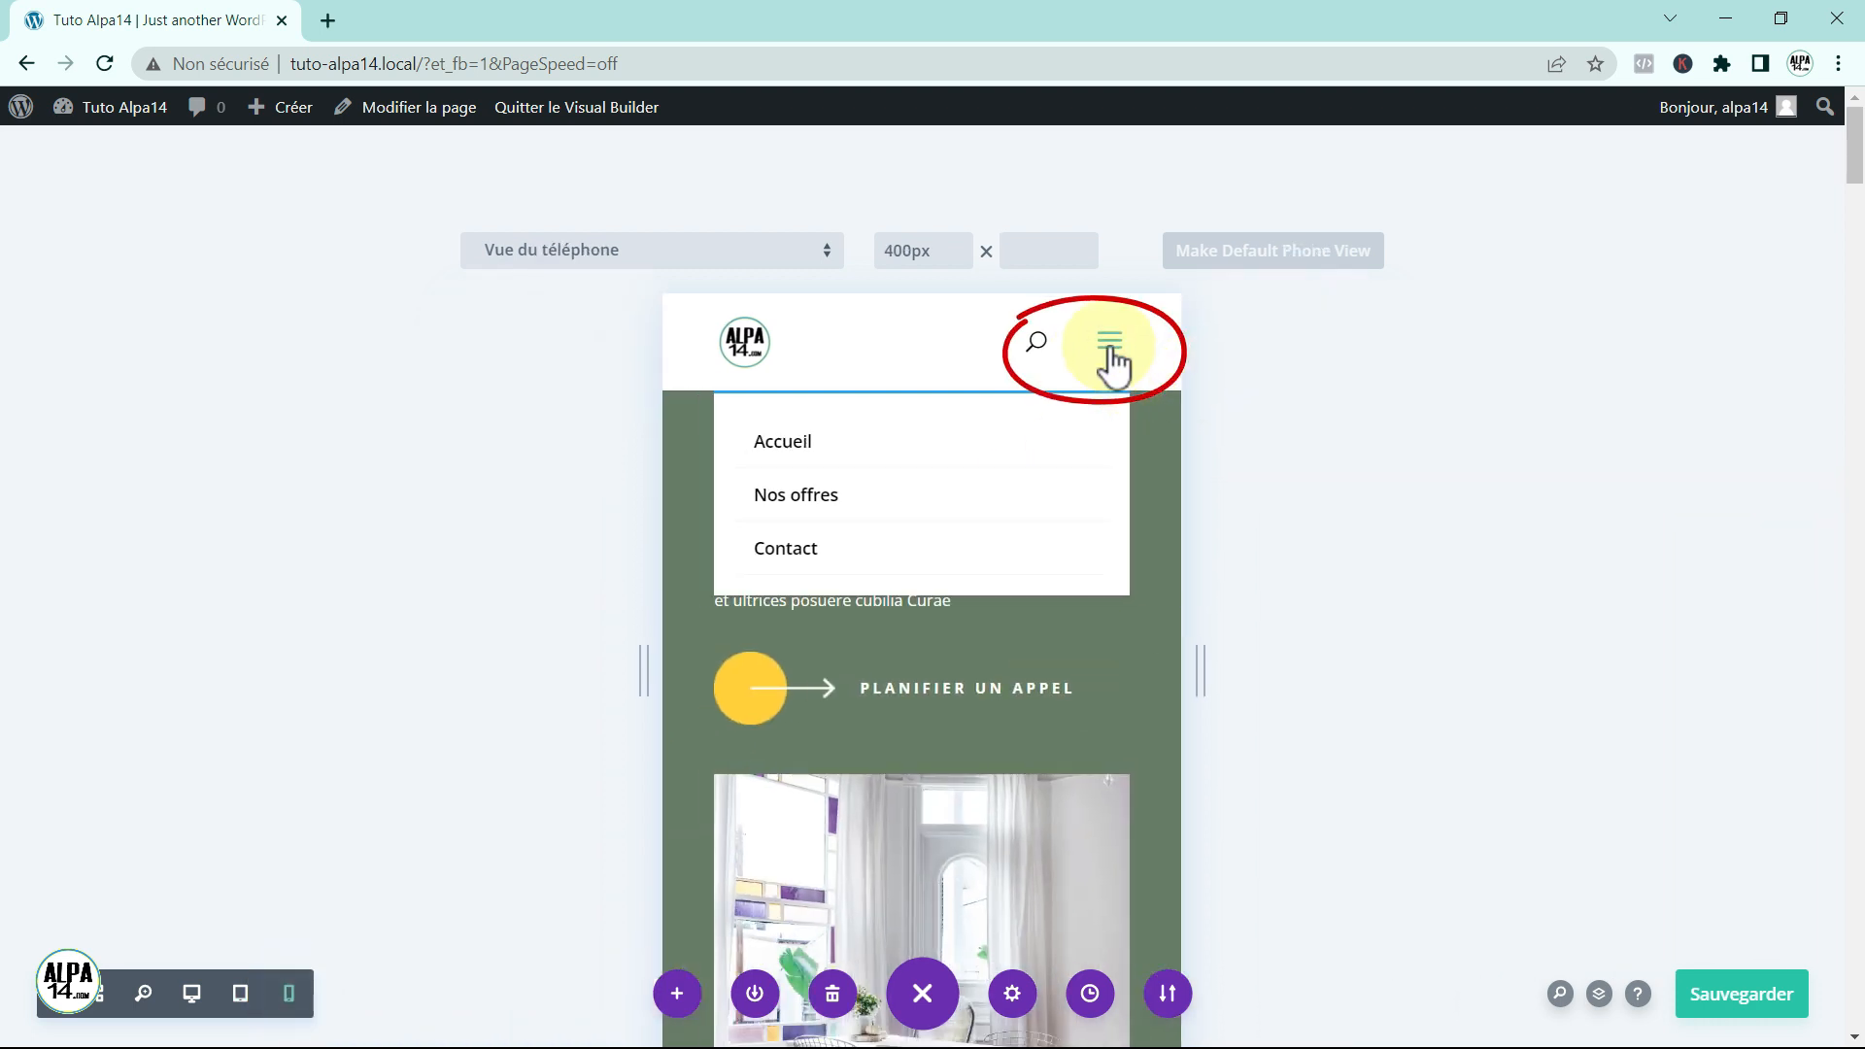
left_click(1107, 340)
left_click(1103, 338)
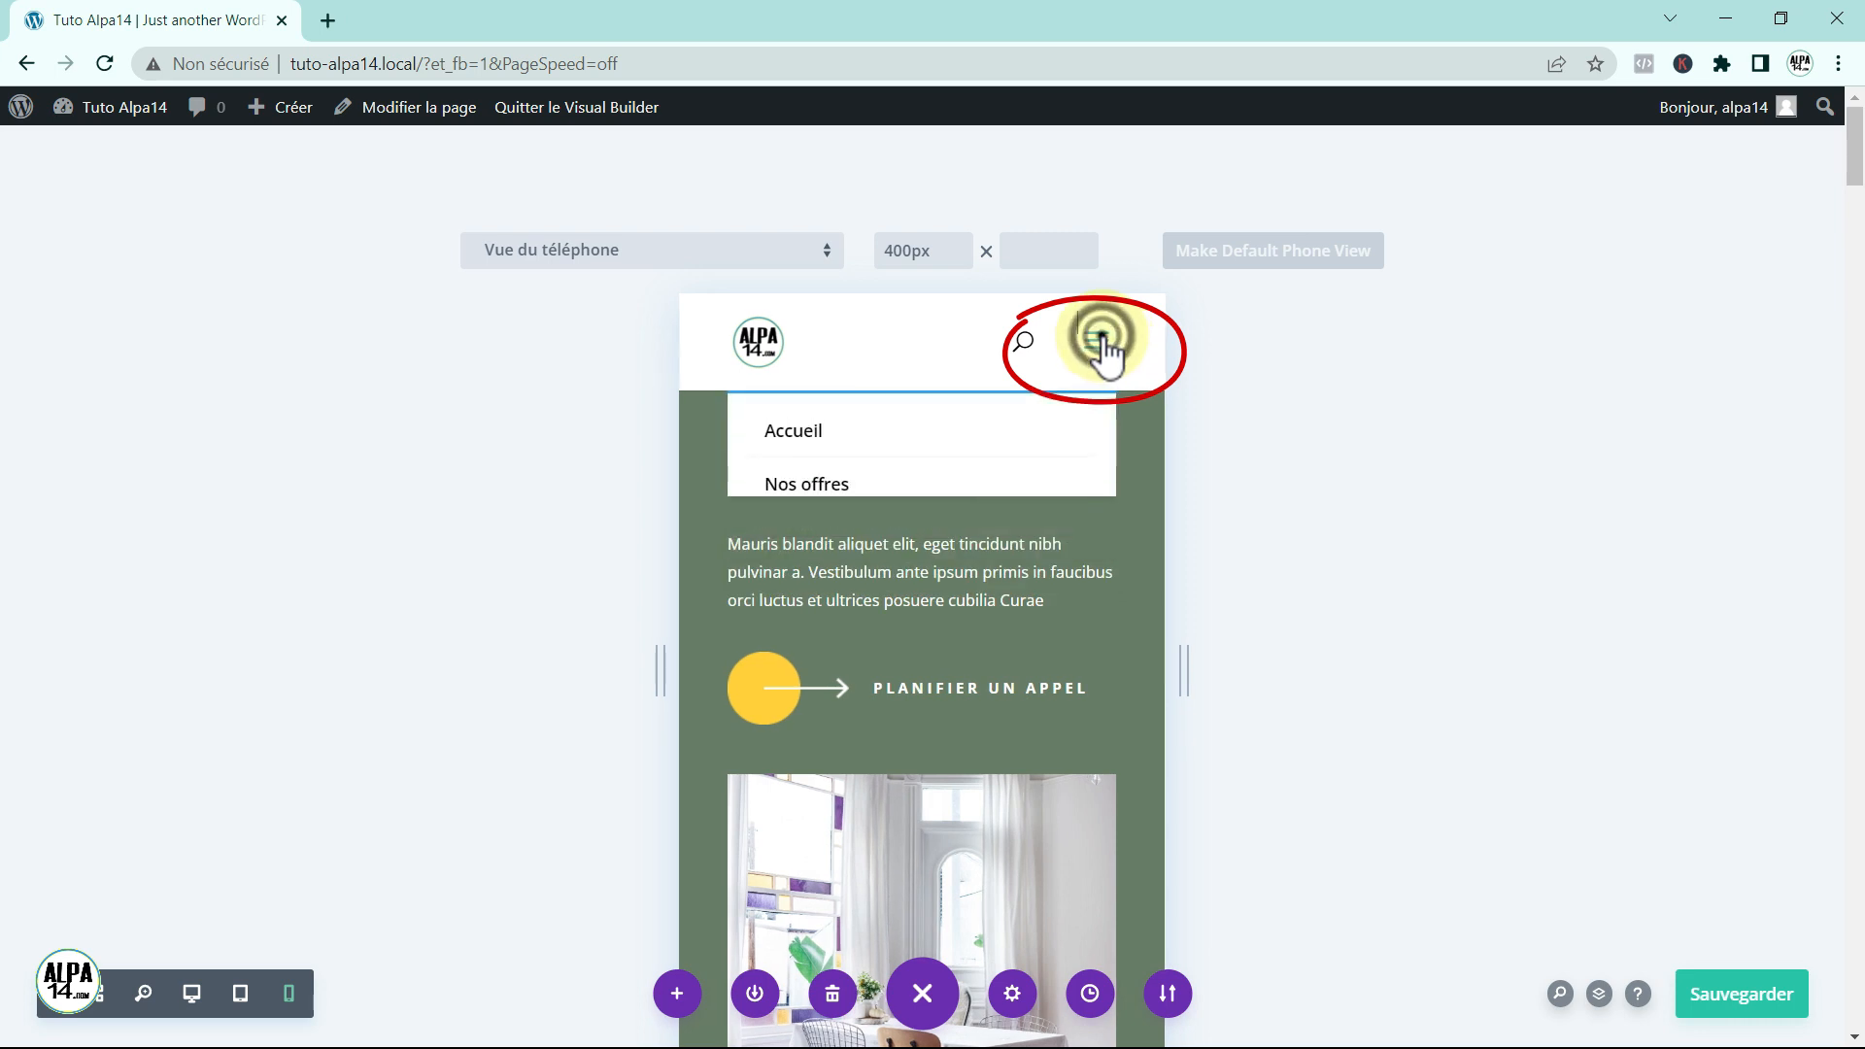
left_click(1100, 339)
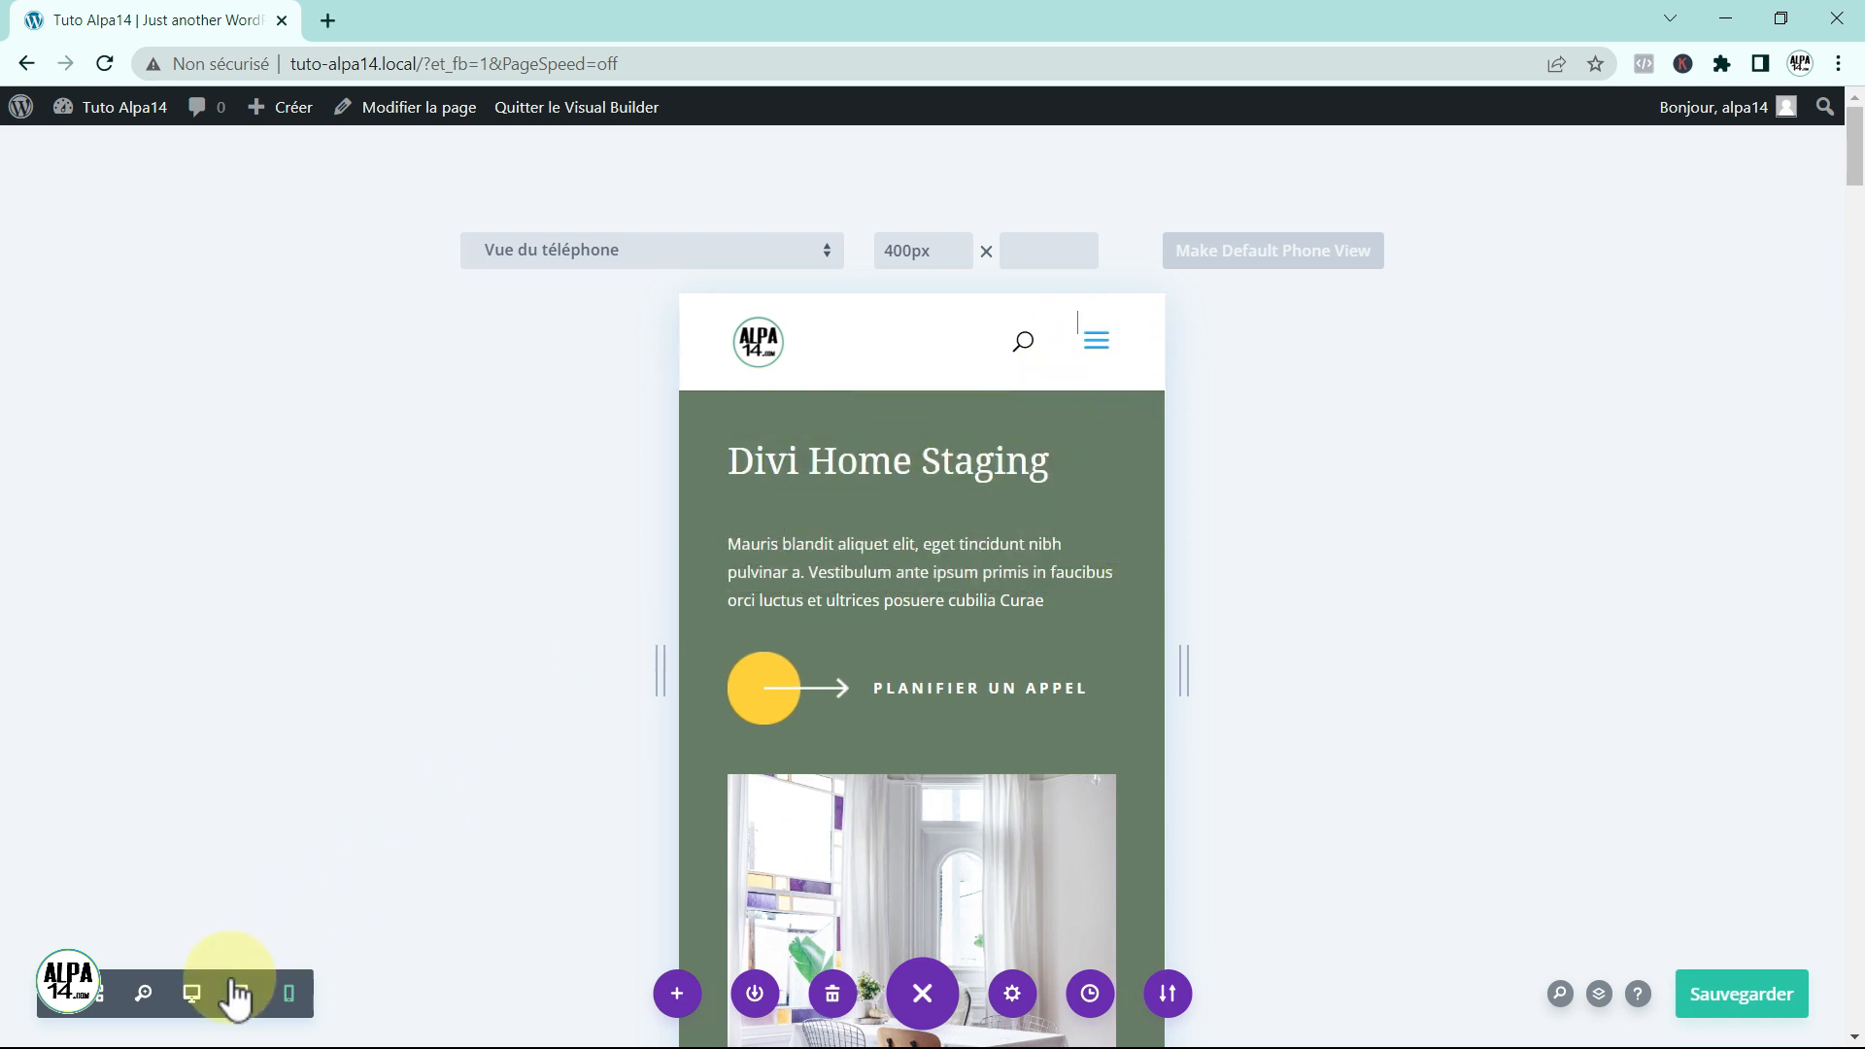
left_click(193, 1000)
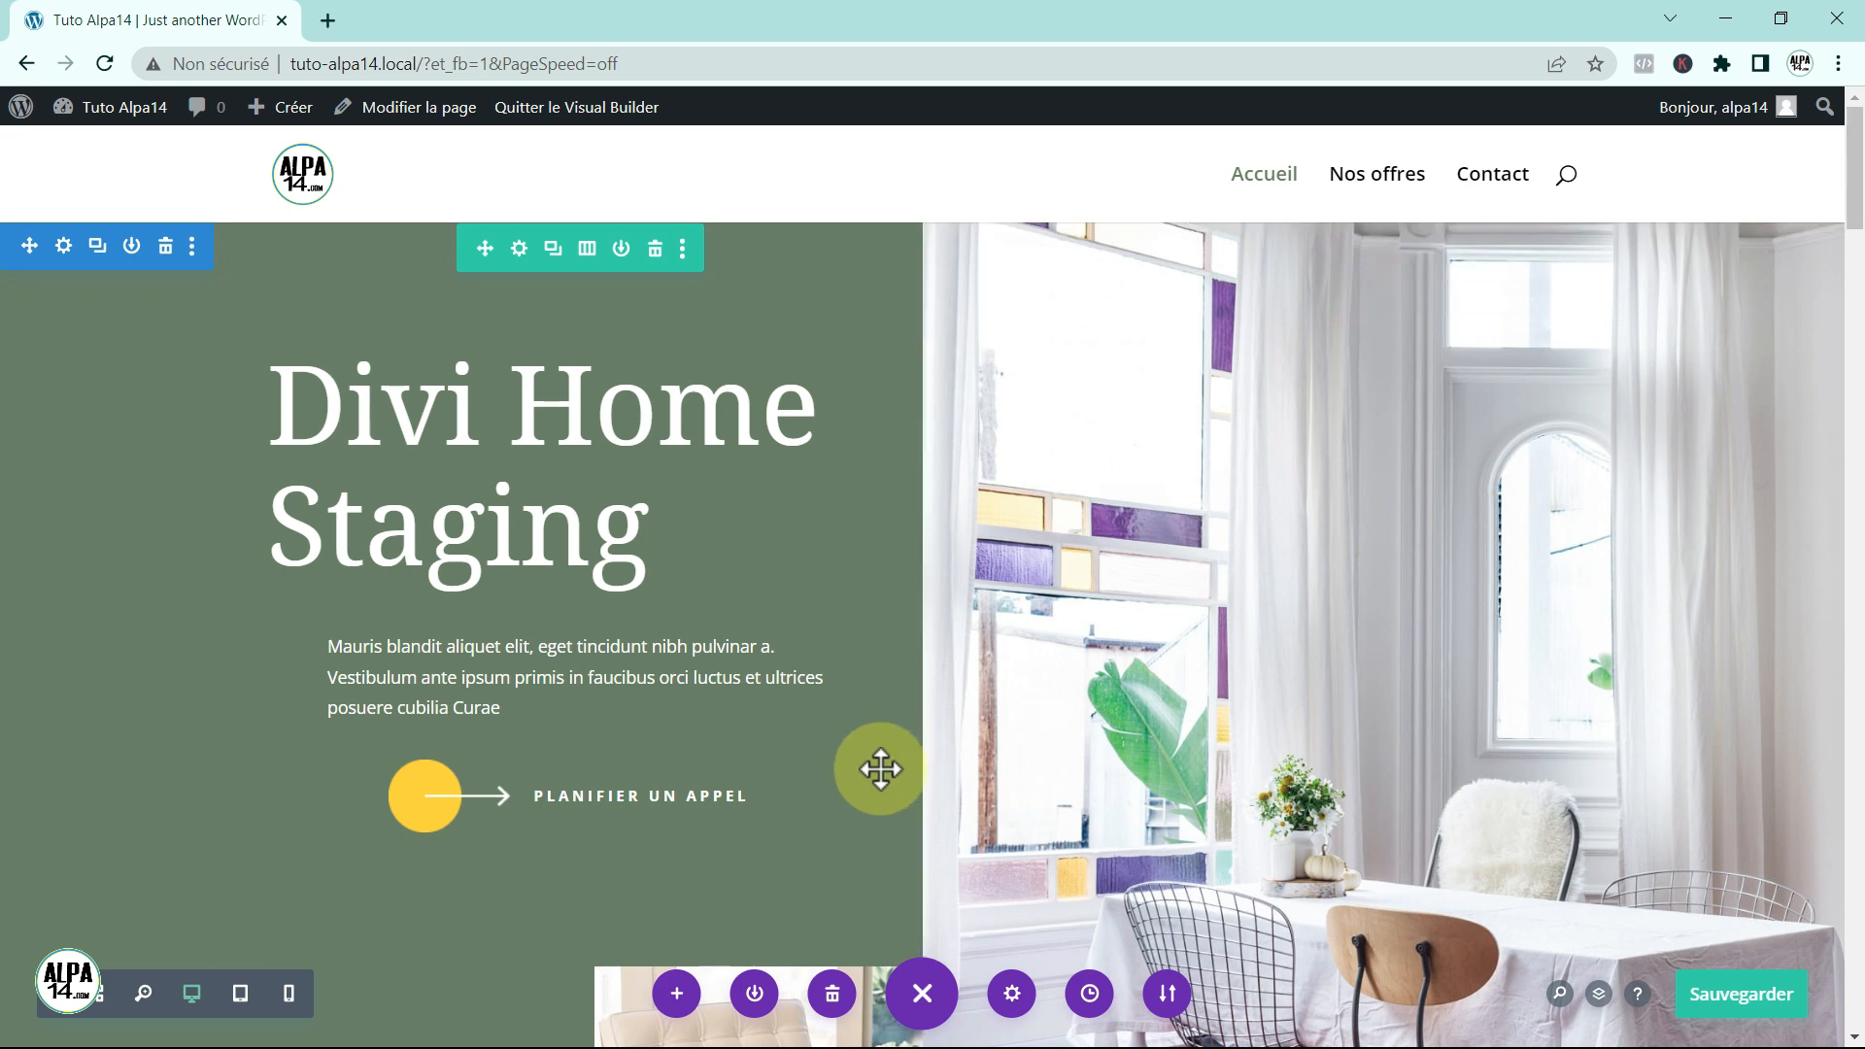
left_click(922, 992)
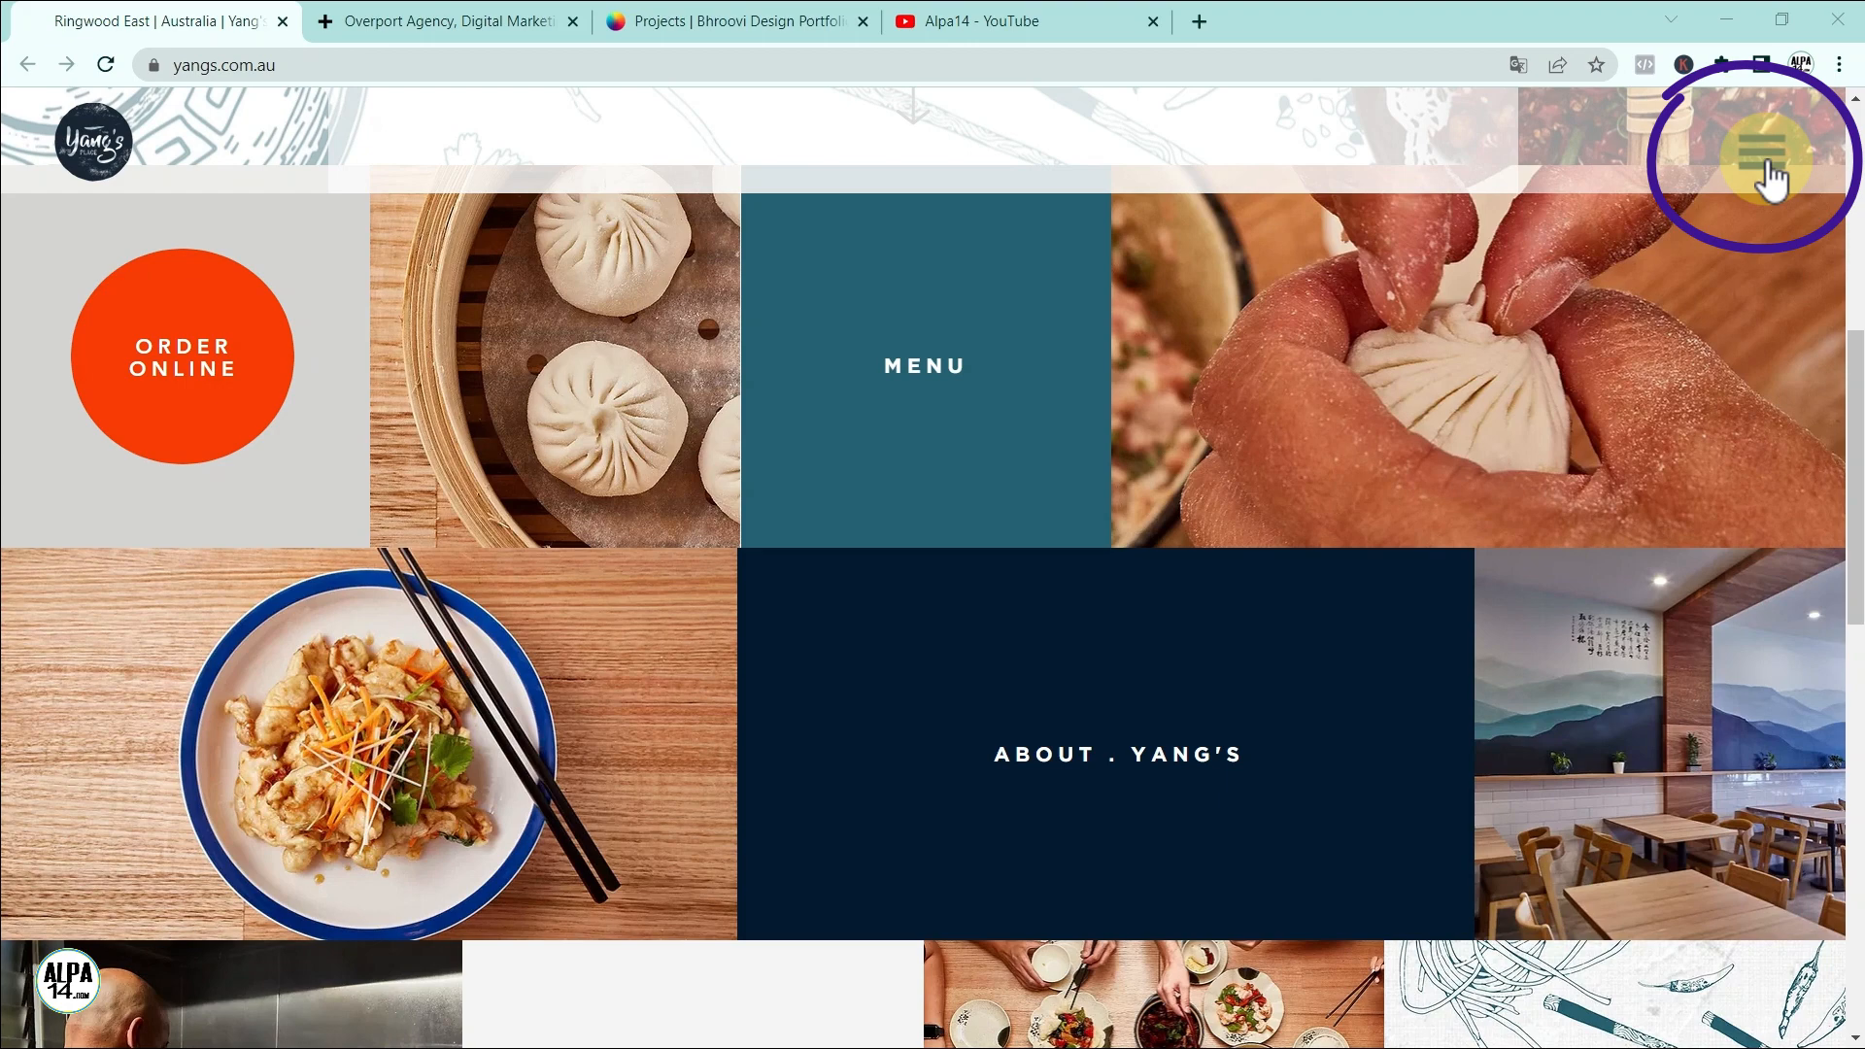
Step: Examine the hamburger menus on the Overport and Bhroovi example sites open in the browser
left_click(486, 14)
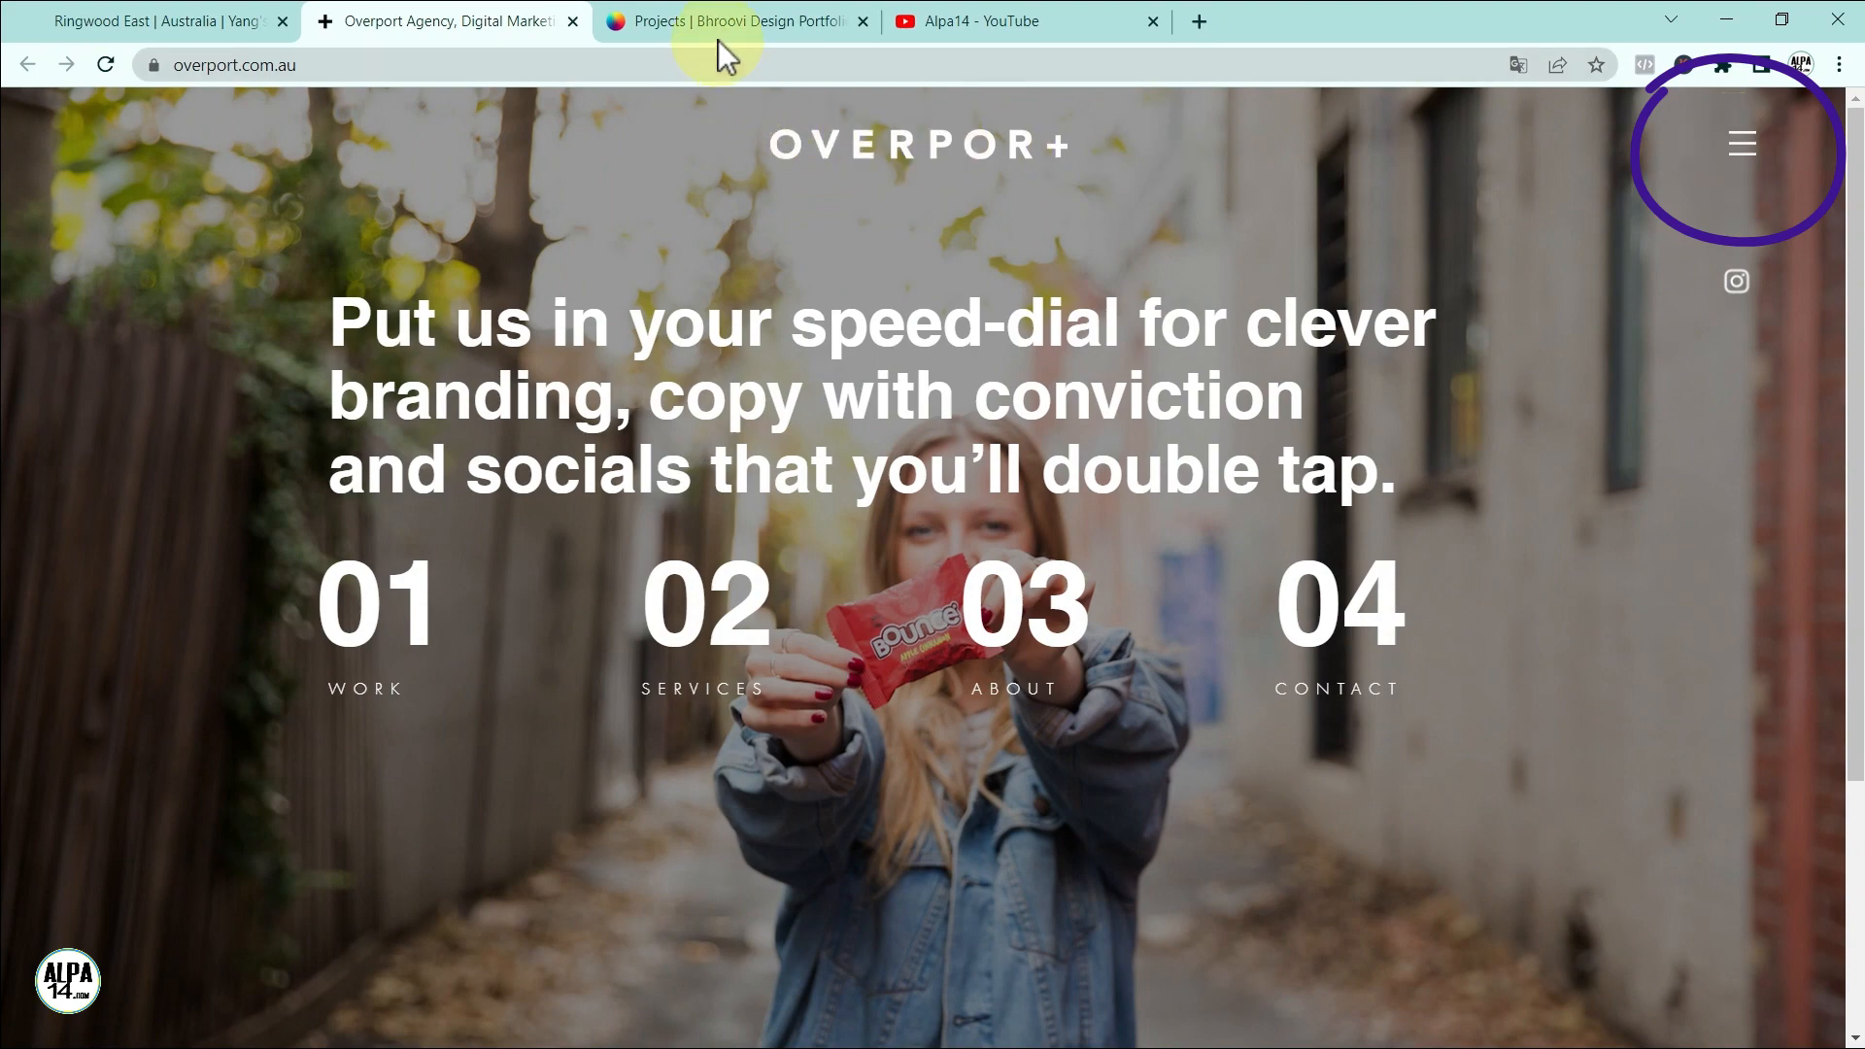
left_click(718, 28)
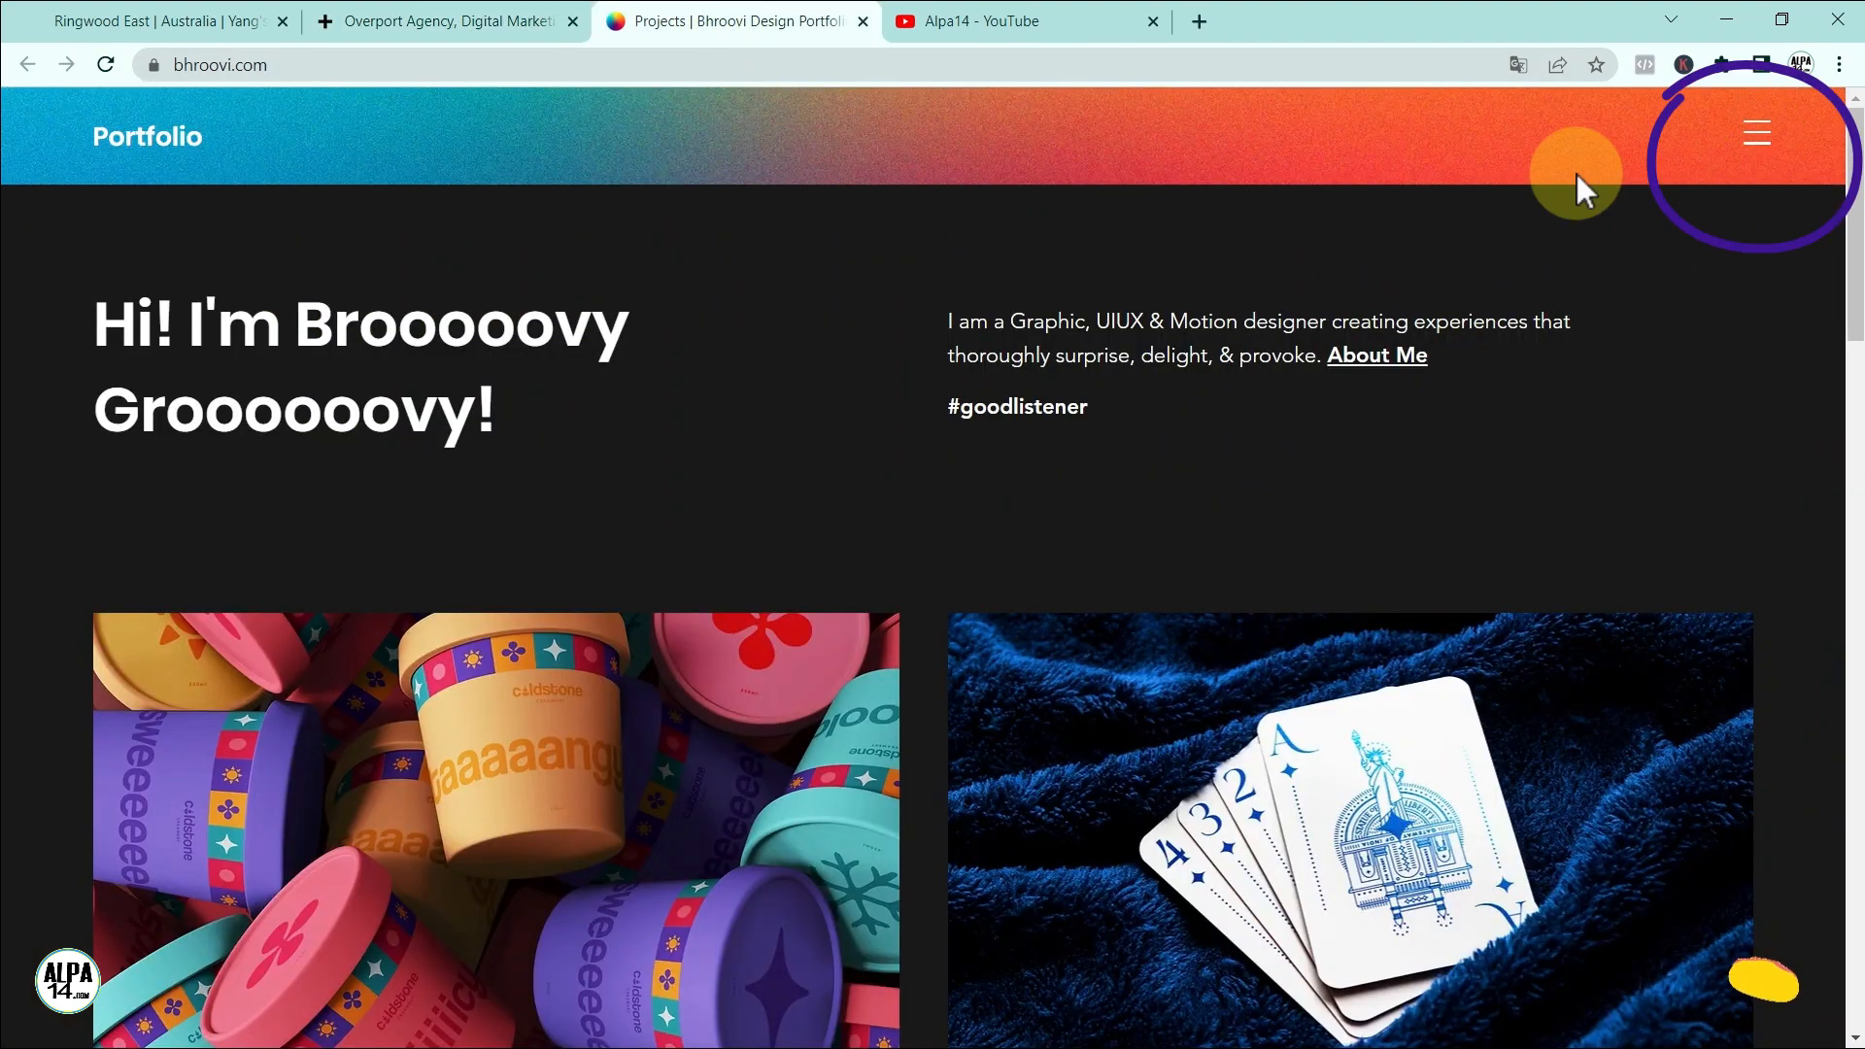
left_click(1024, 25)
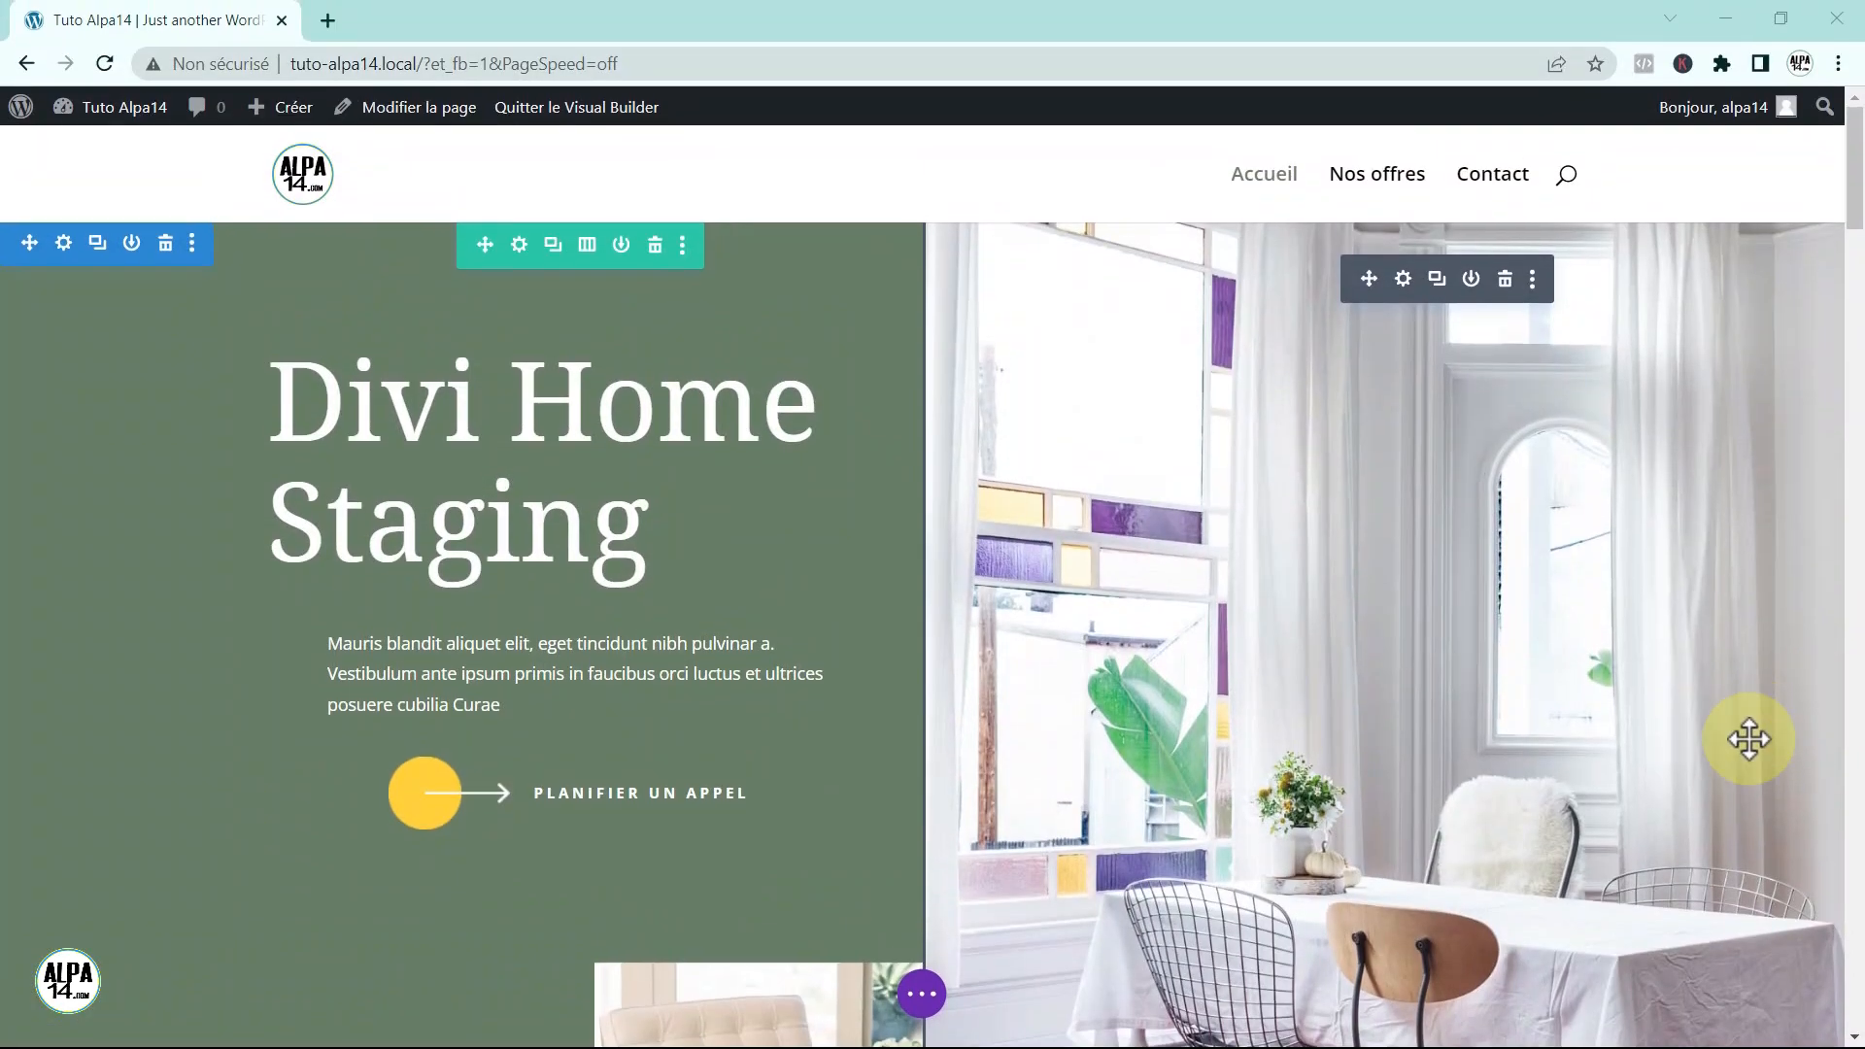
Step: Go to the Divi Theme Builder in the WordPress admin and start building a global header from scratch
left_click(163, 913)
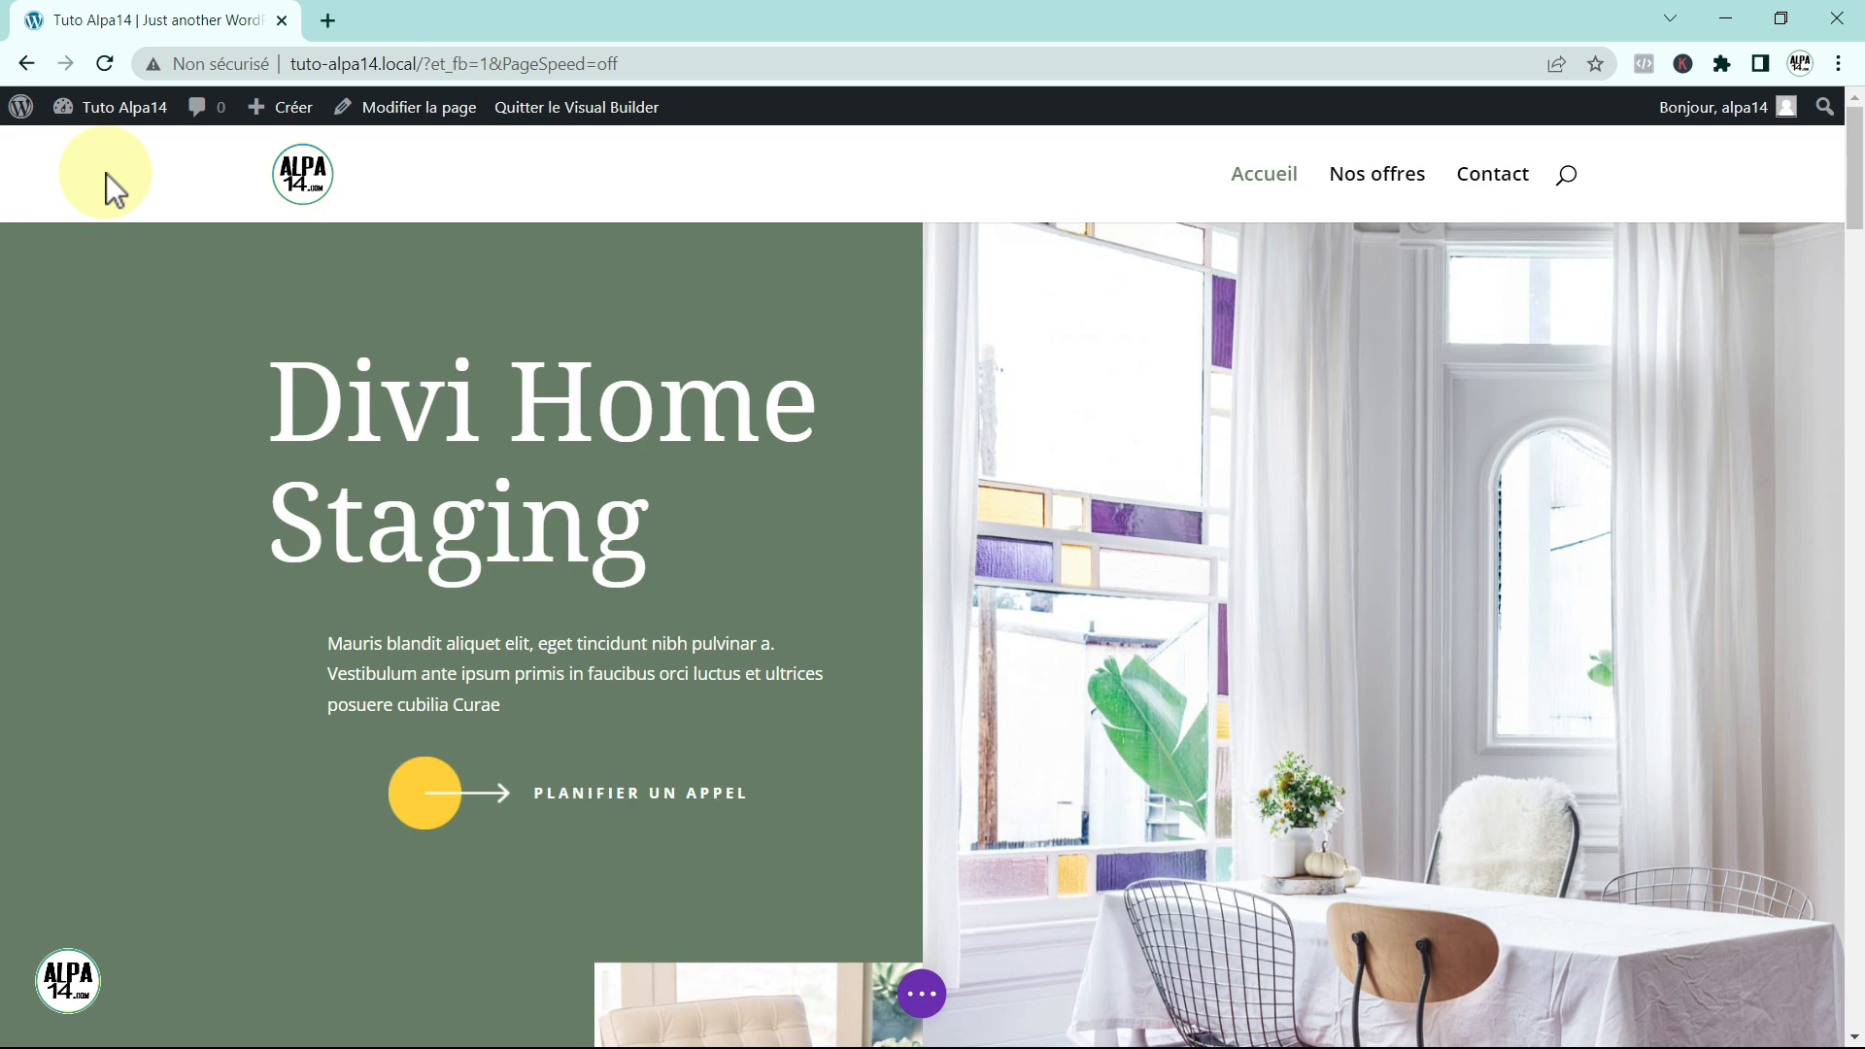
mouse_move(21, 109)
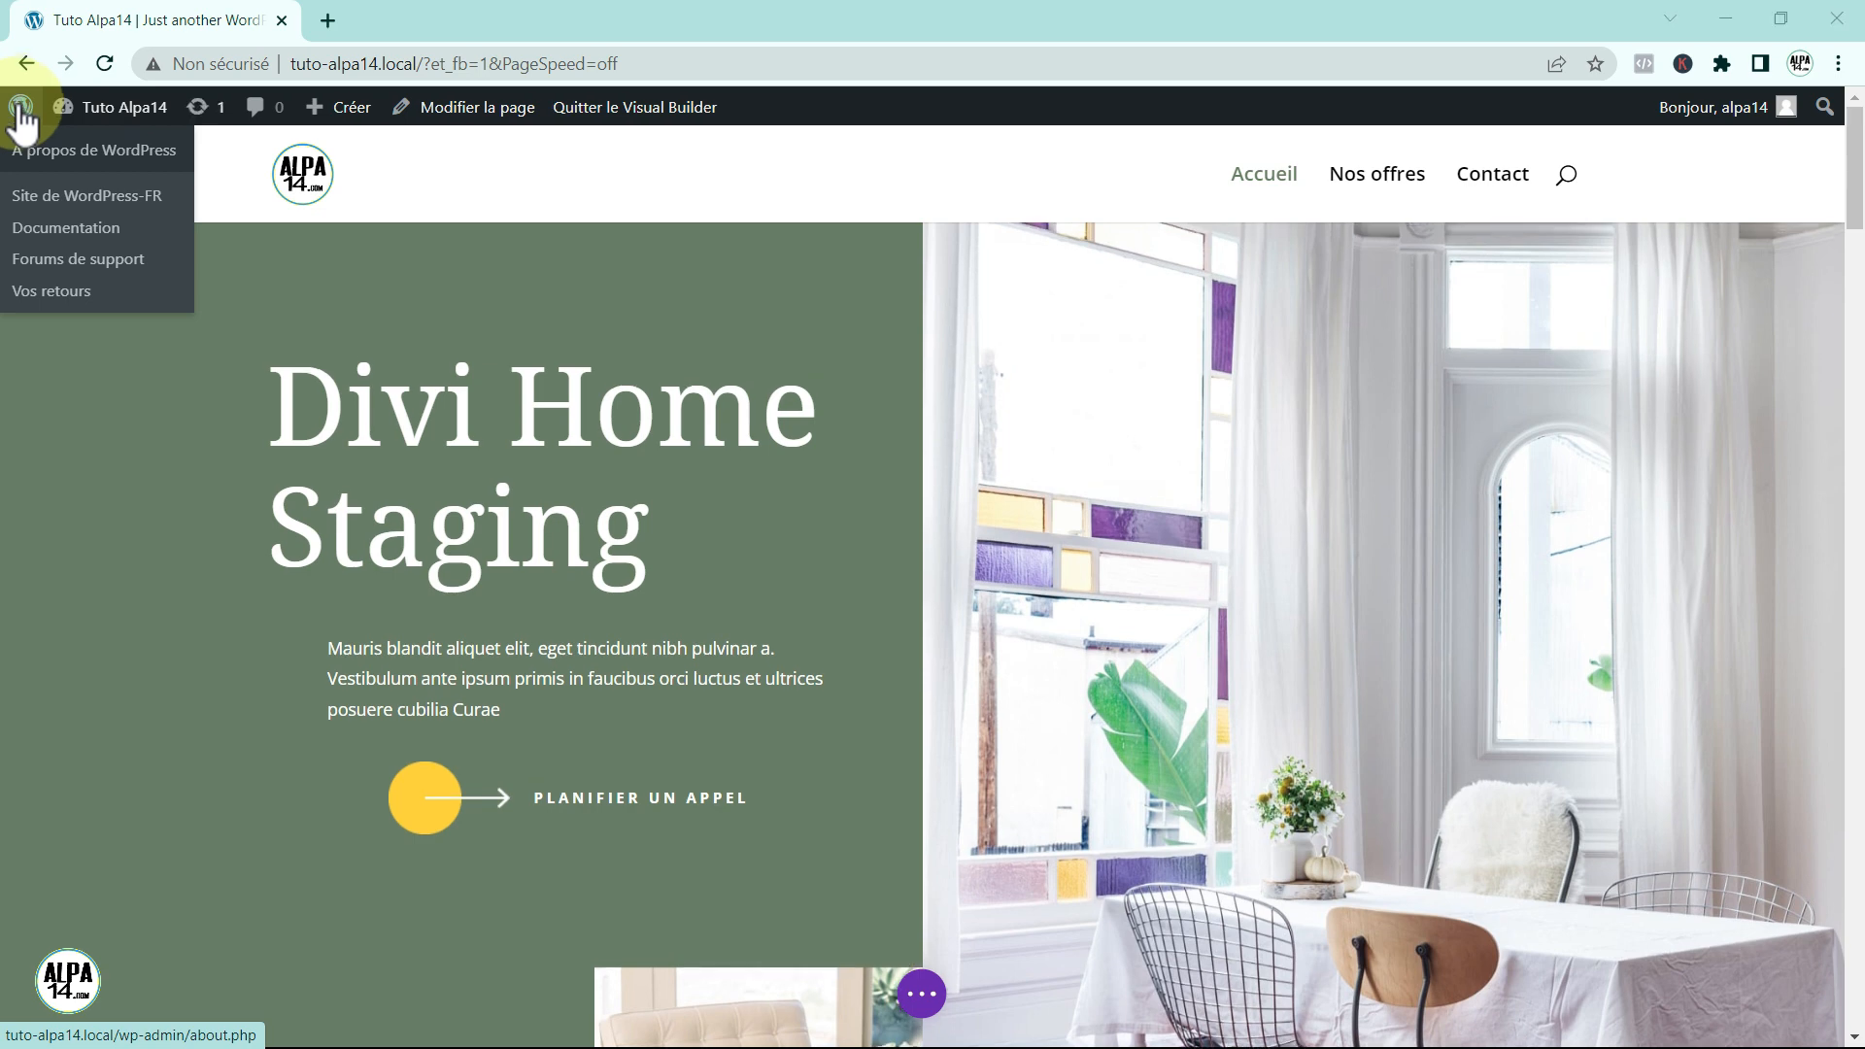
left_click(22, 108)
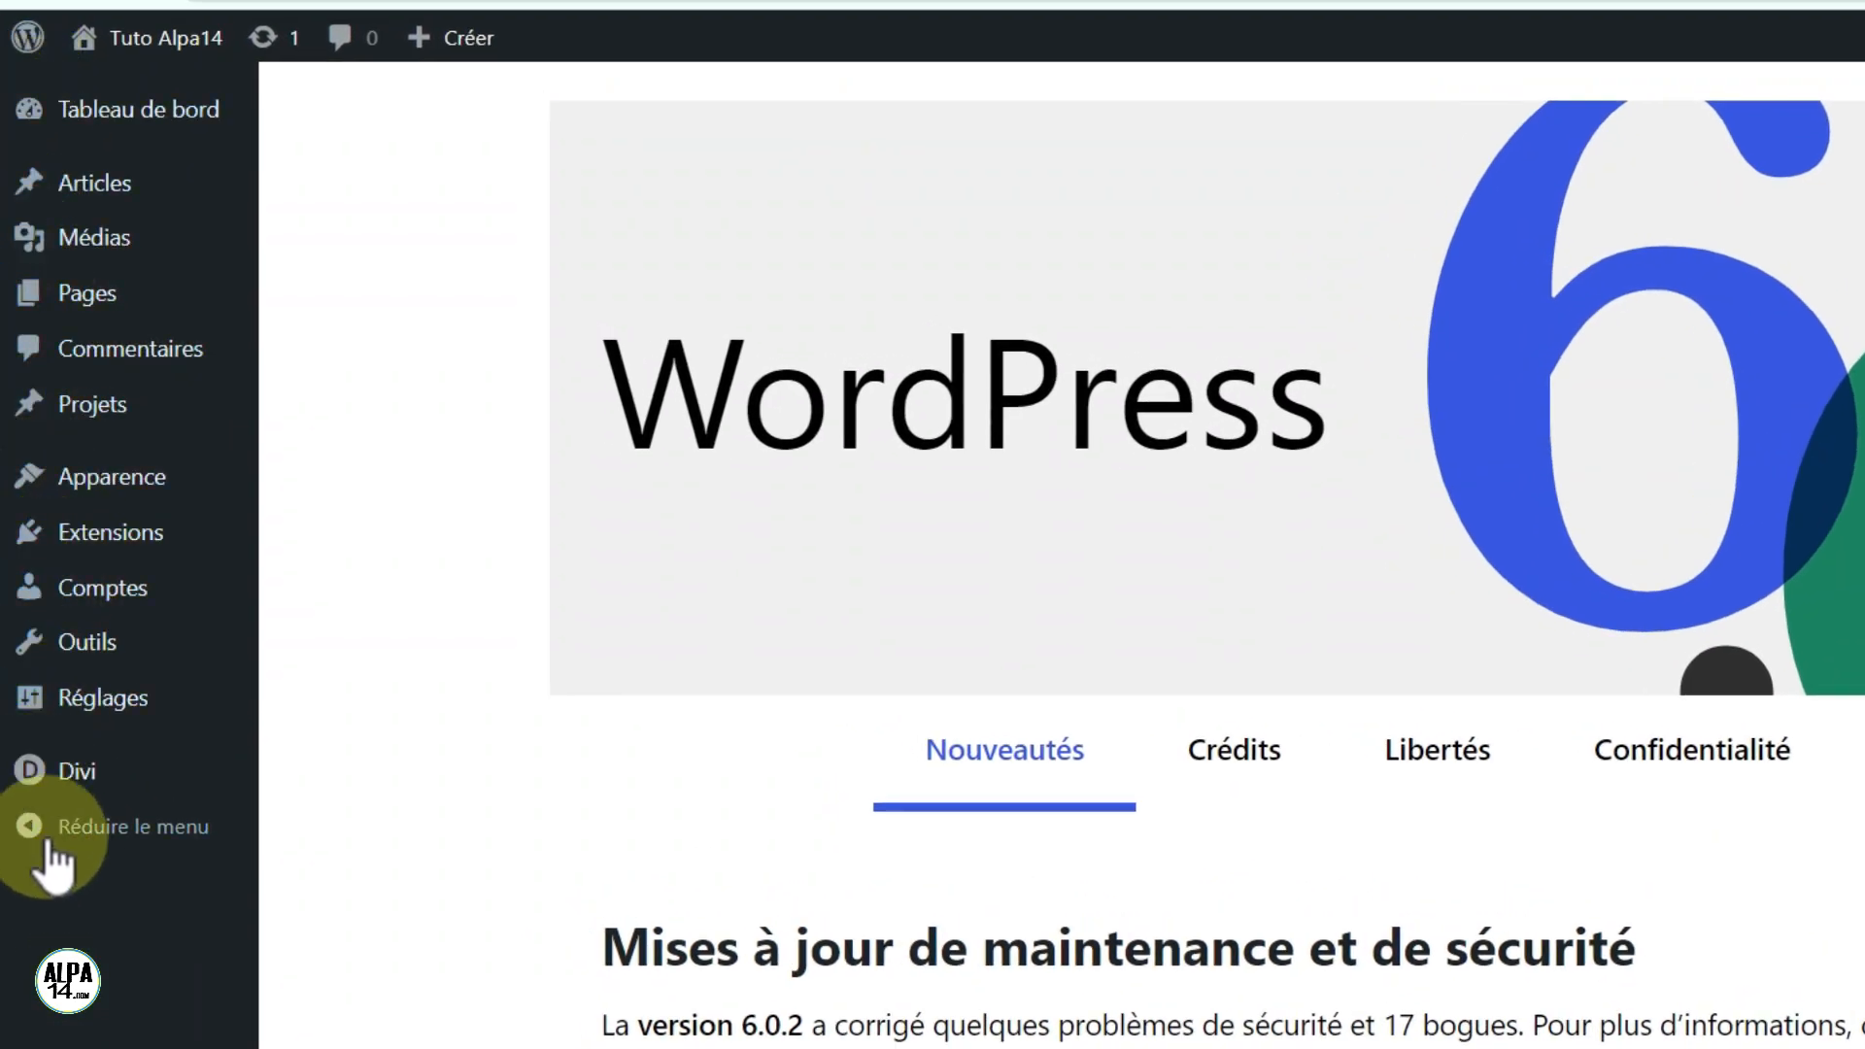
mouse_move(53, 792)
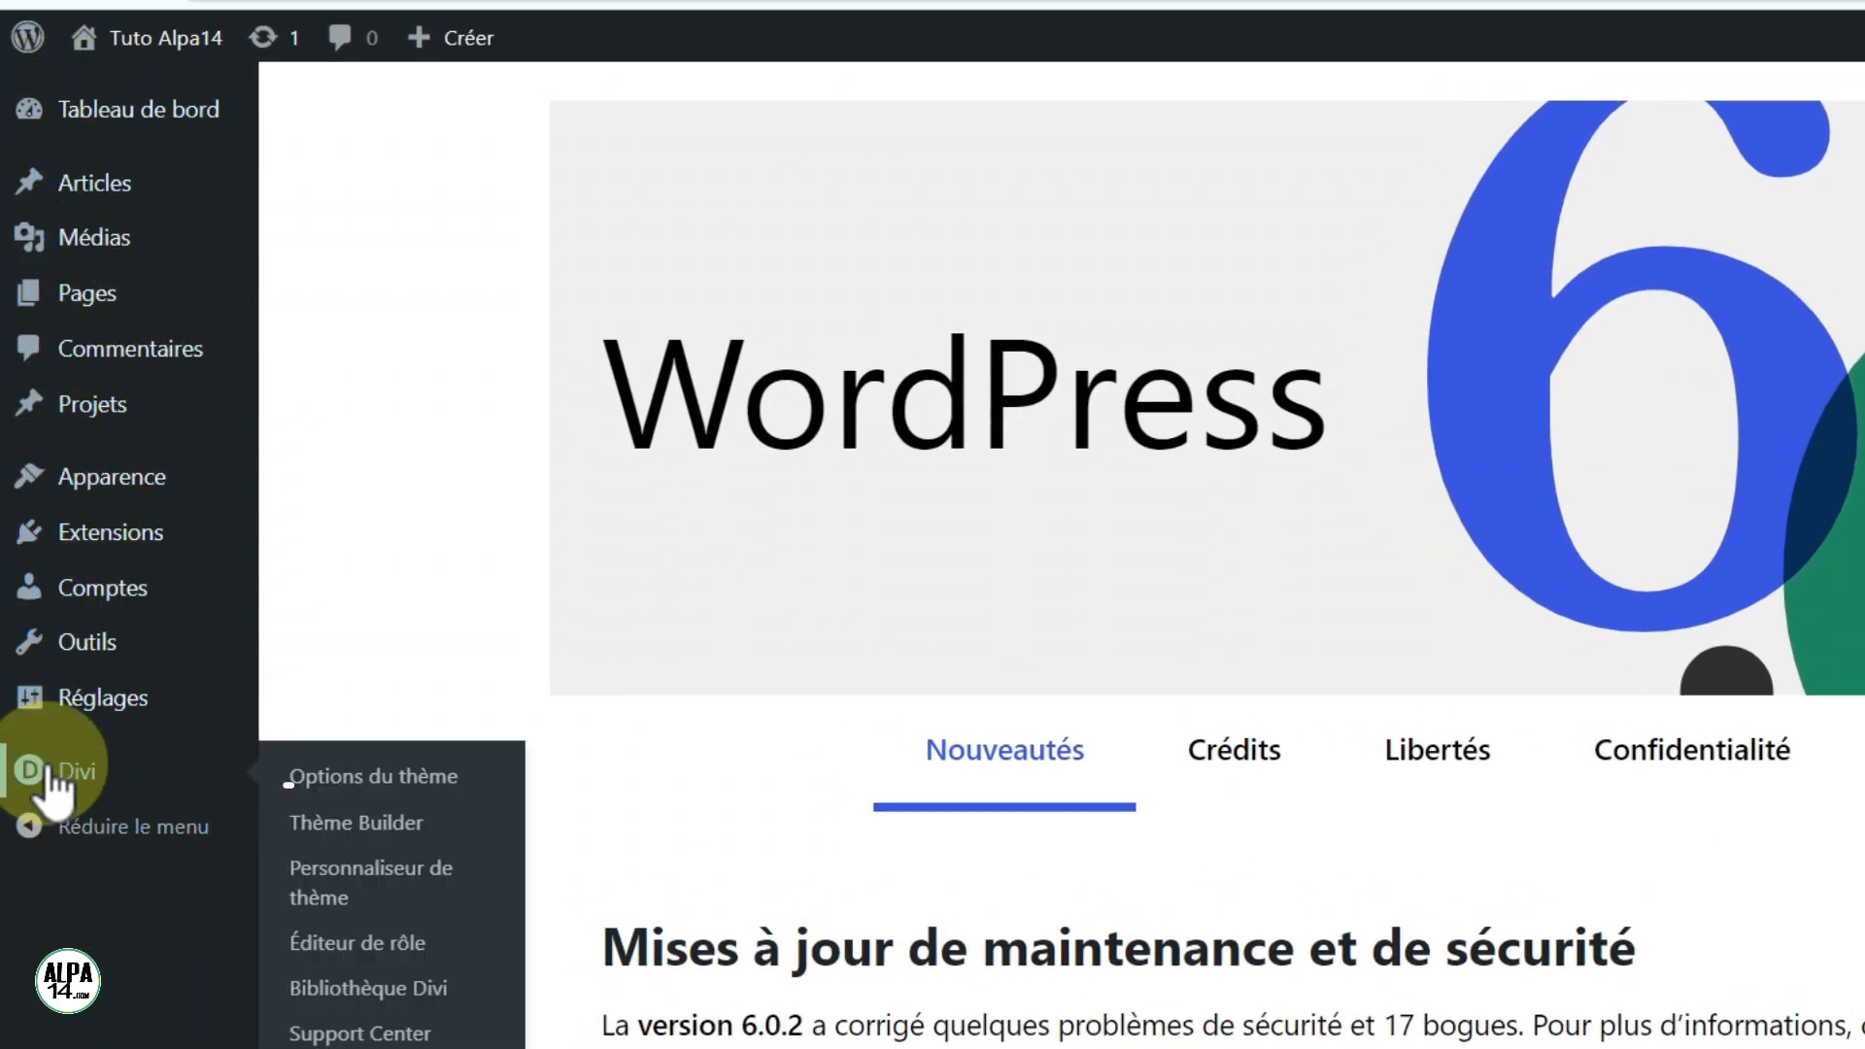
left_click(375, 814)
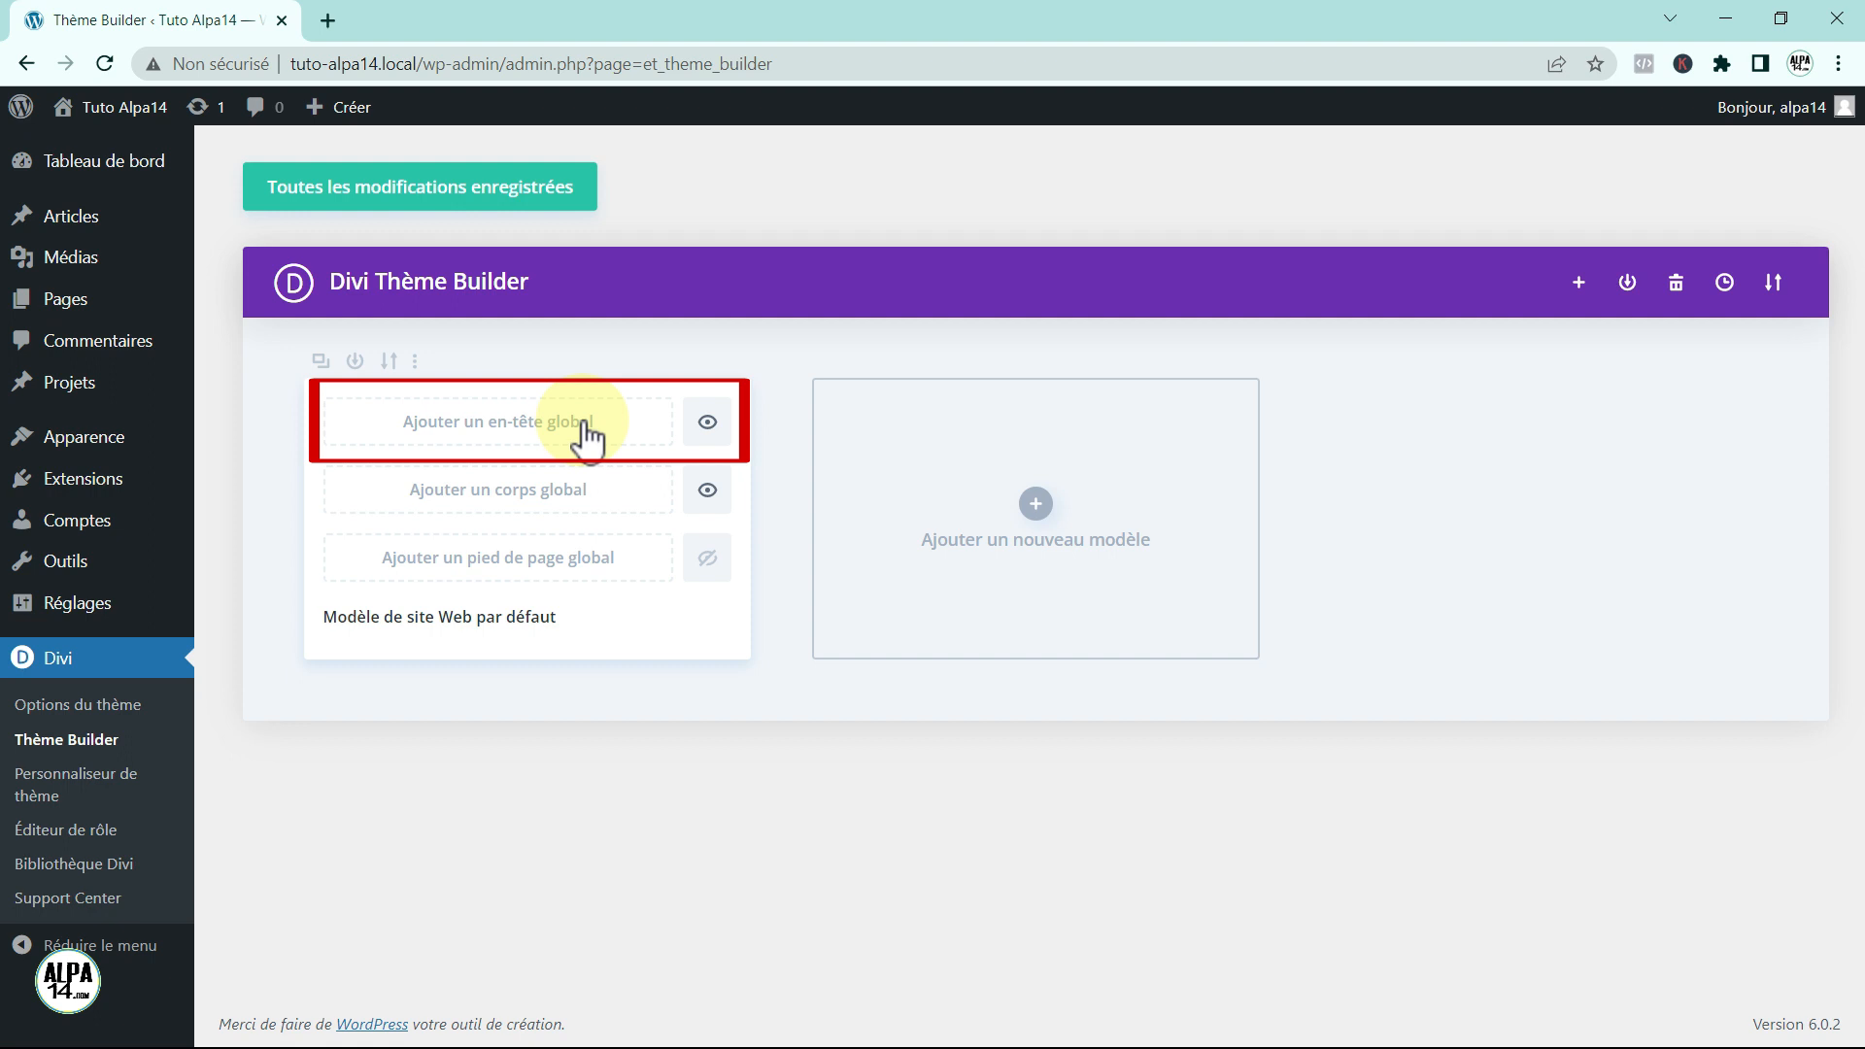
left_click(493, 425)
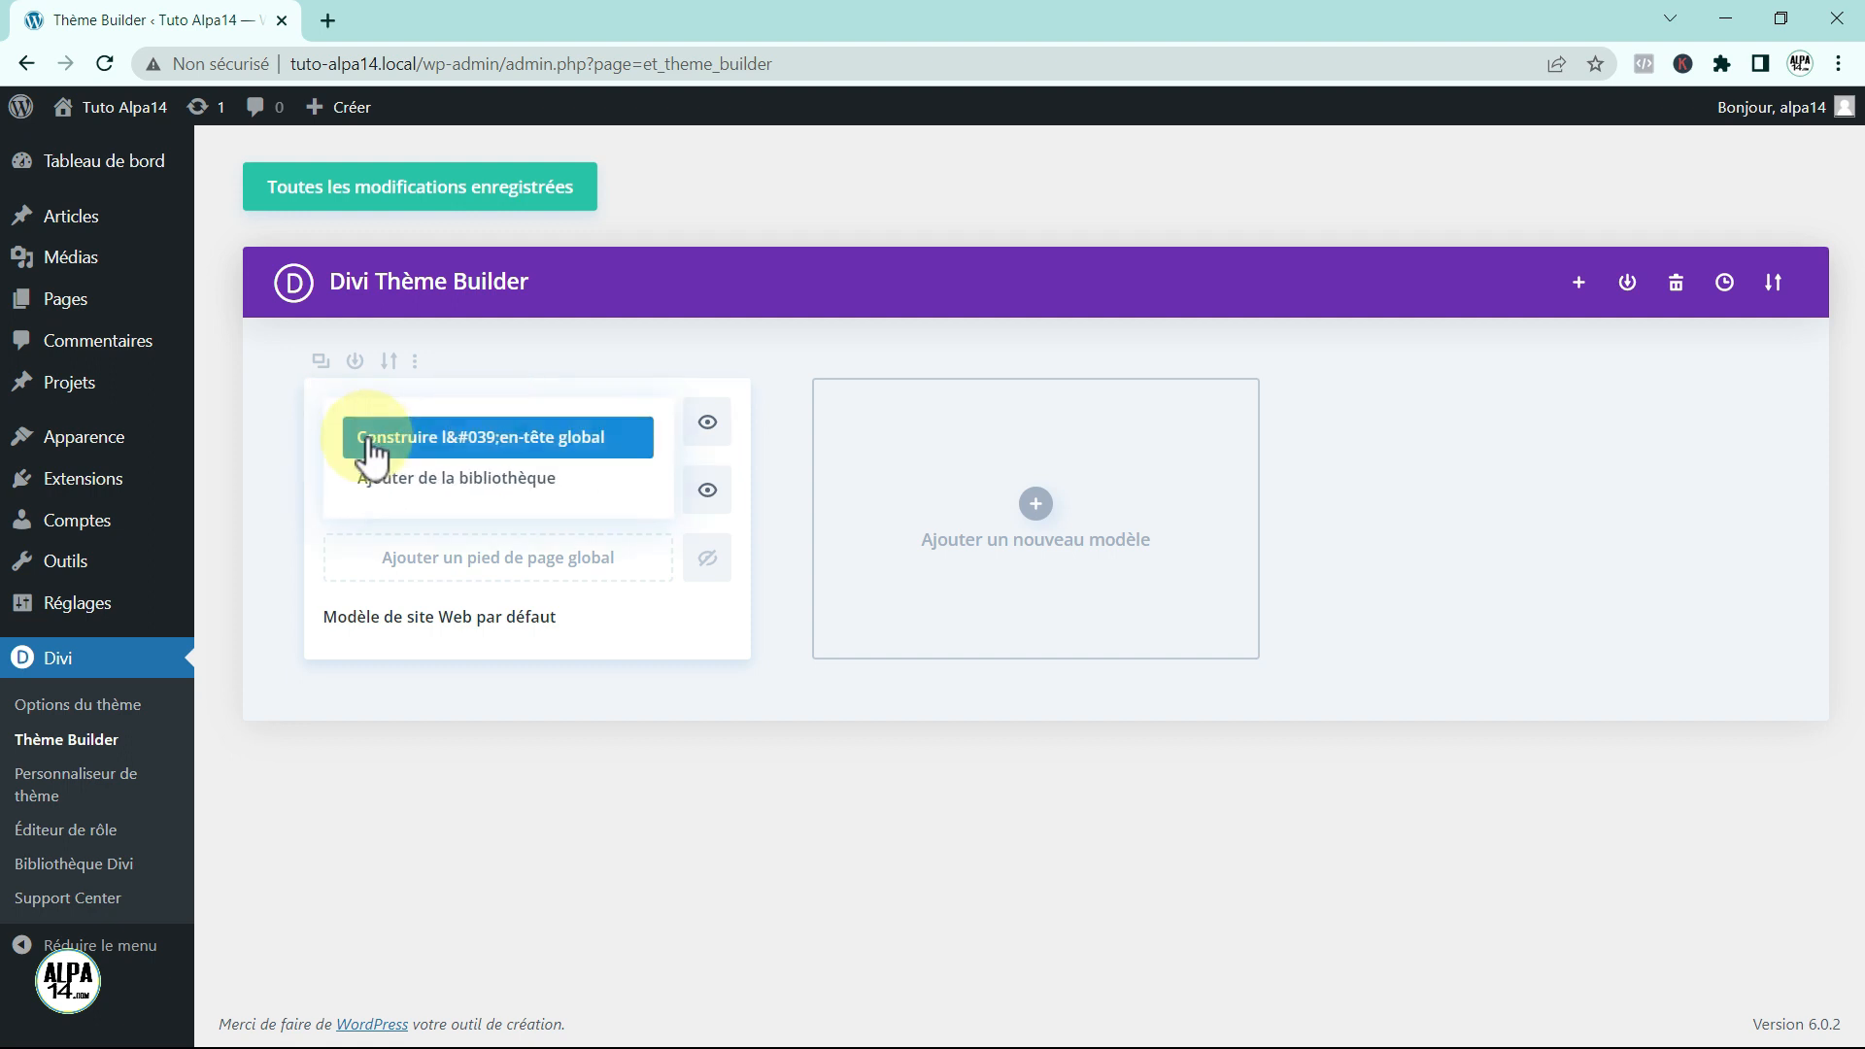
left_click(546, 442)
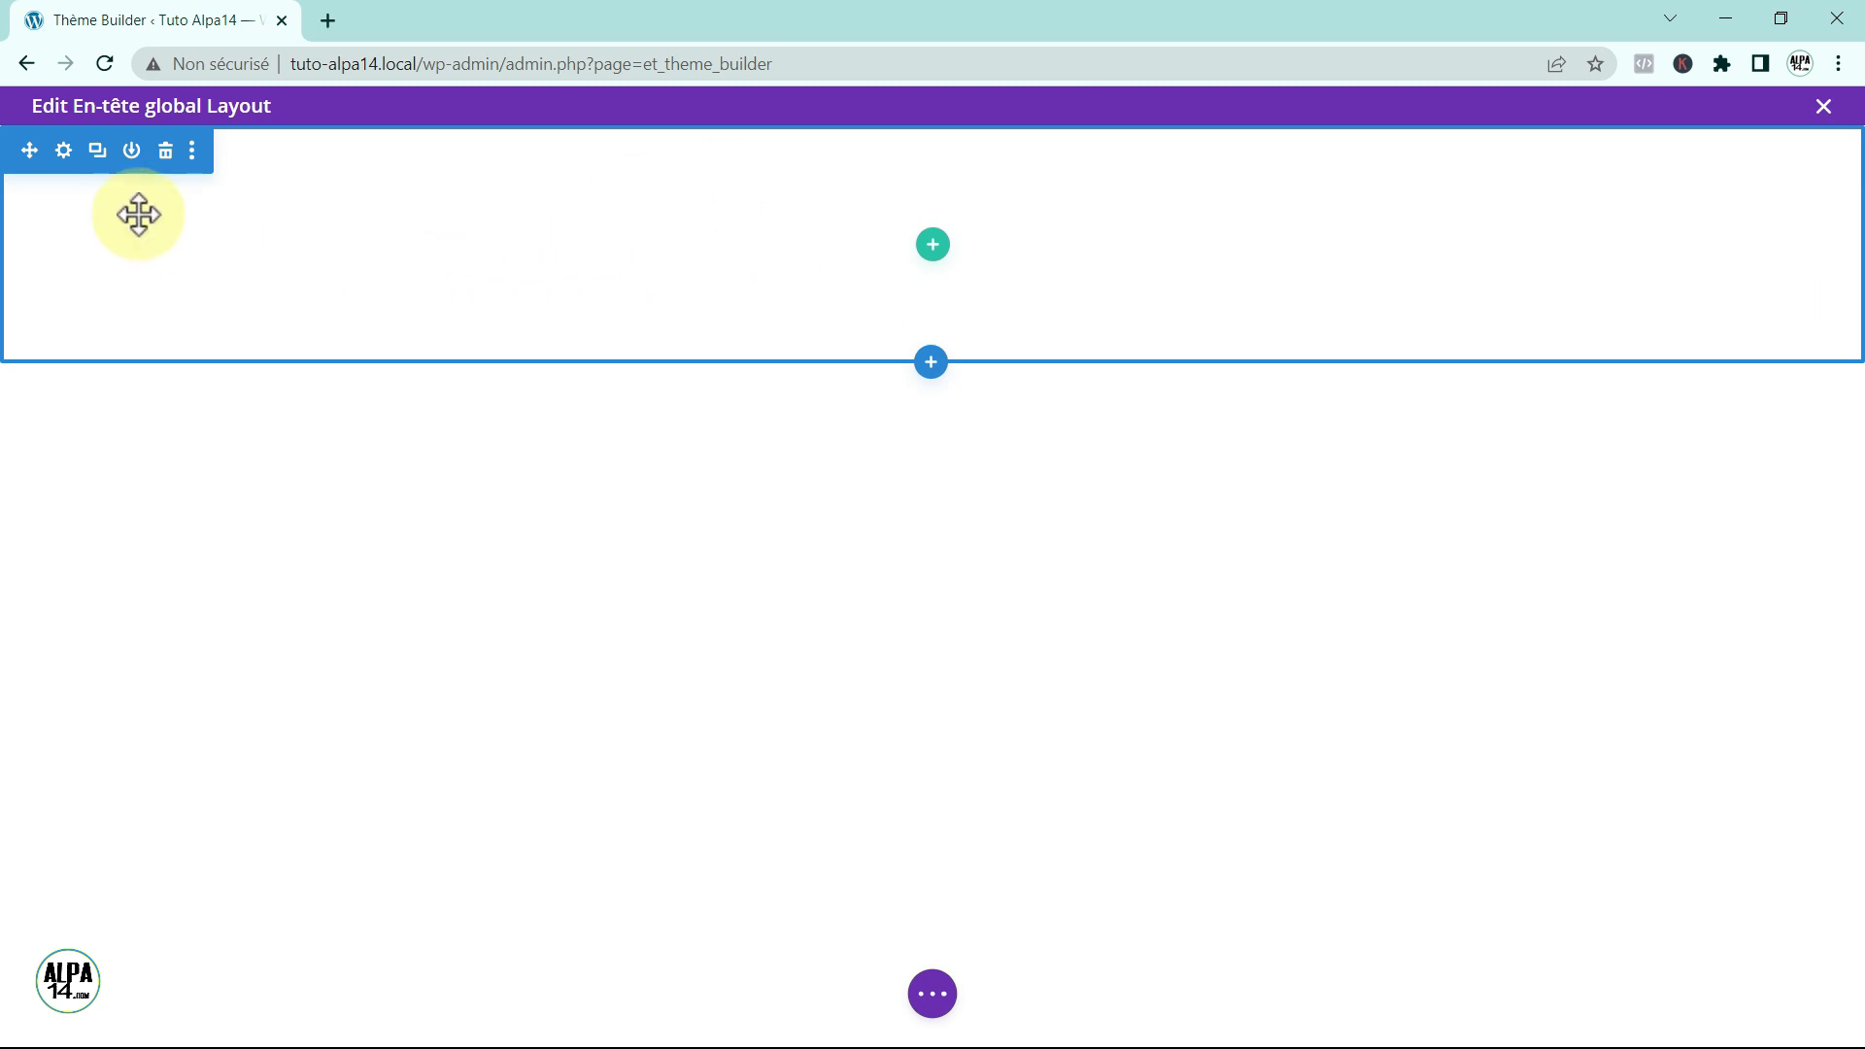
Step: Set the header section's background colour to light grey #ededed
left_click(63, 150)
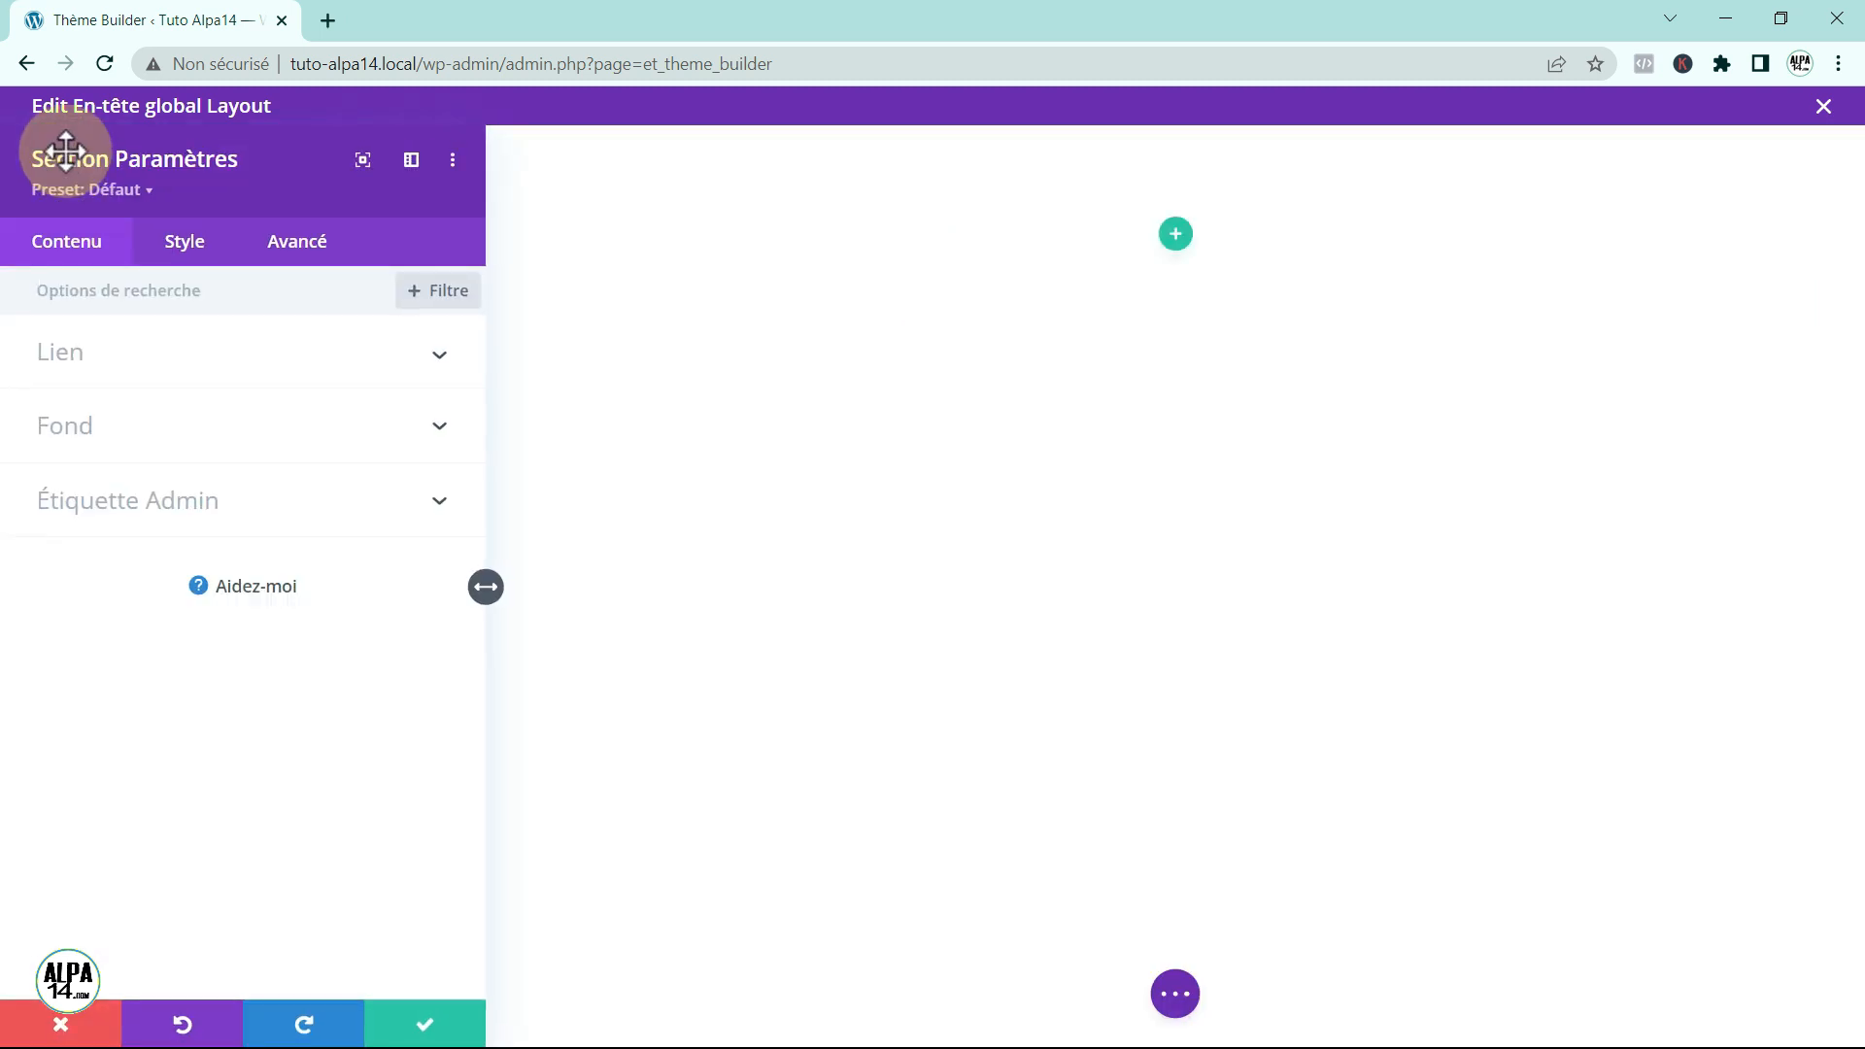
left_click(96, 422)
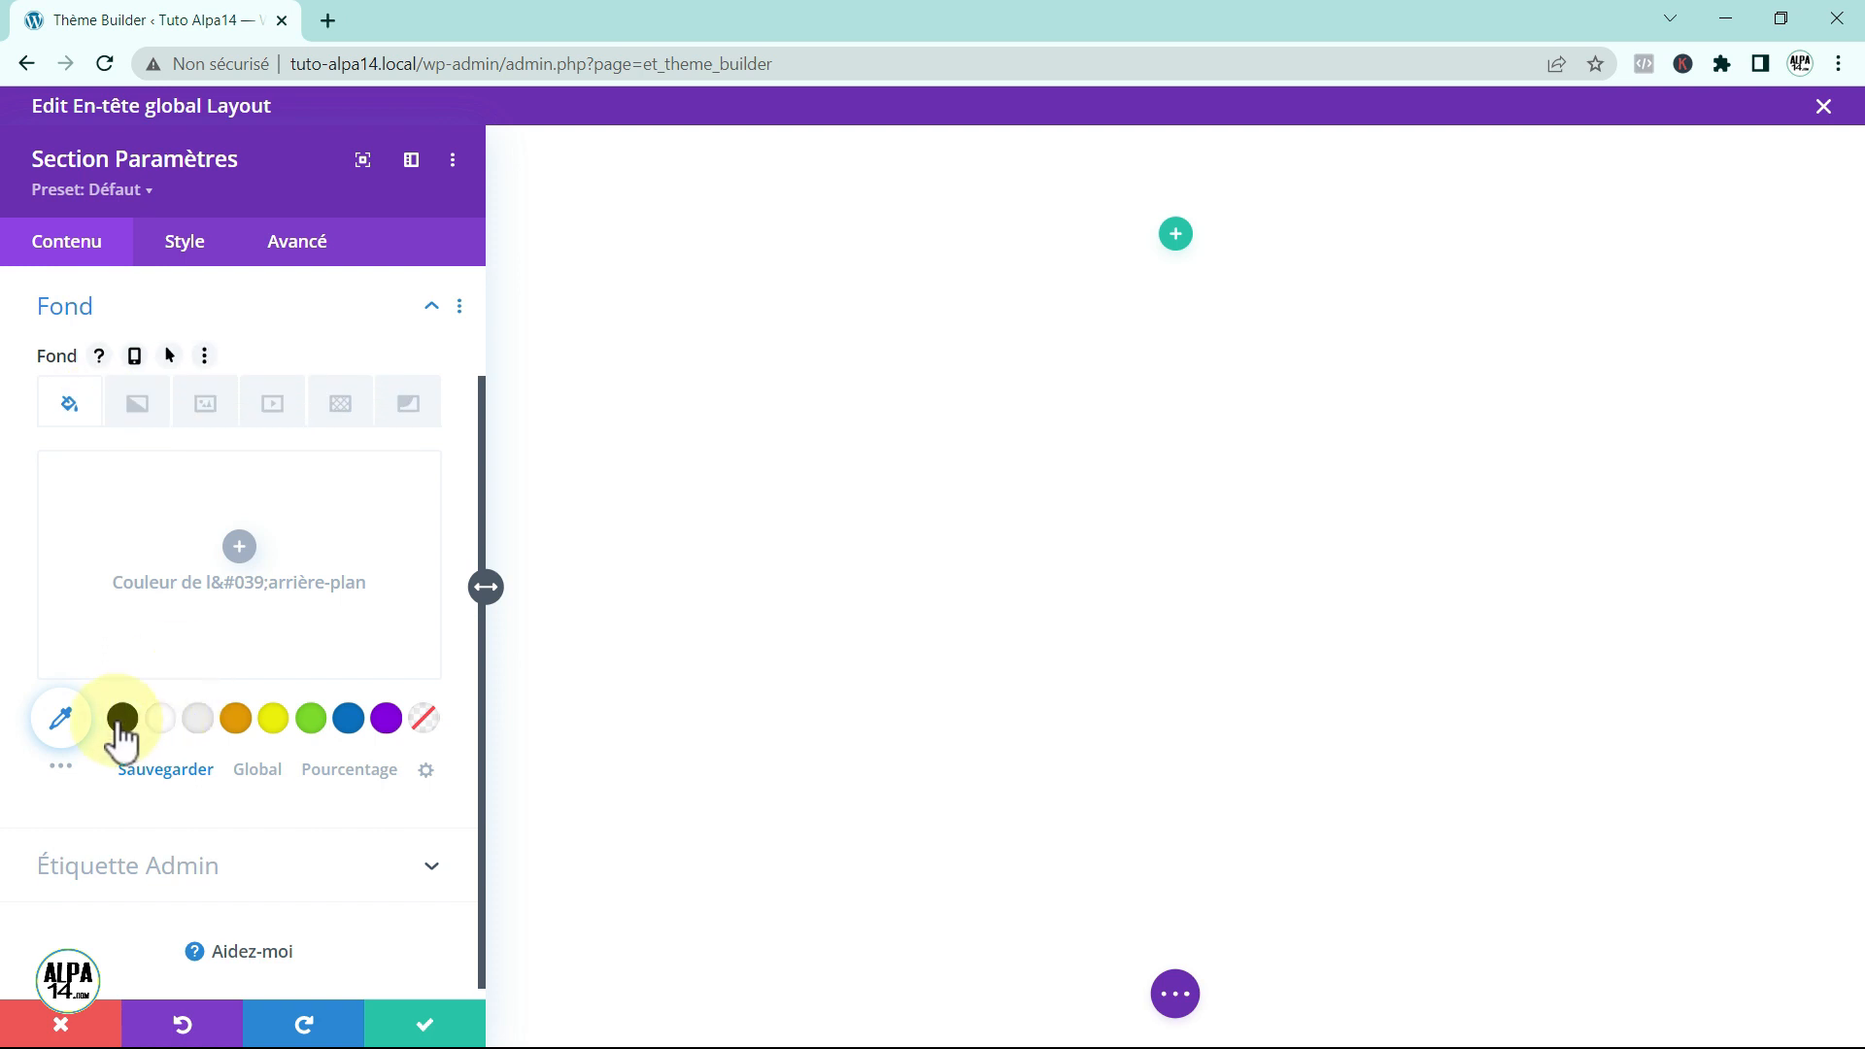
left_click(190, 720)
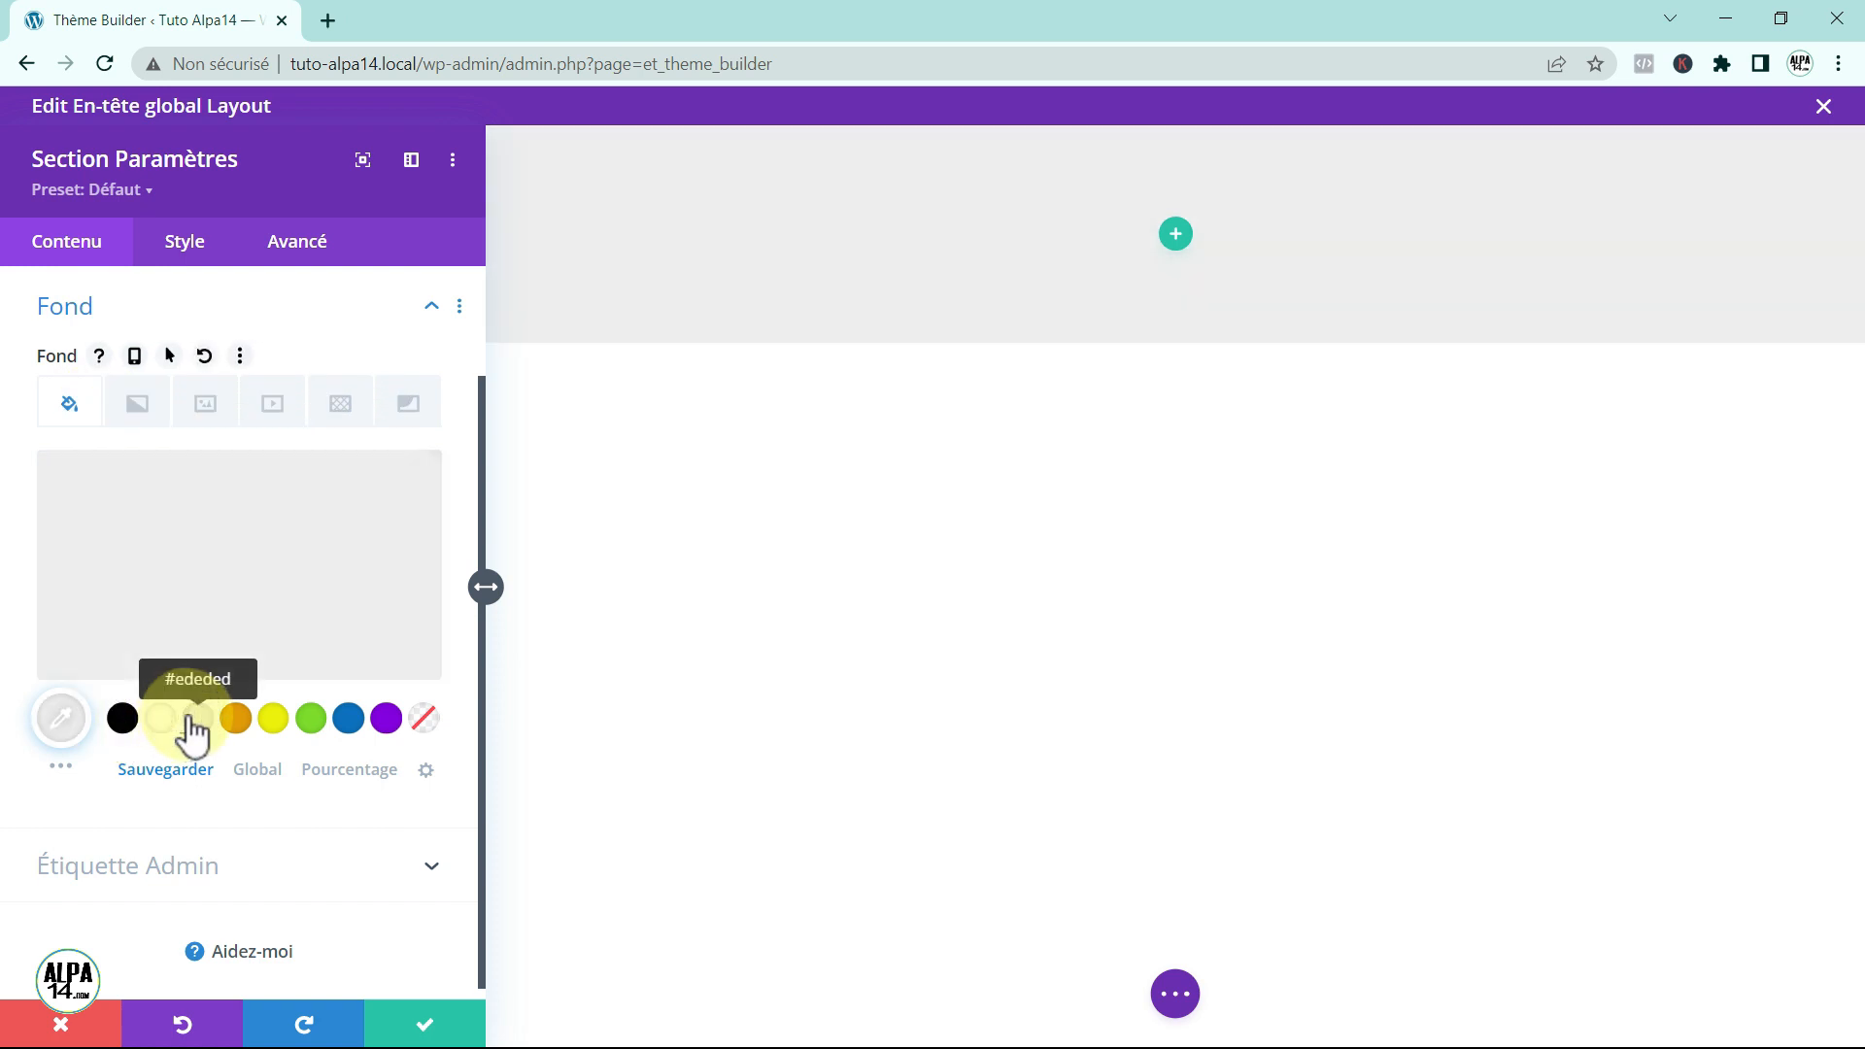
Step: Set the header section's top and bottom padding to linked values of 0px and save the section settings
left_click(179, 251)
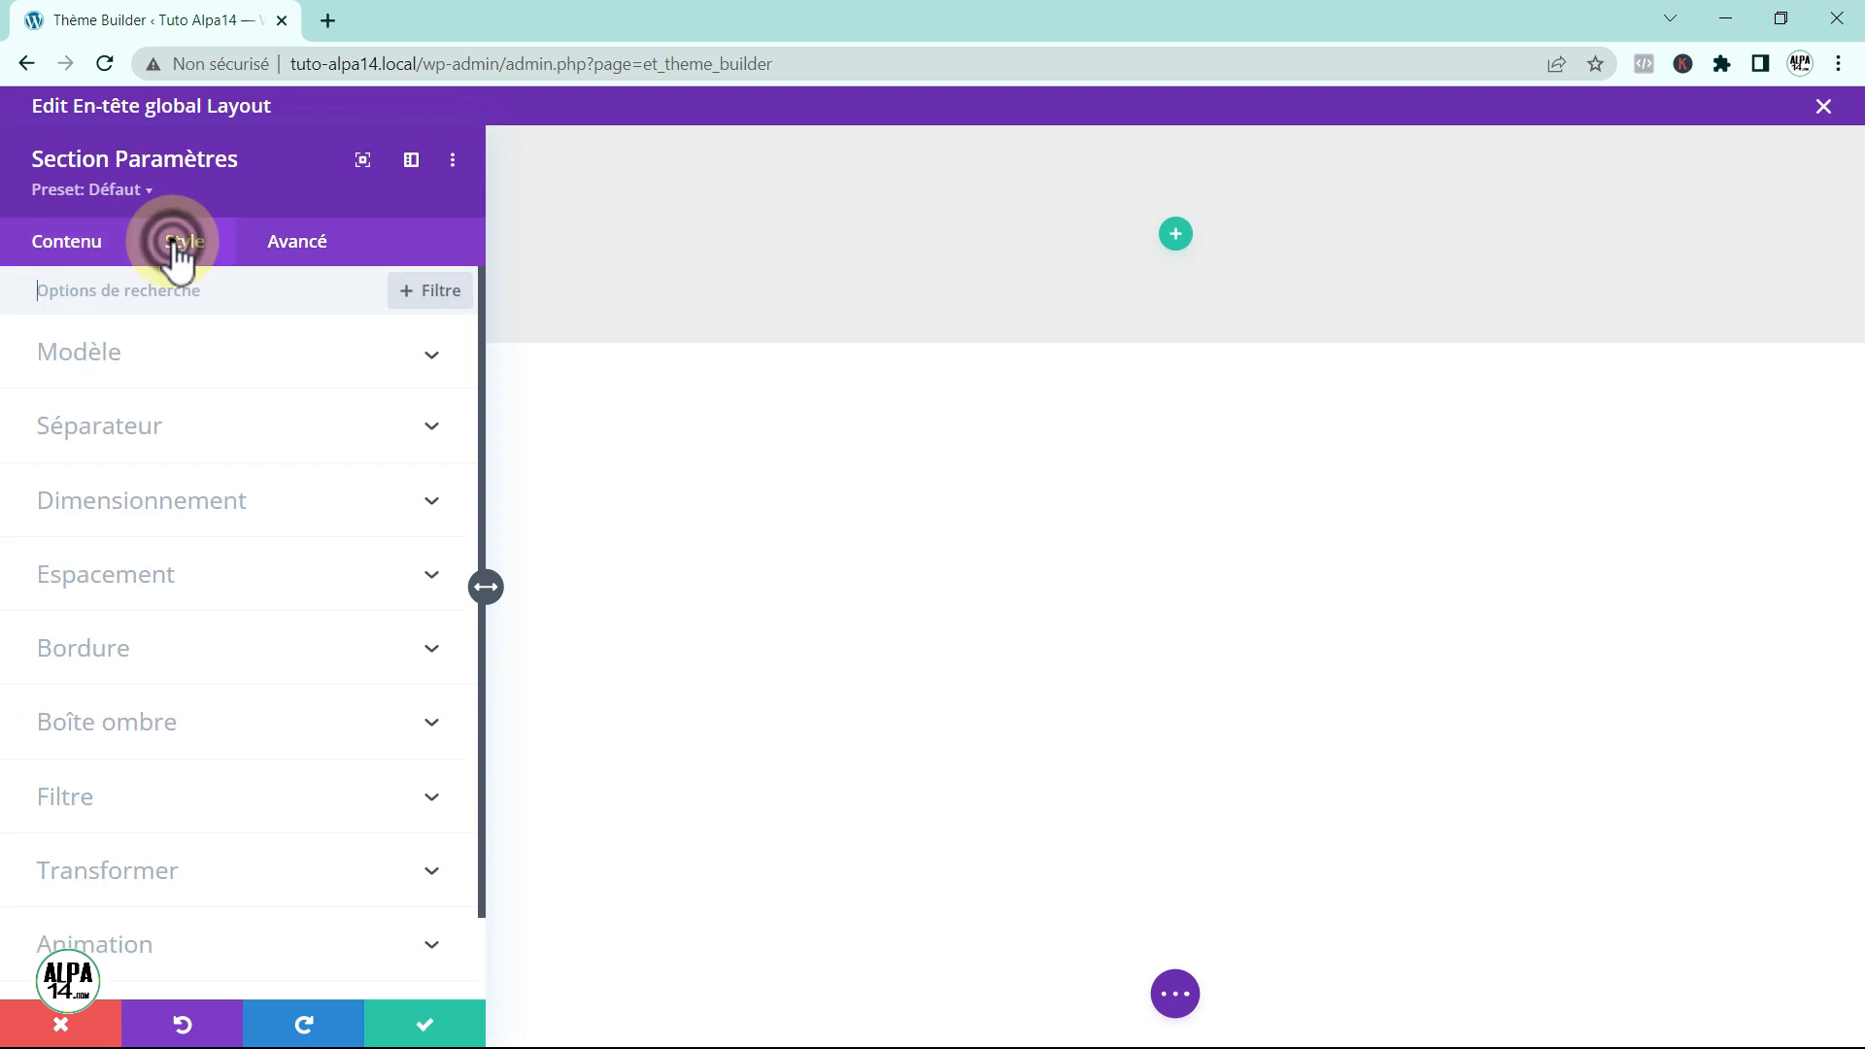
left_click(130, 600)
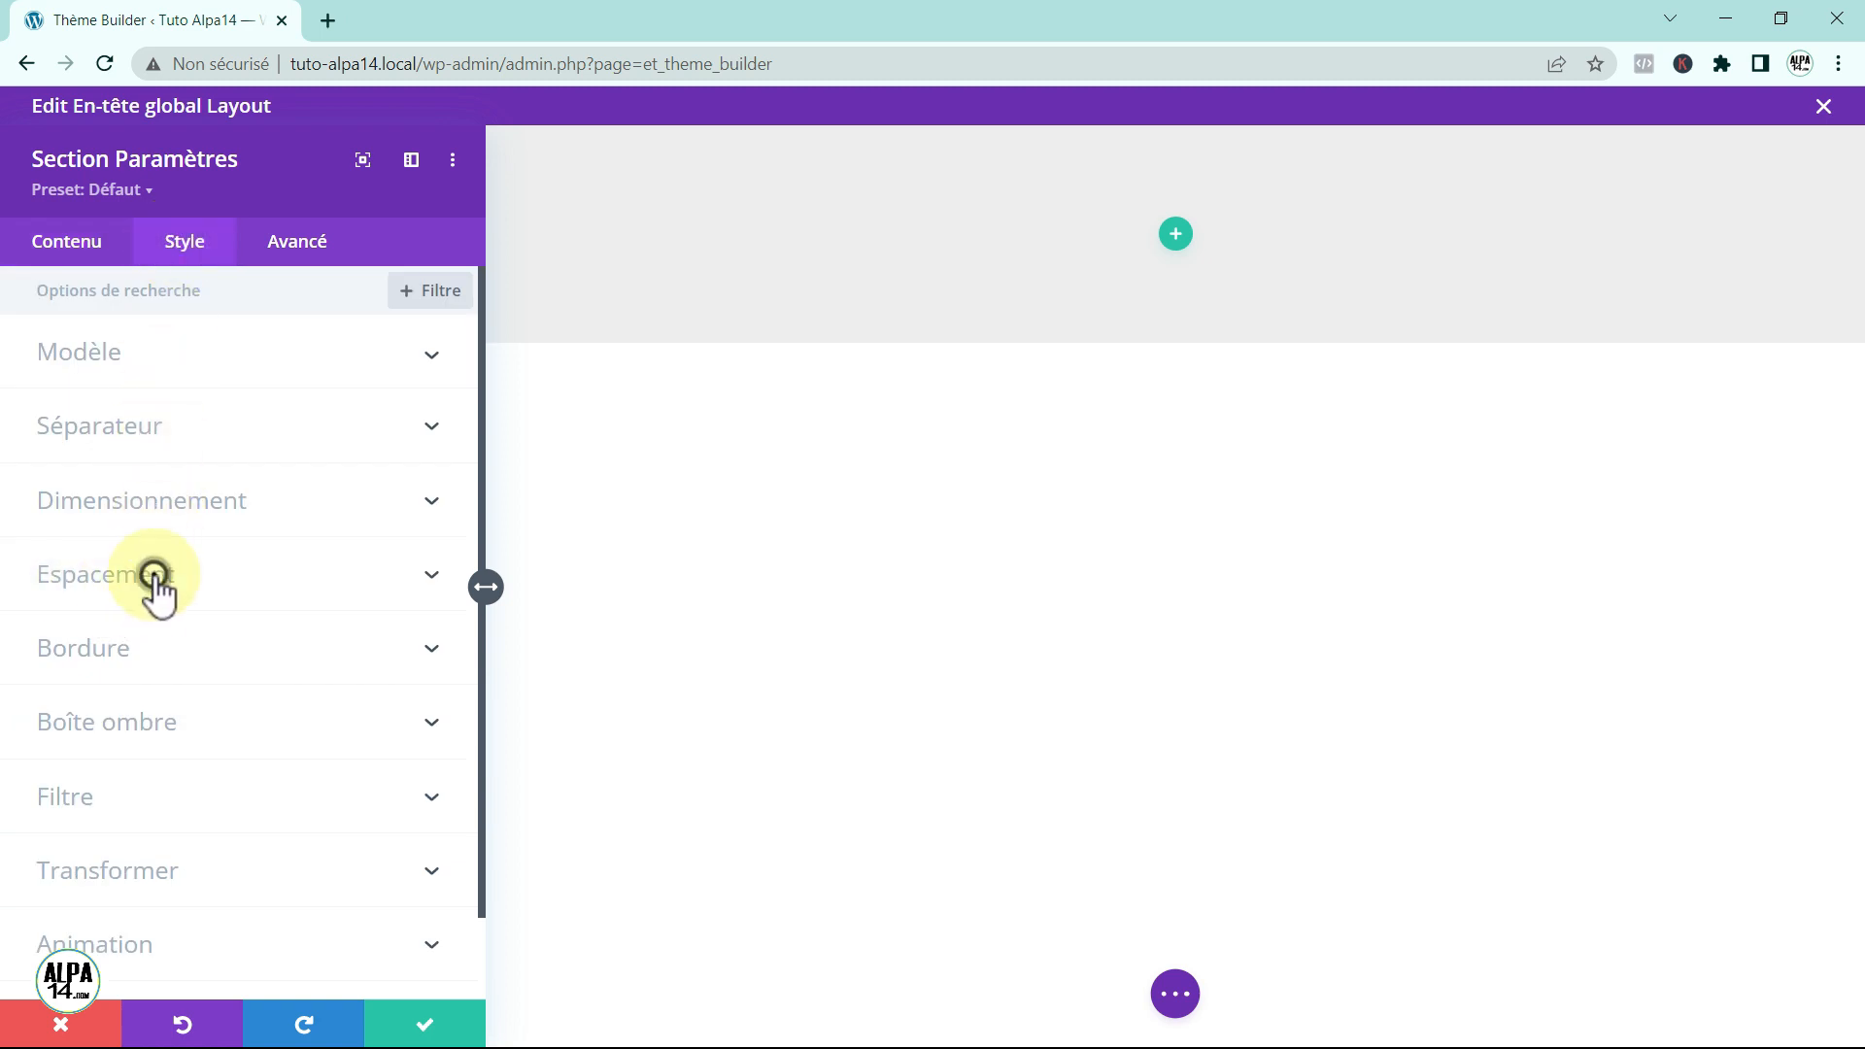
left_click(60, 517)
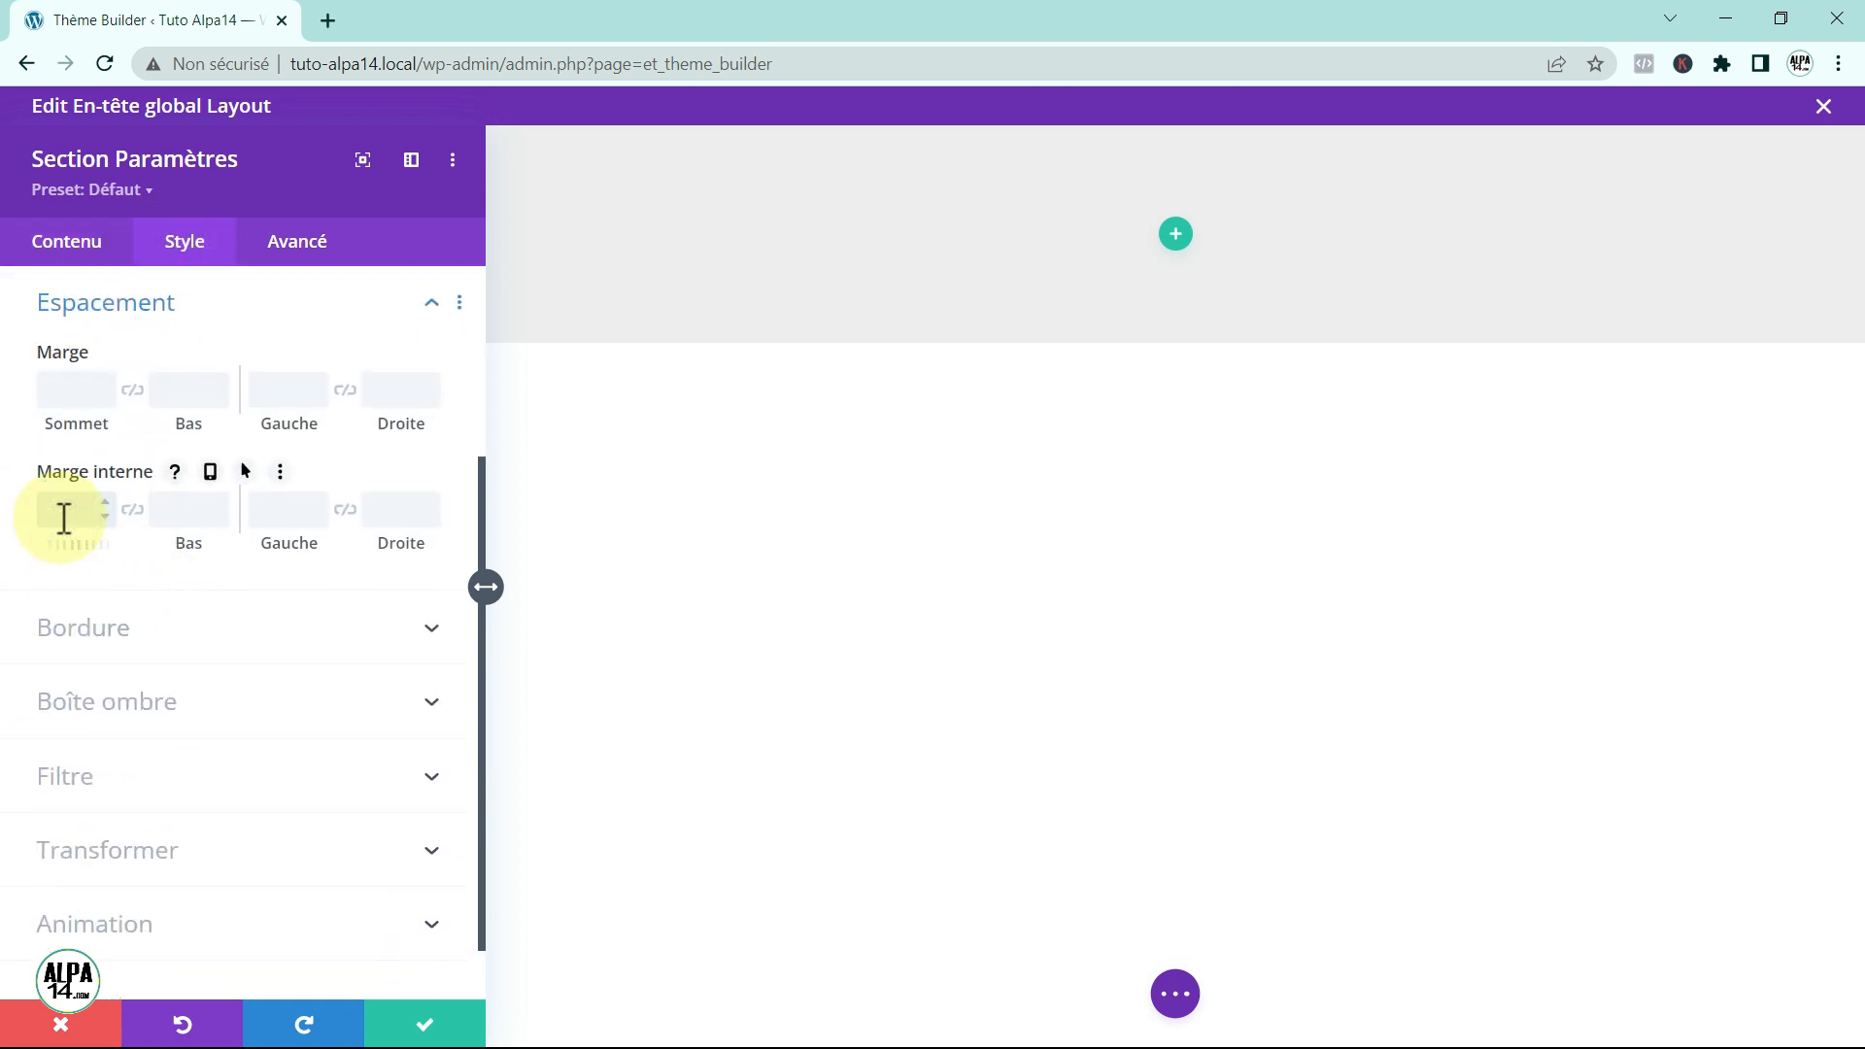
type("0")
left_click(133, 511)
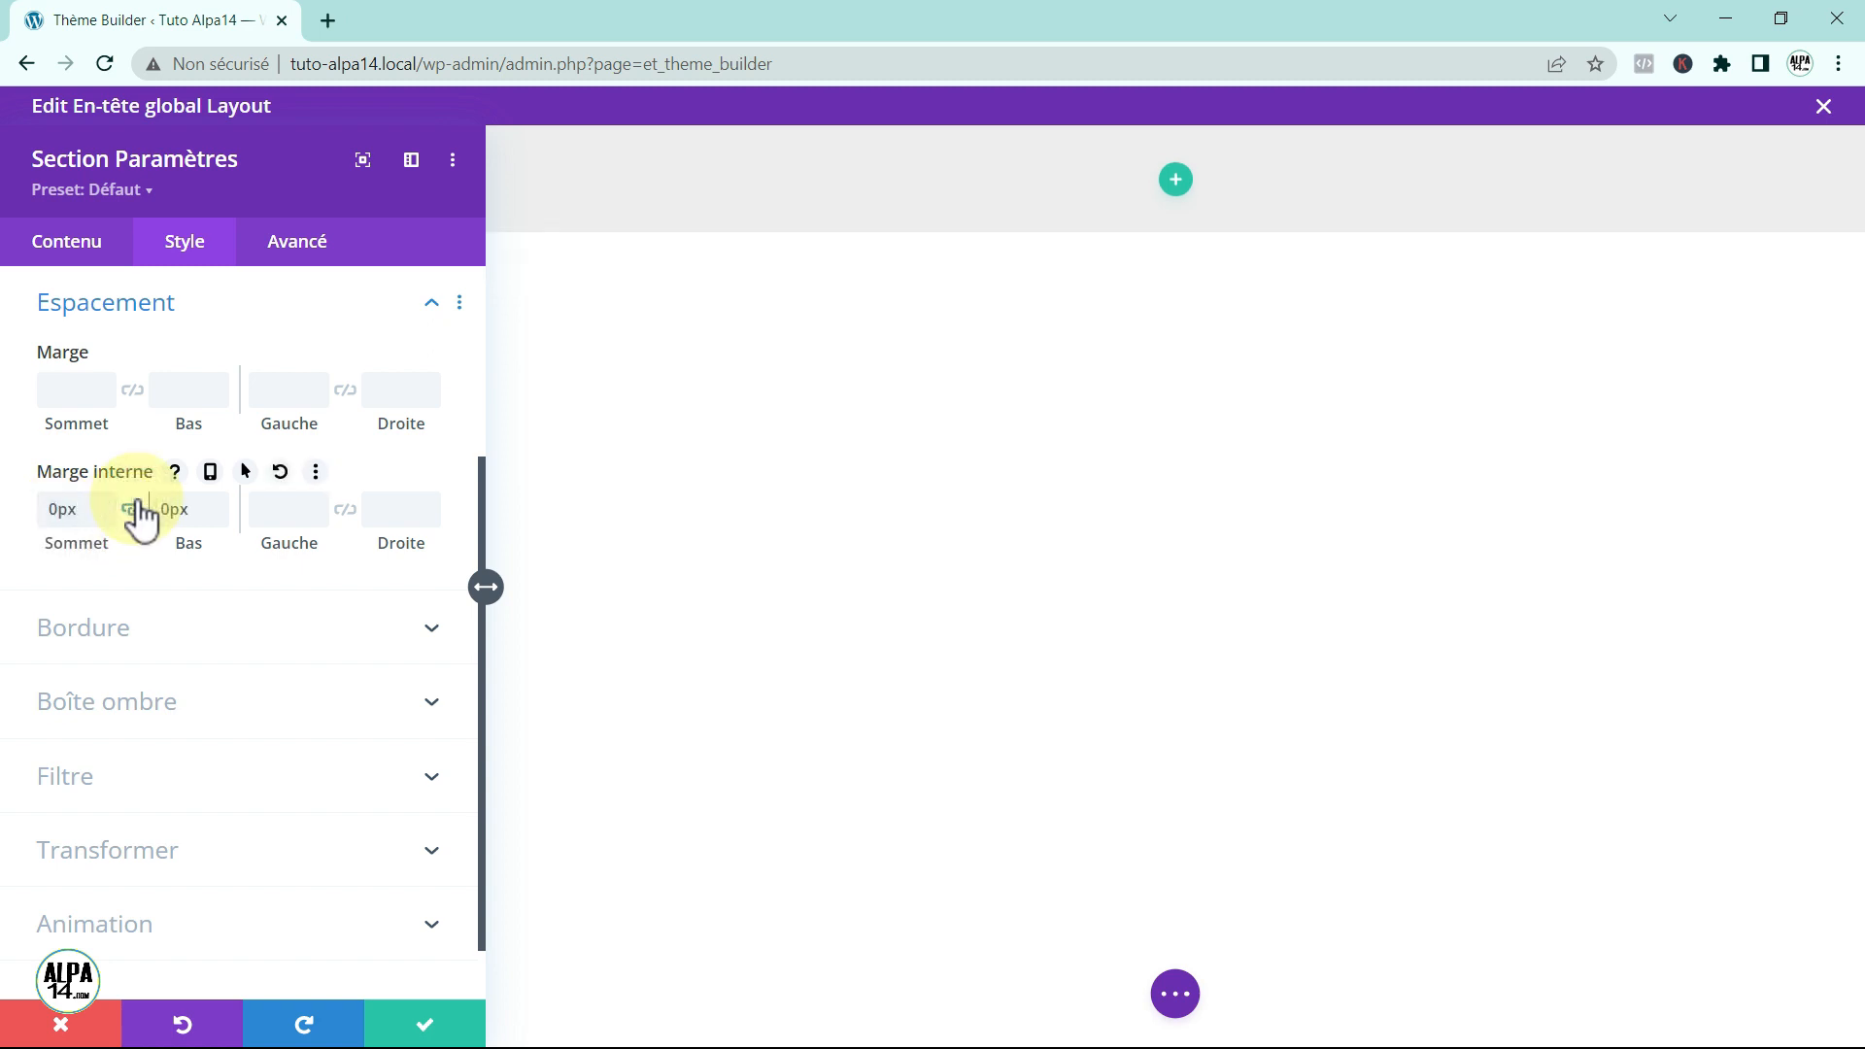
left_click(424, 1024)
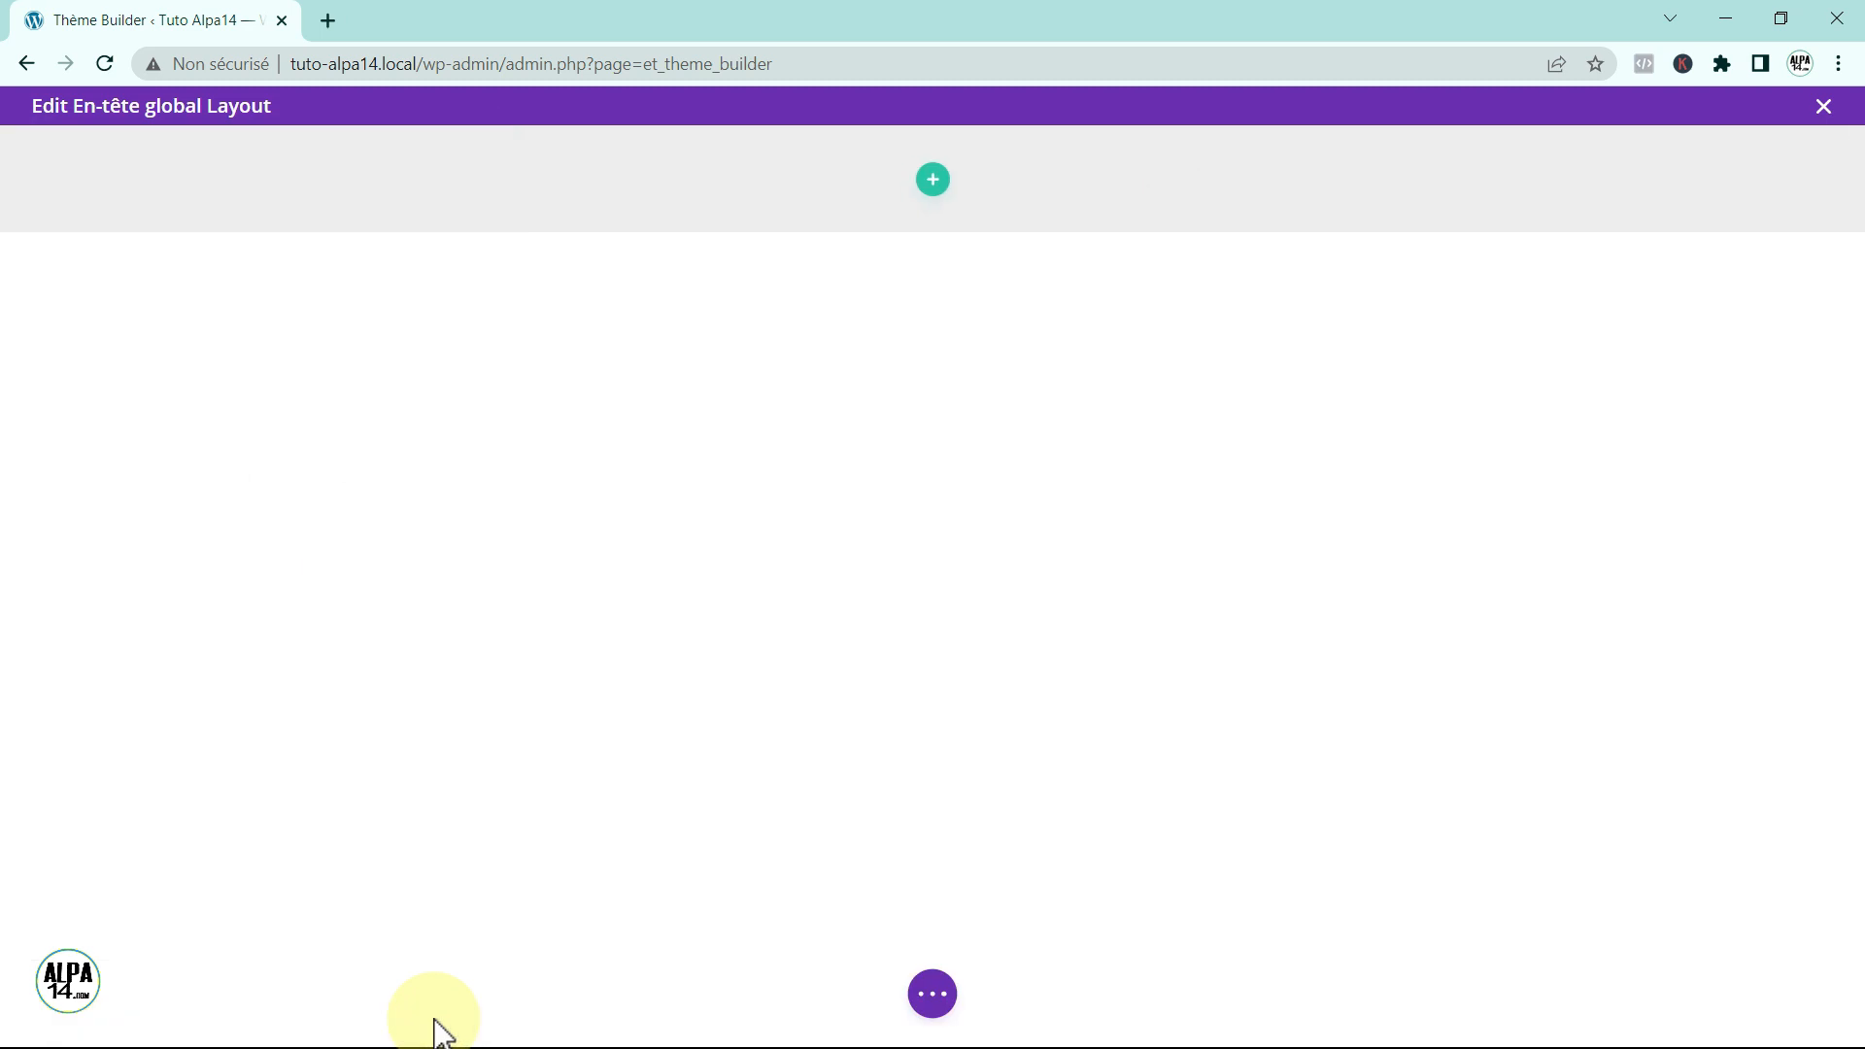
Step: Add a single-column row to the header section and insert a Menu module in it
left_click(932, 179)
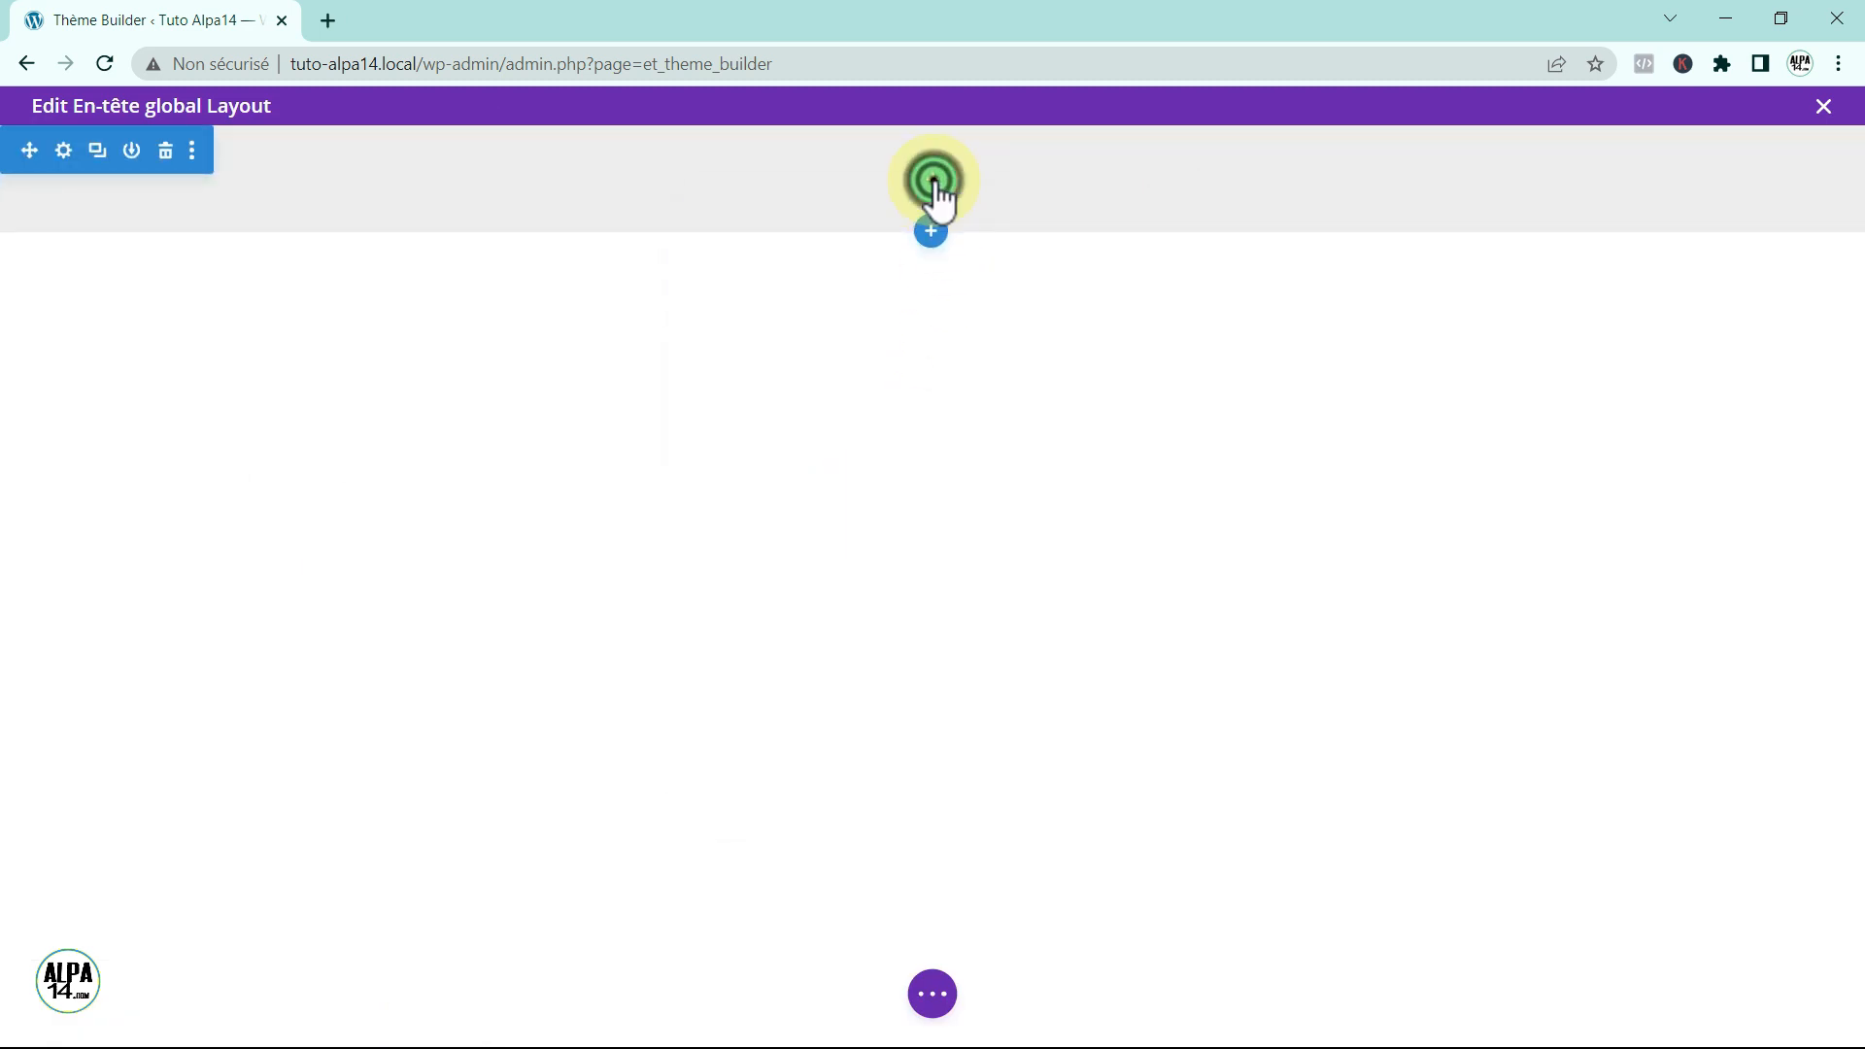
left_click(788, 389)
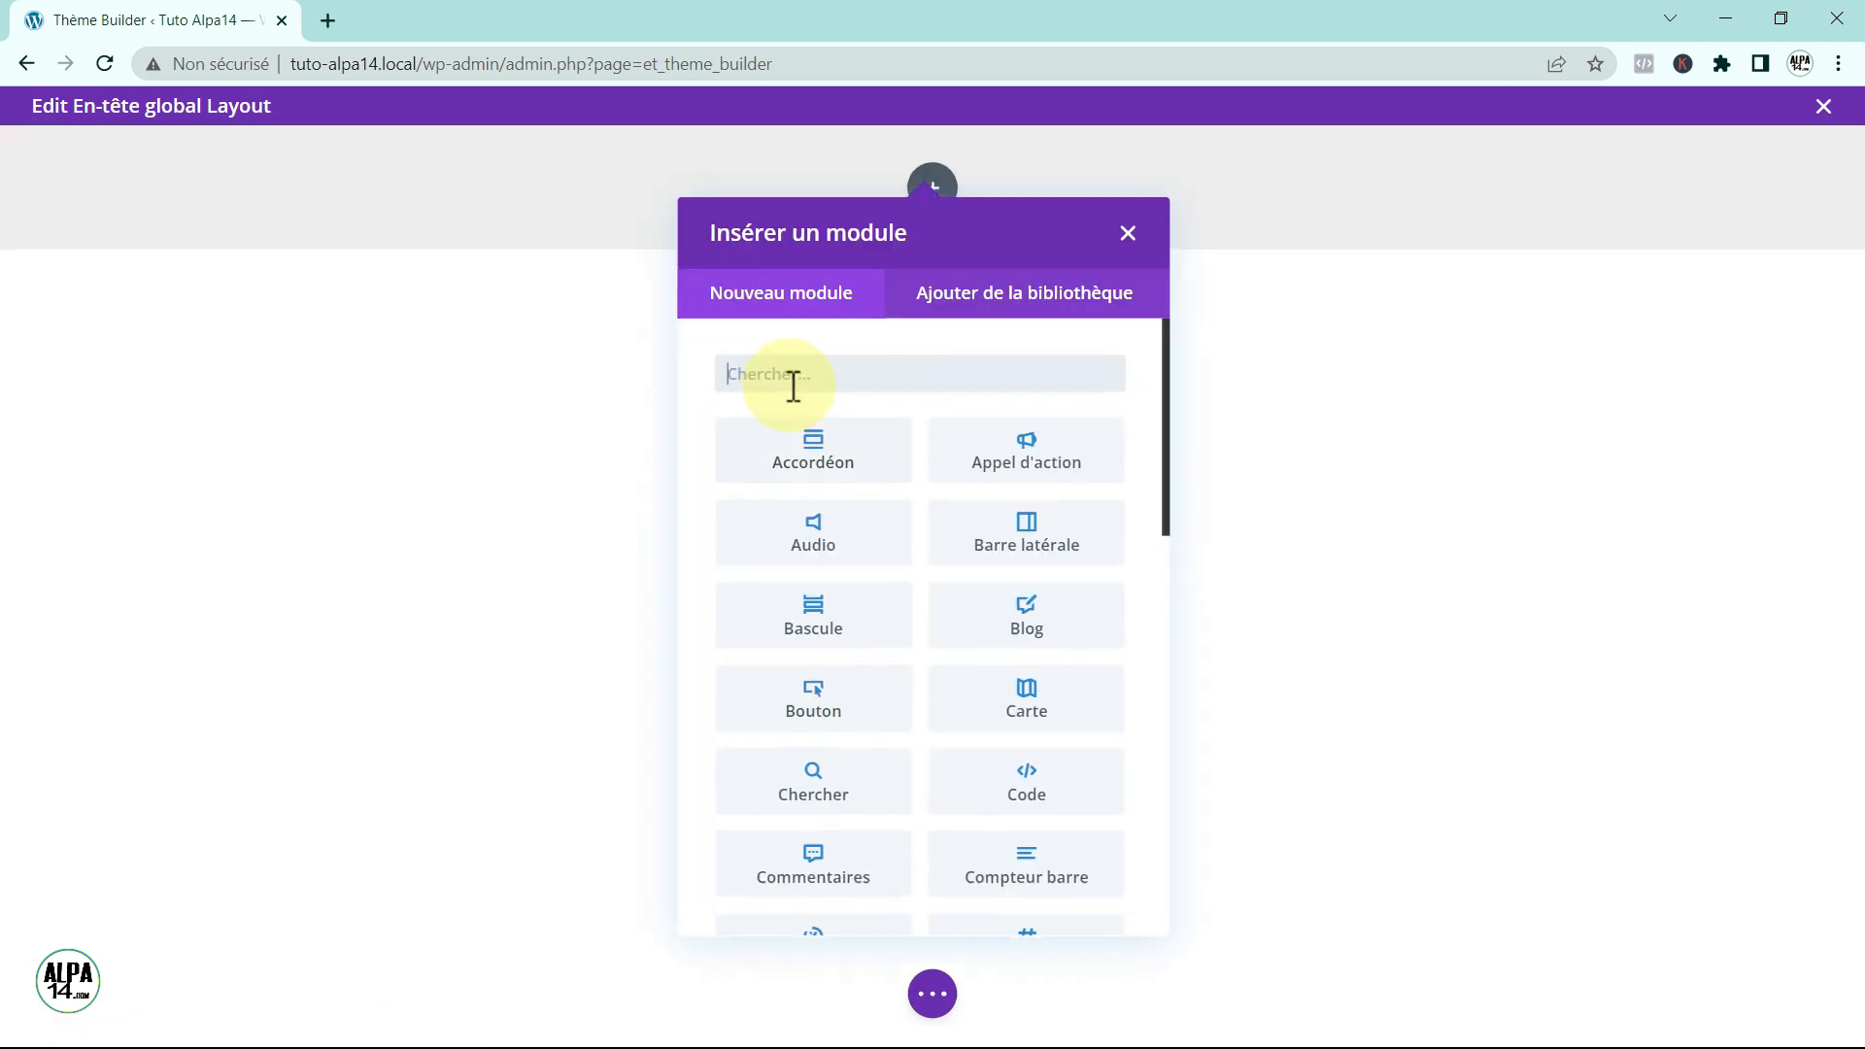
type("menu")
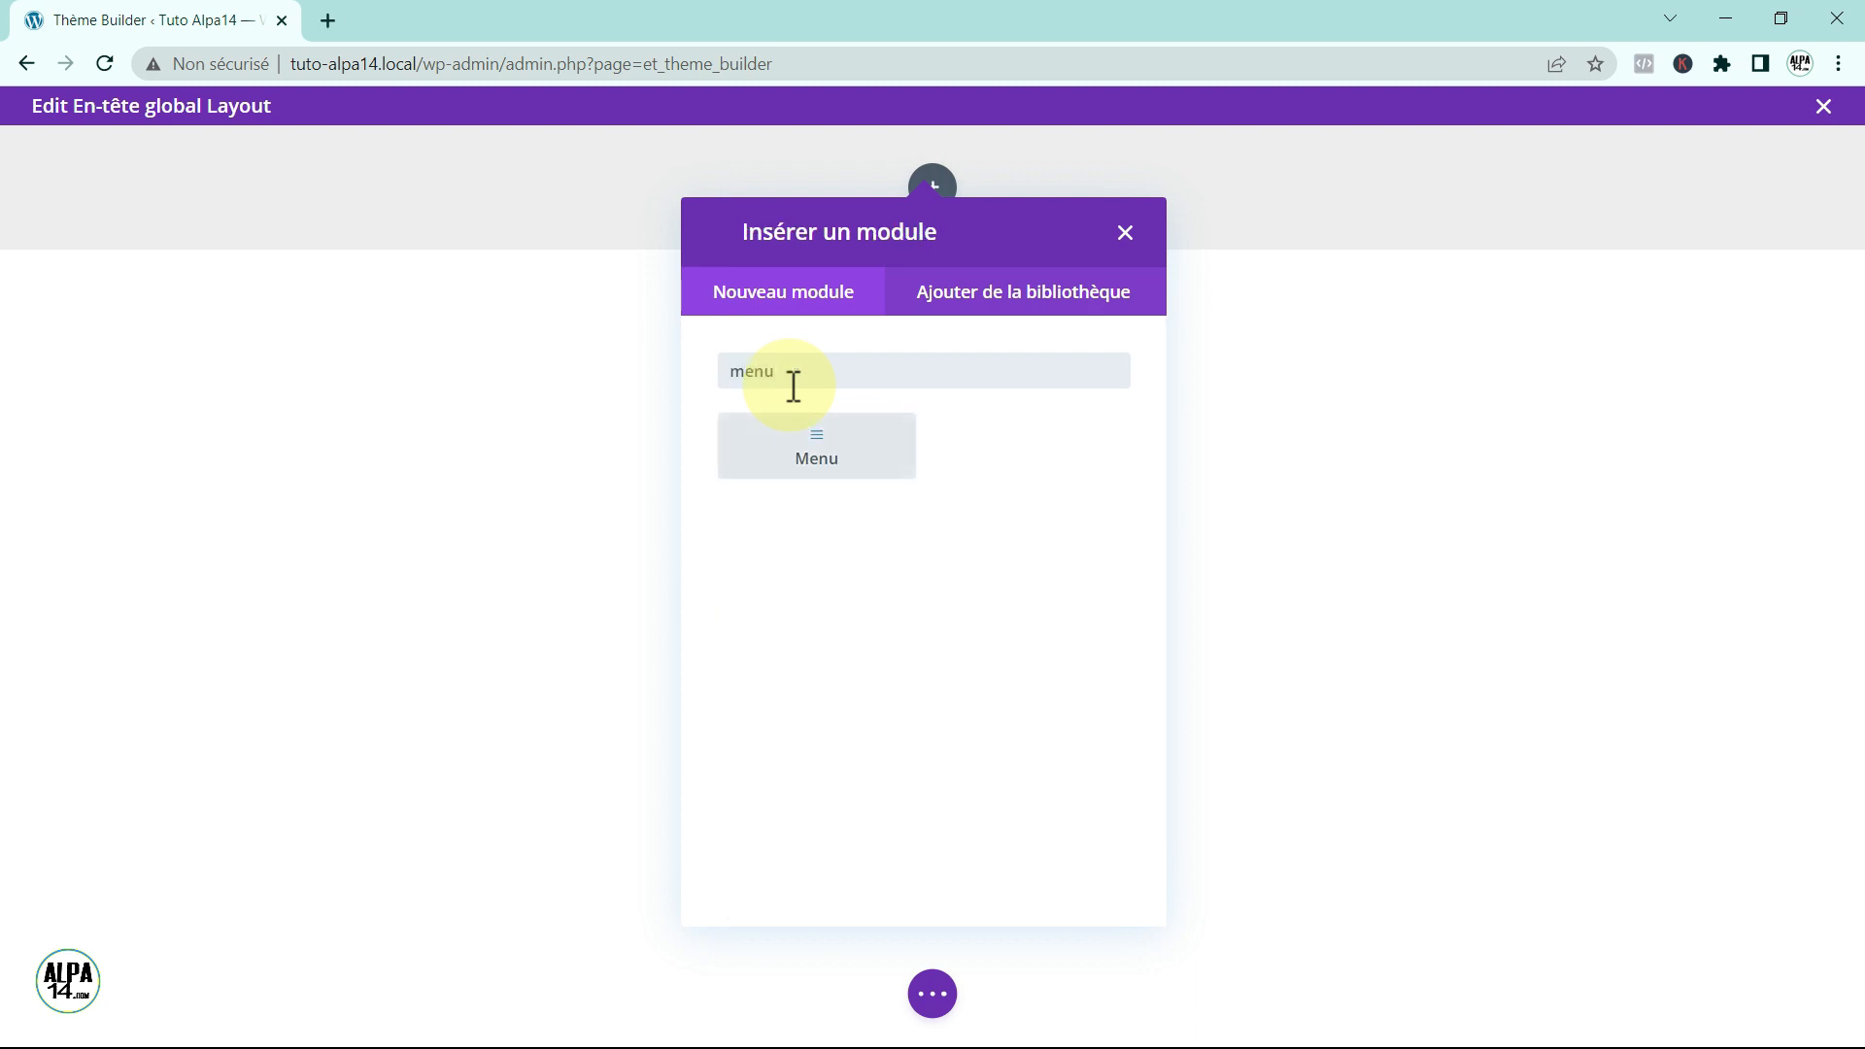
left_click(814, 462)
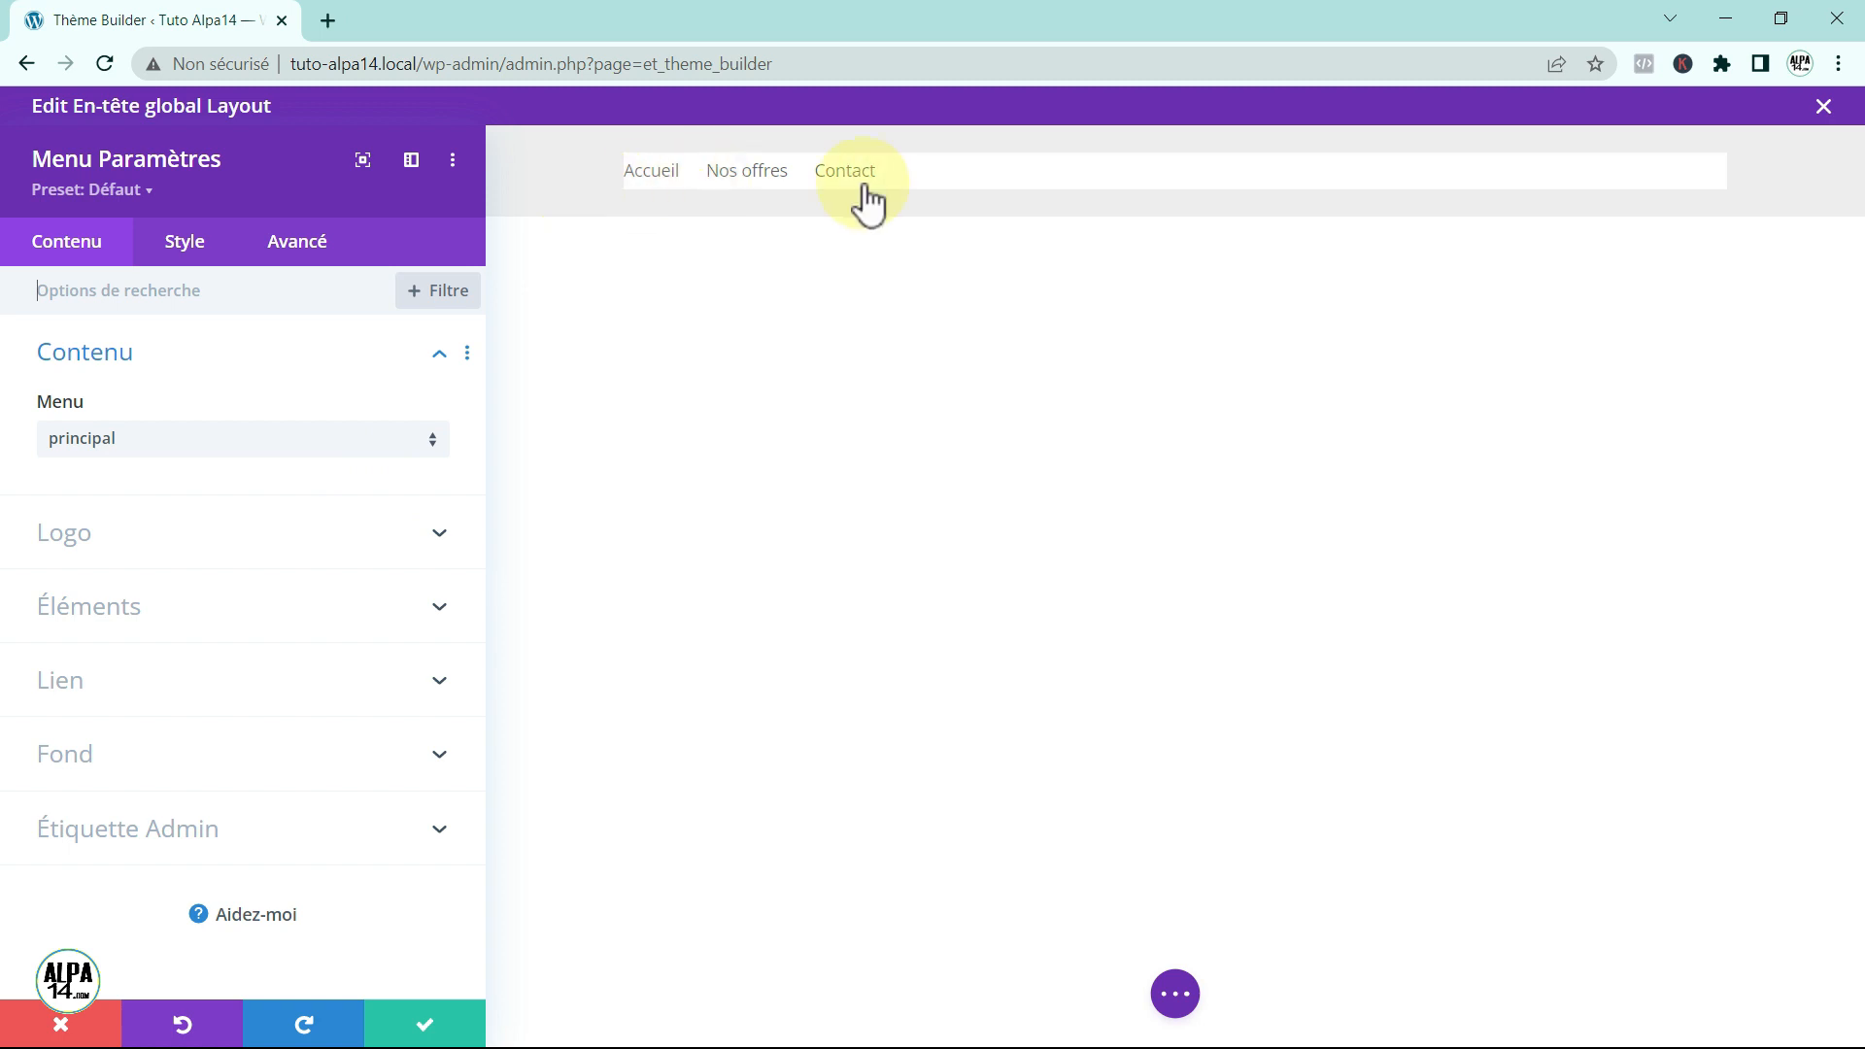
Step: Make the Menu module's background transparent
left_click(396, 741)
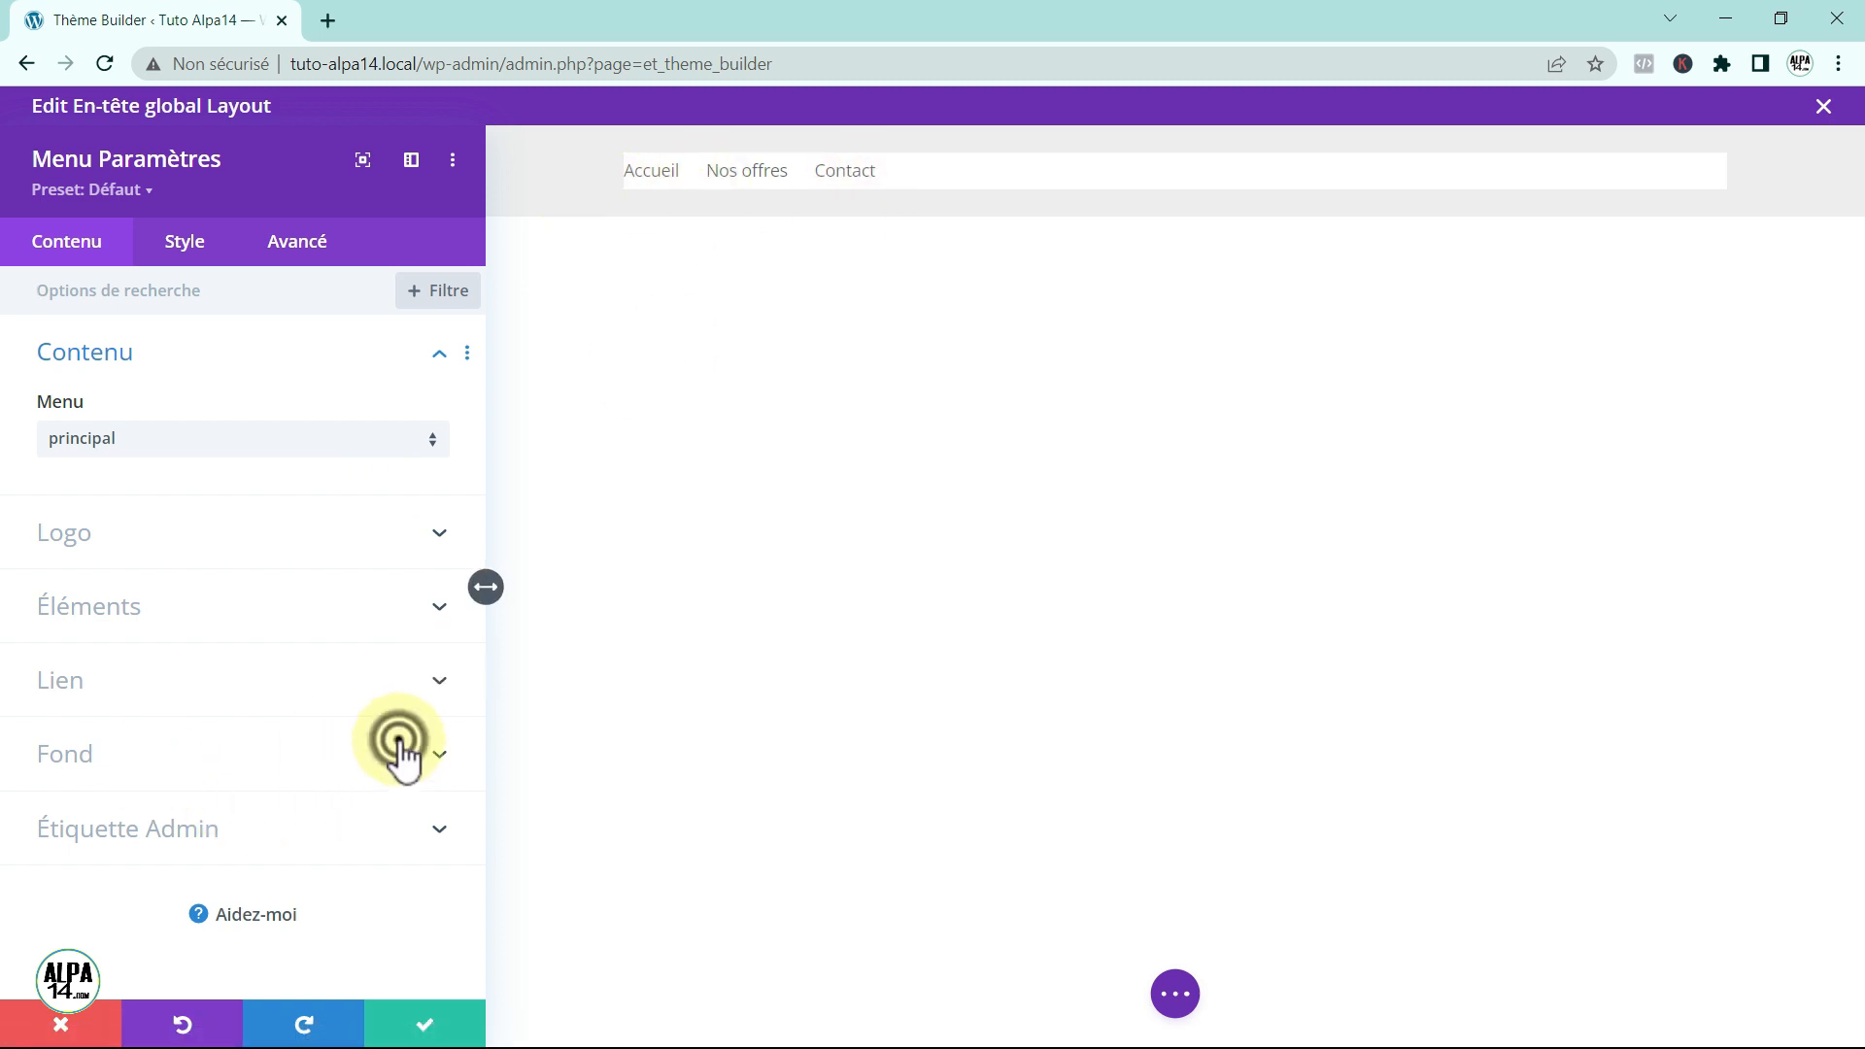
left_click(424, 718)
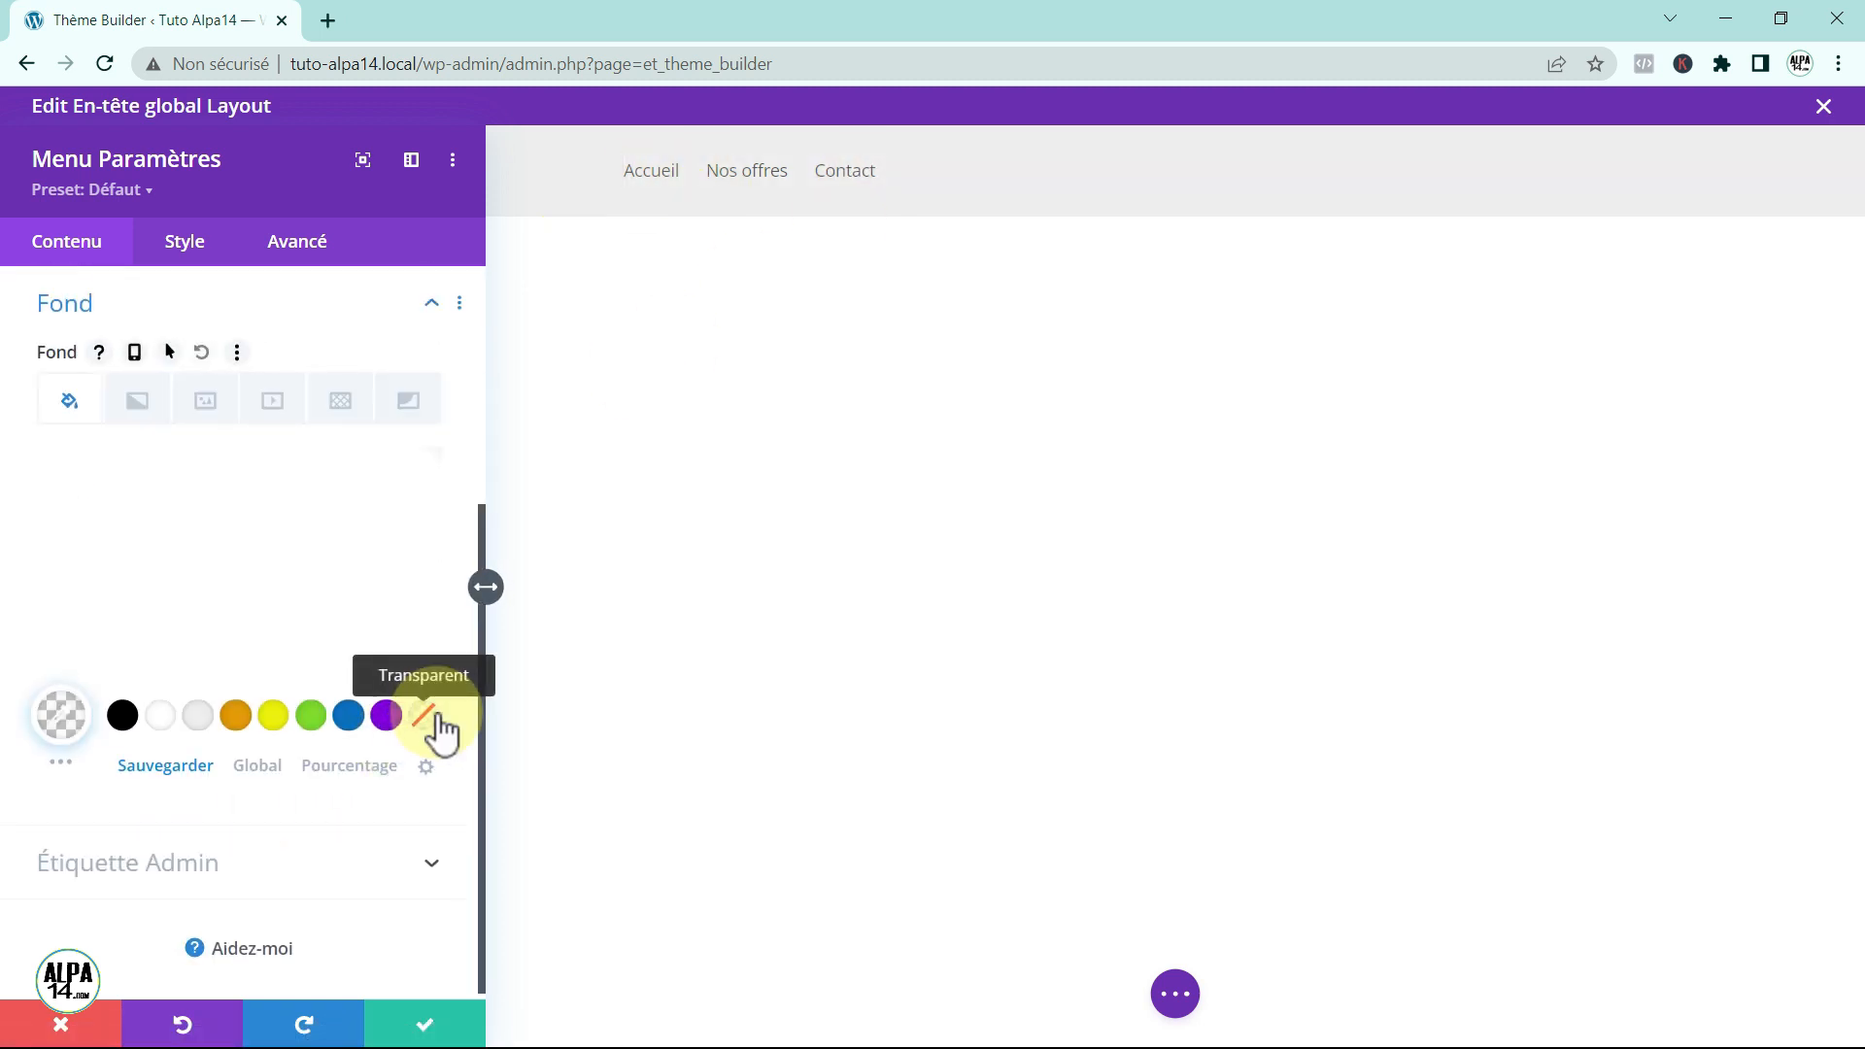
left_click(430, 306)
Step: Load the round ALPA 14.com image from the media library as the Menu module's logo
left_click(375, 429)
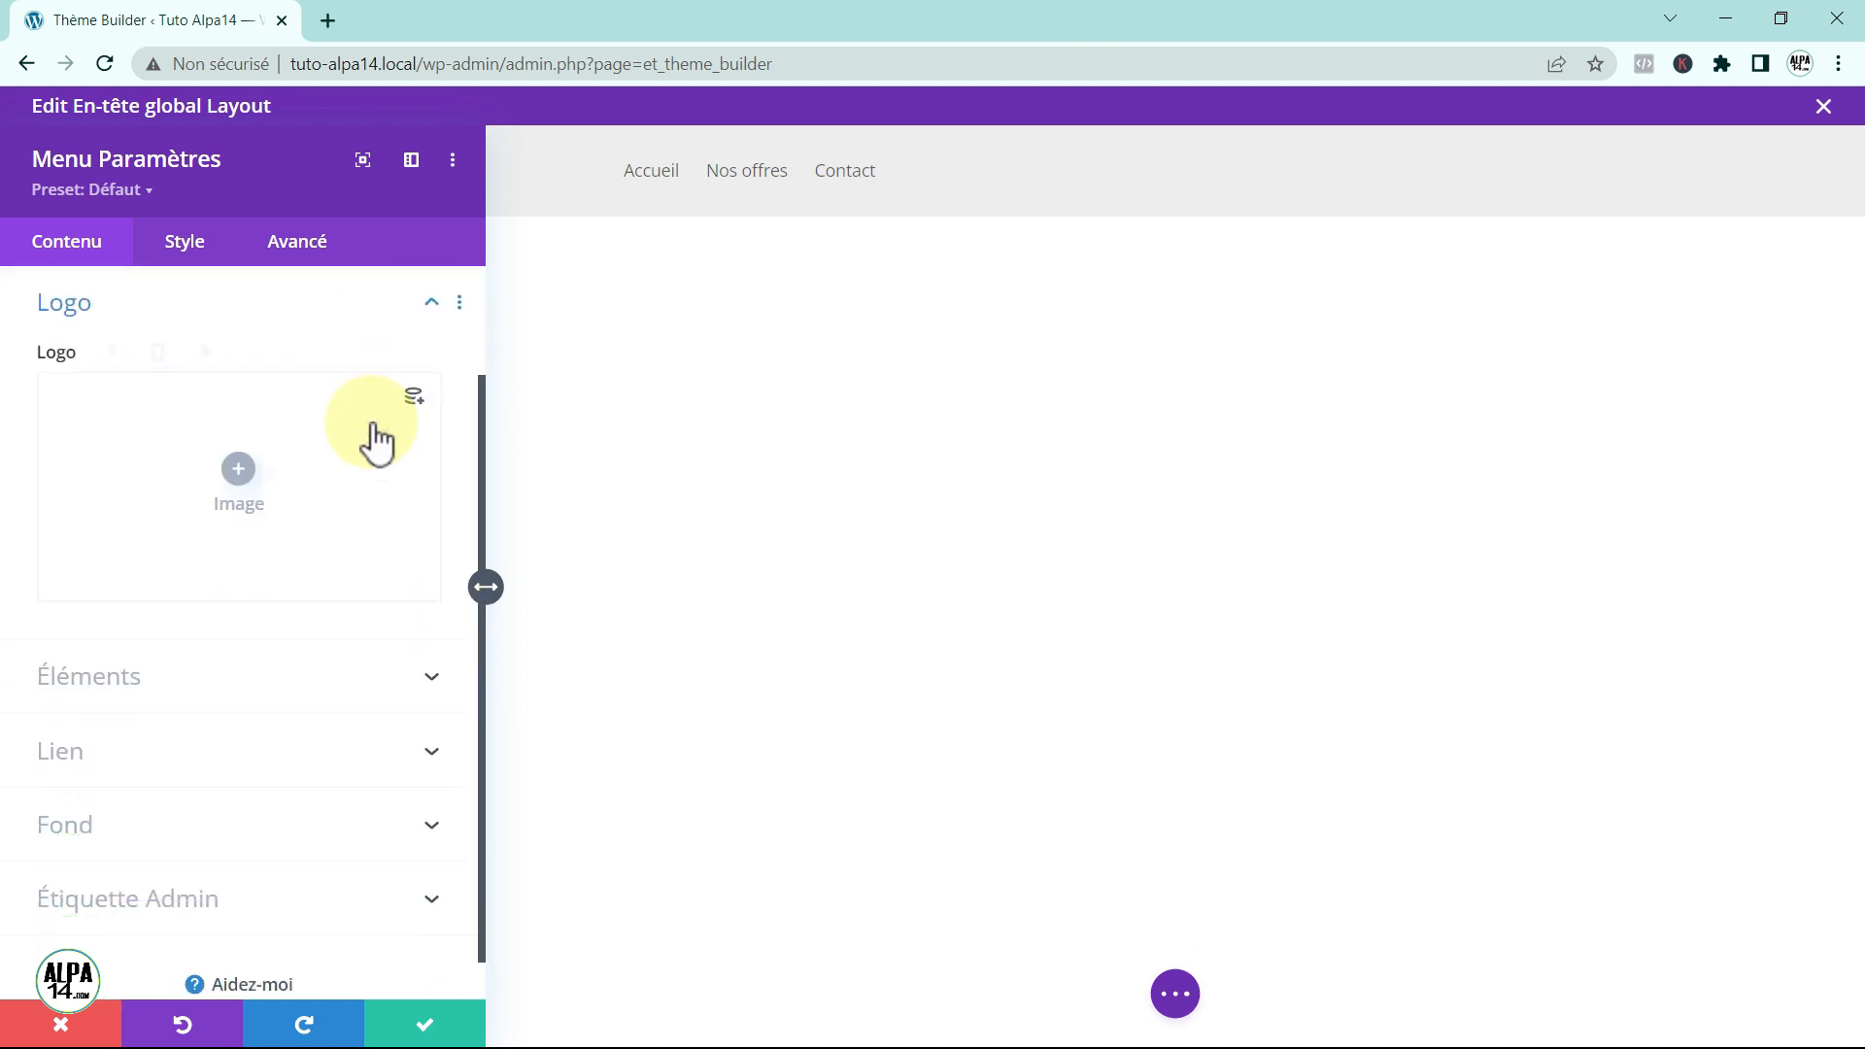
left_click(243, 480)
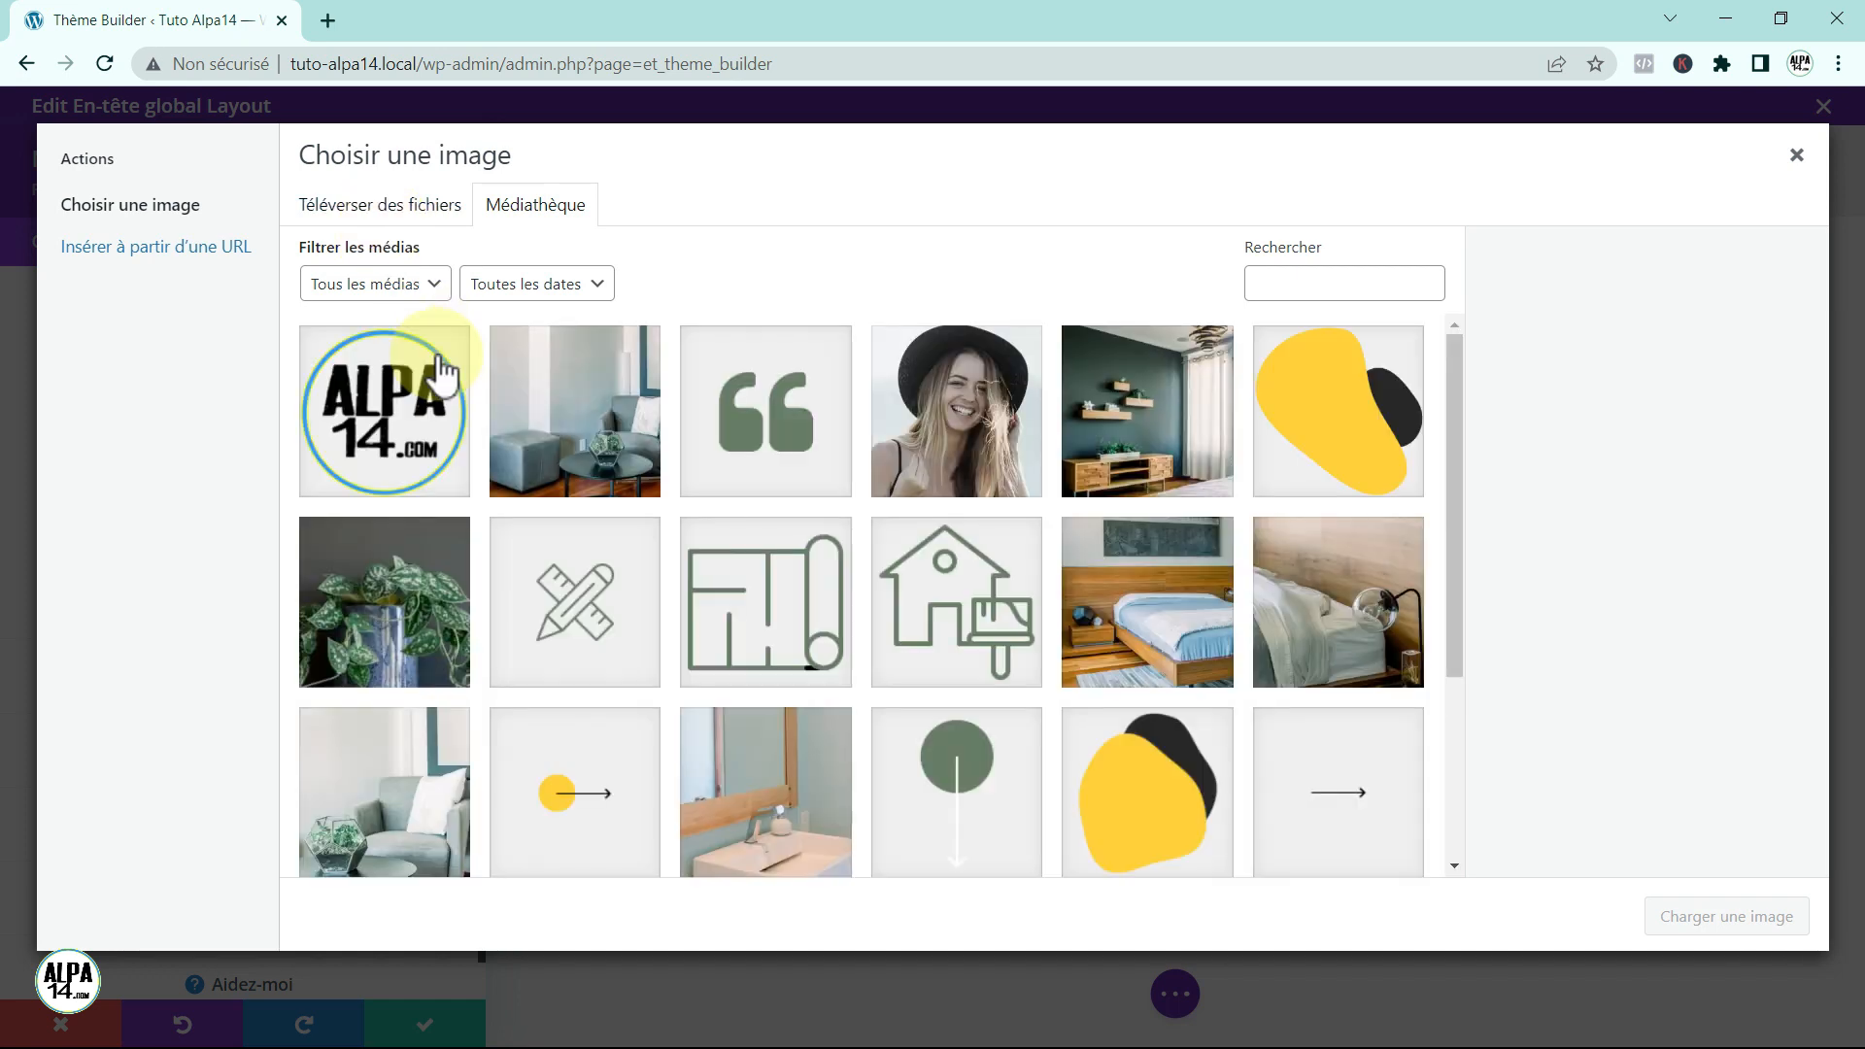
left_click(437, 353)
left_click(1725, 918)
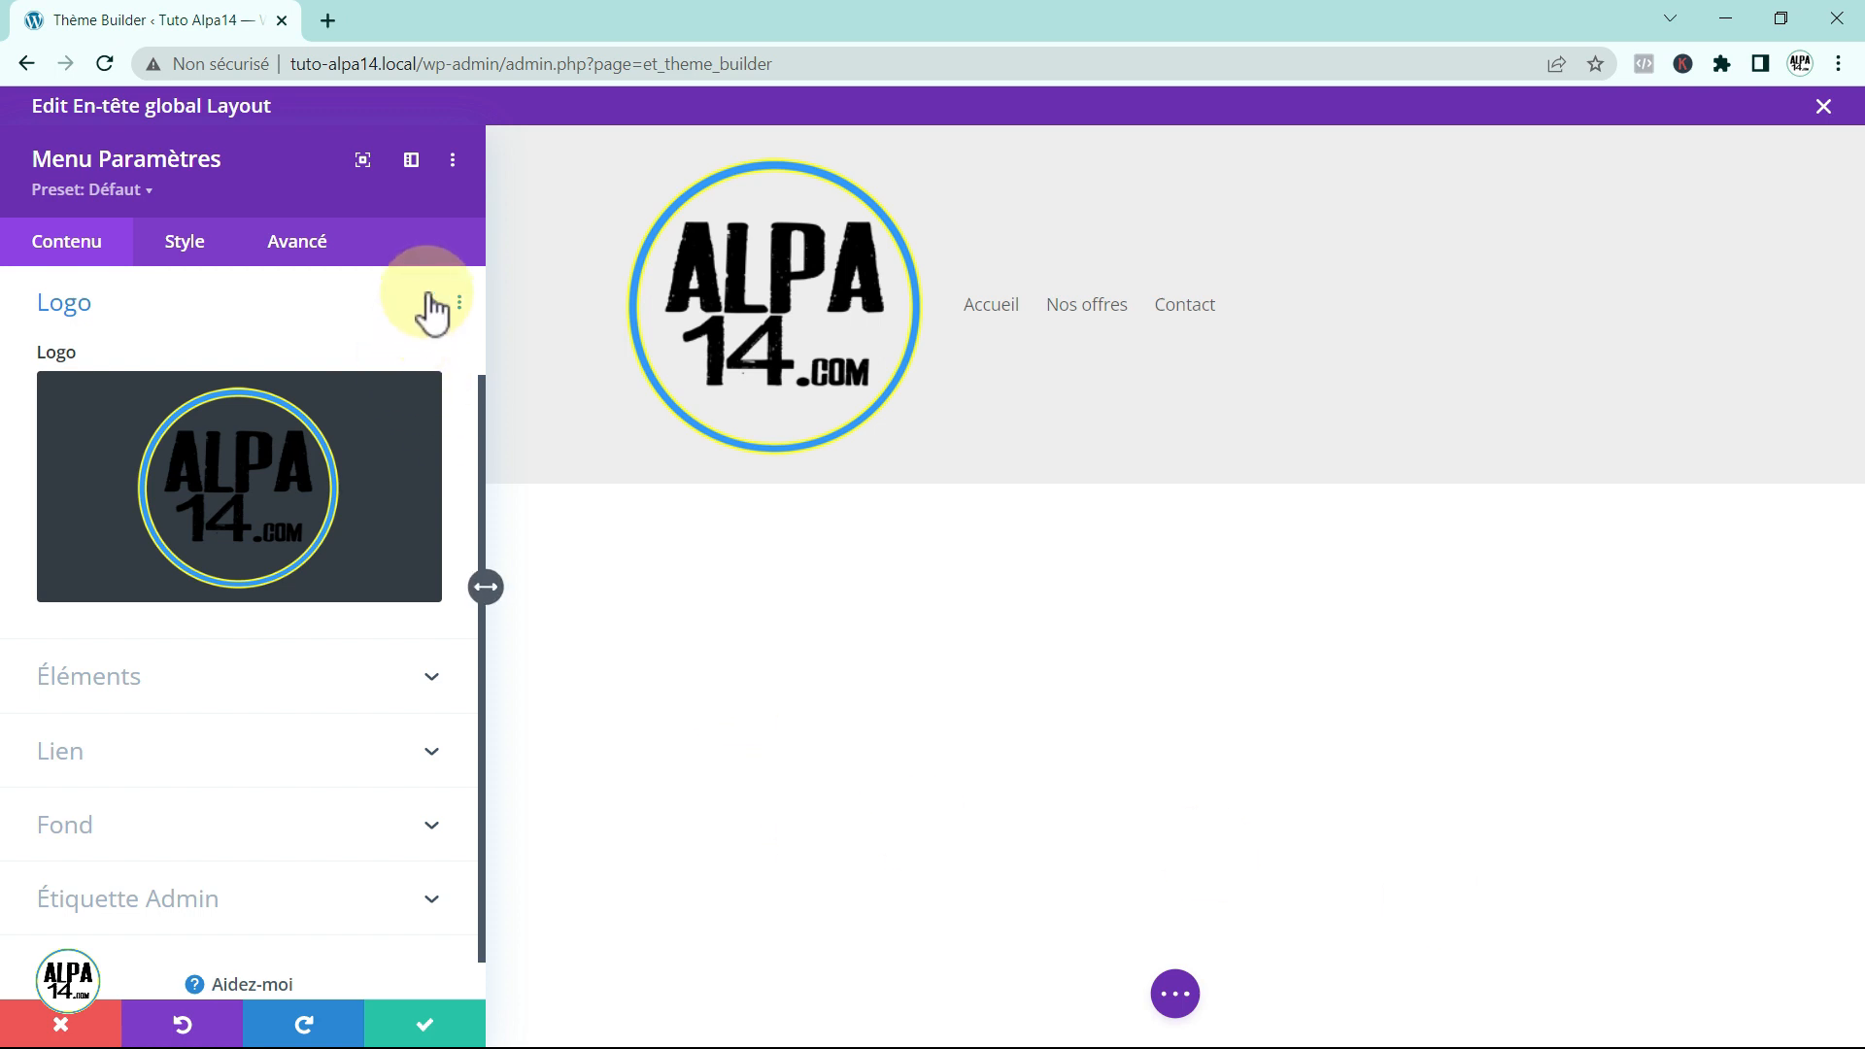
Step: Set the menu logo's width to 90px in the module's sizing settings
left_click(185, 243)
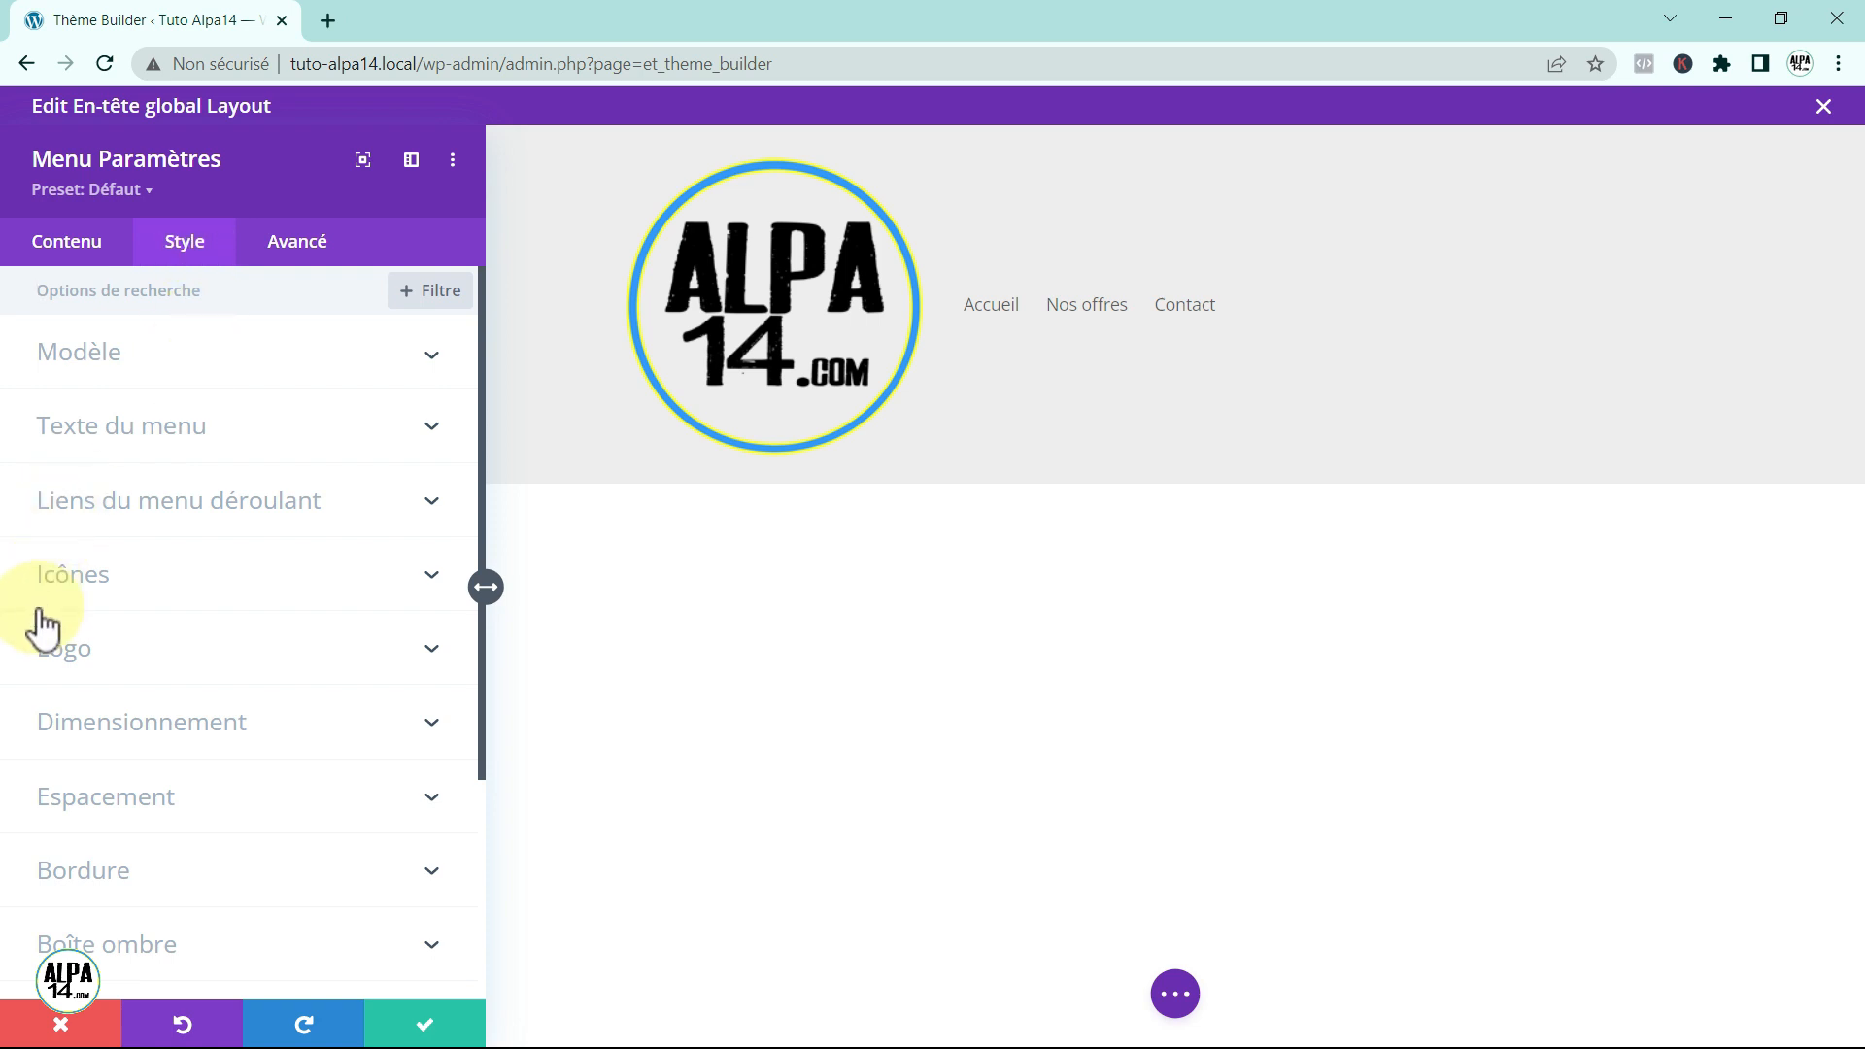
left_click(243, 711)
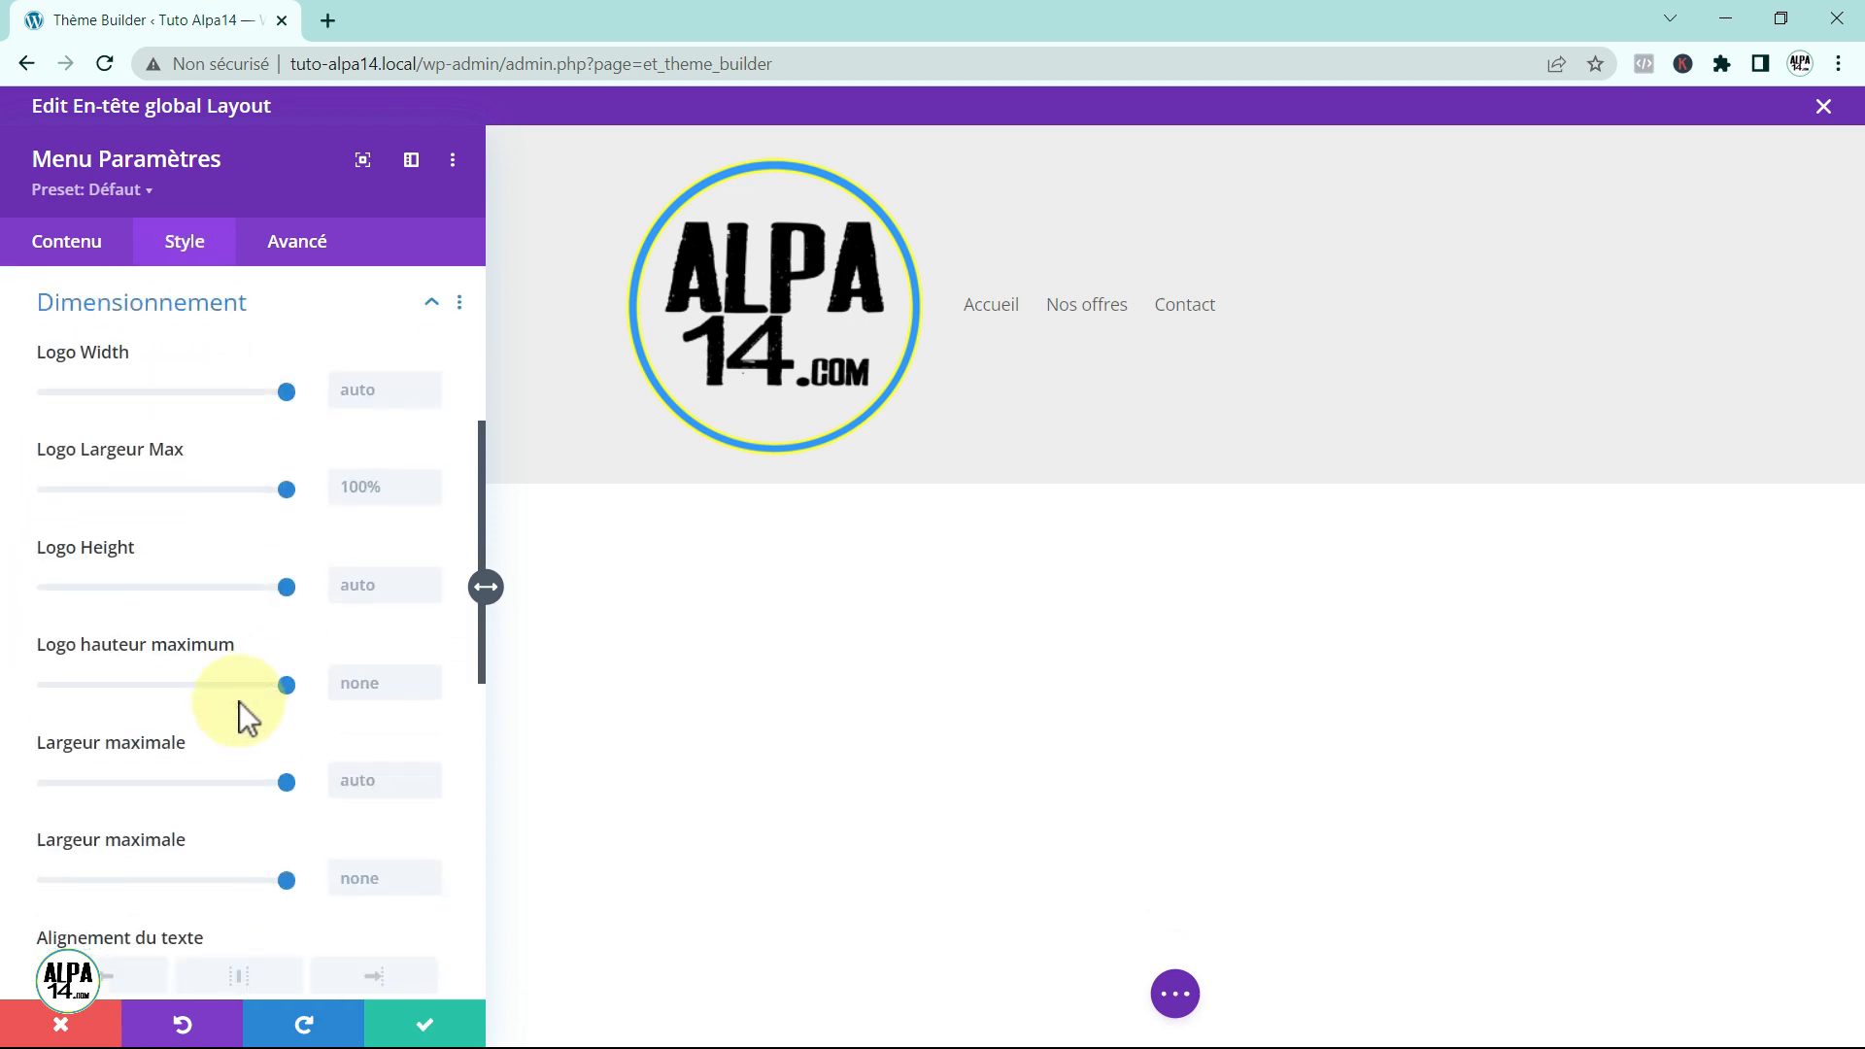
left_click(388, 389)
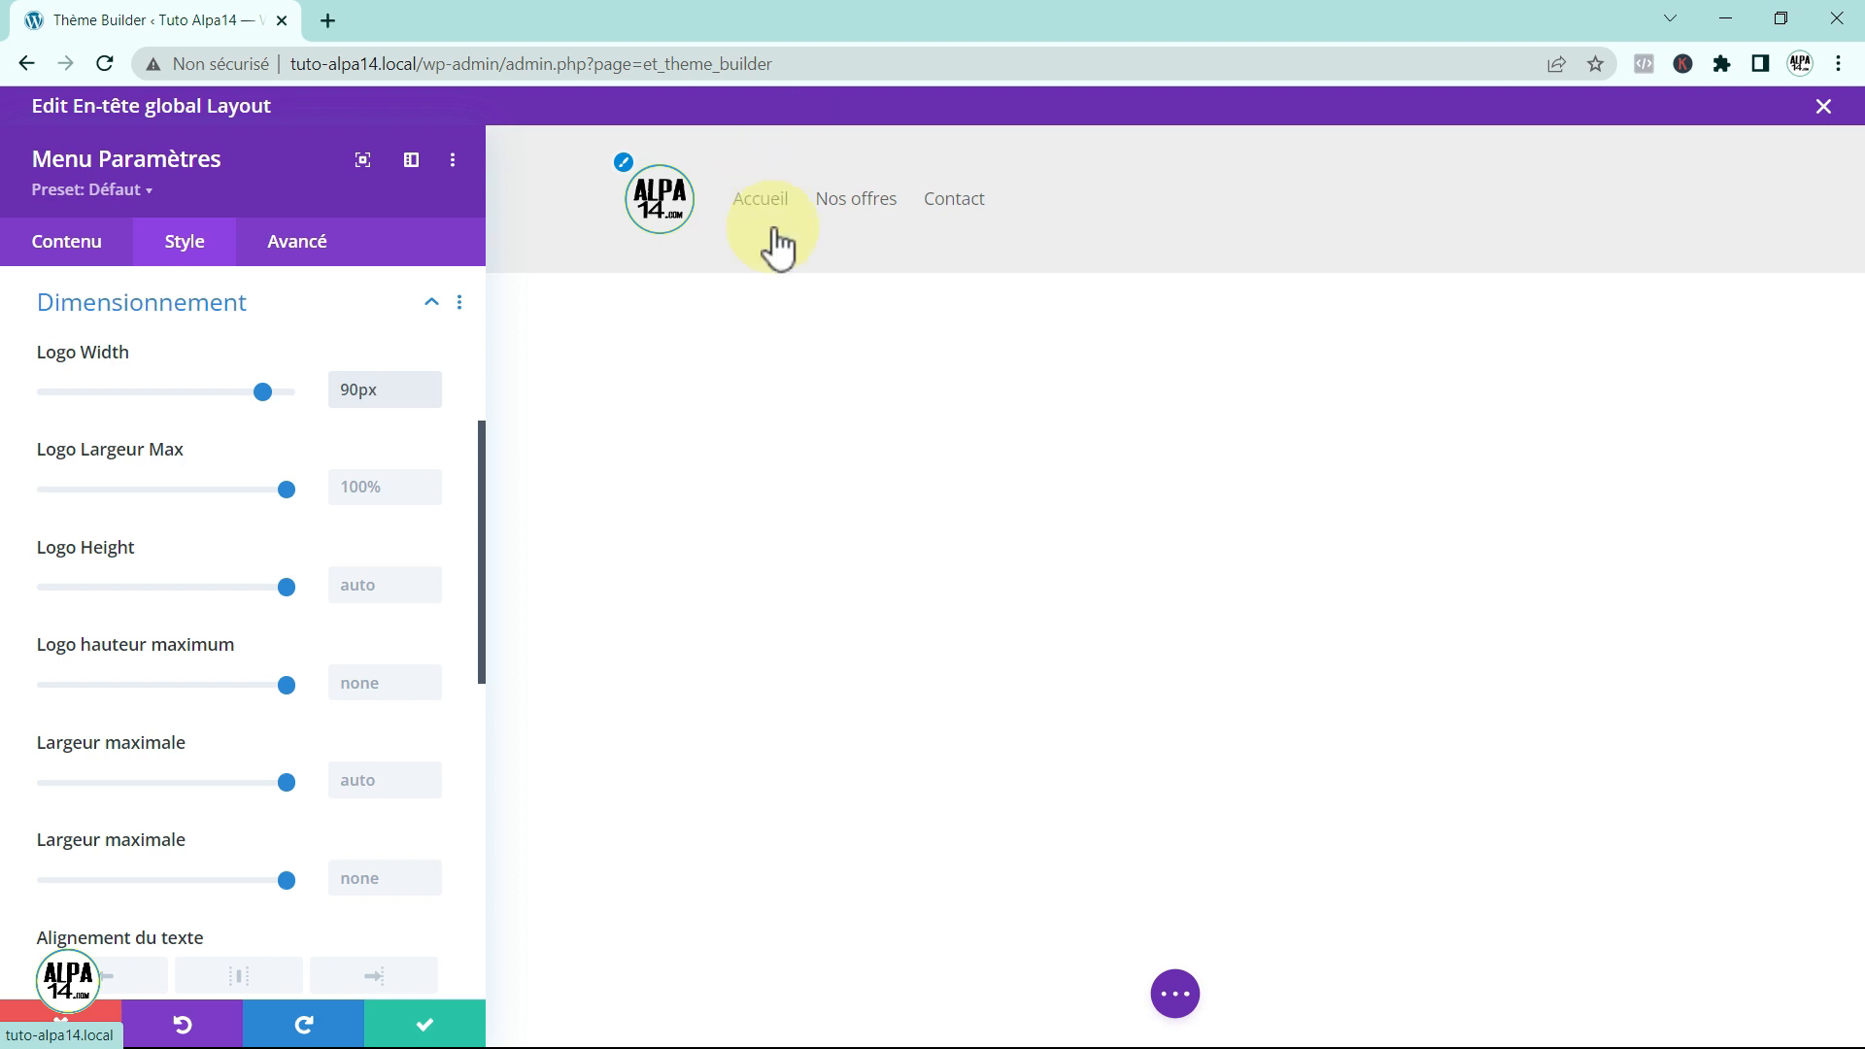
left_click(633, 160)
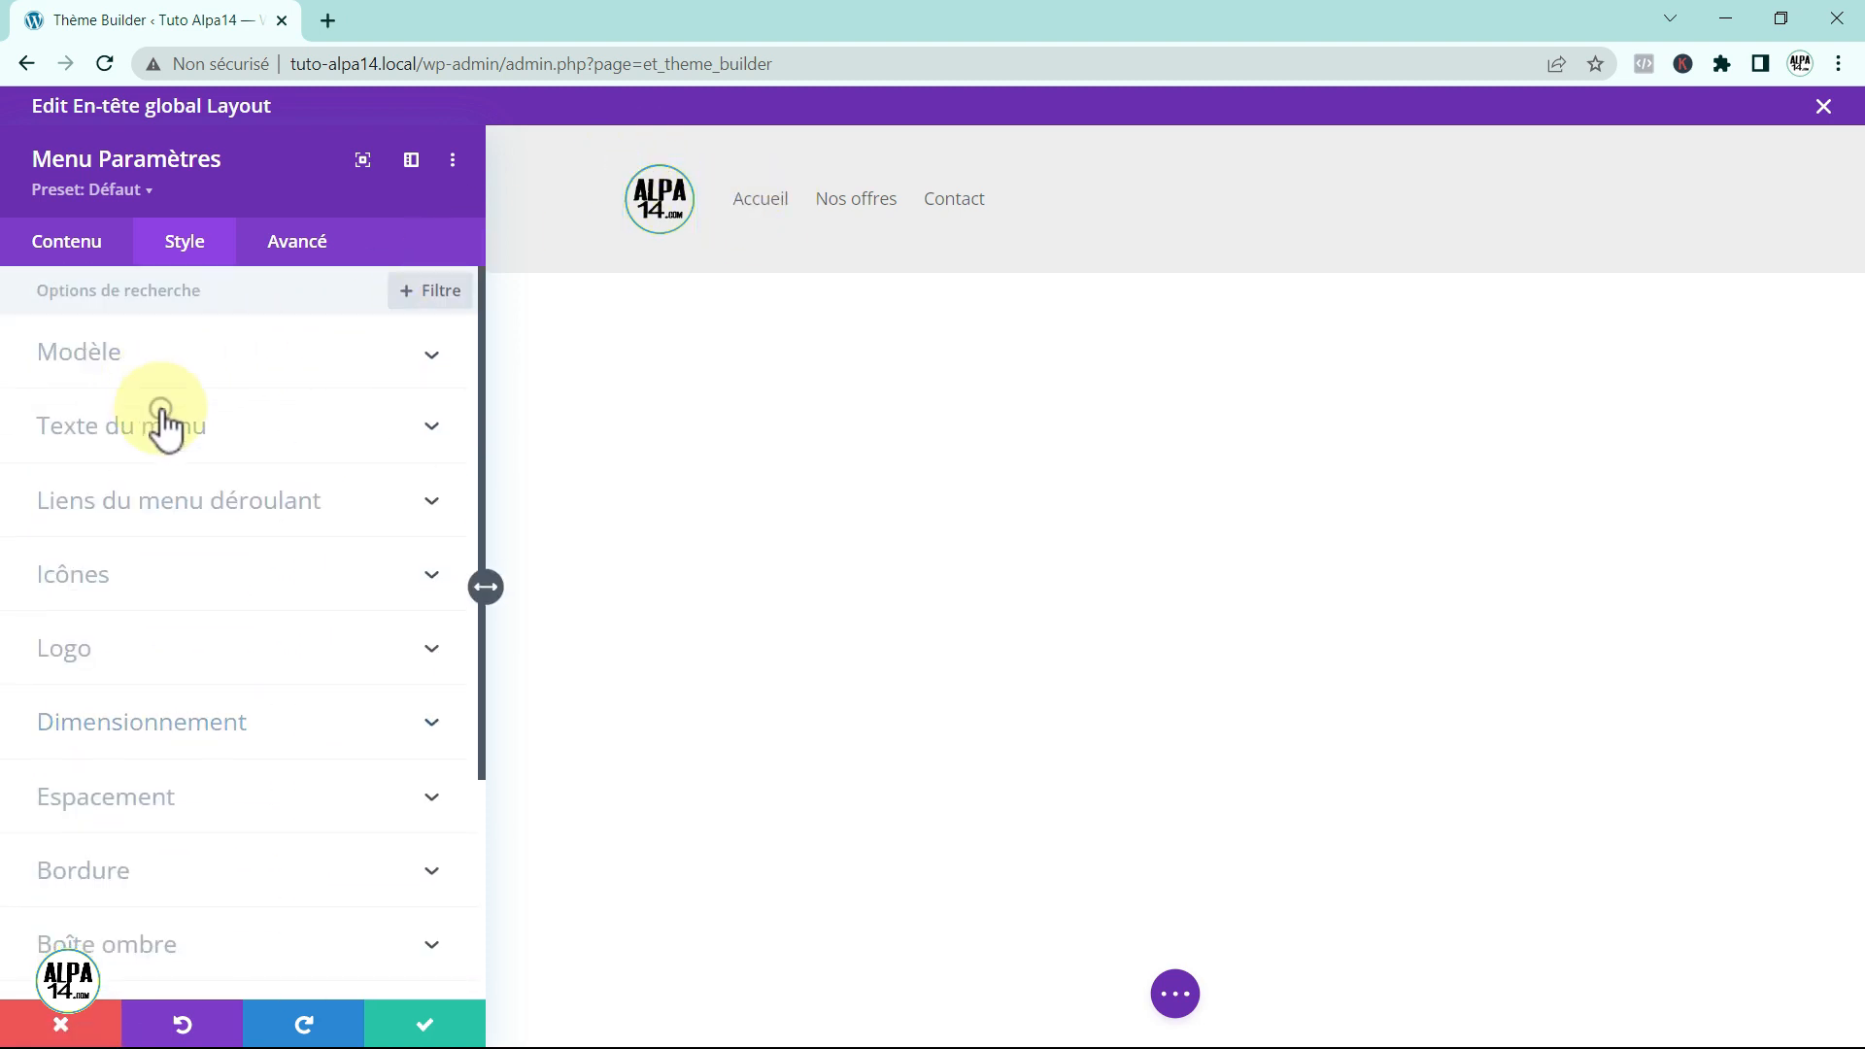
Step: Style the menu text with Semi Gras weight, a 16px size and black colour
left_click(161, 419)
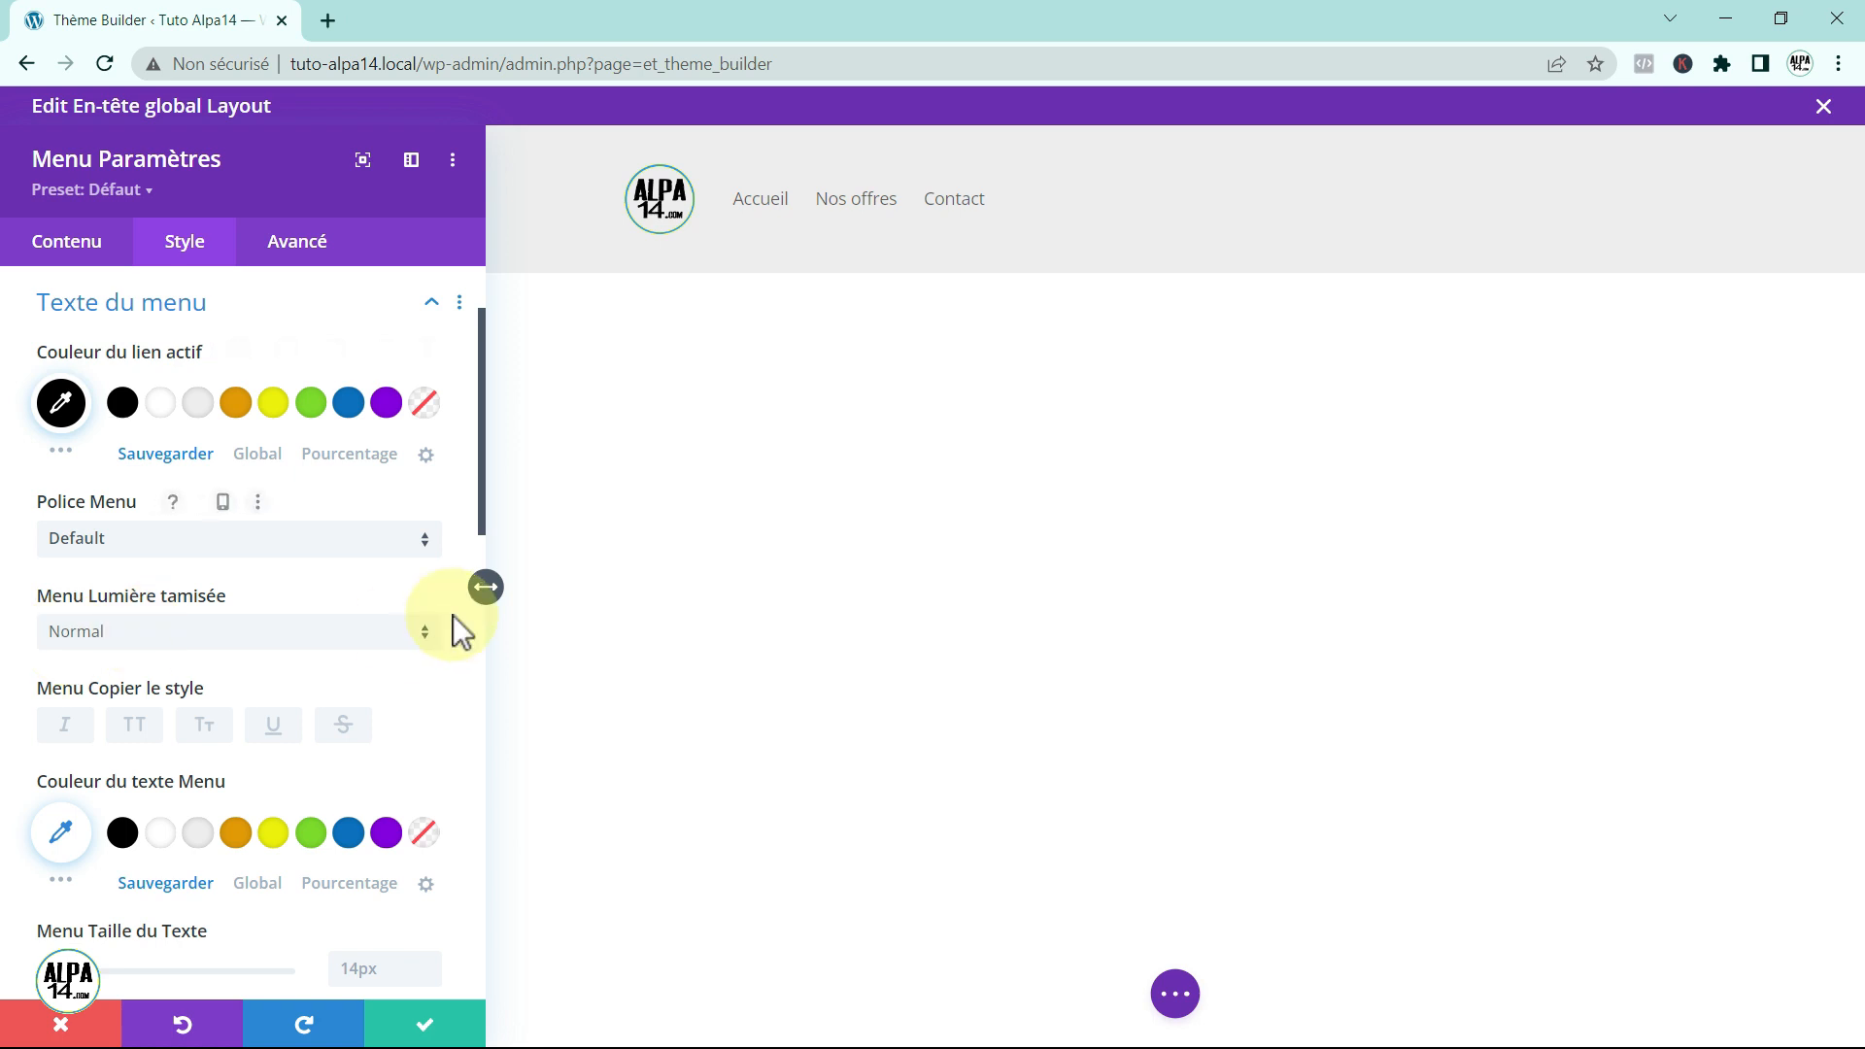
left_click(425, 639)
left_click(197, 743)
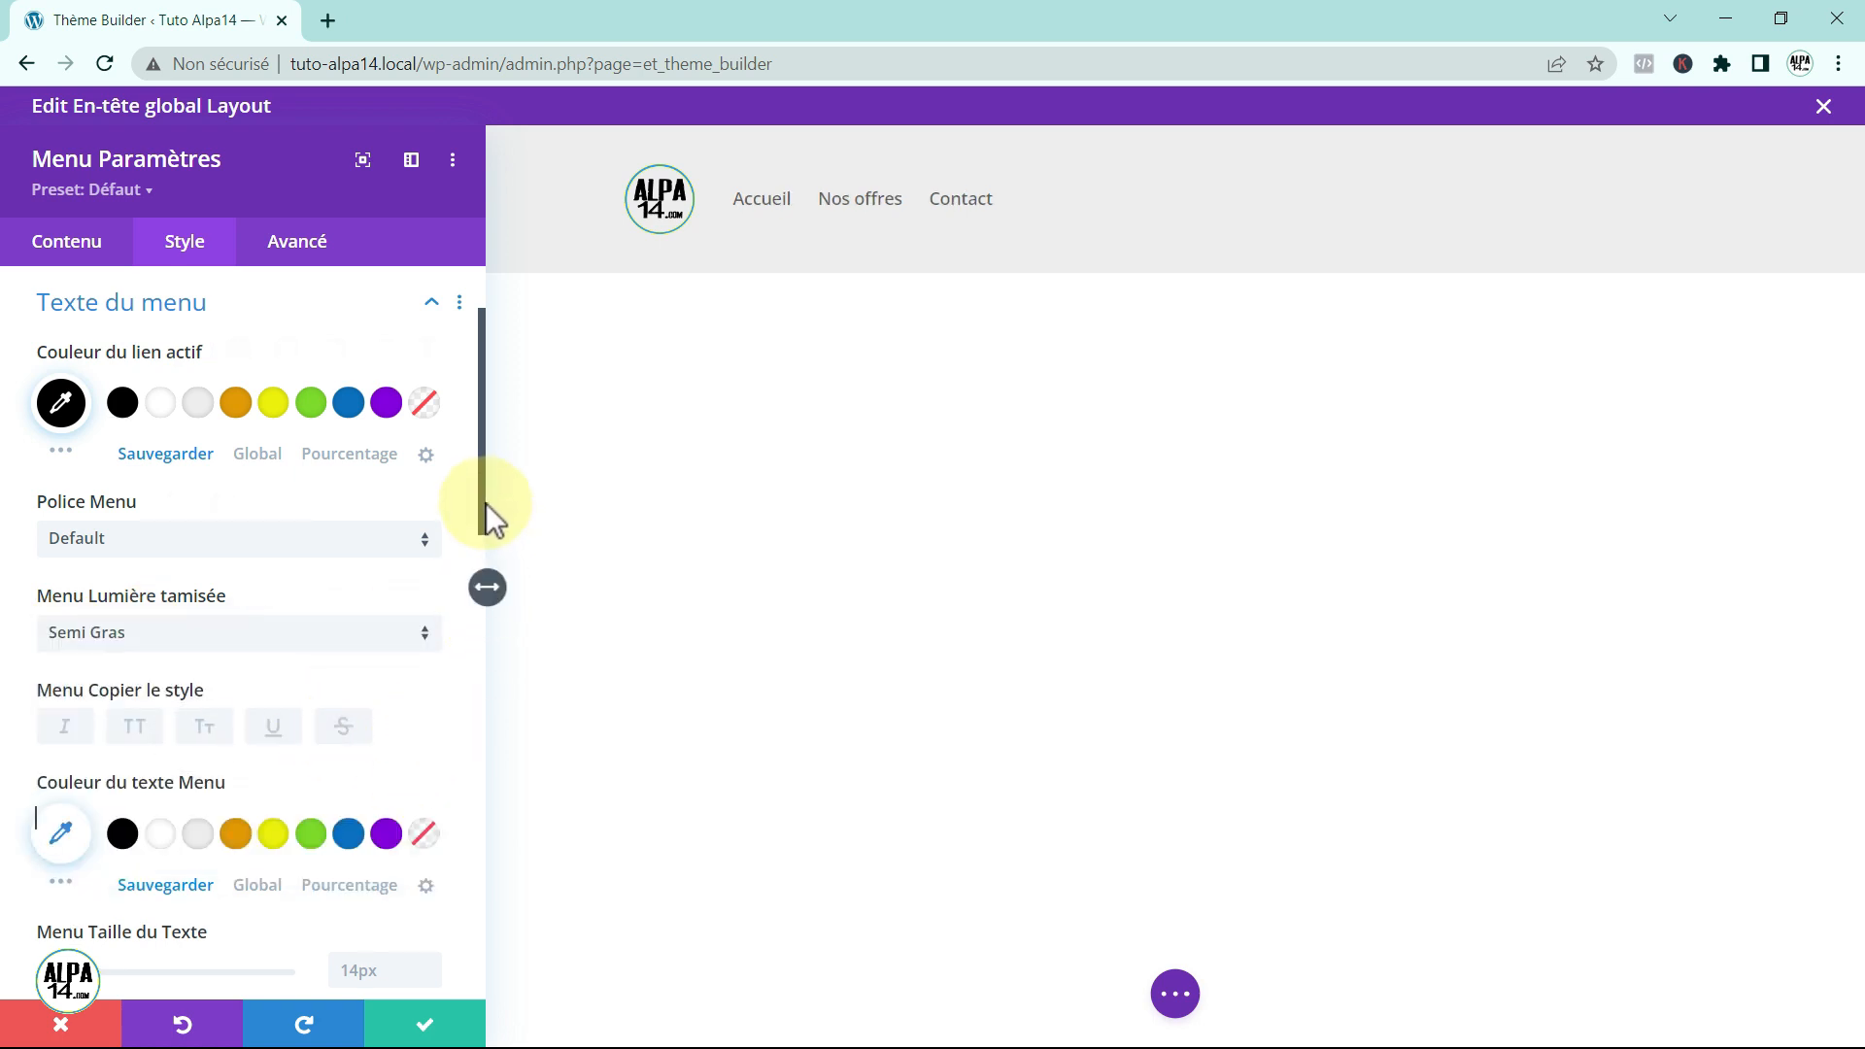
scroll(466, 553, "down", 3)
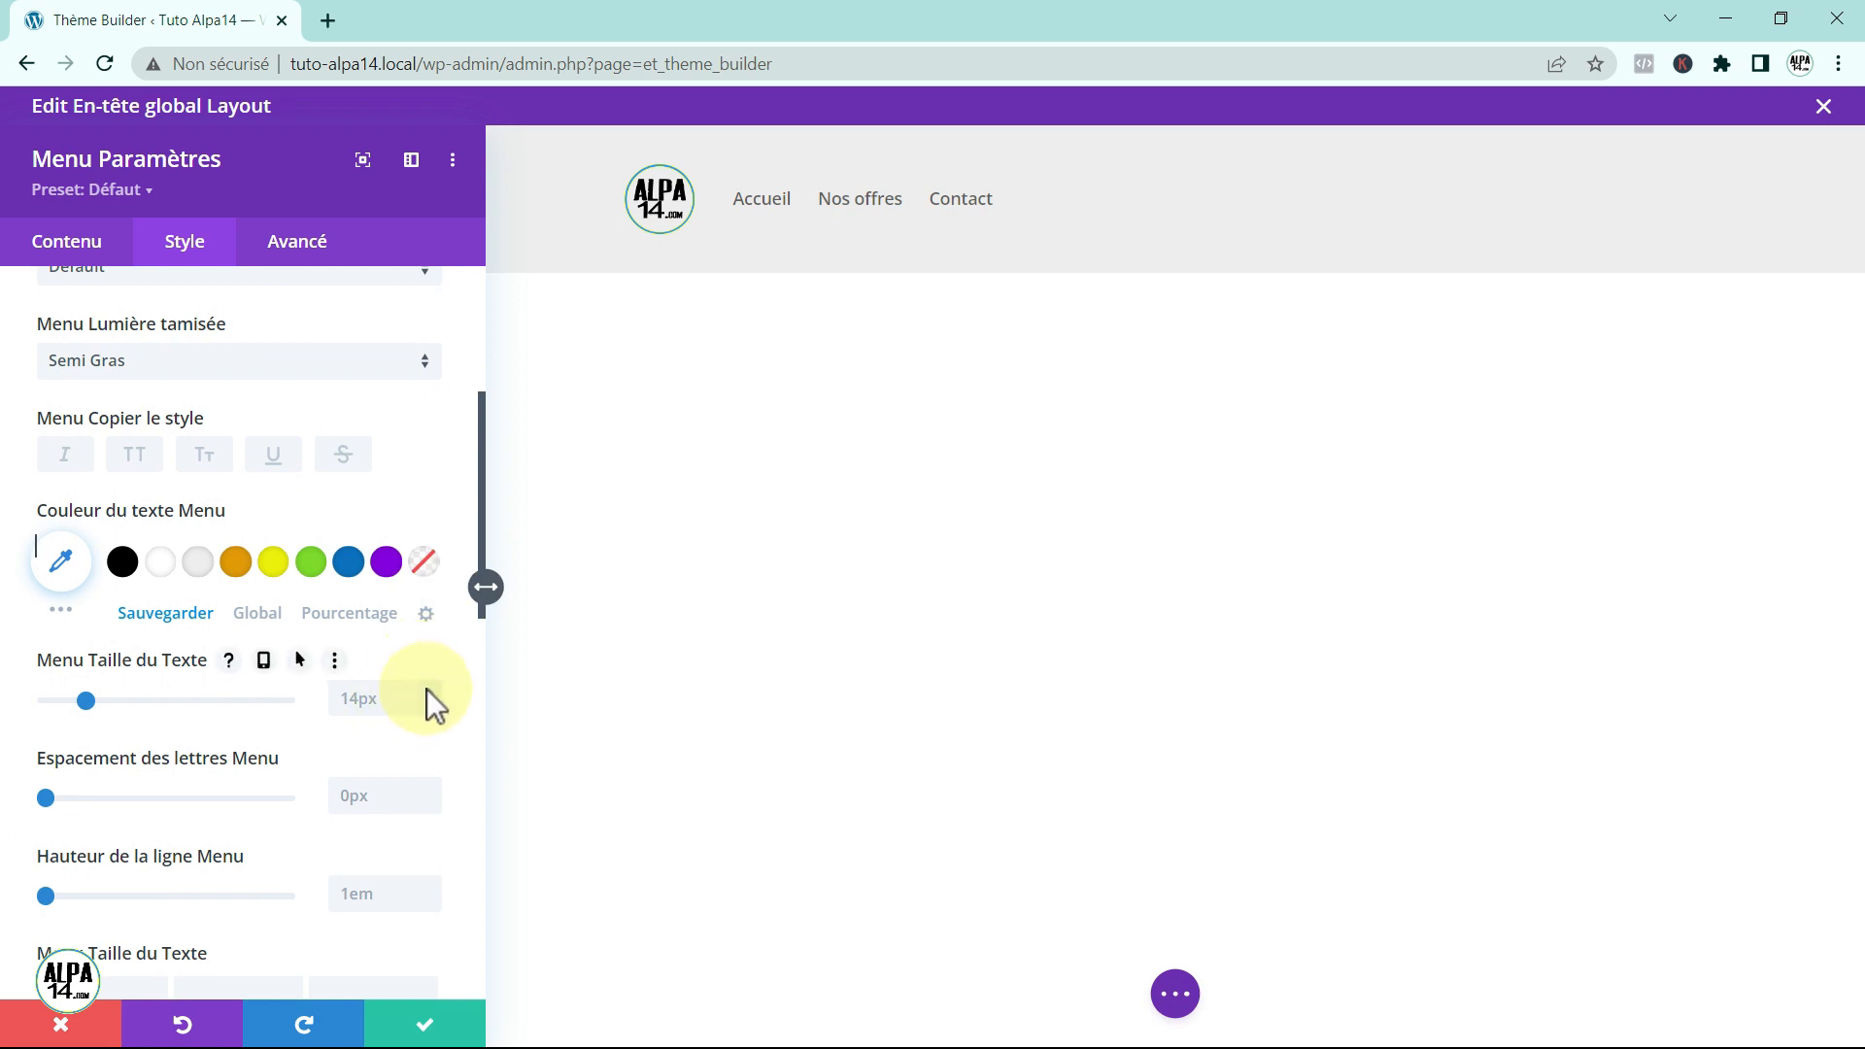
left_click(428, 691)
left_click(428, 691)
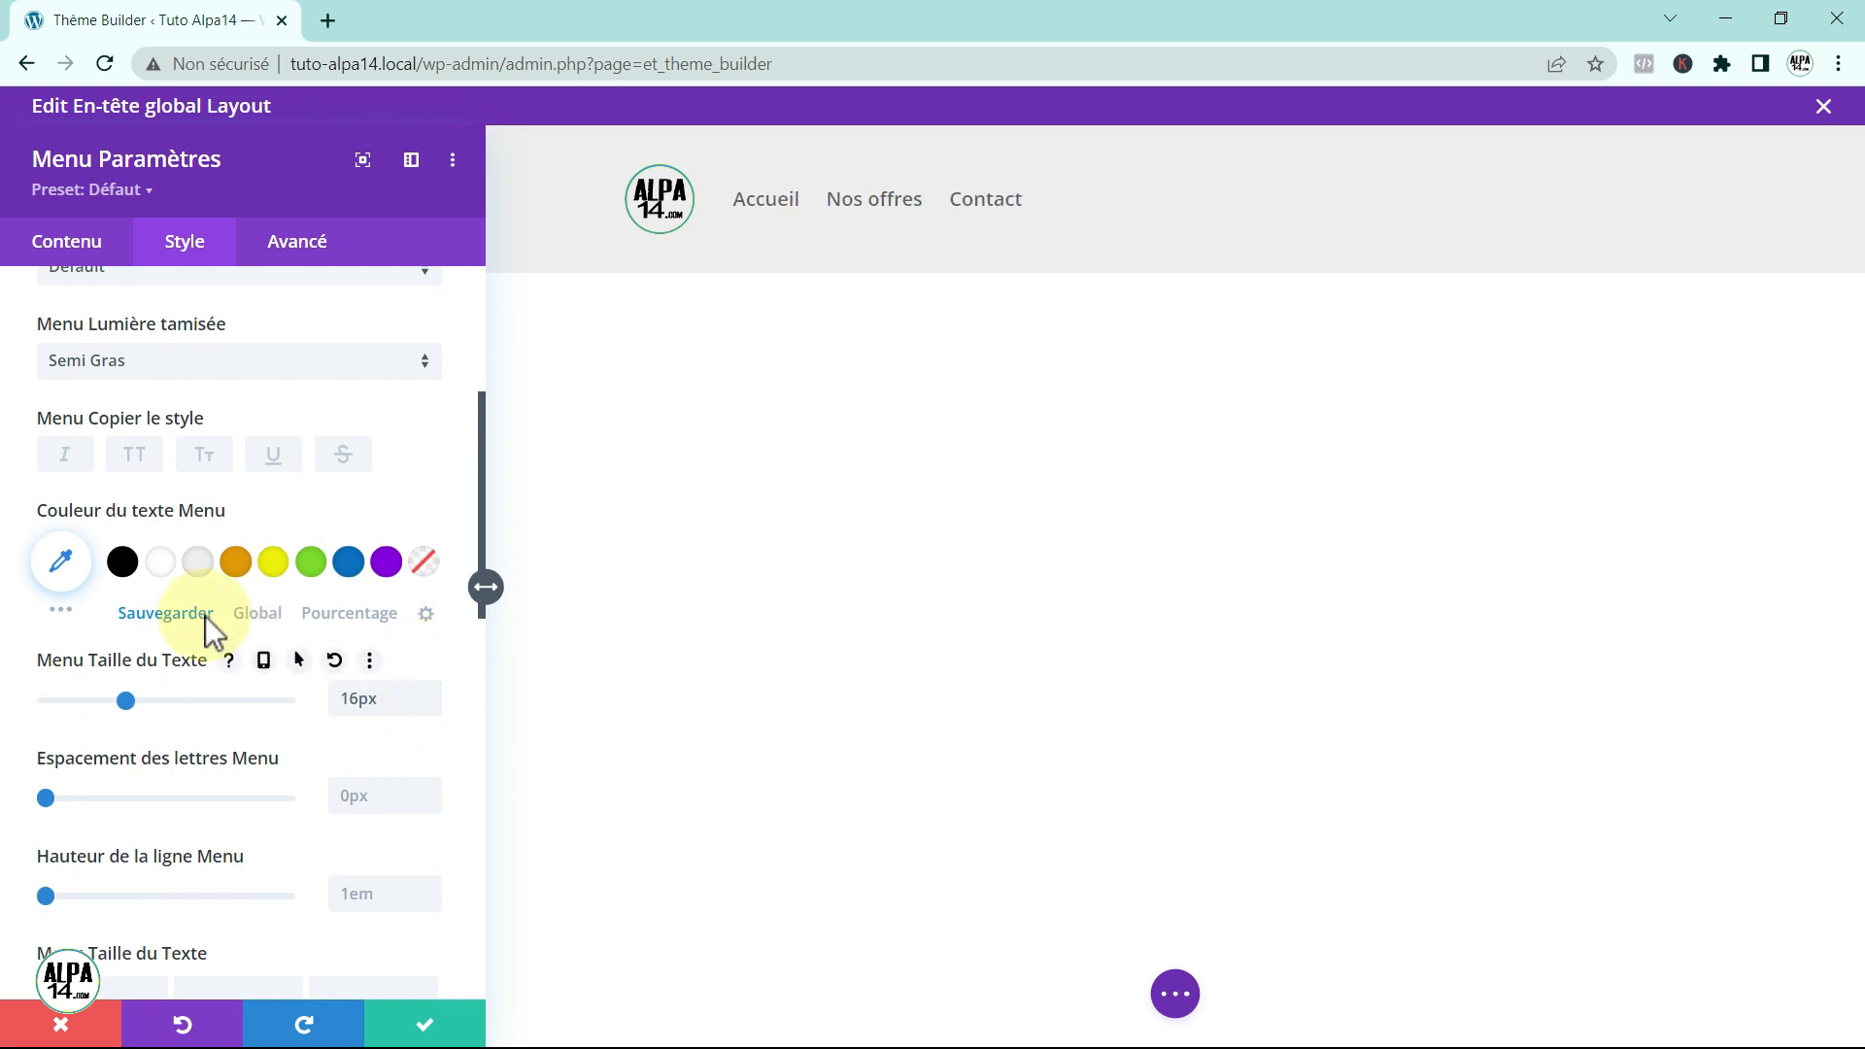
left_click(121, 564)
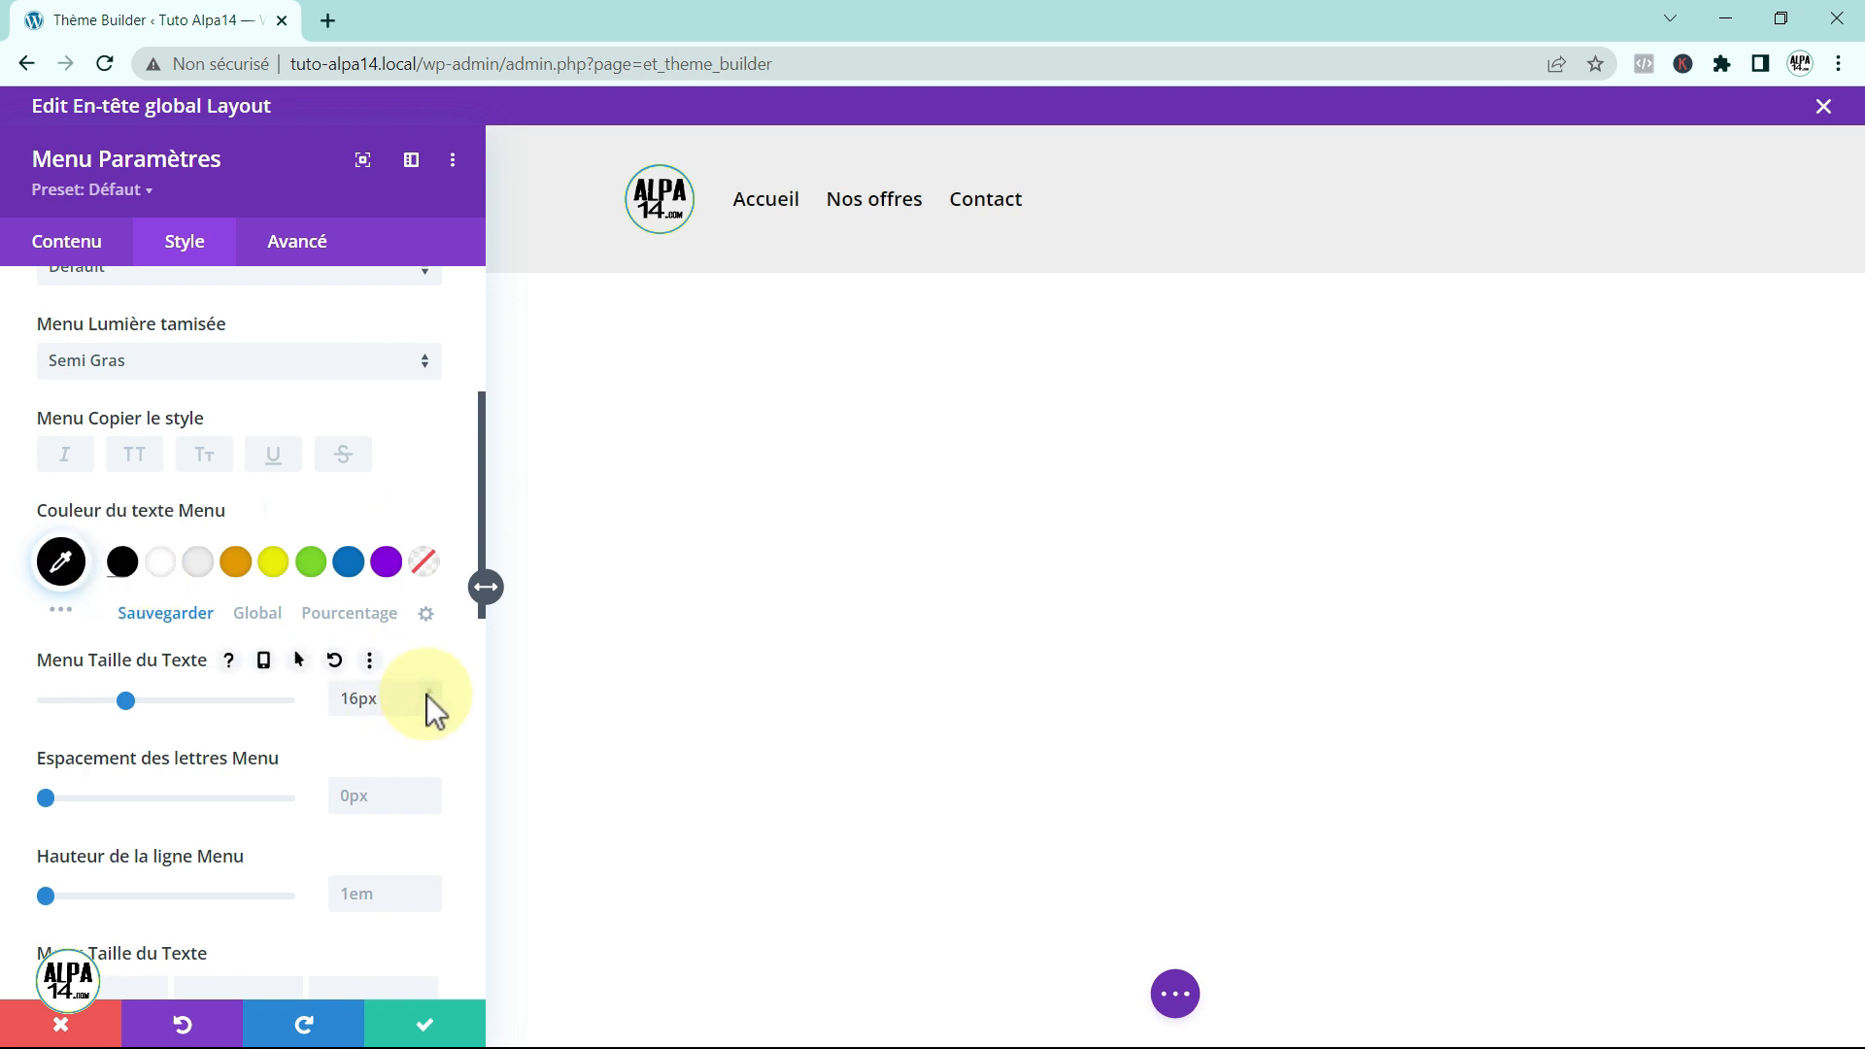
Step: Align the menu text to the right within the header
left_click_drag(479, 492, 489, 405)
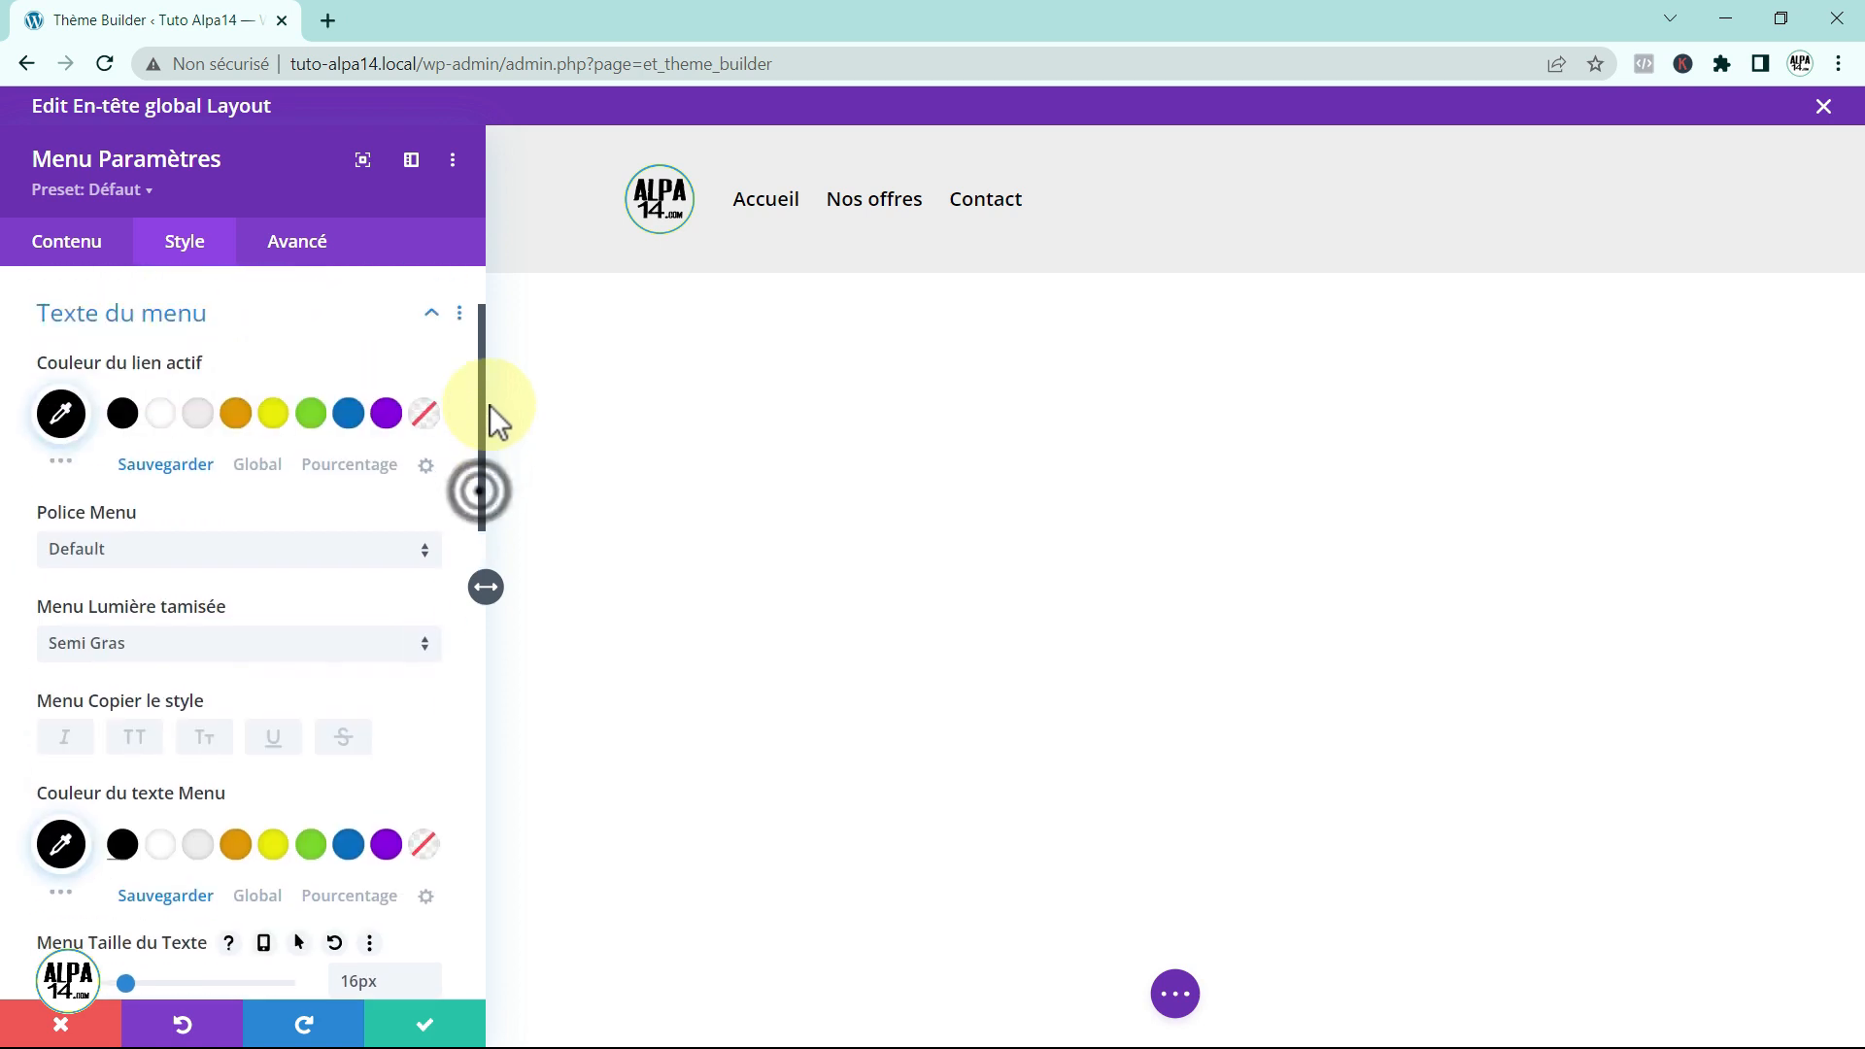
left_click(439, 365)
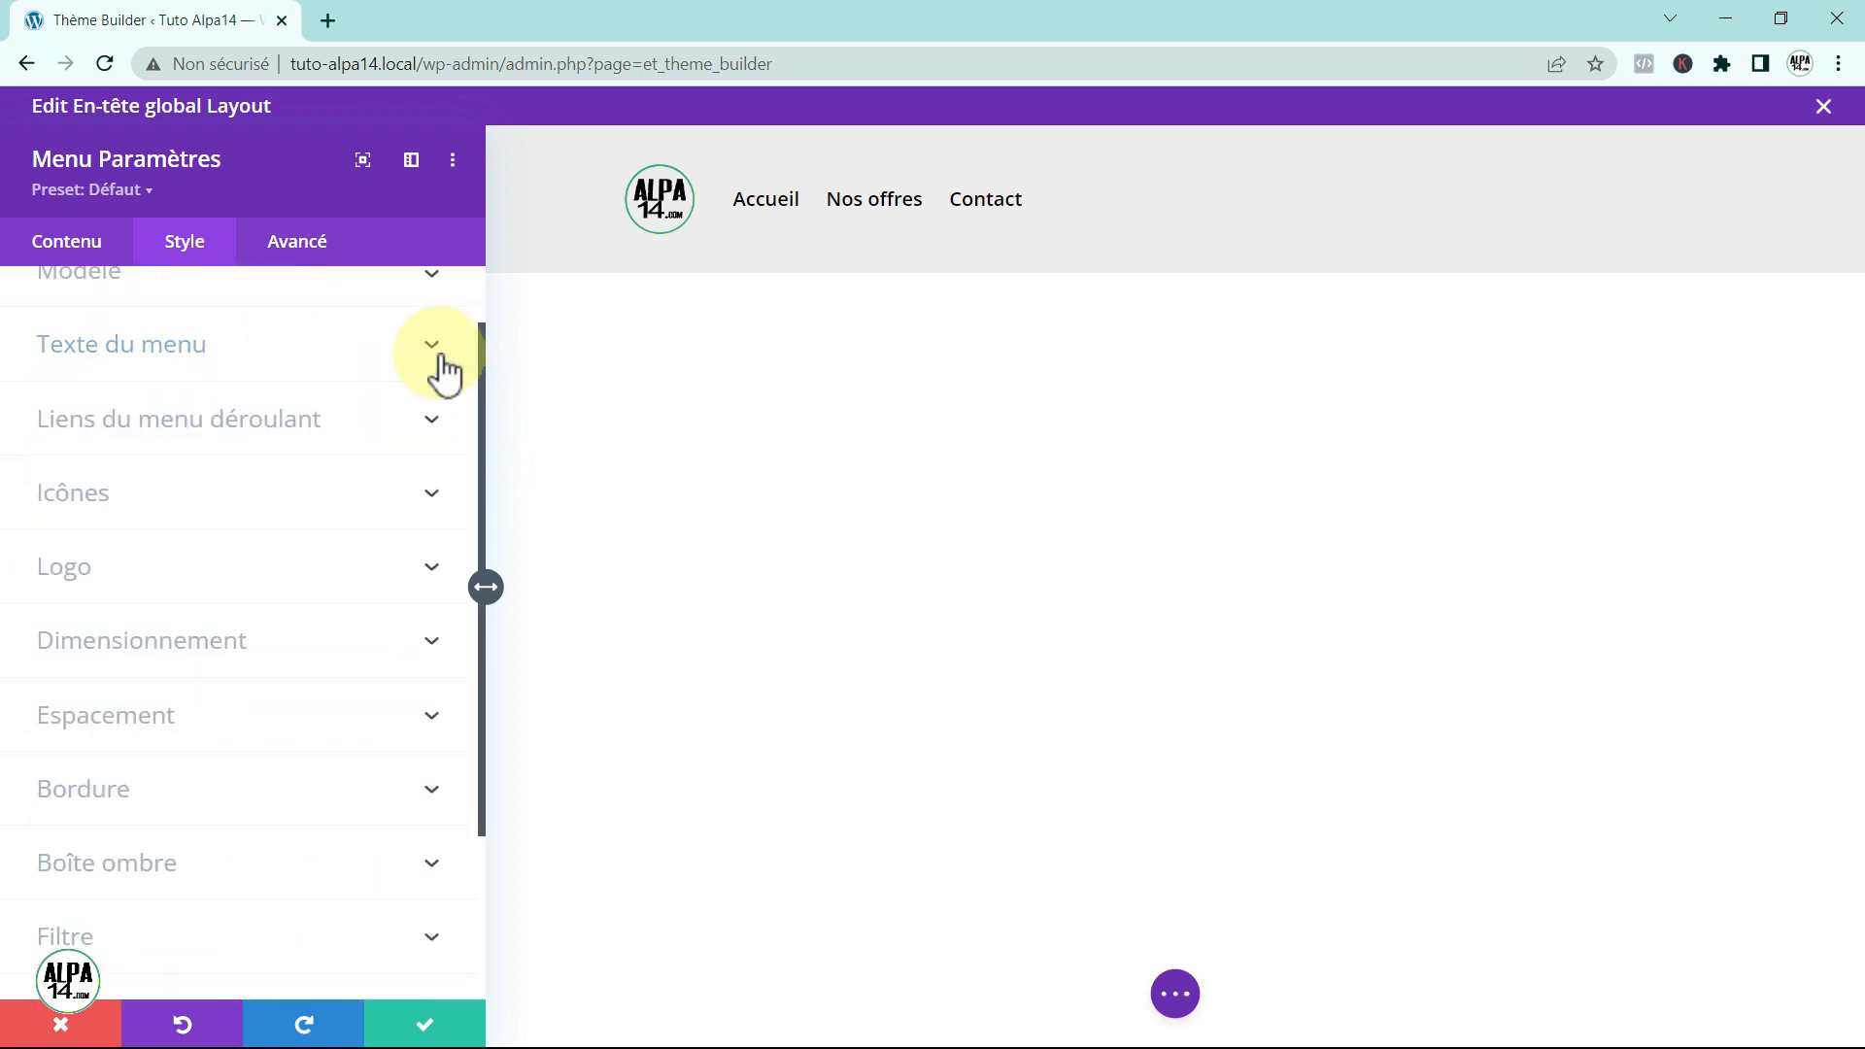
left_click_drag(481, 433, 504, 366)
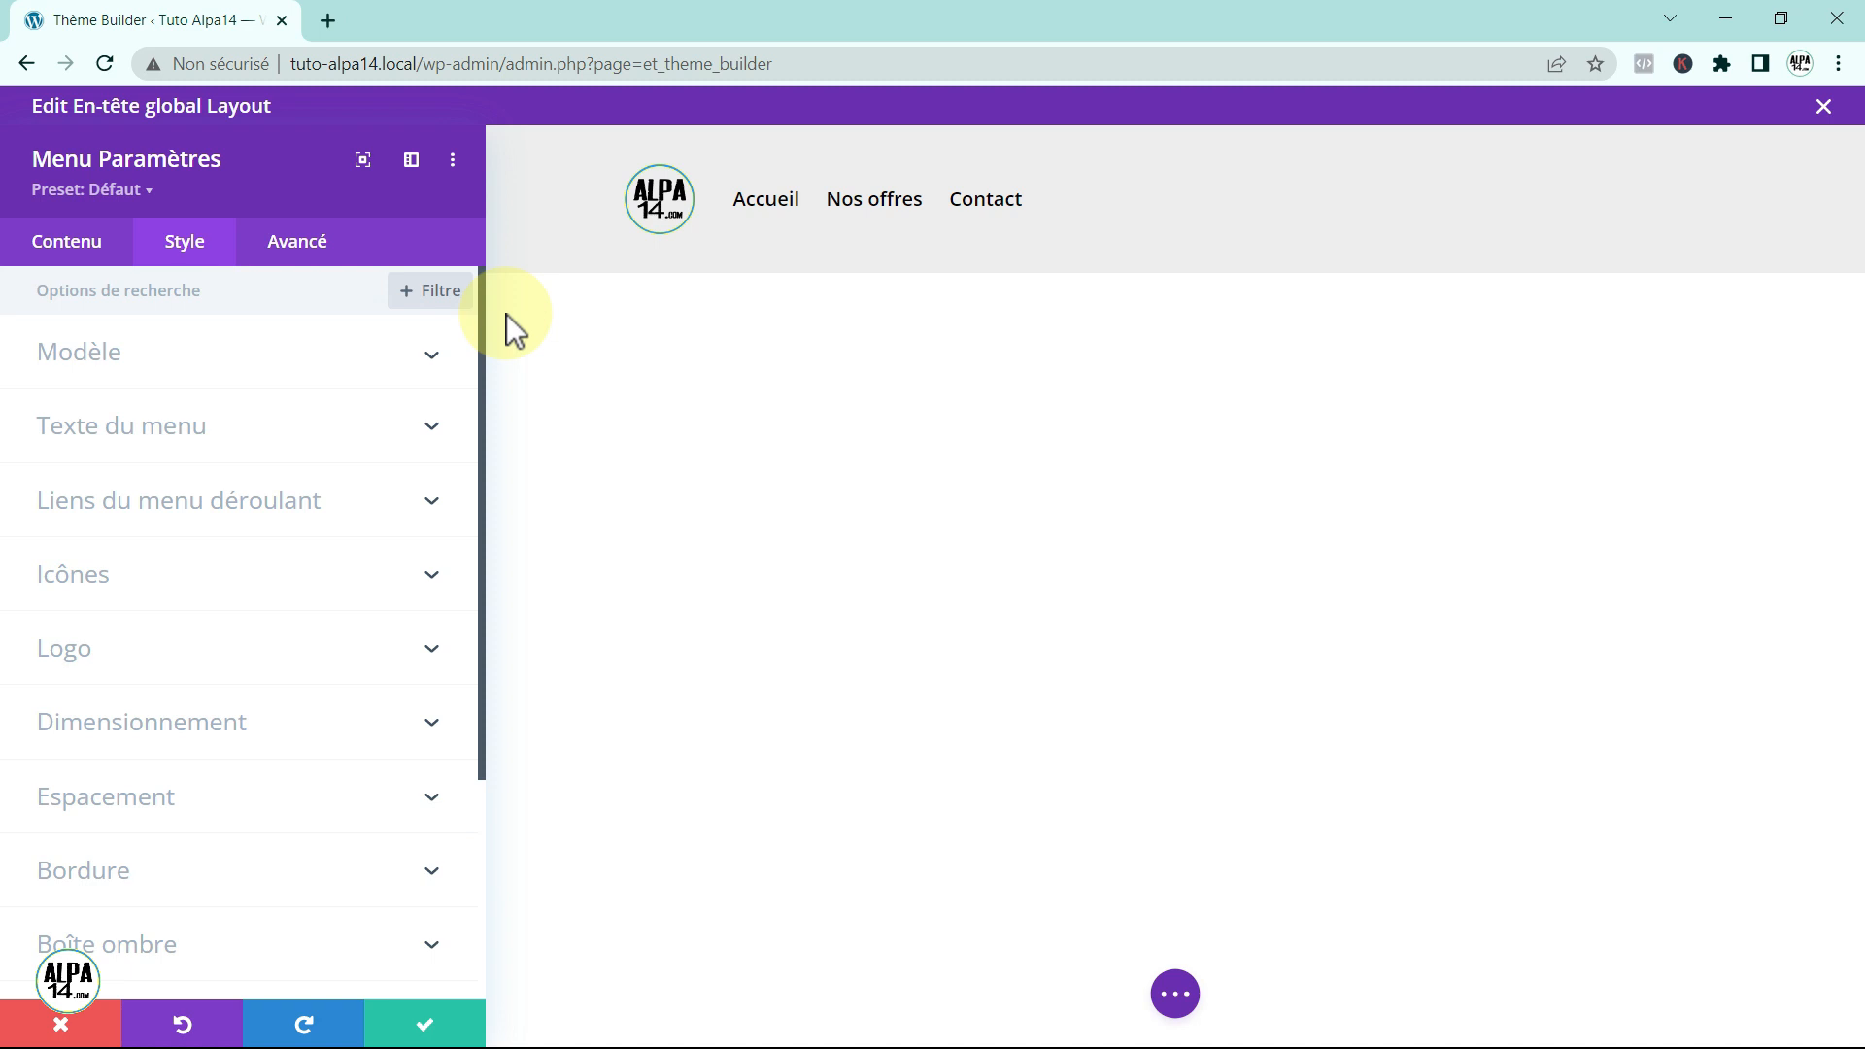
left_click(269, 429)
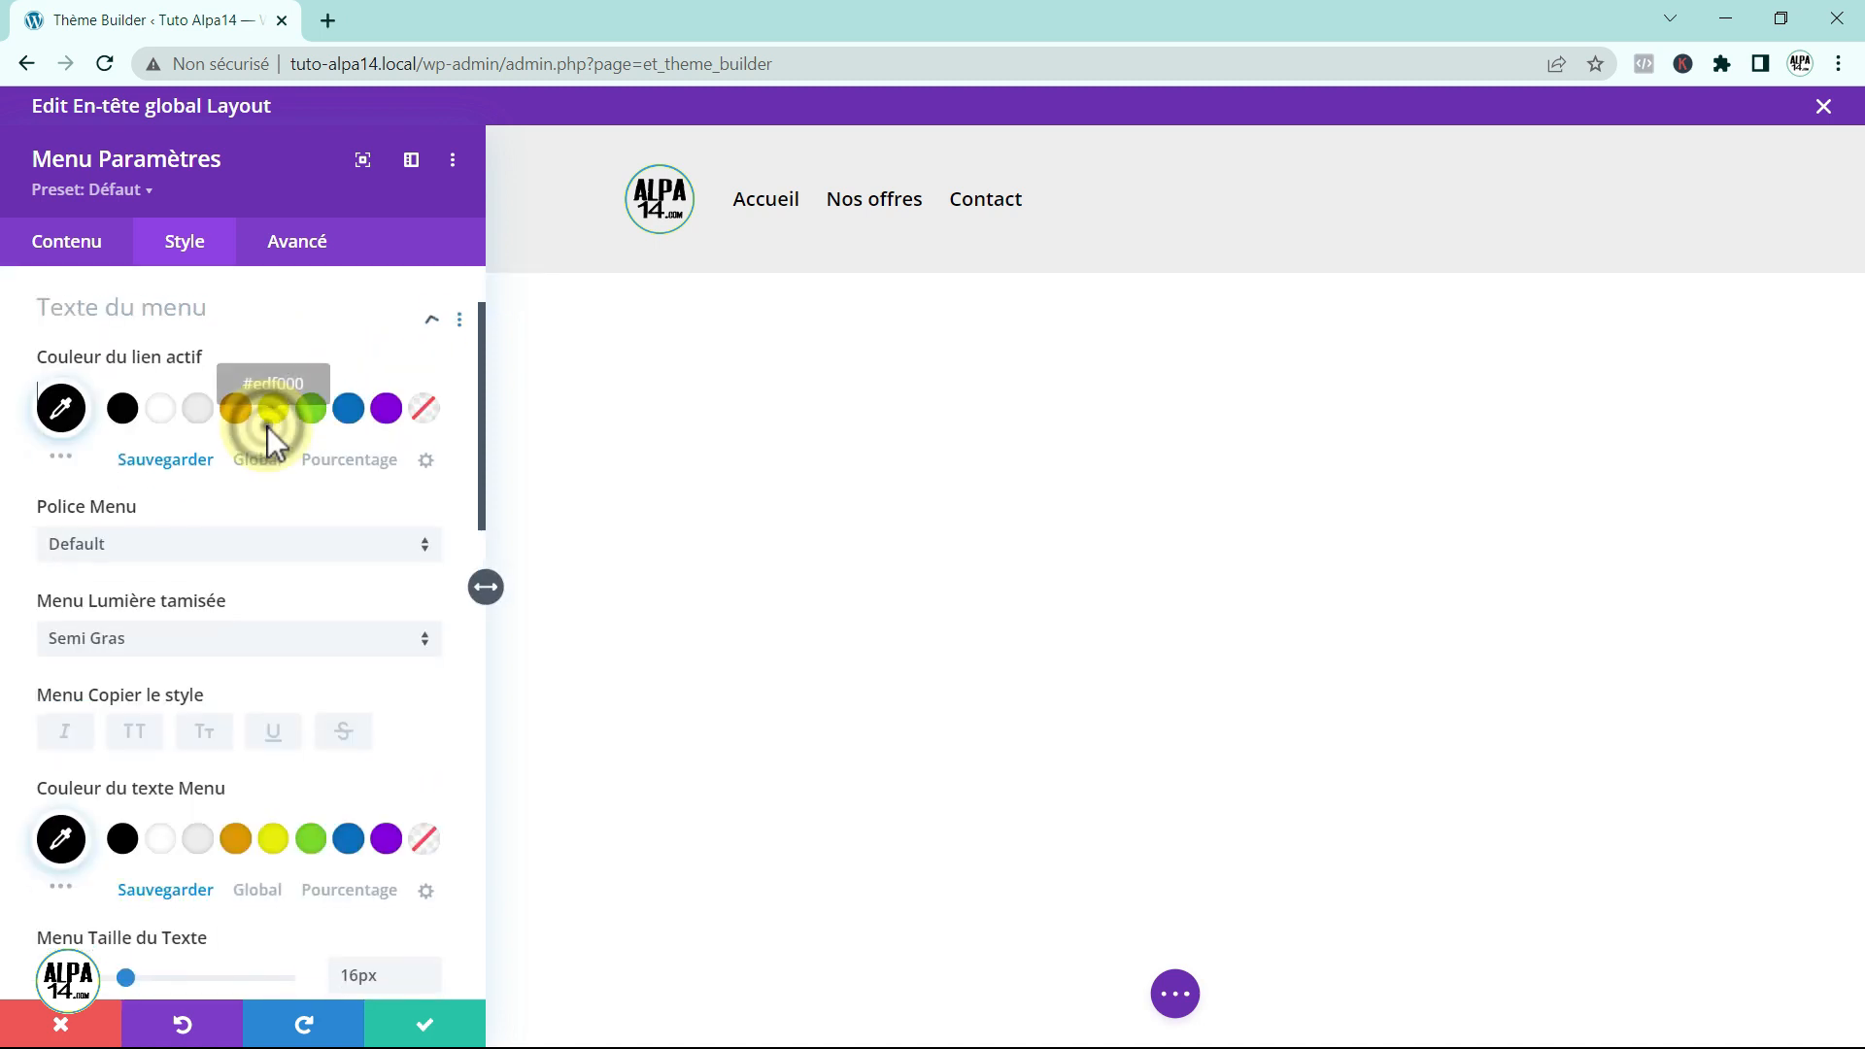
left_click_drag(480, 508, 448, 767)
left_click(301, 633)
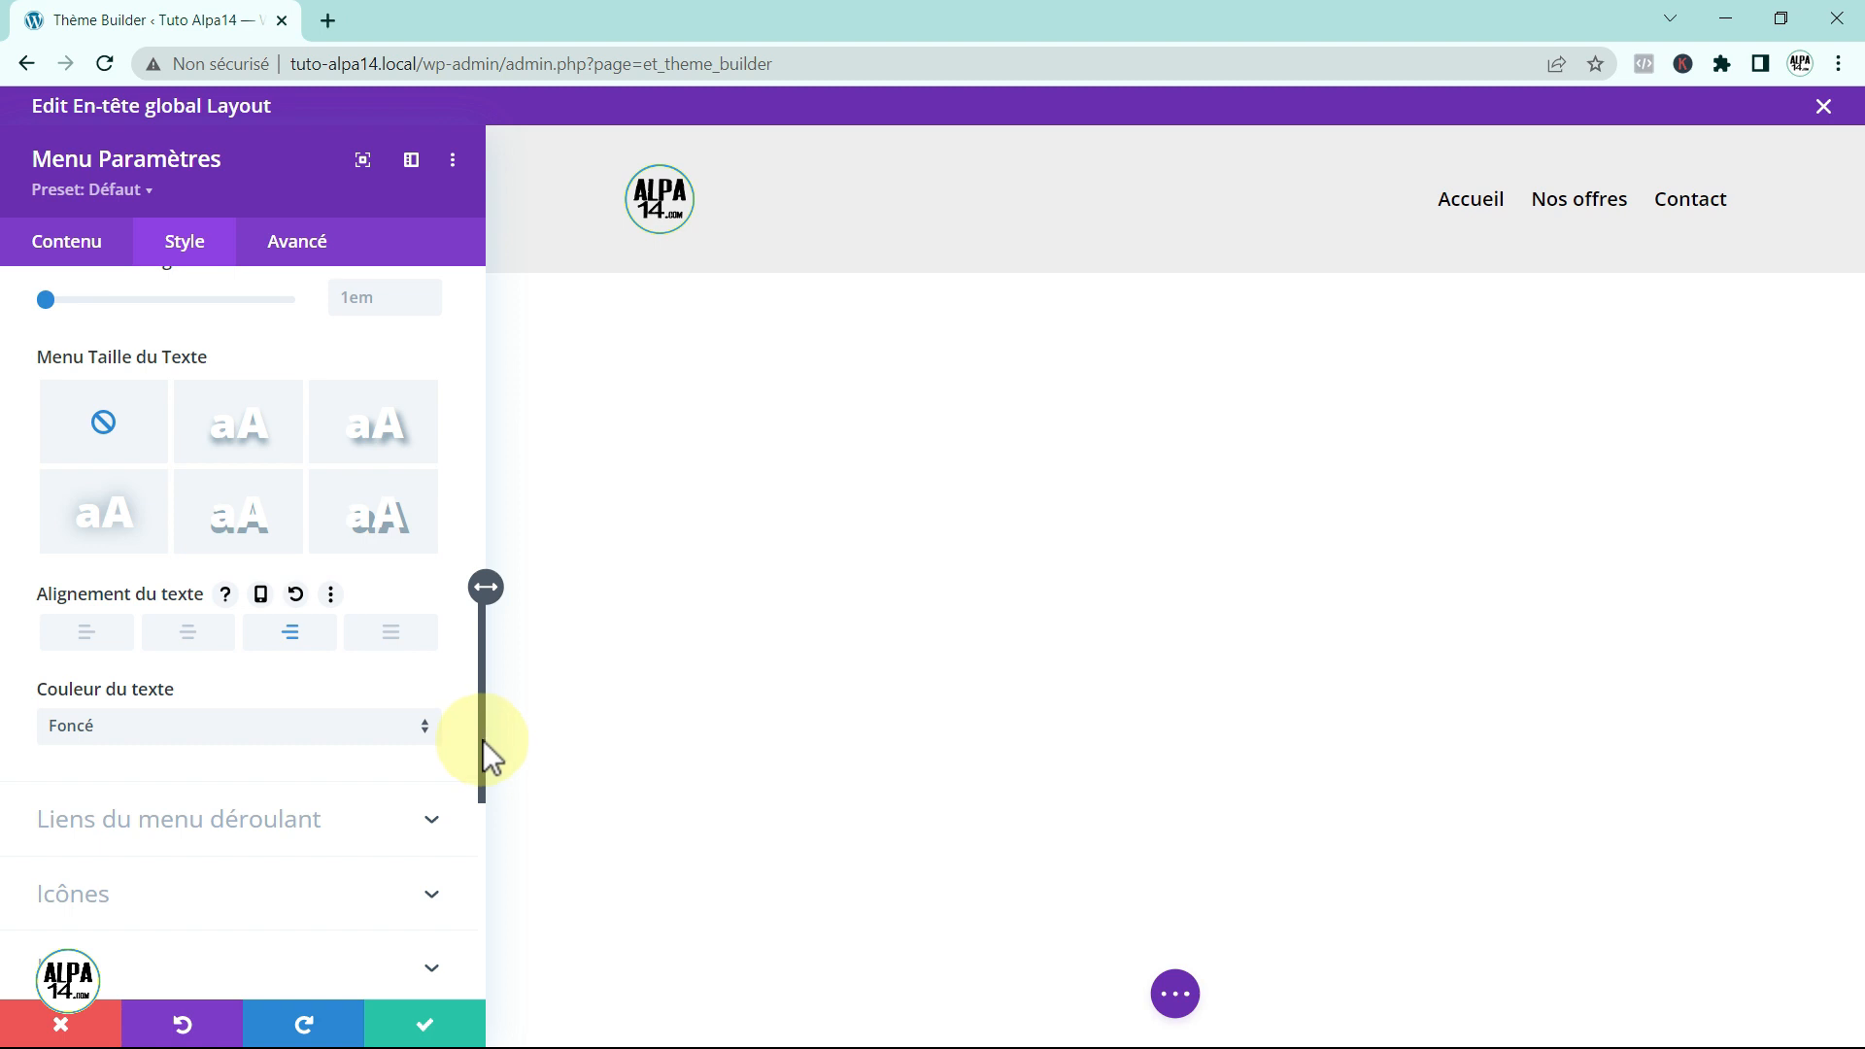
Step: Enable the search icon in the Menu module's elements
left_click_drag(481, 740, 495, 416)
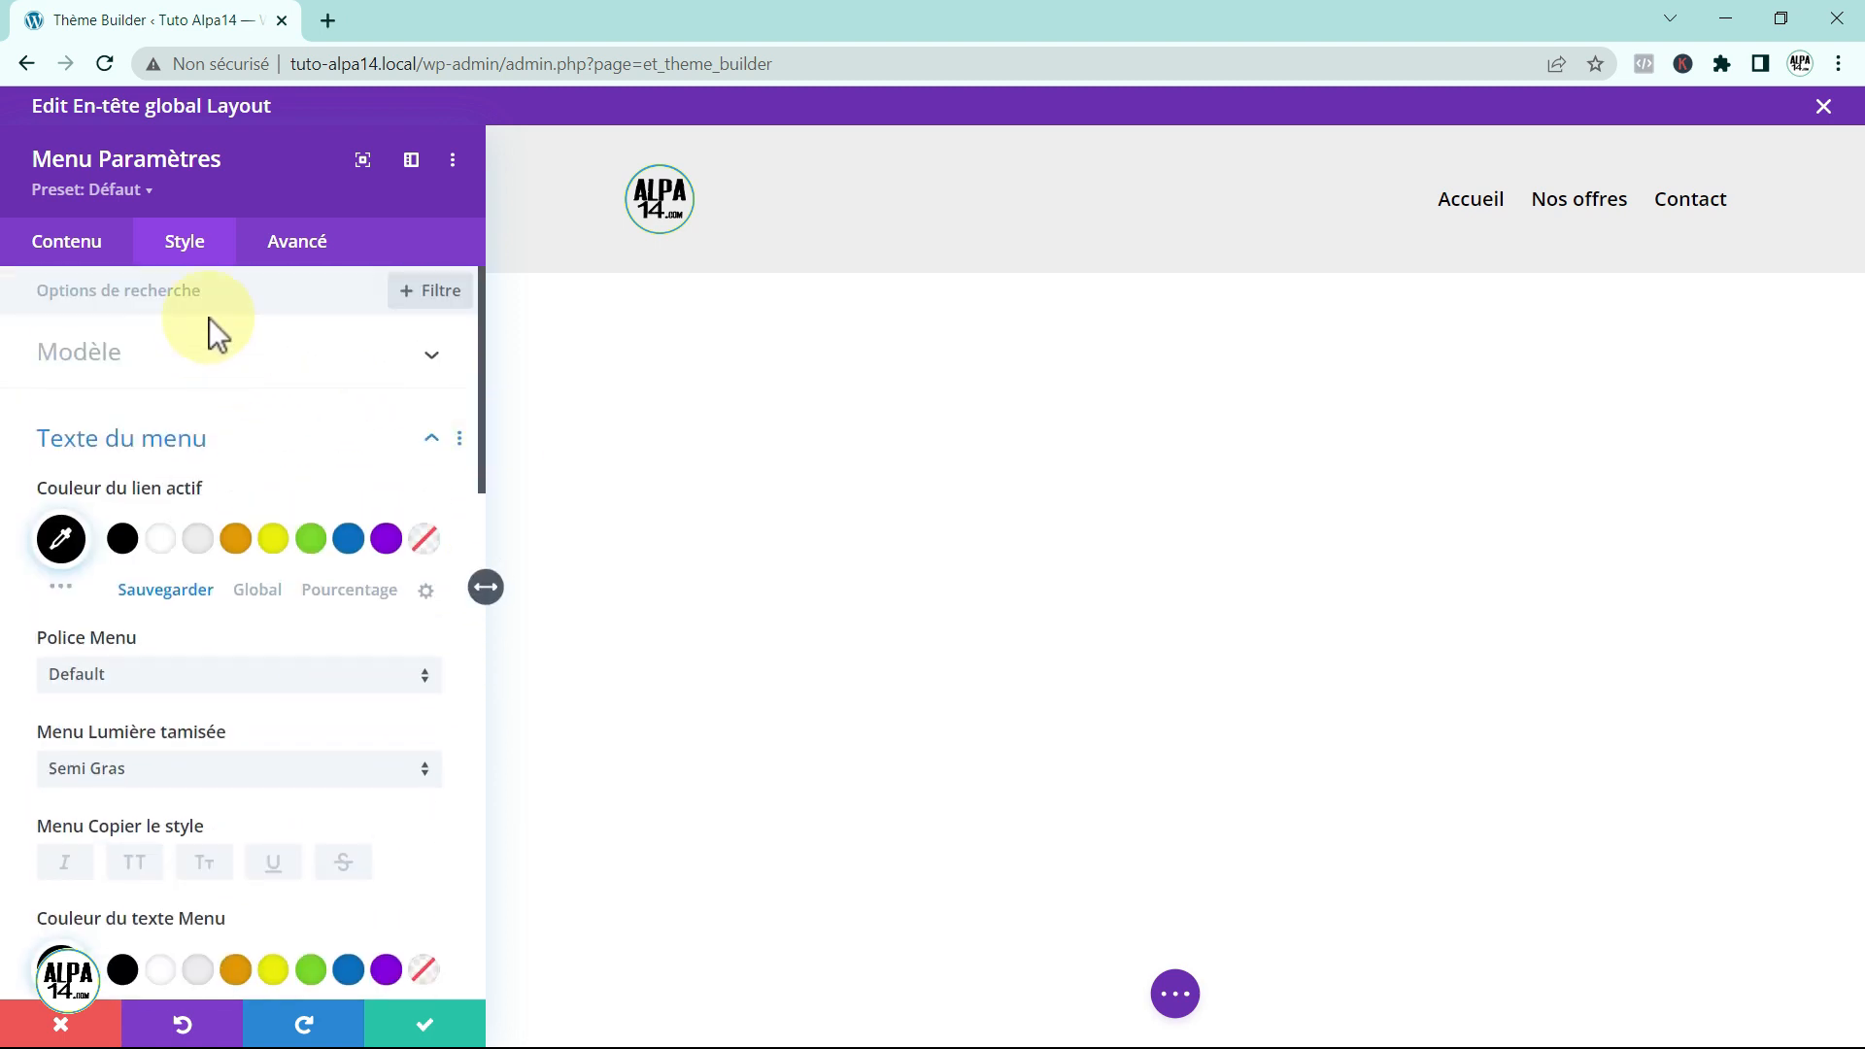
left_click(47, 245)
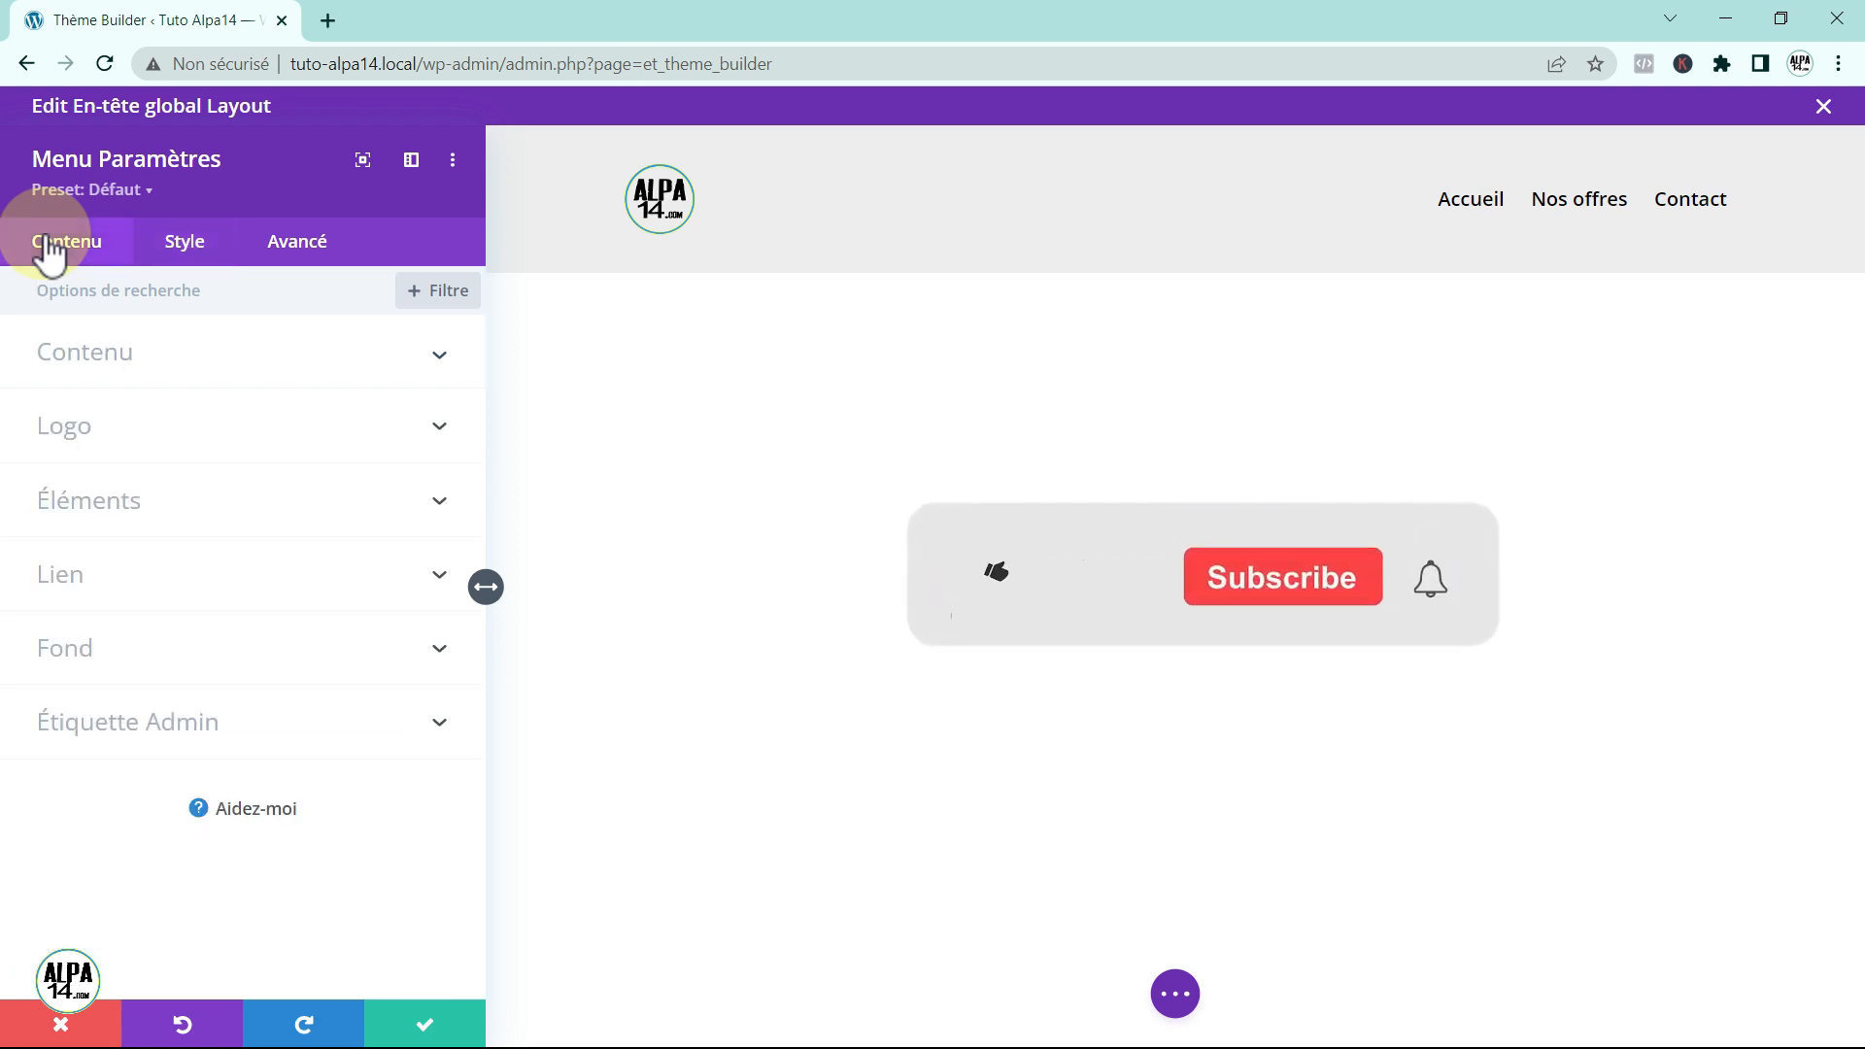
left_click(205, 475)
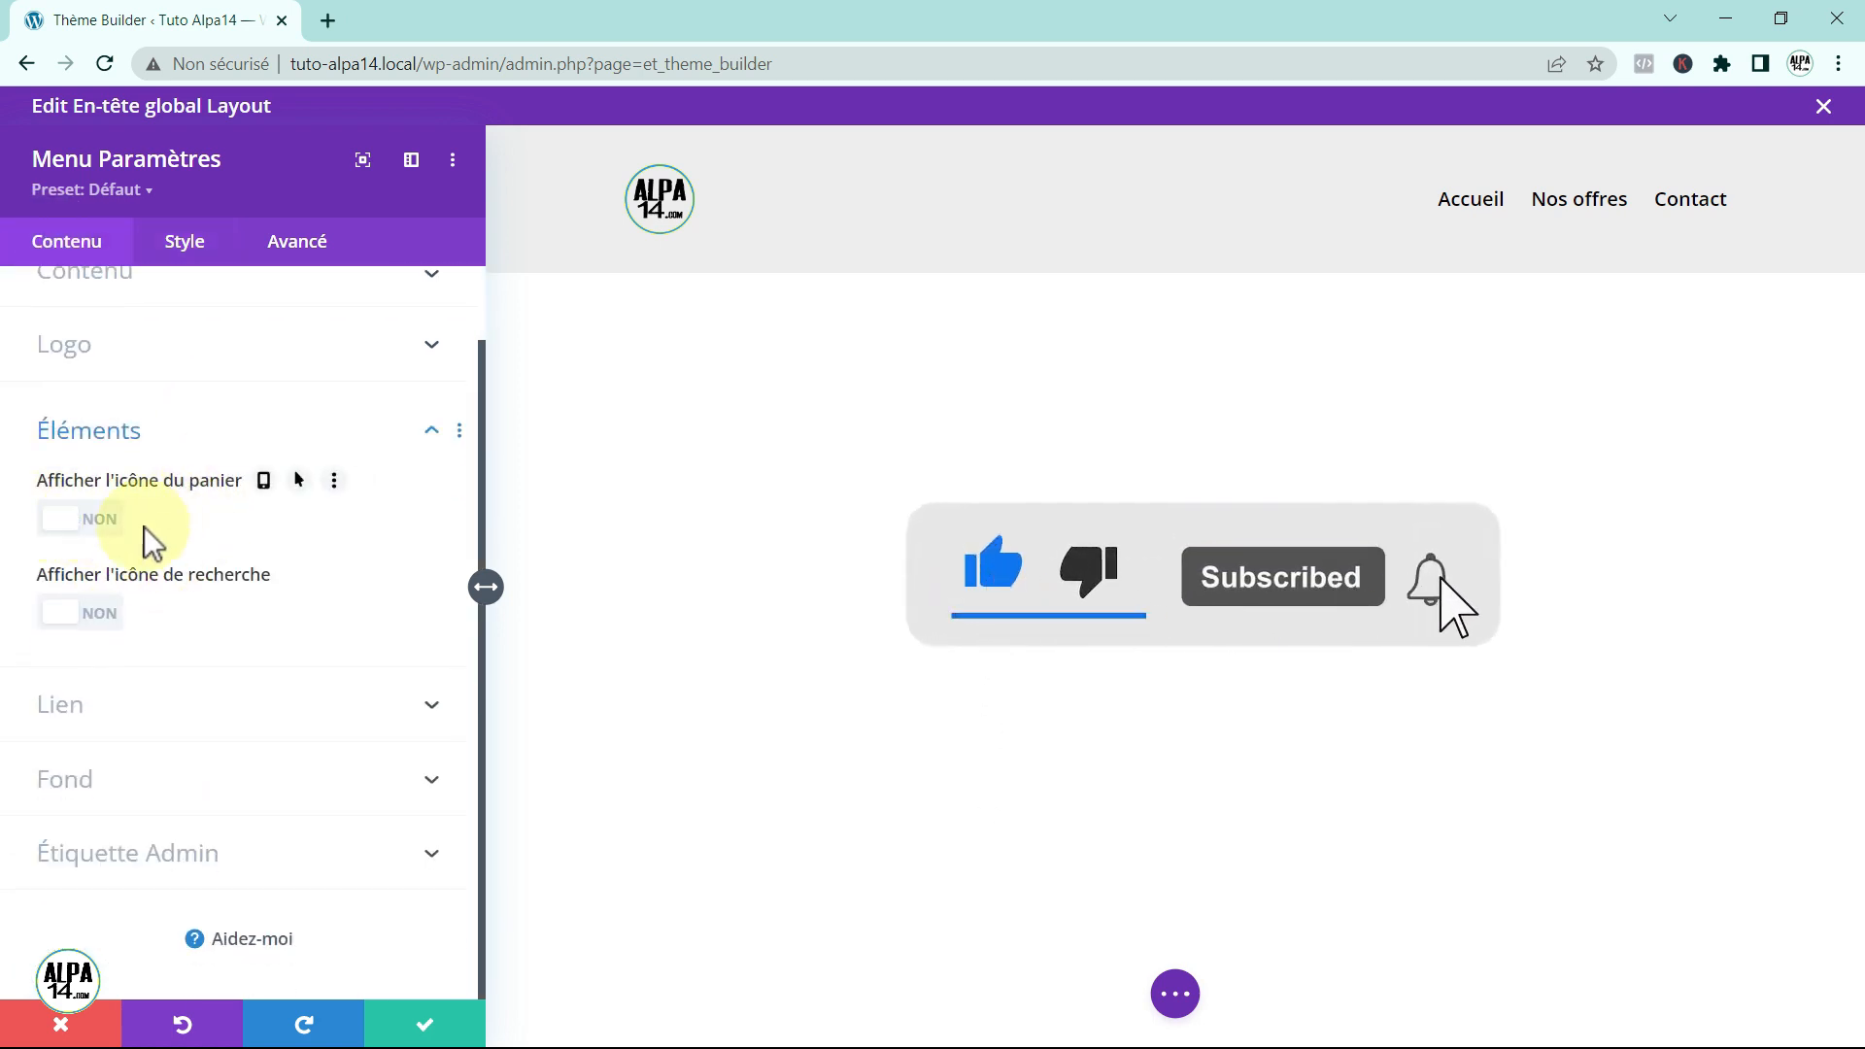
left_click(102, 614)
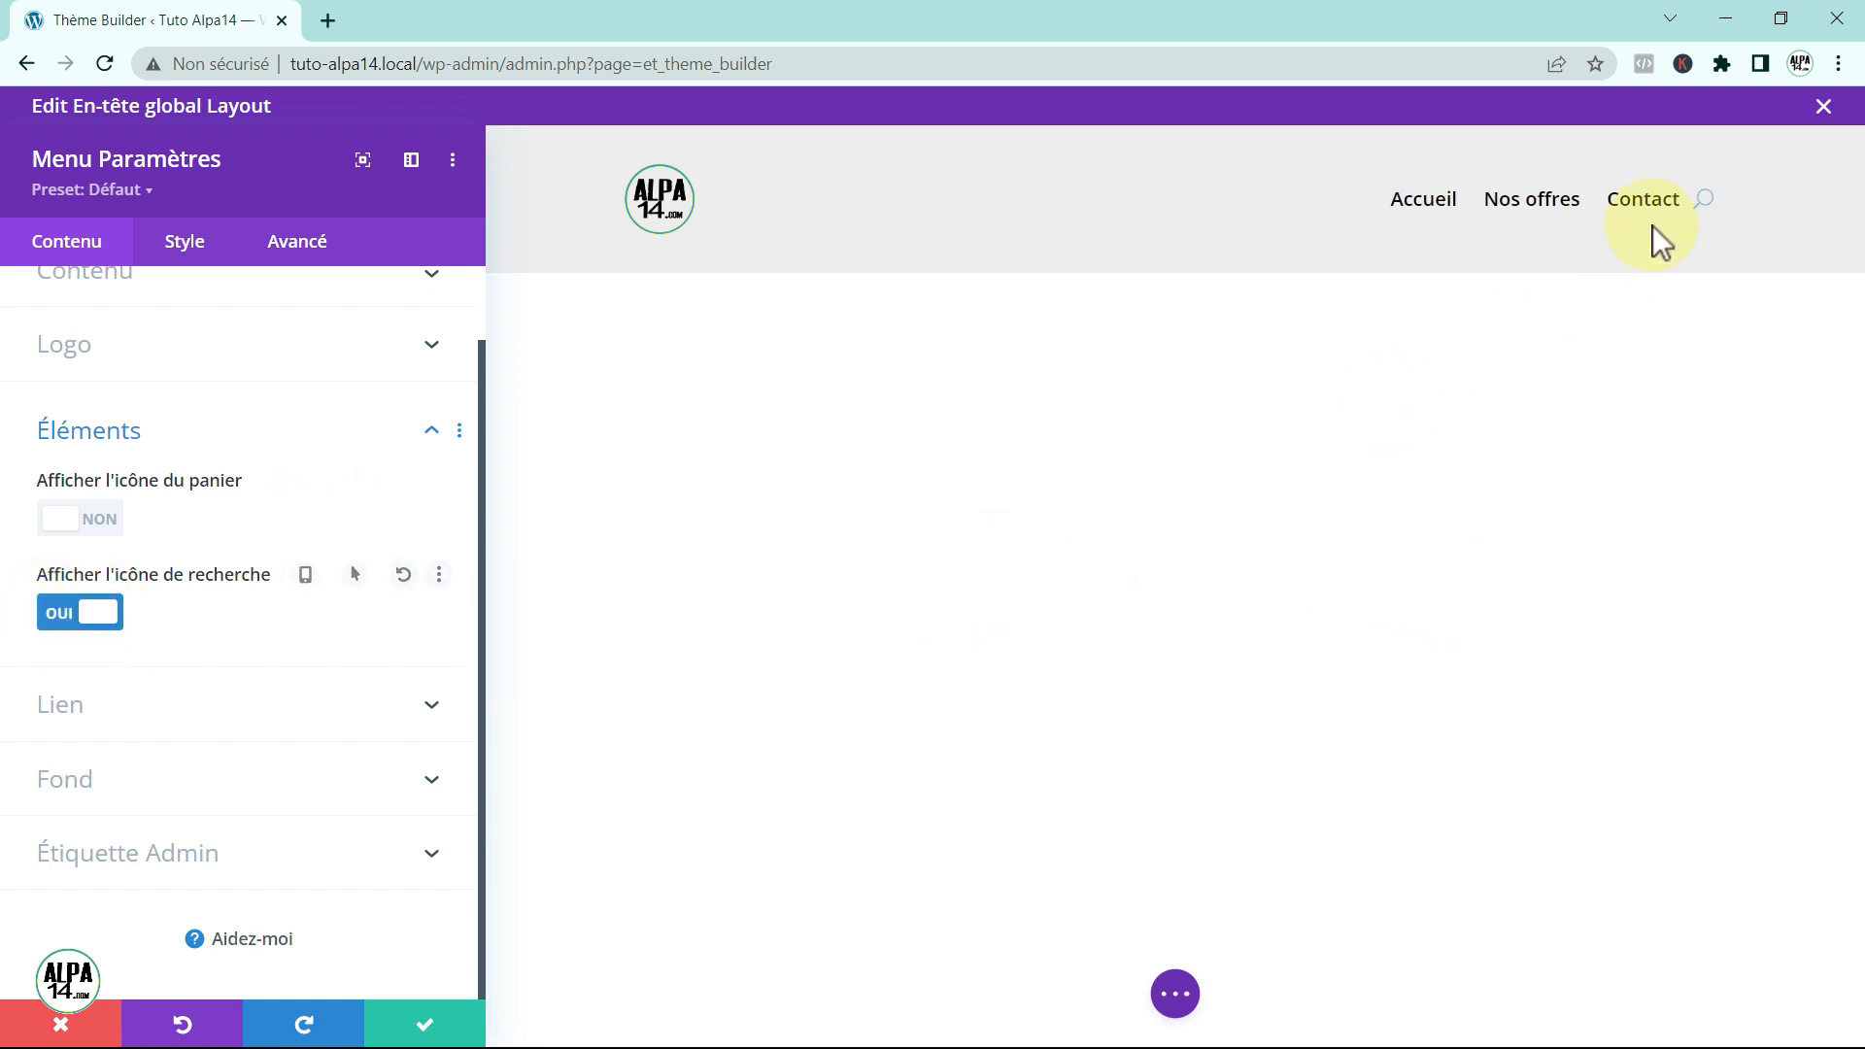
Step: Set the search icon and hamburger menu icon colours to black
left_click(1693, 156)
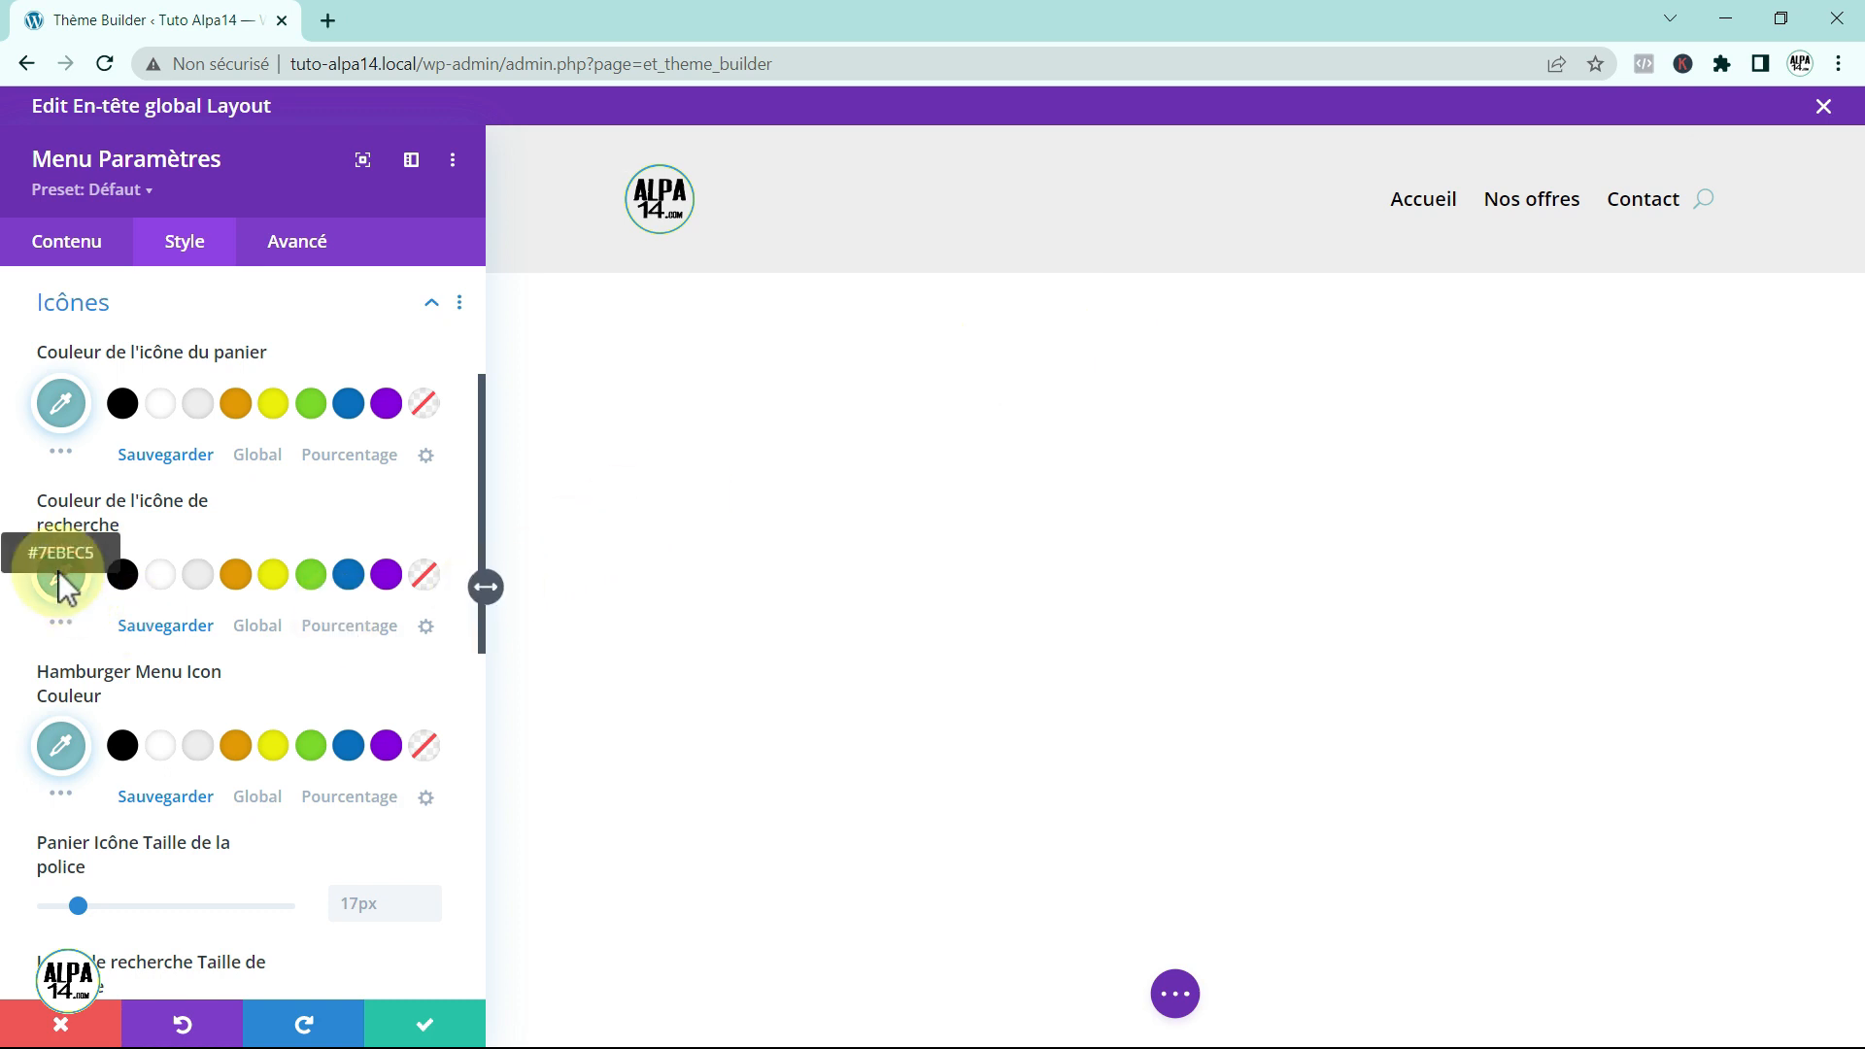
left_click(123, 574)
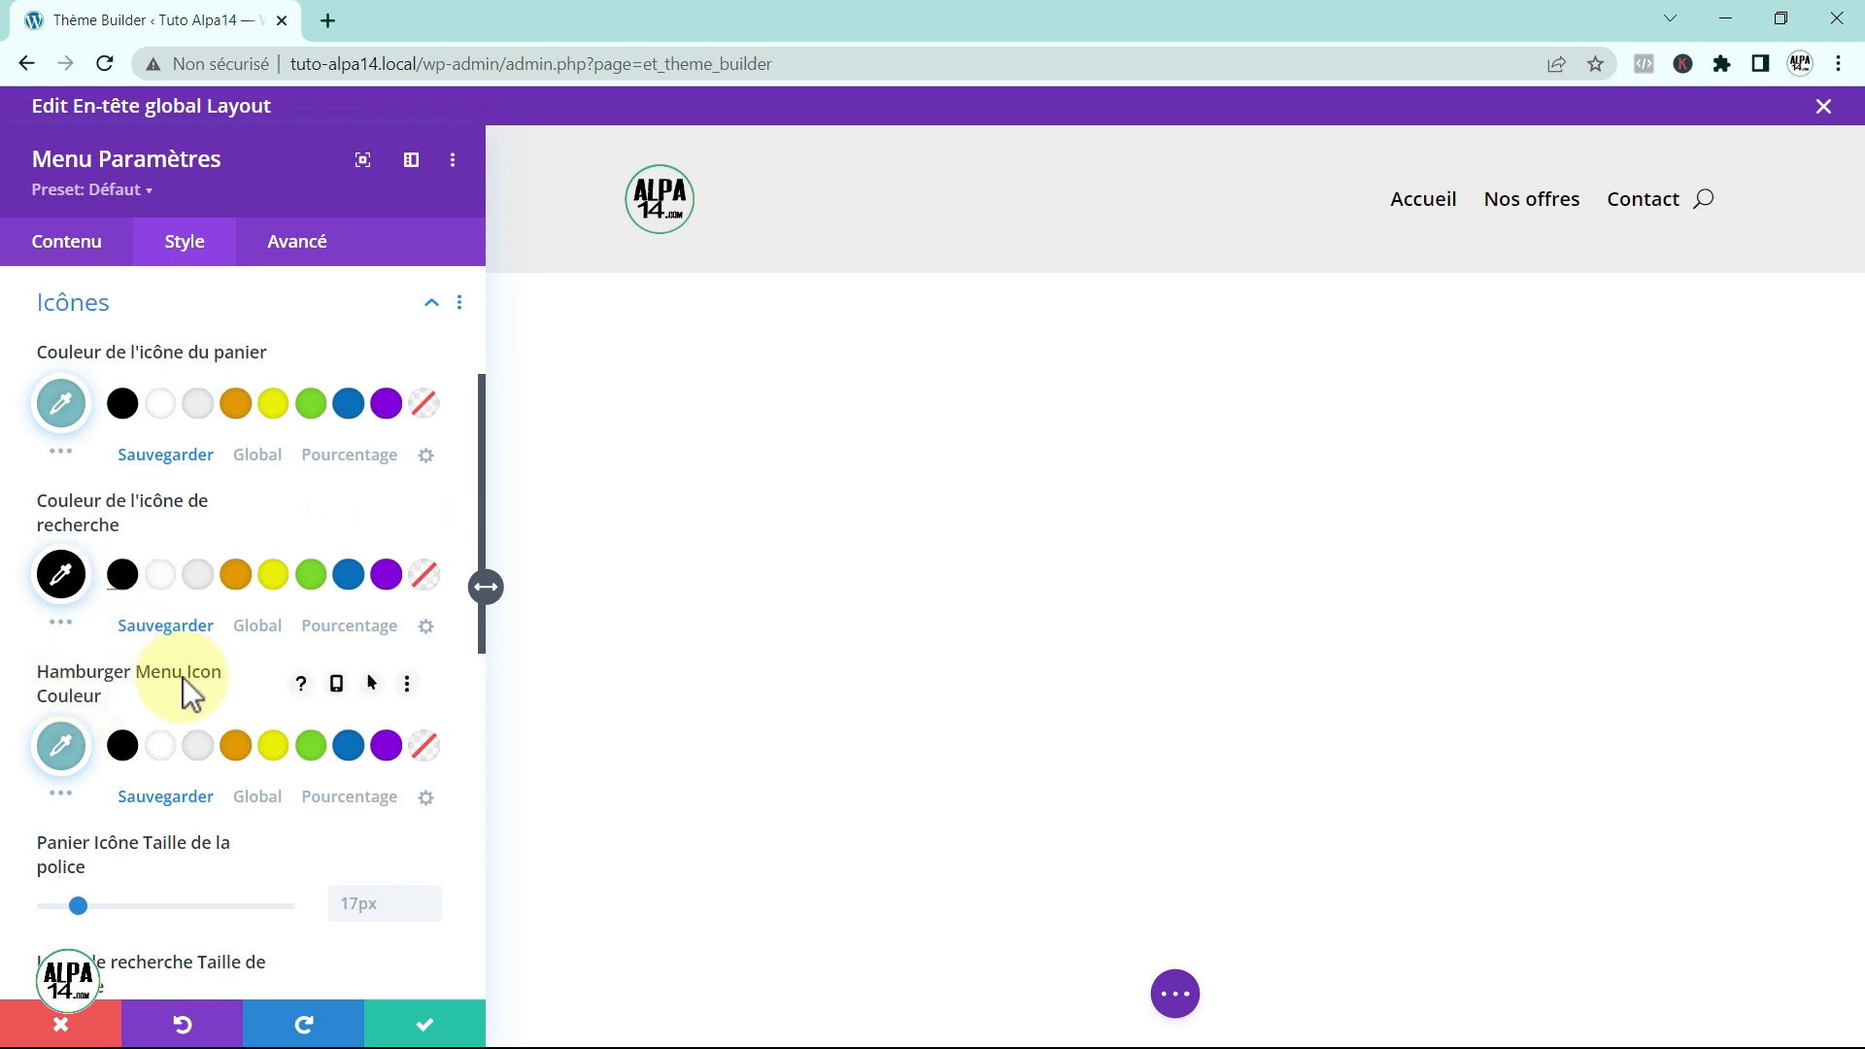
left_click(123, 745)
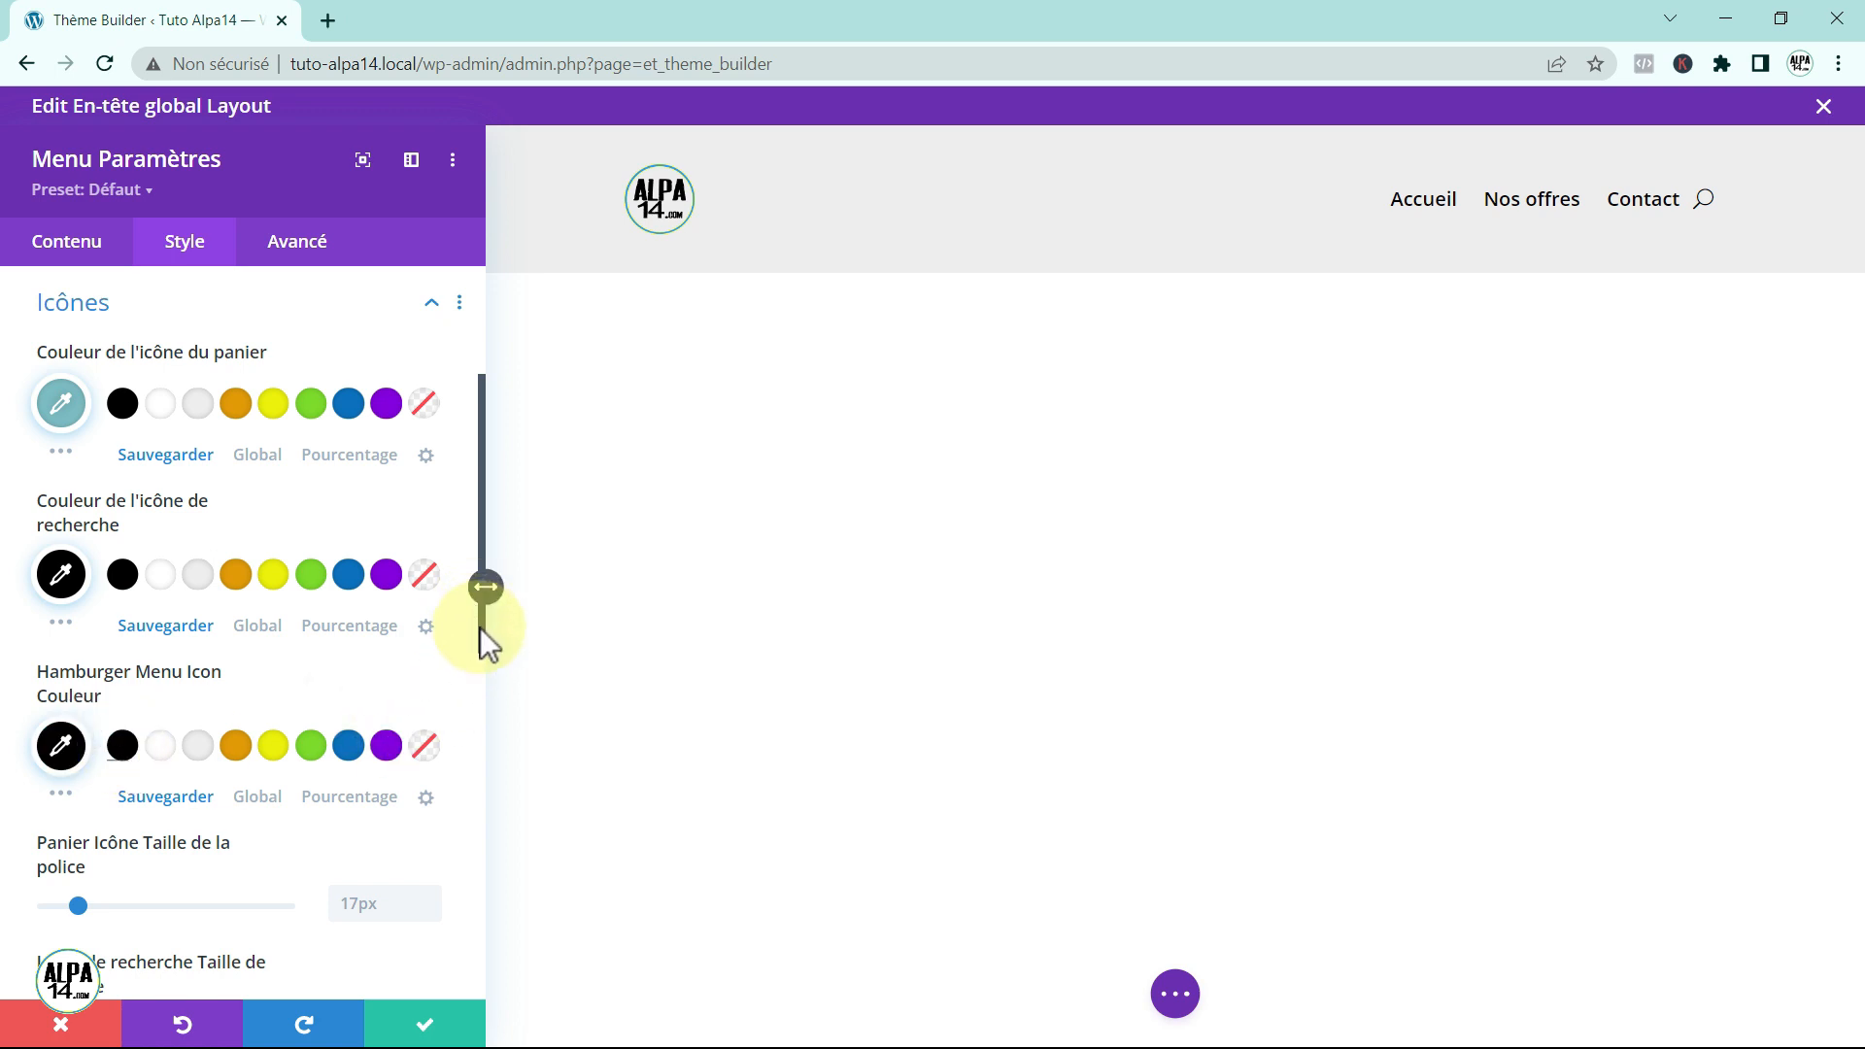
Step: Set the search icon's font size to 24px and the hamburger menu icon's font size to 53px
left_click_drag(479, 627, 470, 732)
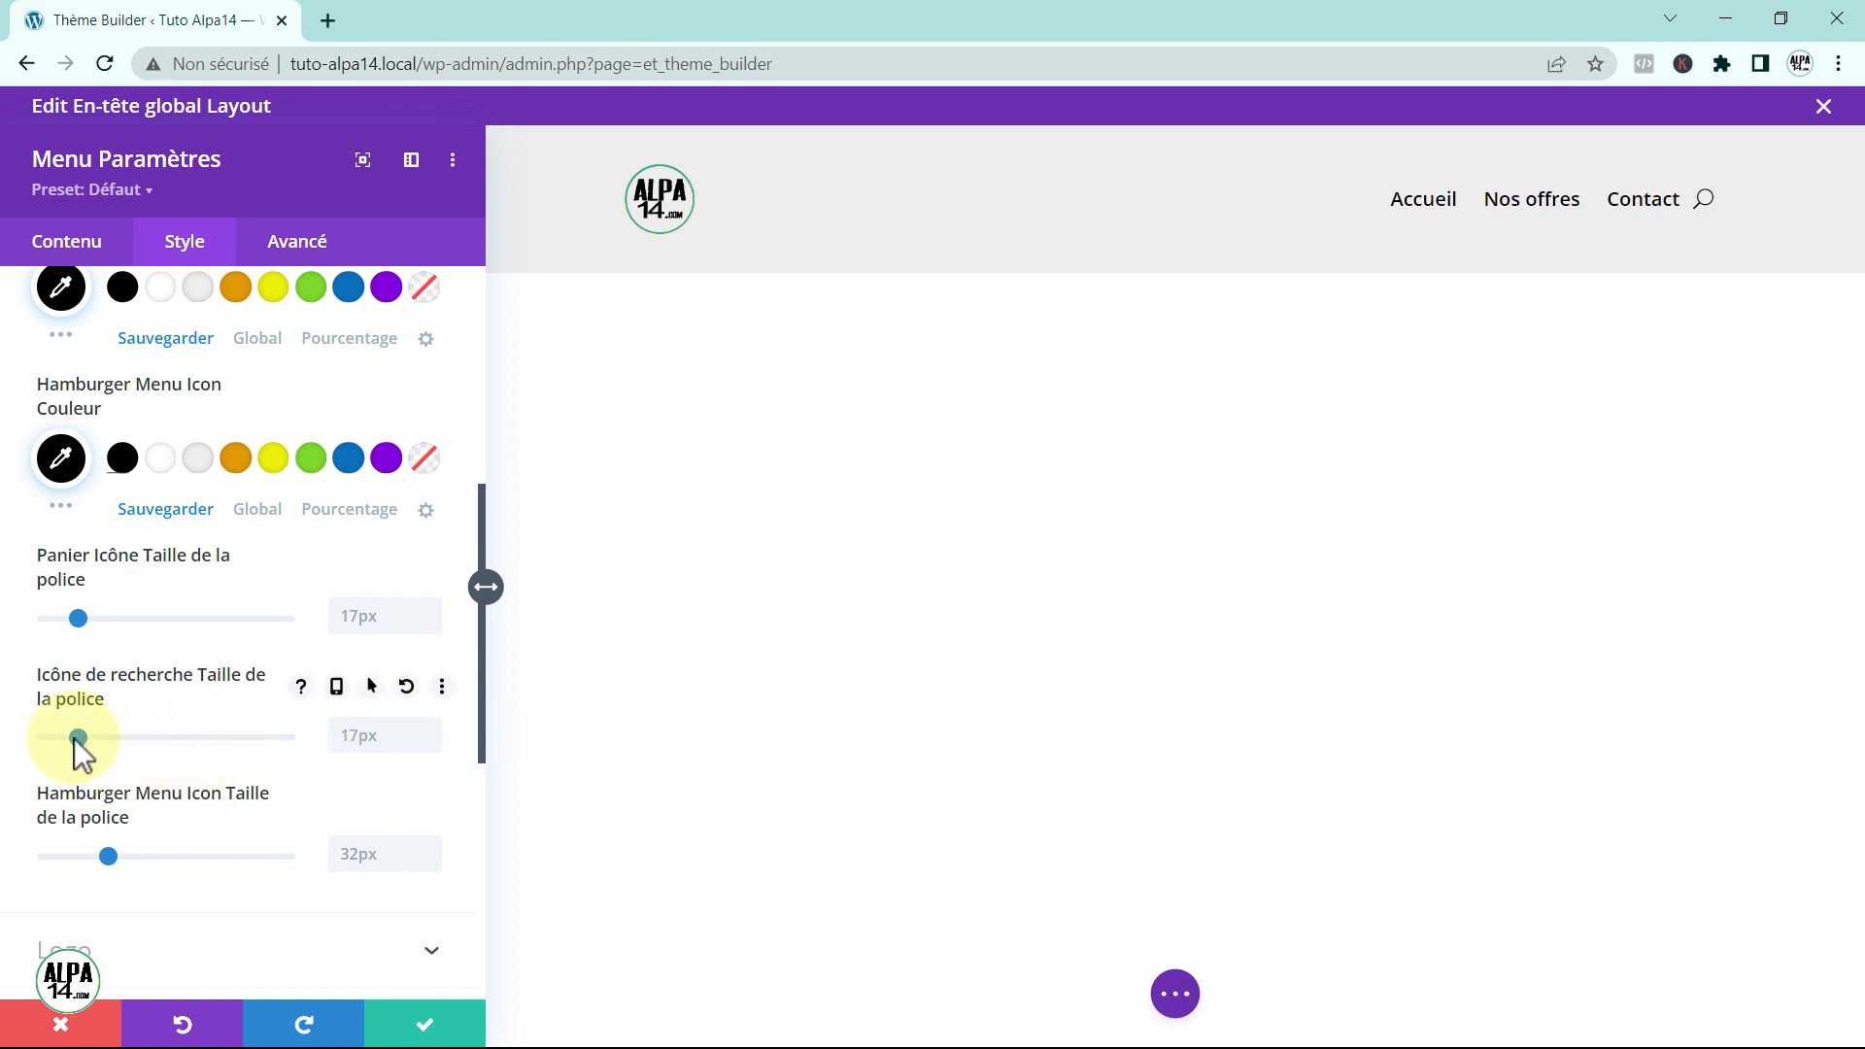
left_click_drag(78, 738, 92, 740)
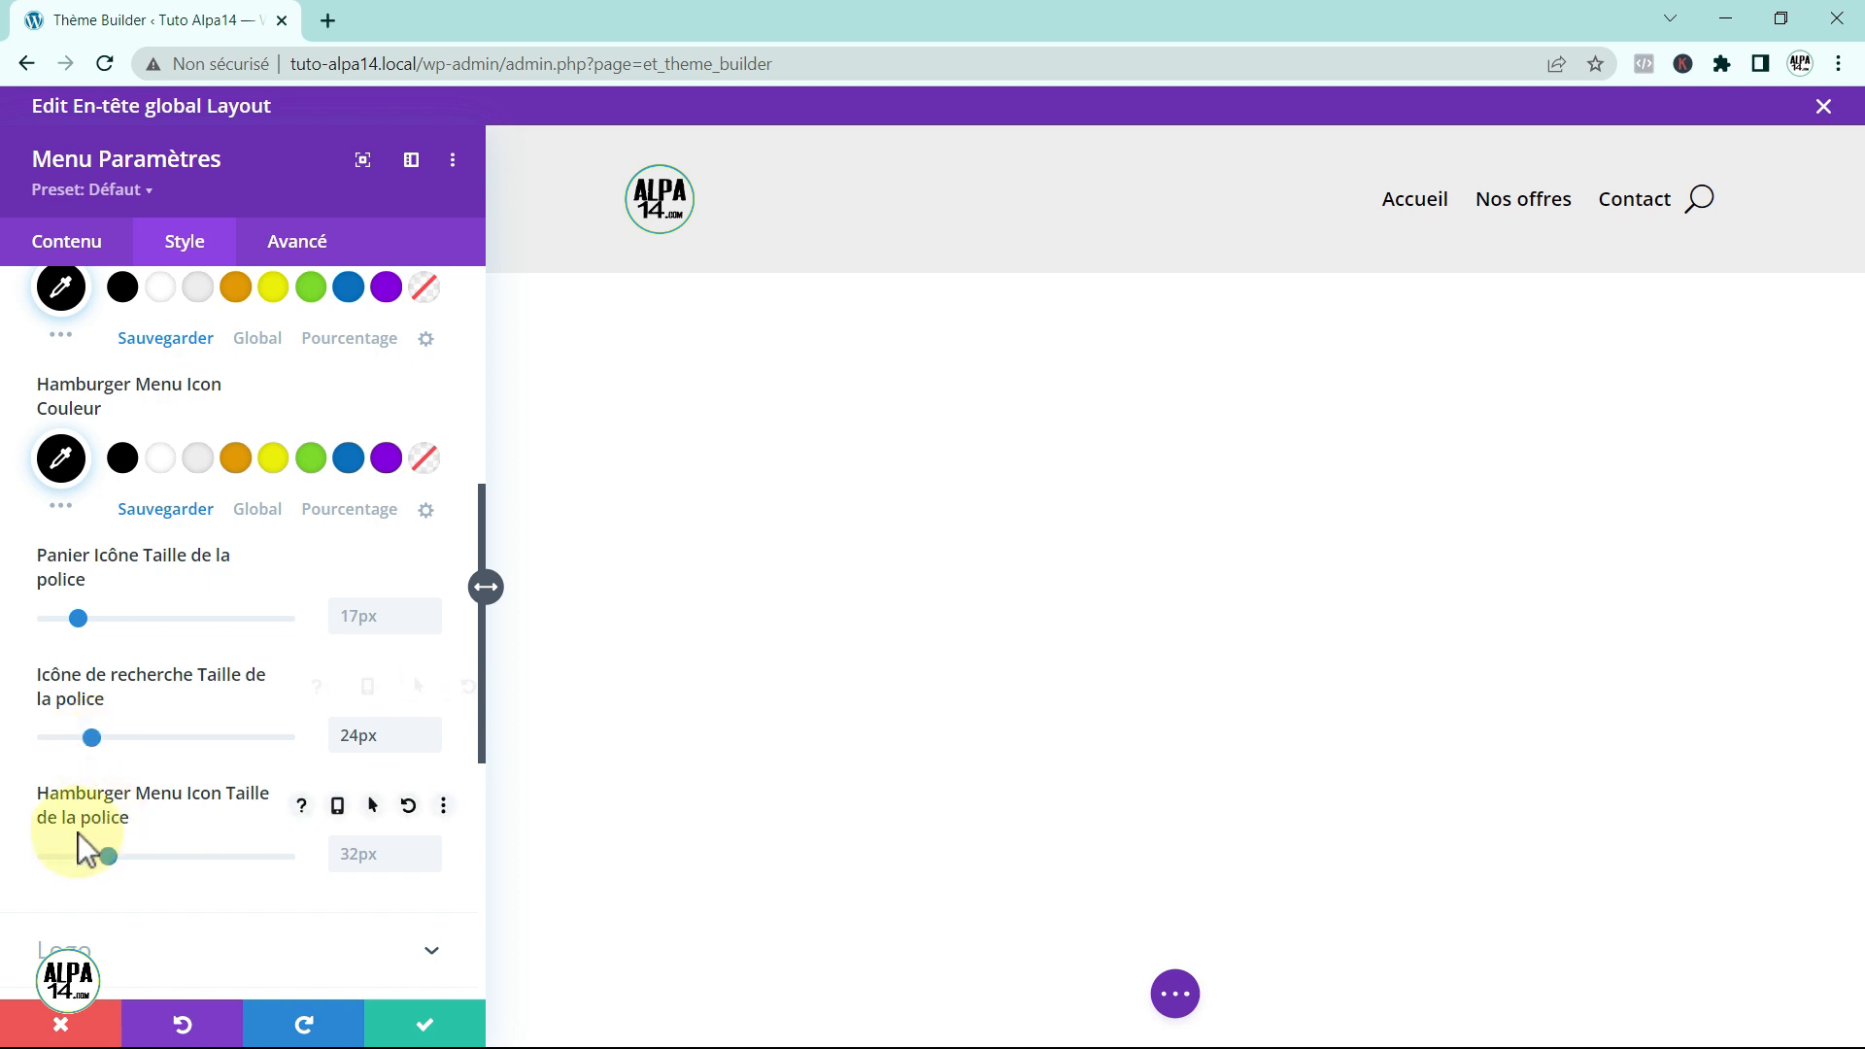
left_click(375, 854)
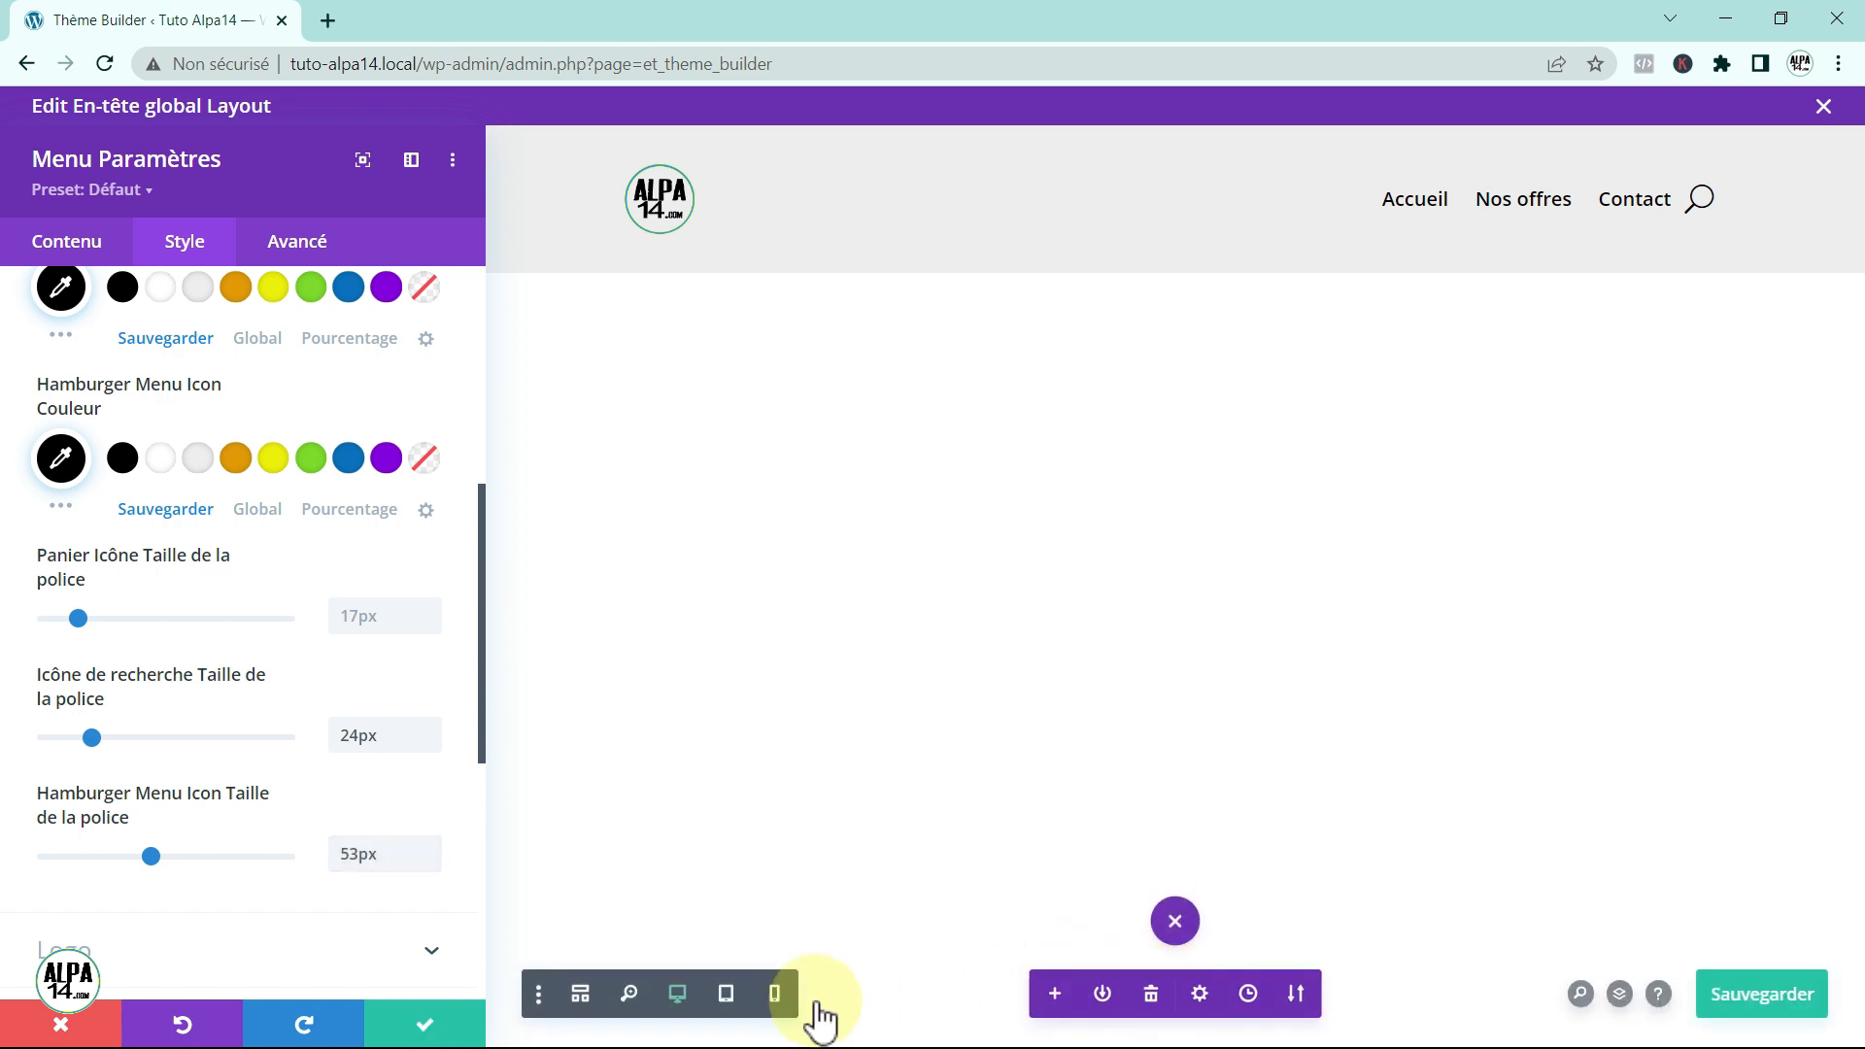
Step: Preview the header in tablet and phone views, and save the Menu module settings back in desktop view
left_click(725, 994)
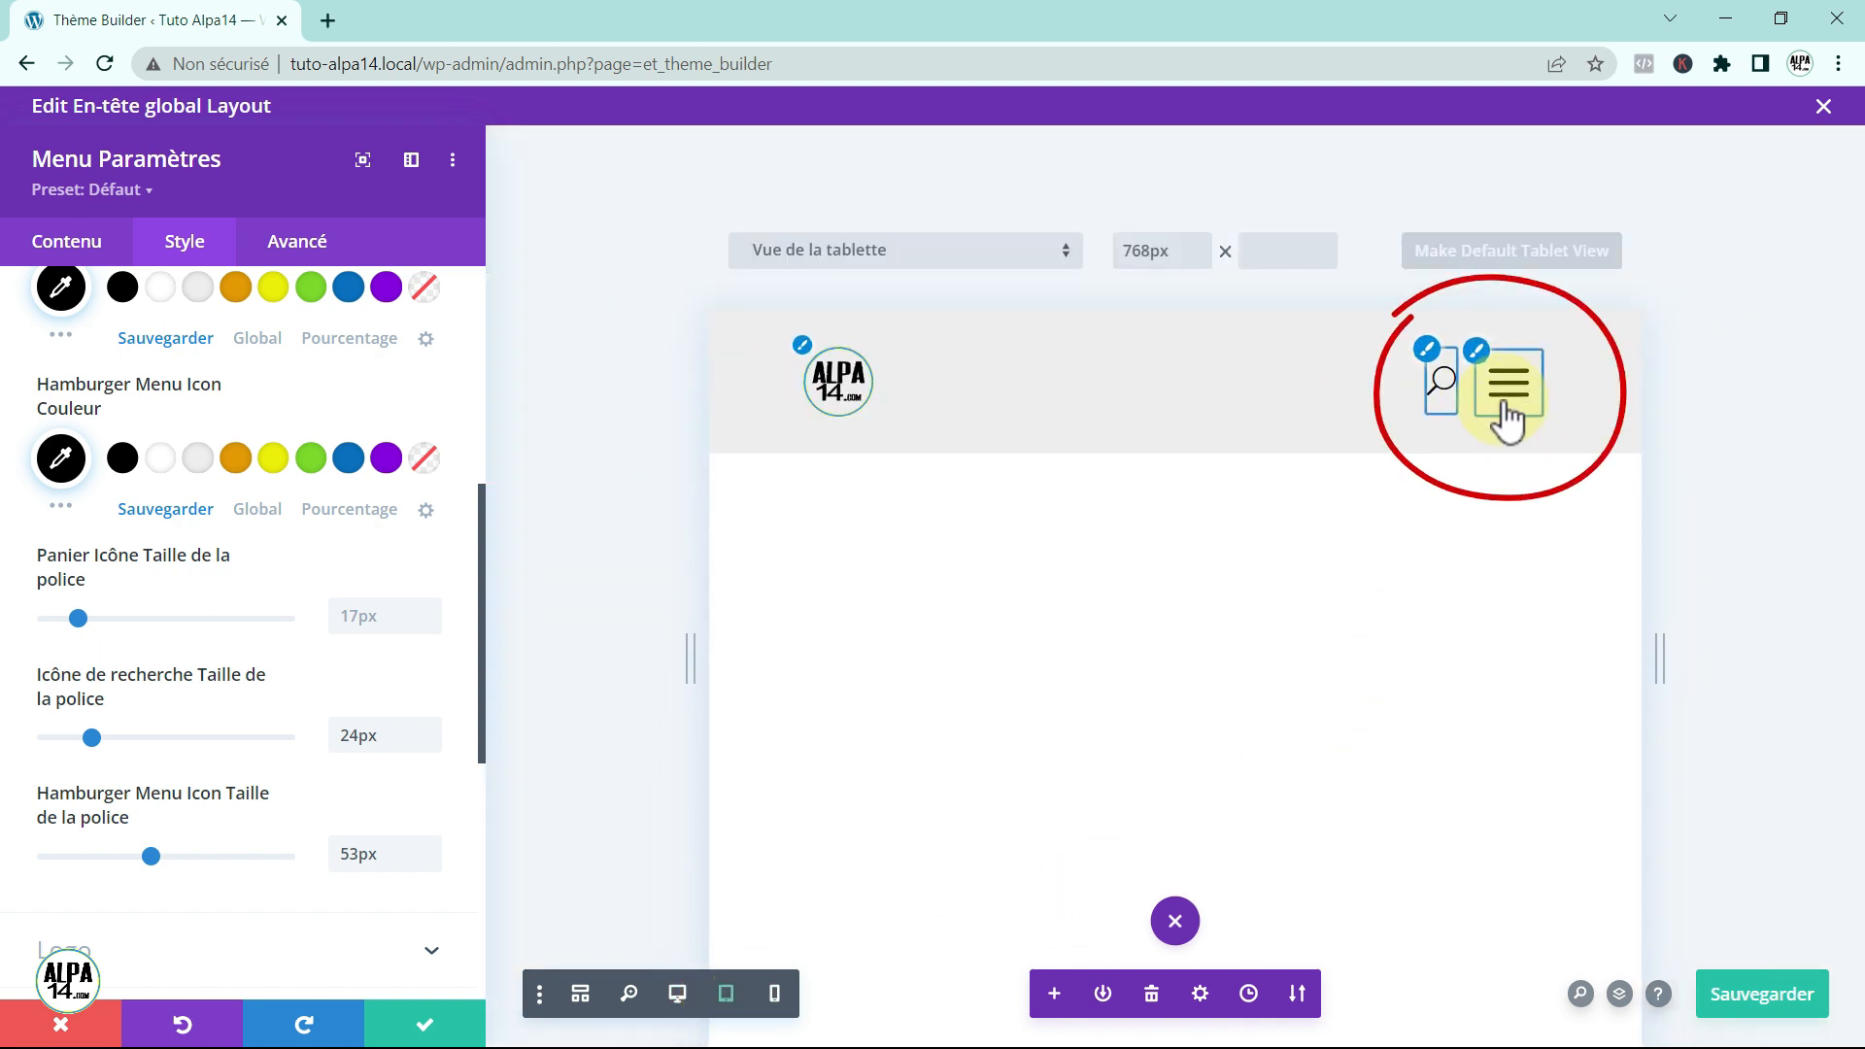
left_click(775, 993)
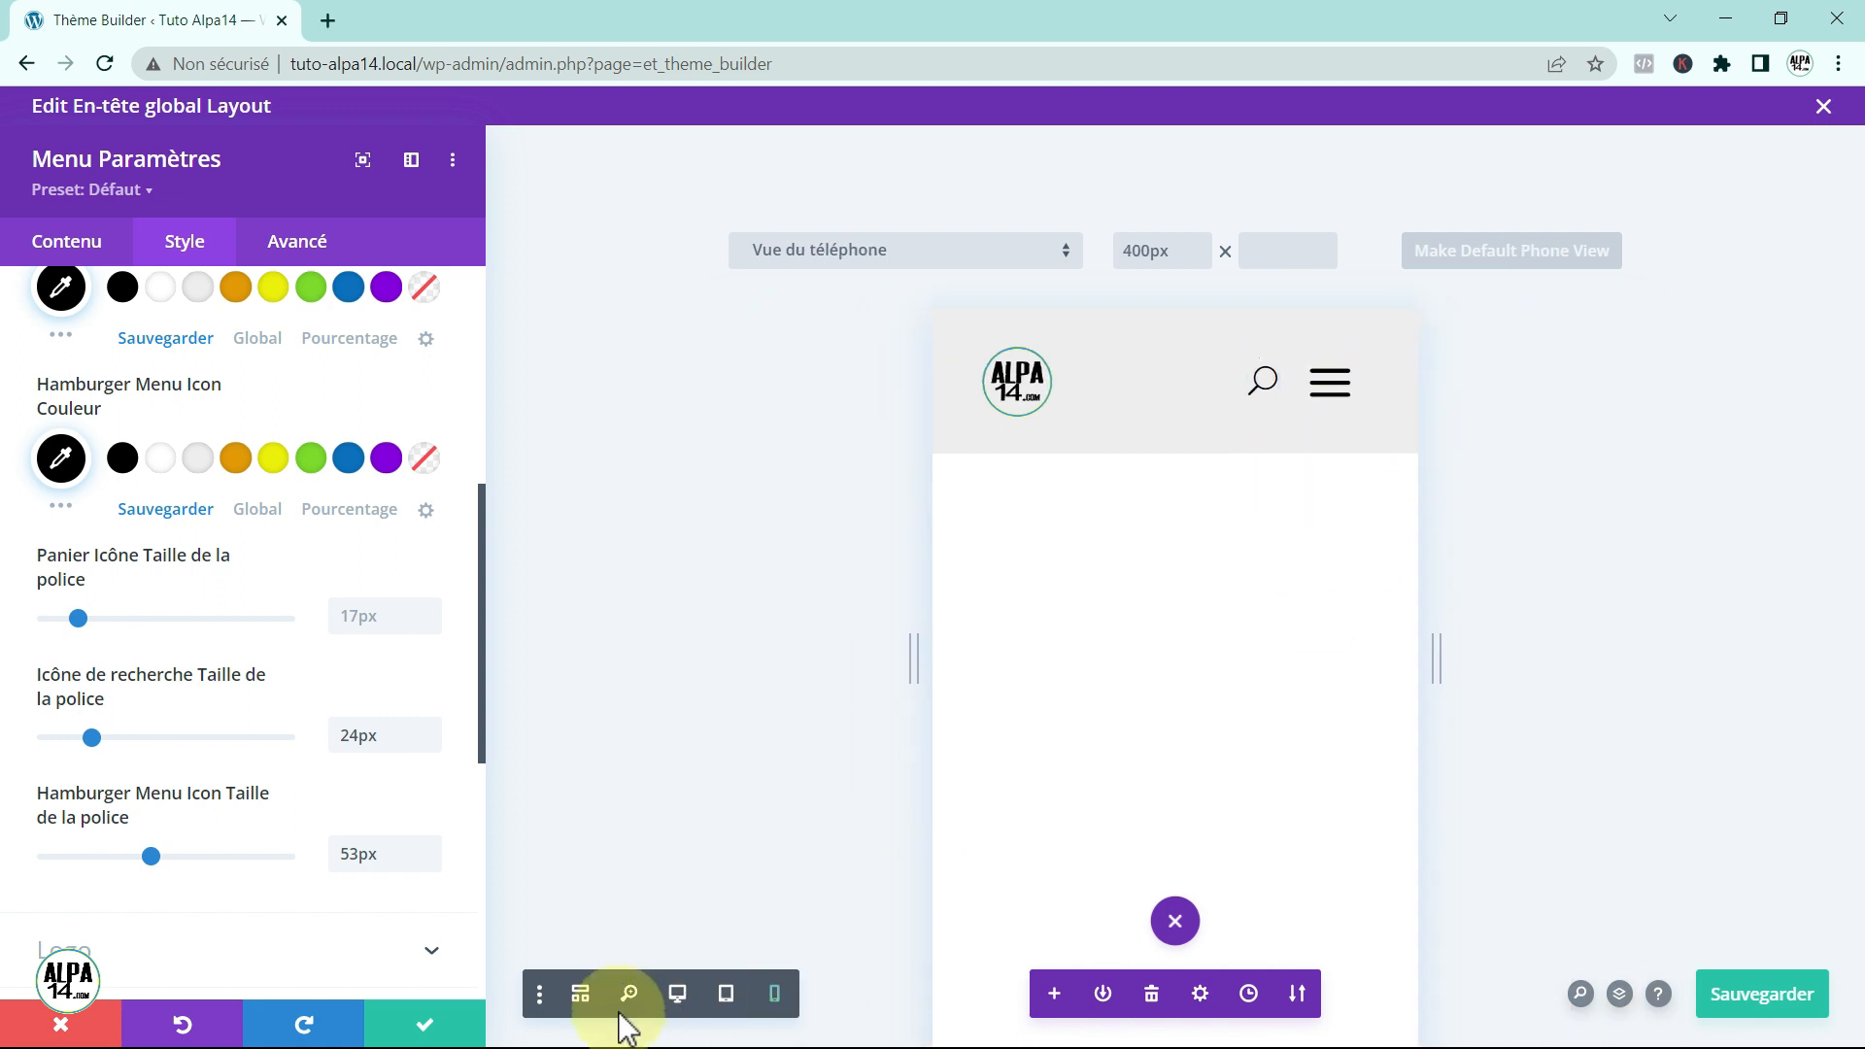
left_click(678, 993)
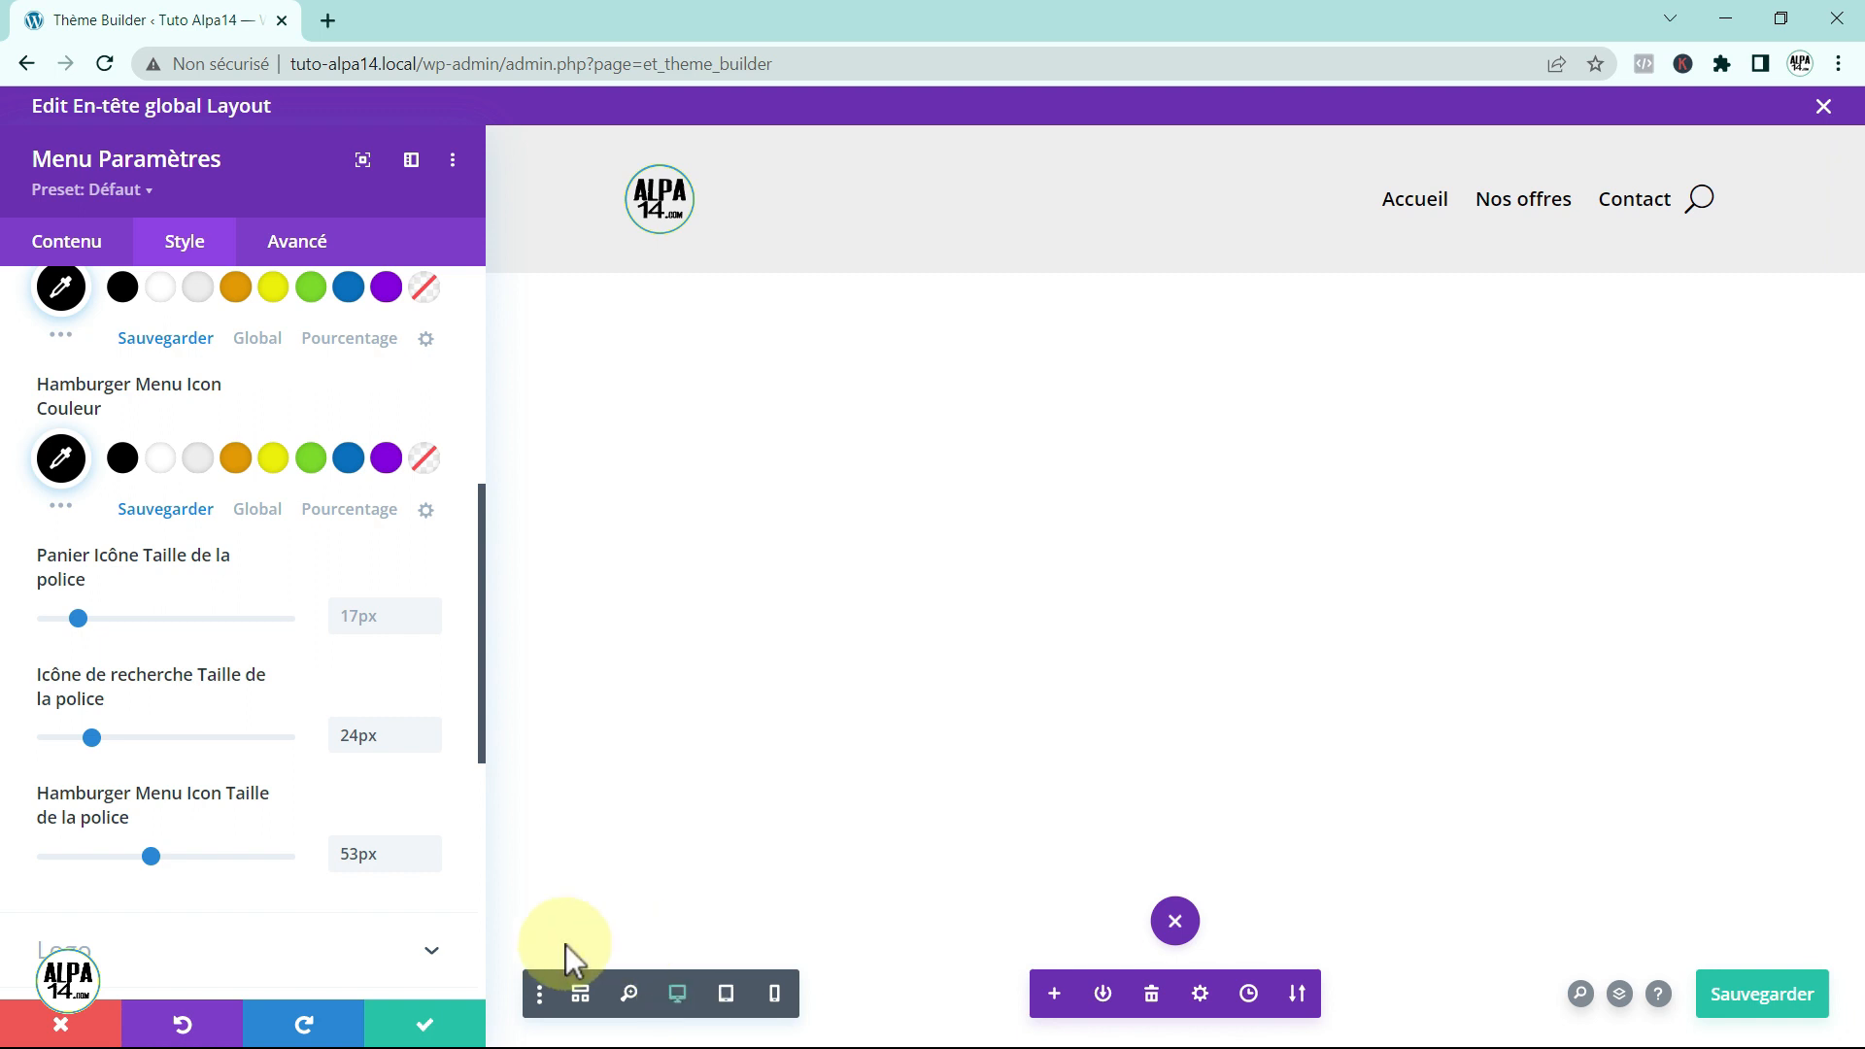
left_click(429, 1034)
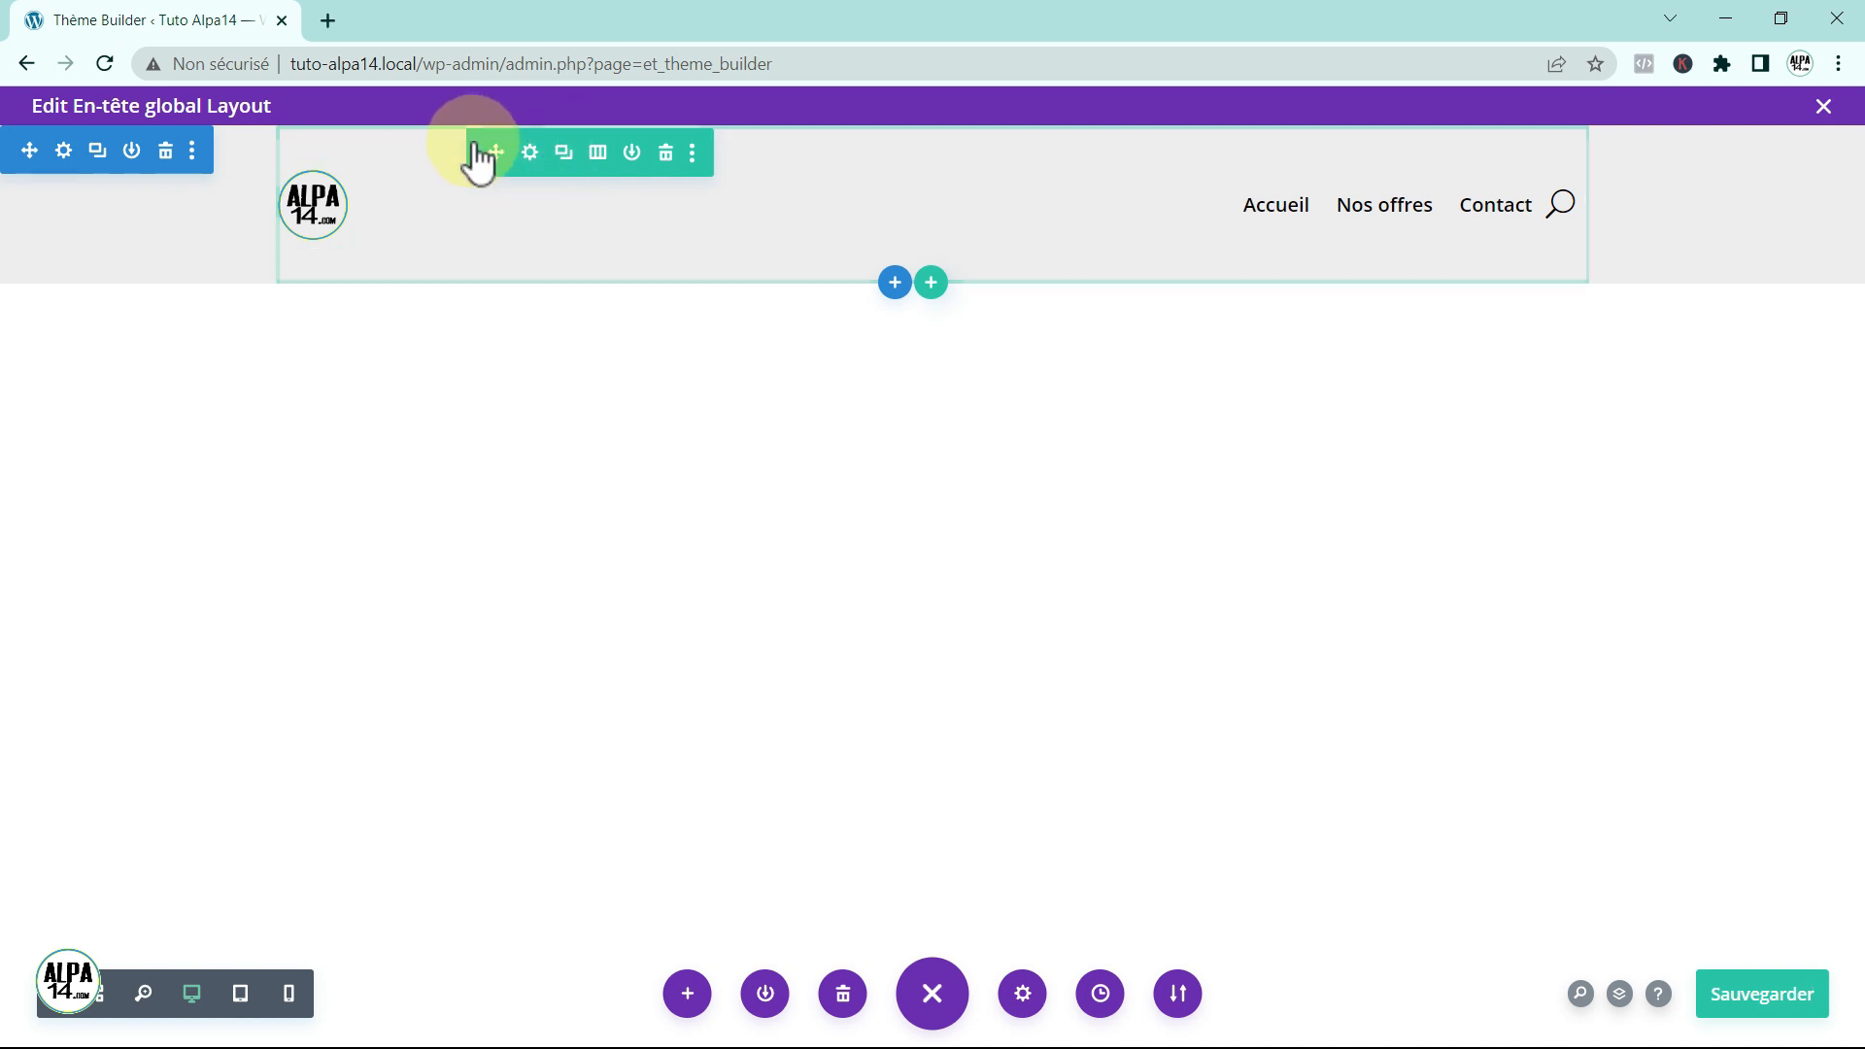
Step: Set the header row's top and bottom padding to linked values of 5px
left_click(529, 152)
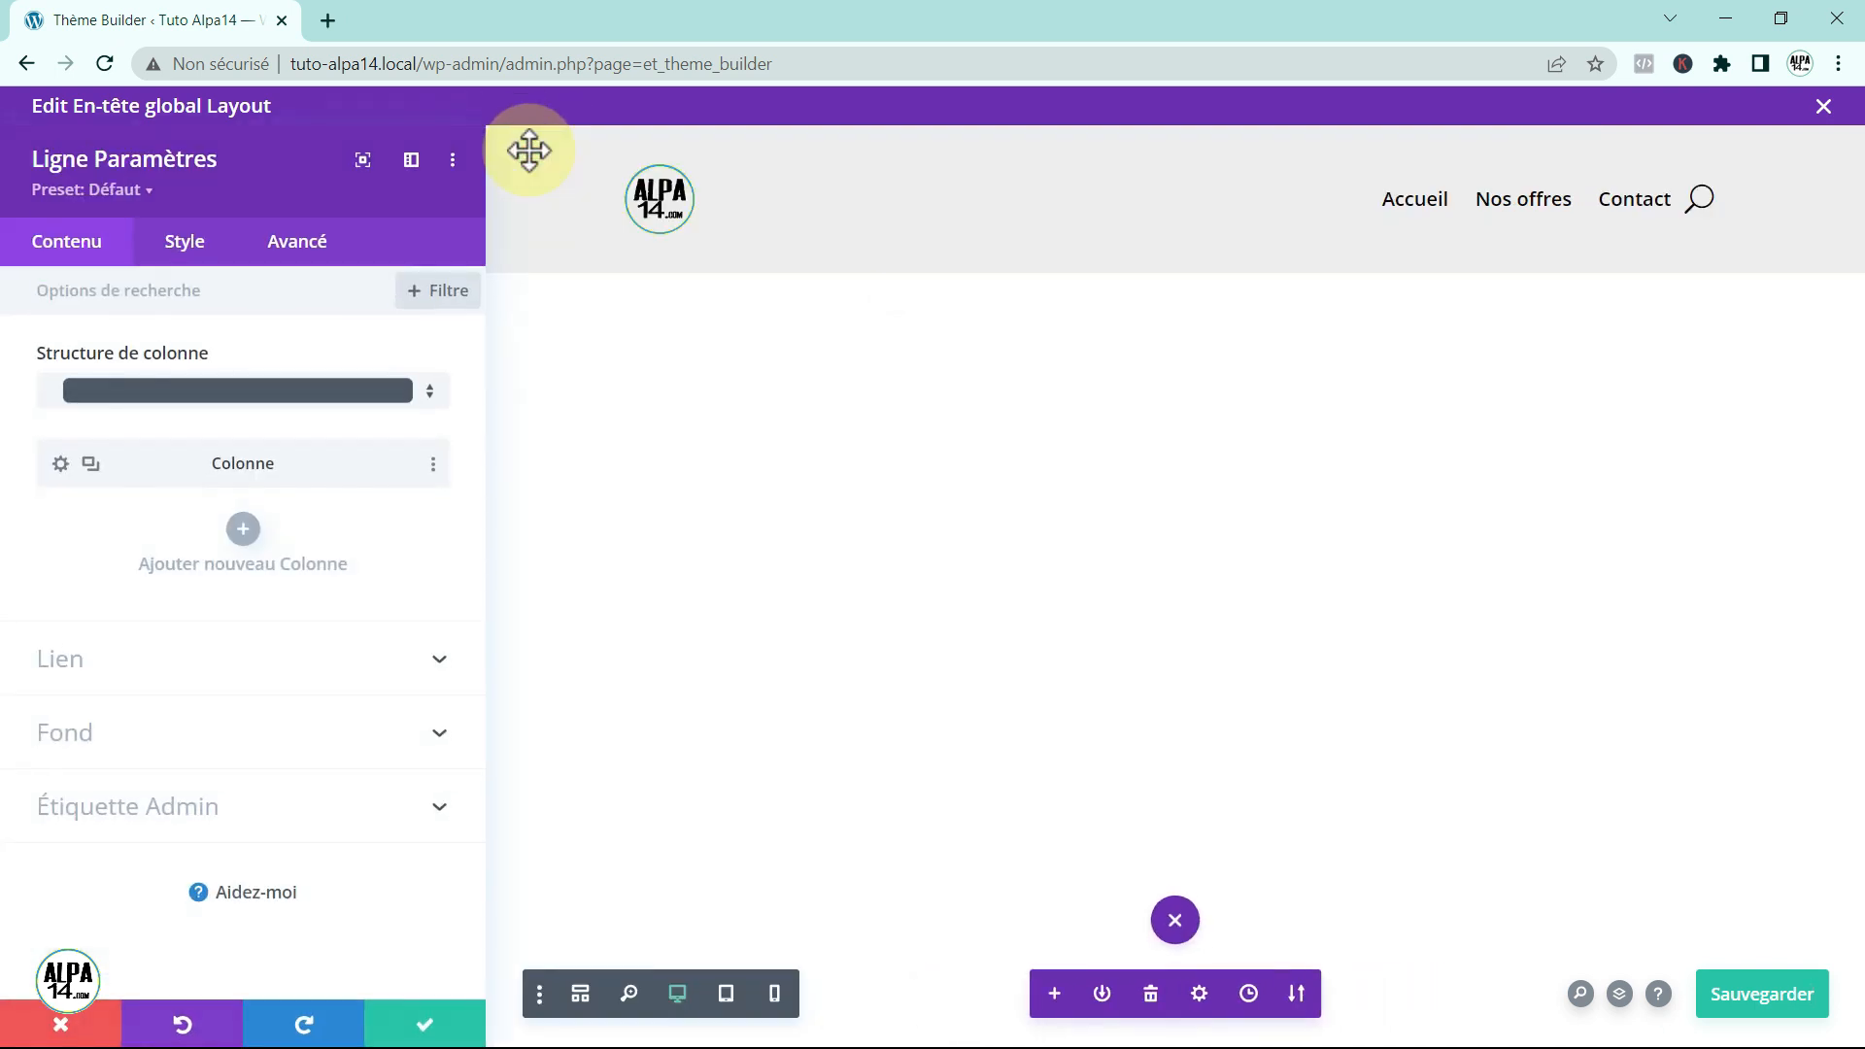
left_click(184, 247)
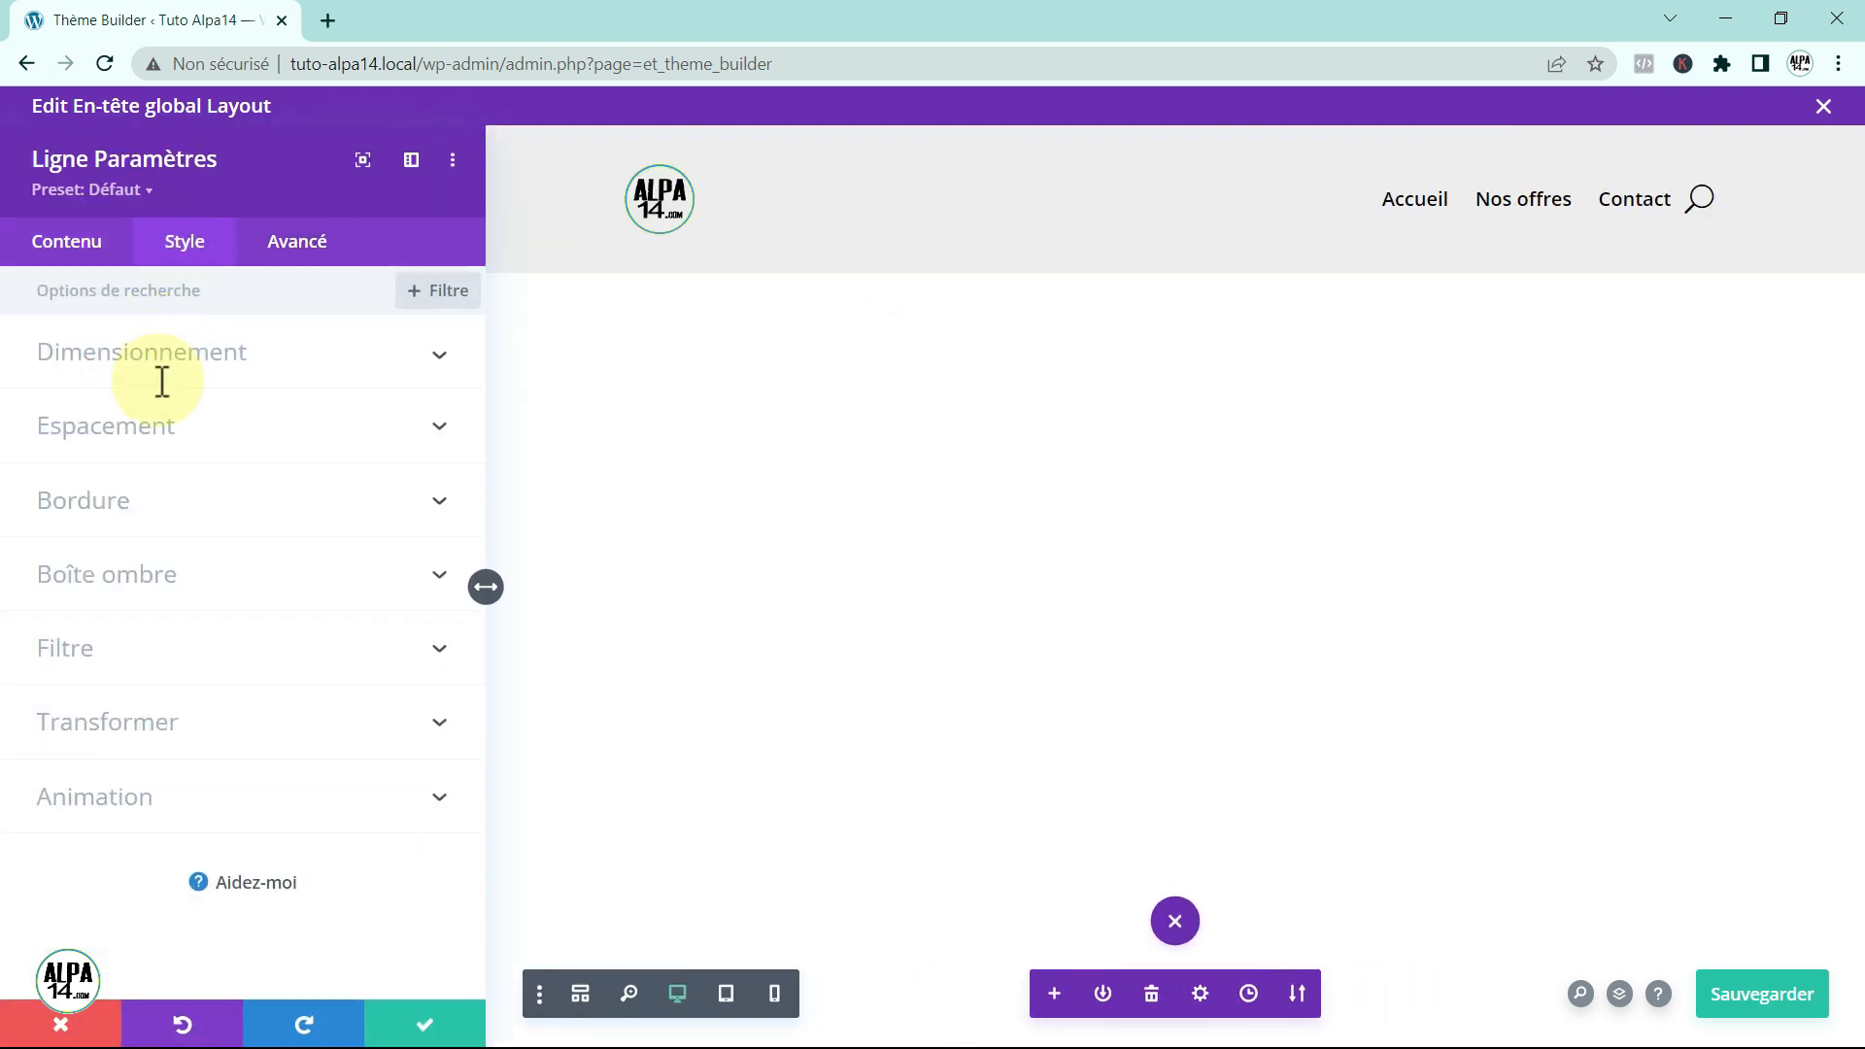
left_click(157, 424)
left_click(91, 509)
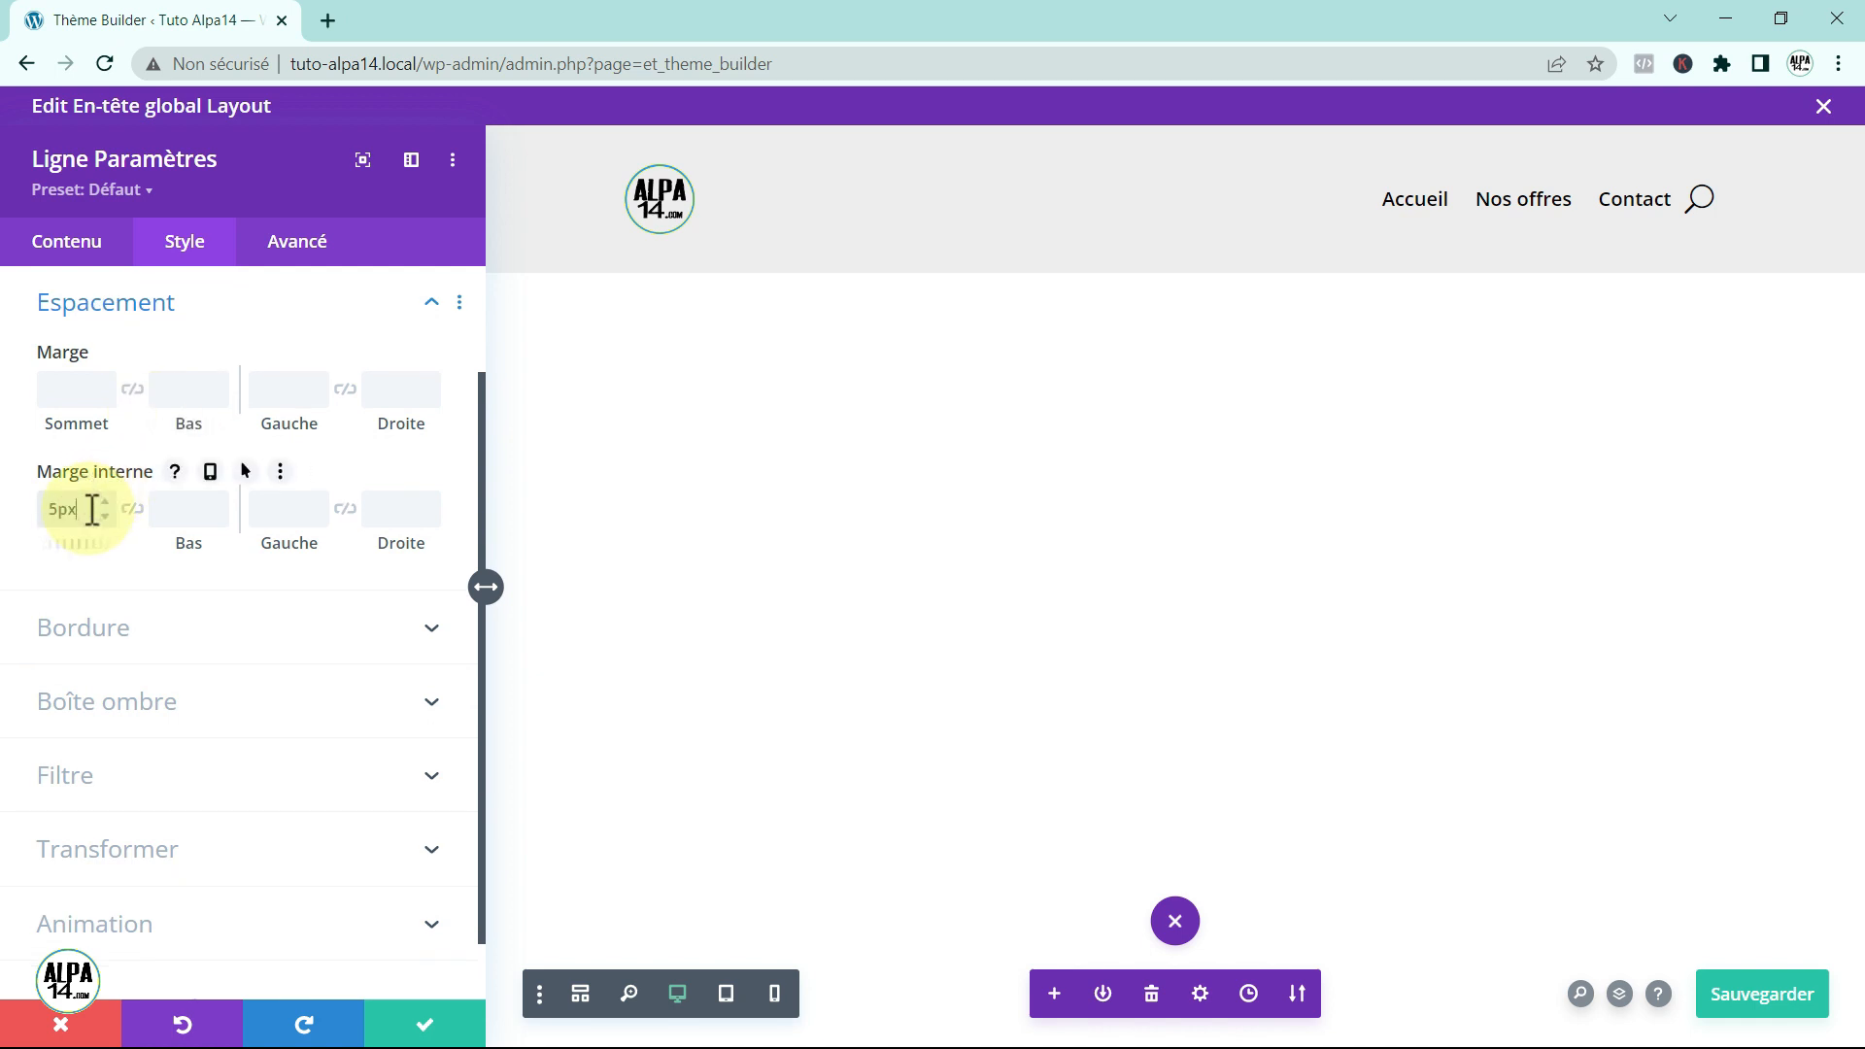
left_click(129, 509)
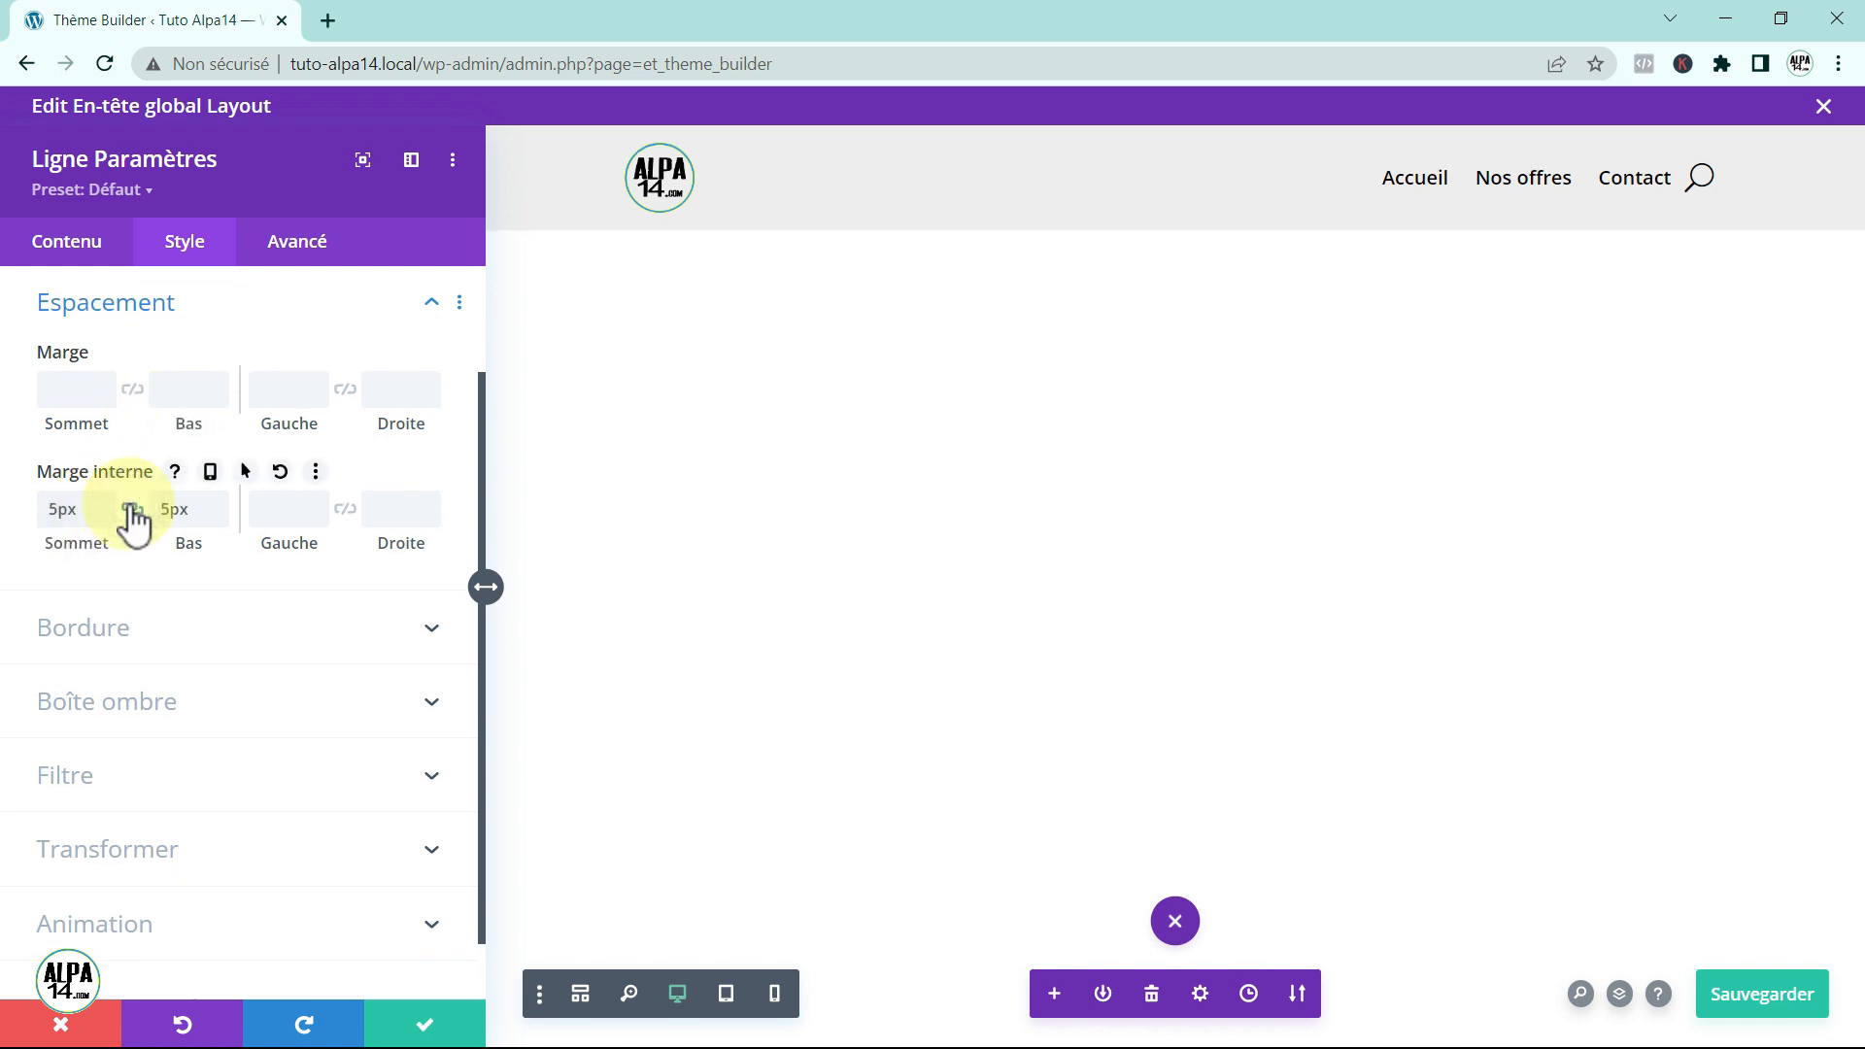
Step: Save the row settings and the global header layout, close the layout editor and save the Theme Builder changes
left_click(392, 1012)
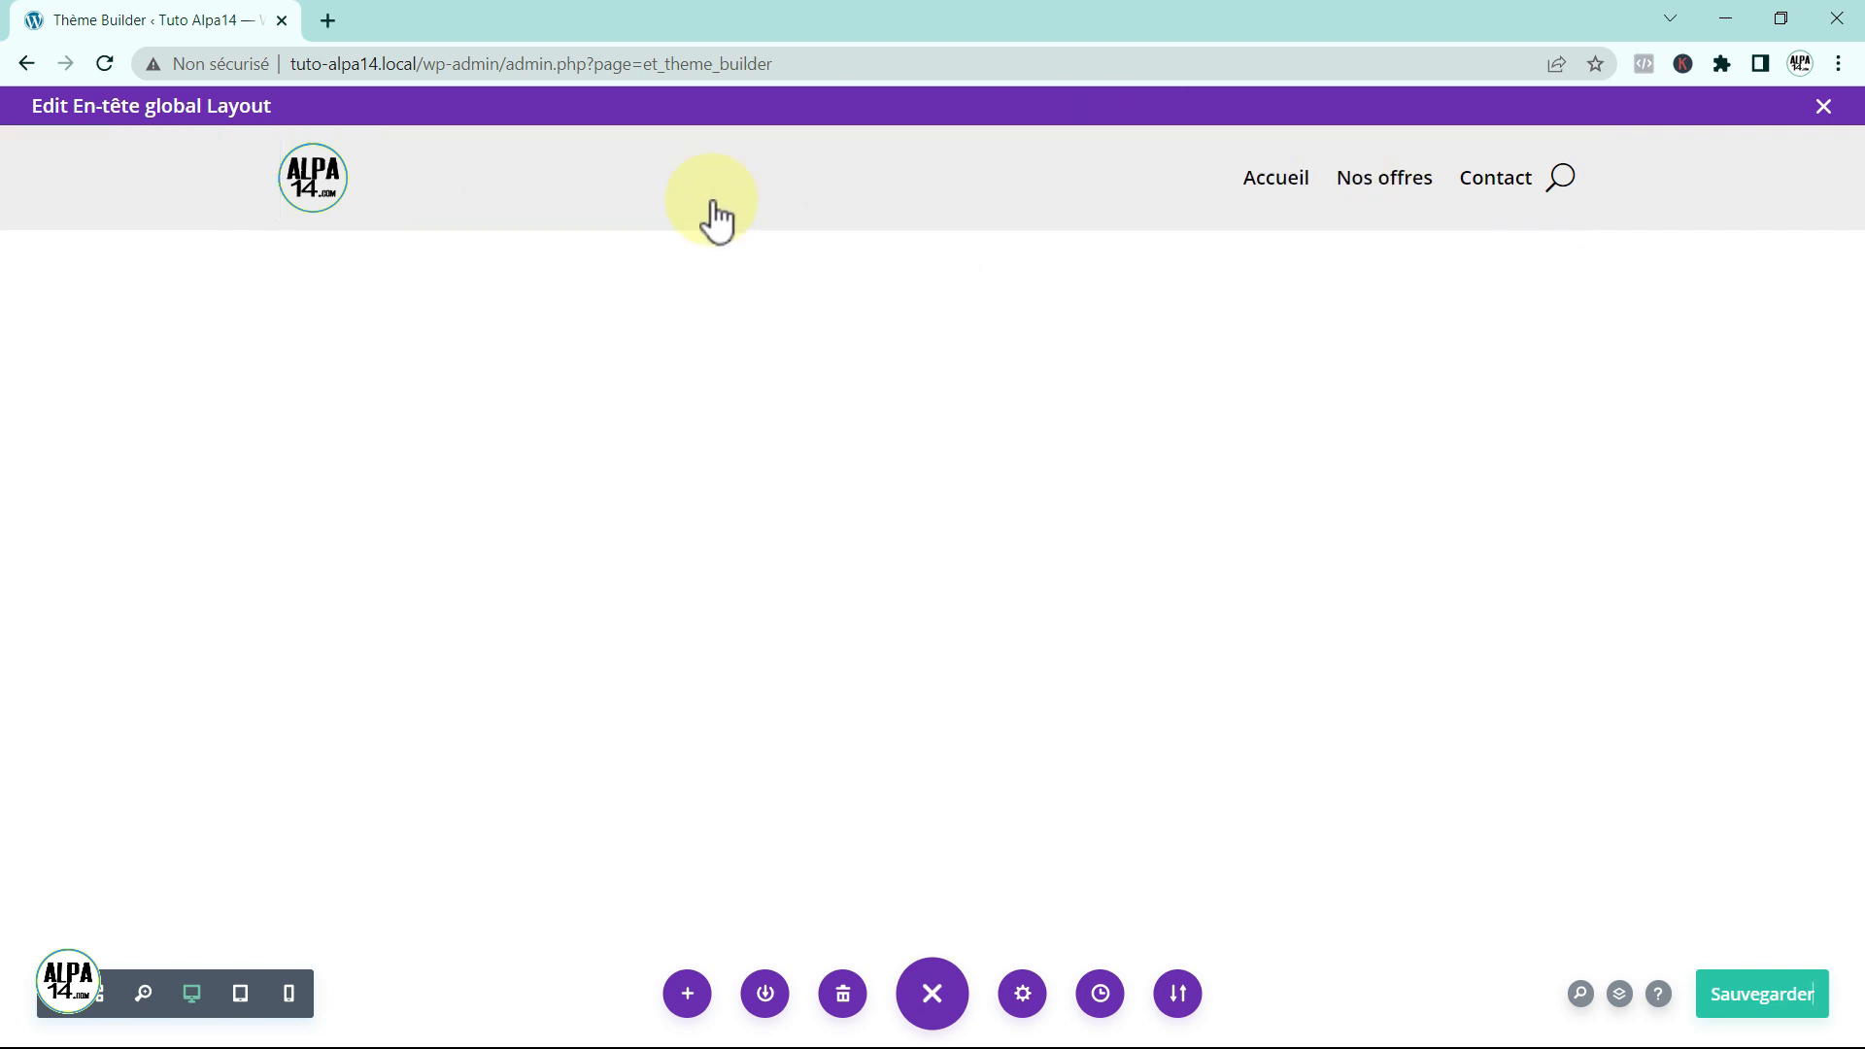
left_click(1762, 988)
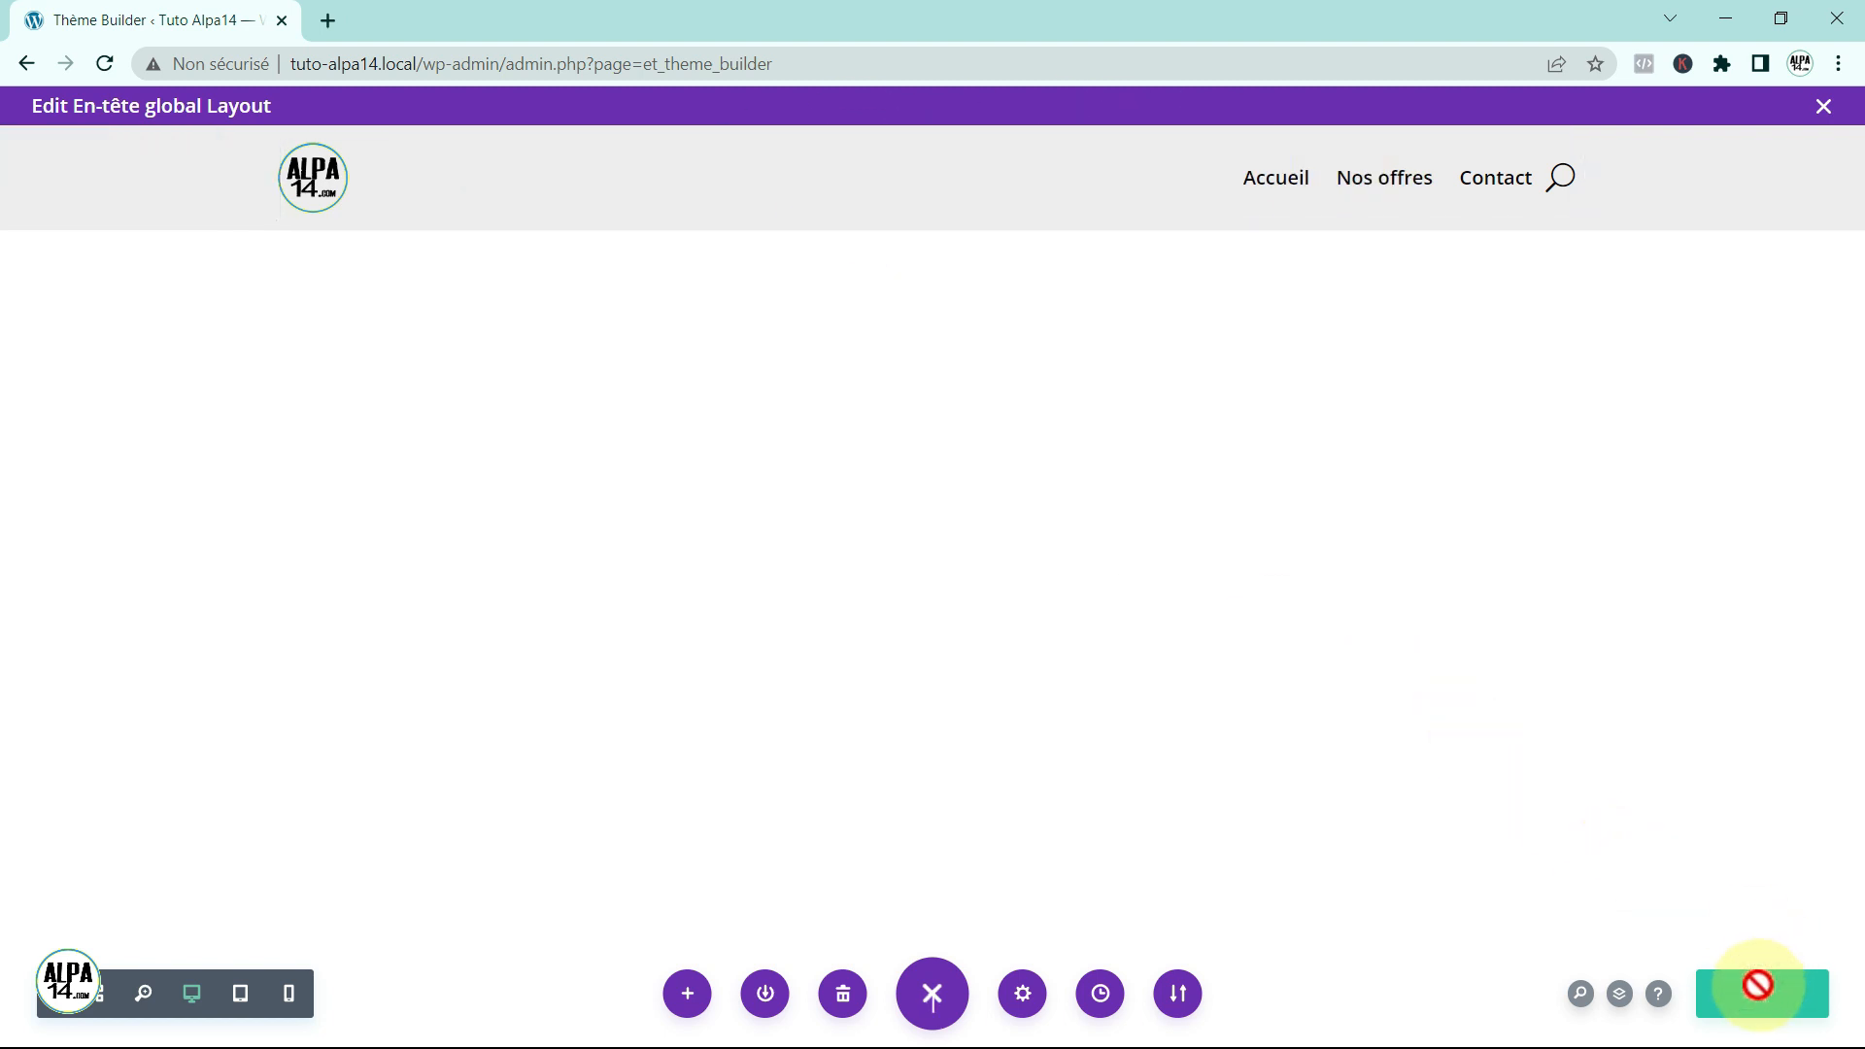
left_click(1824, 107)
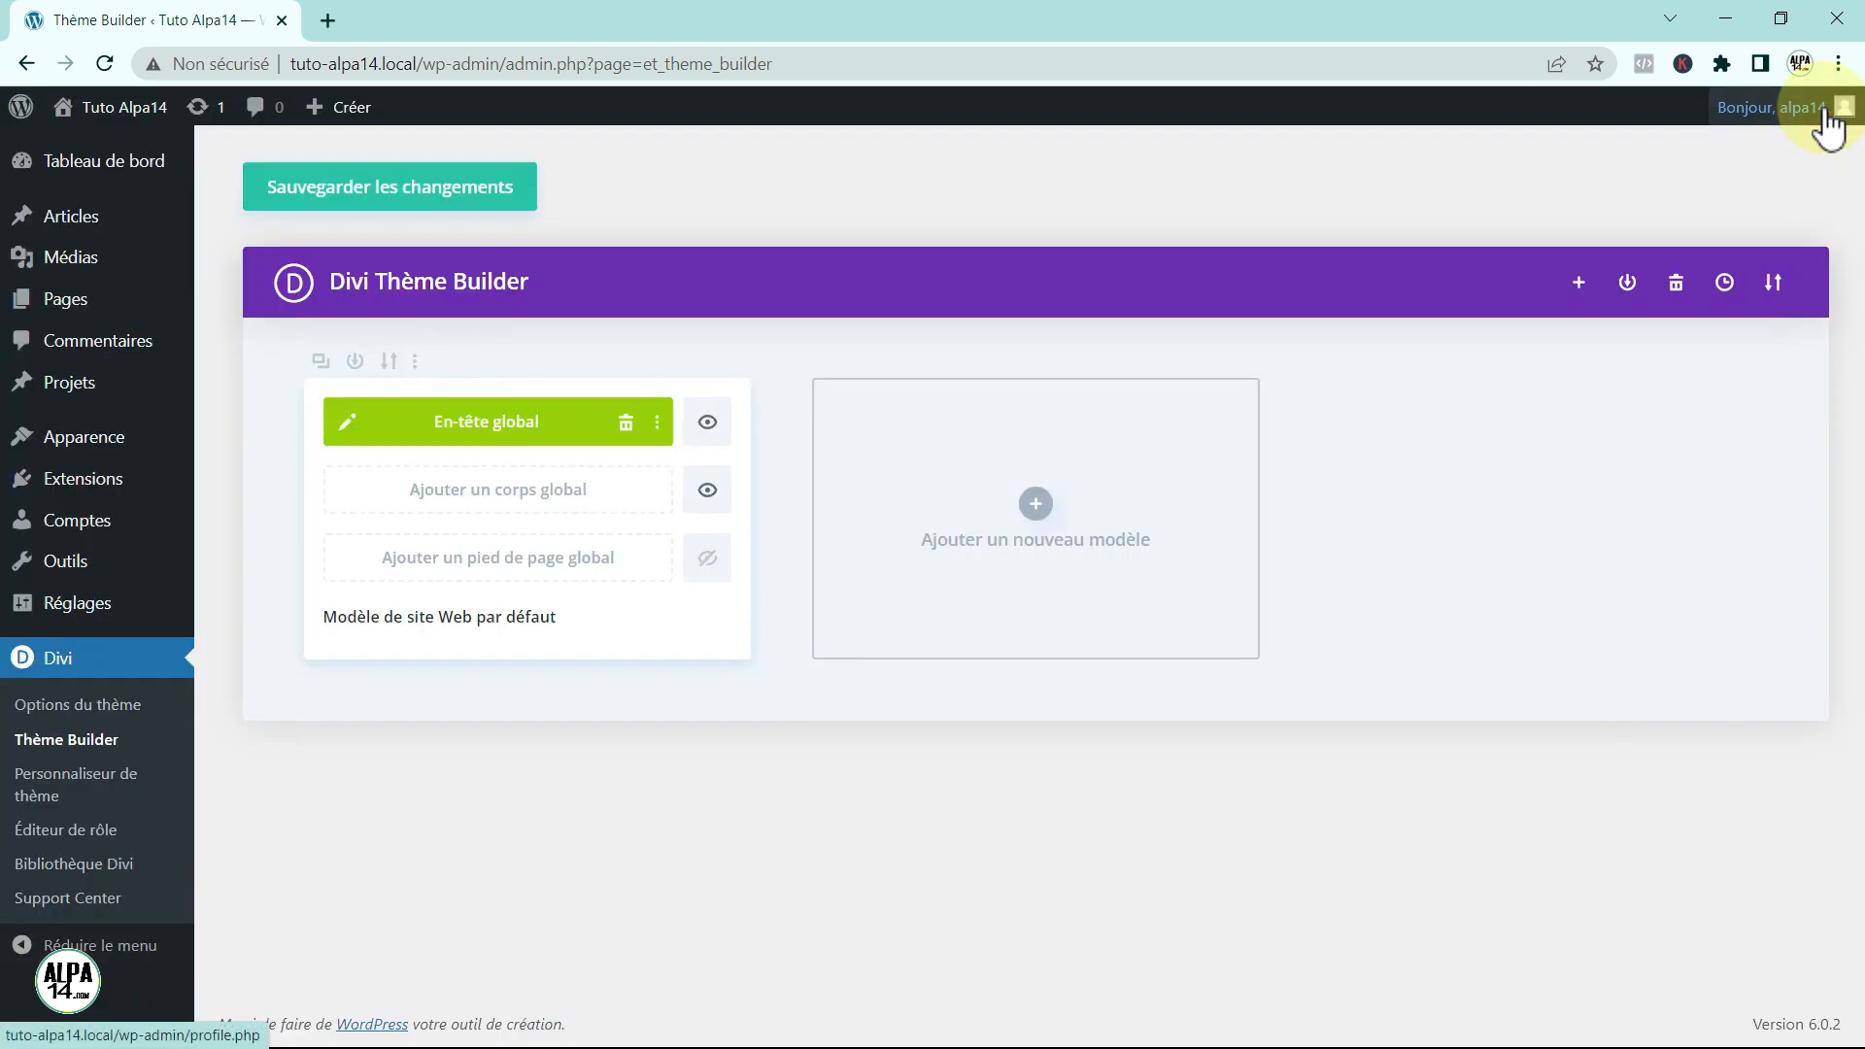
left_click(378, 199)
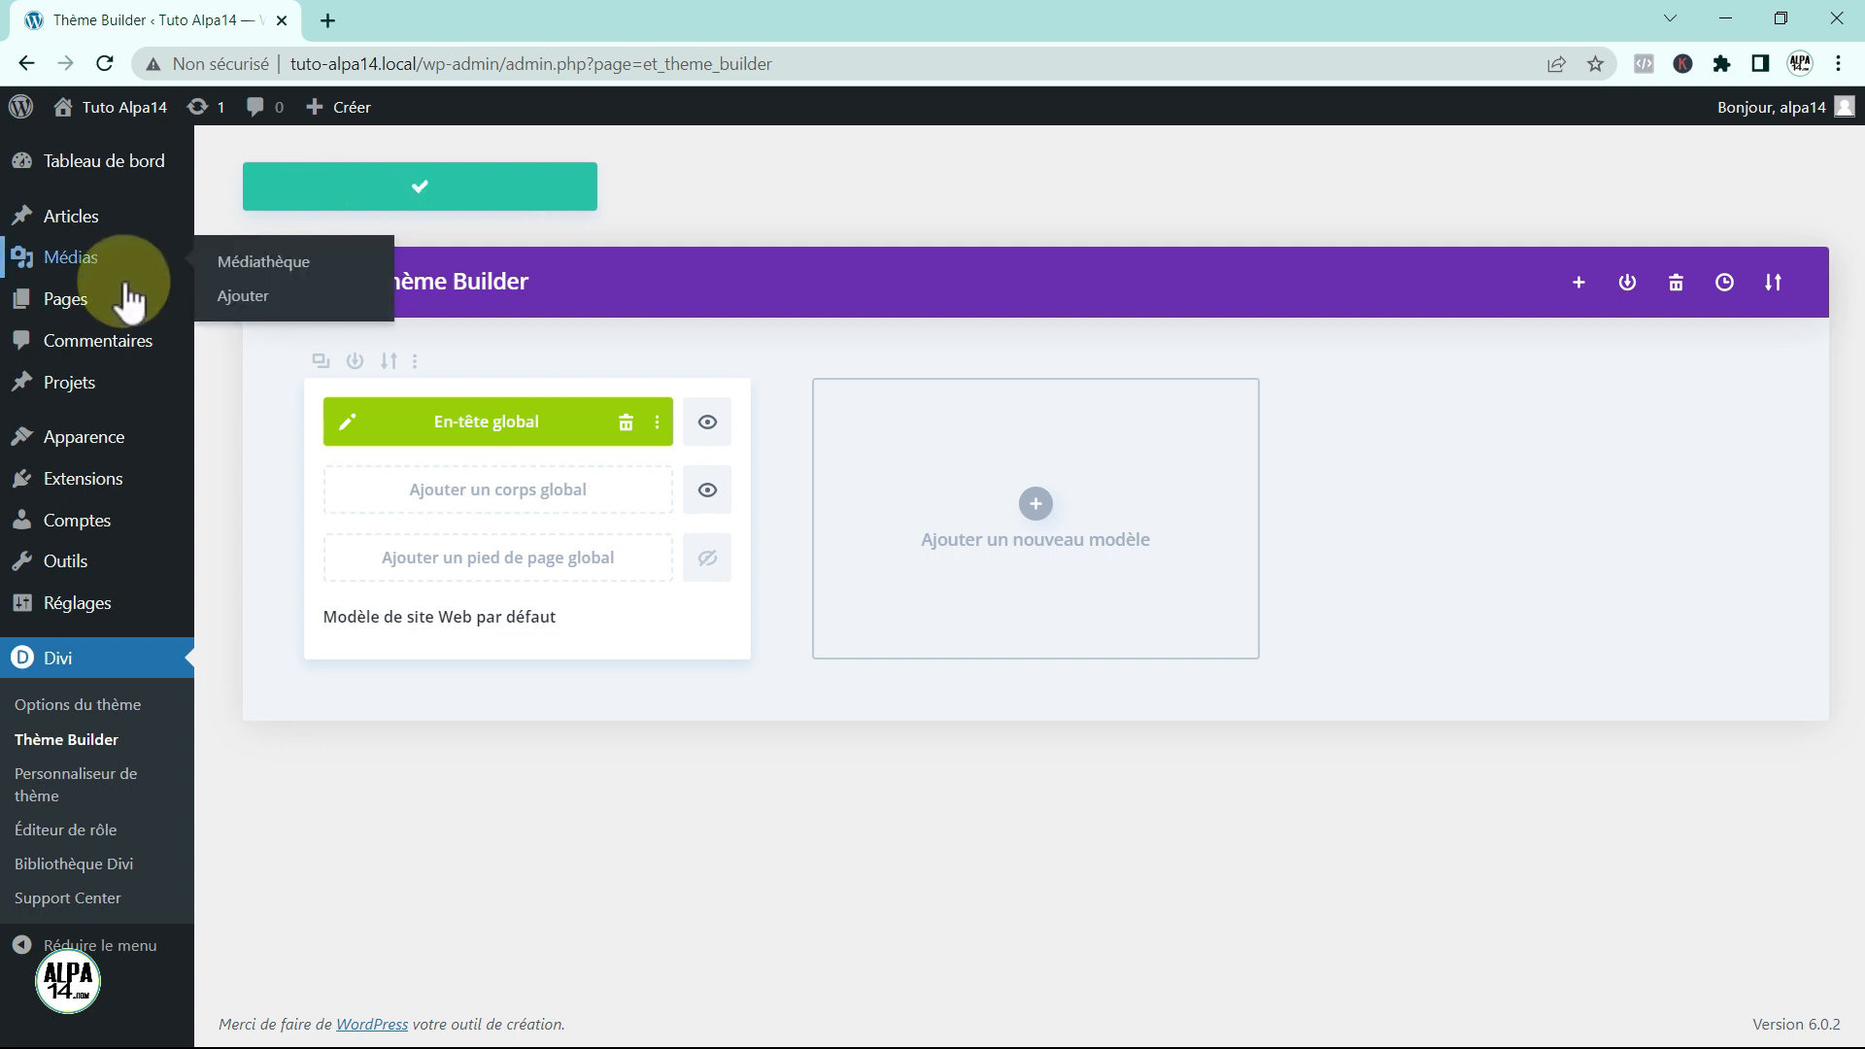
Step: Open the Accueil page from the list of all pages for editing with Divi
left_click(84, 299)
left_click(257, 307)
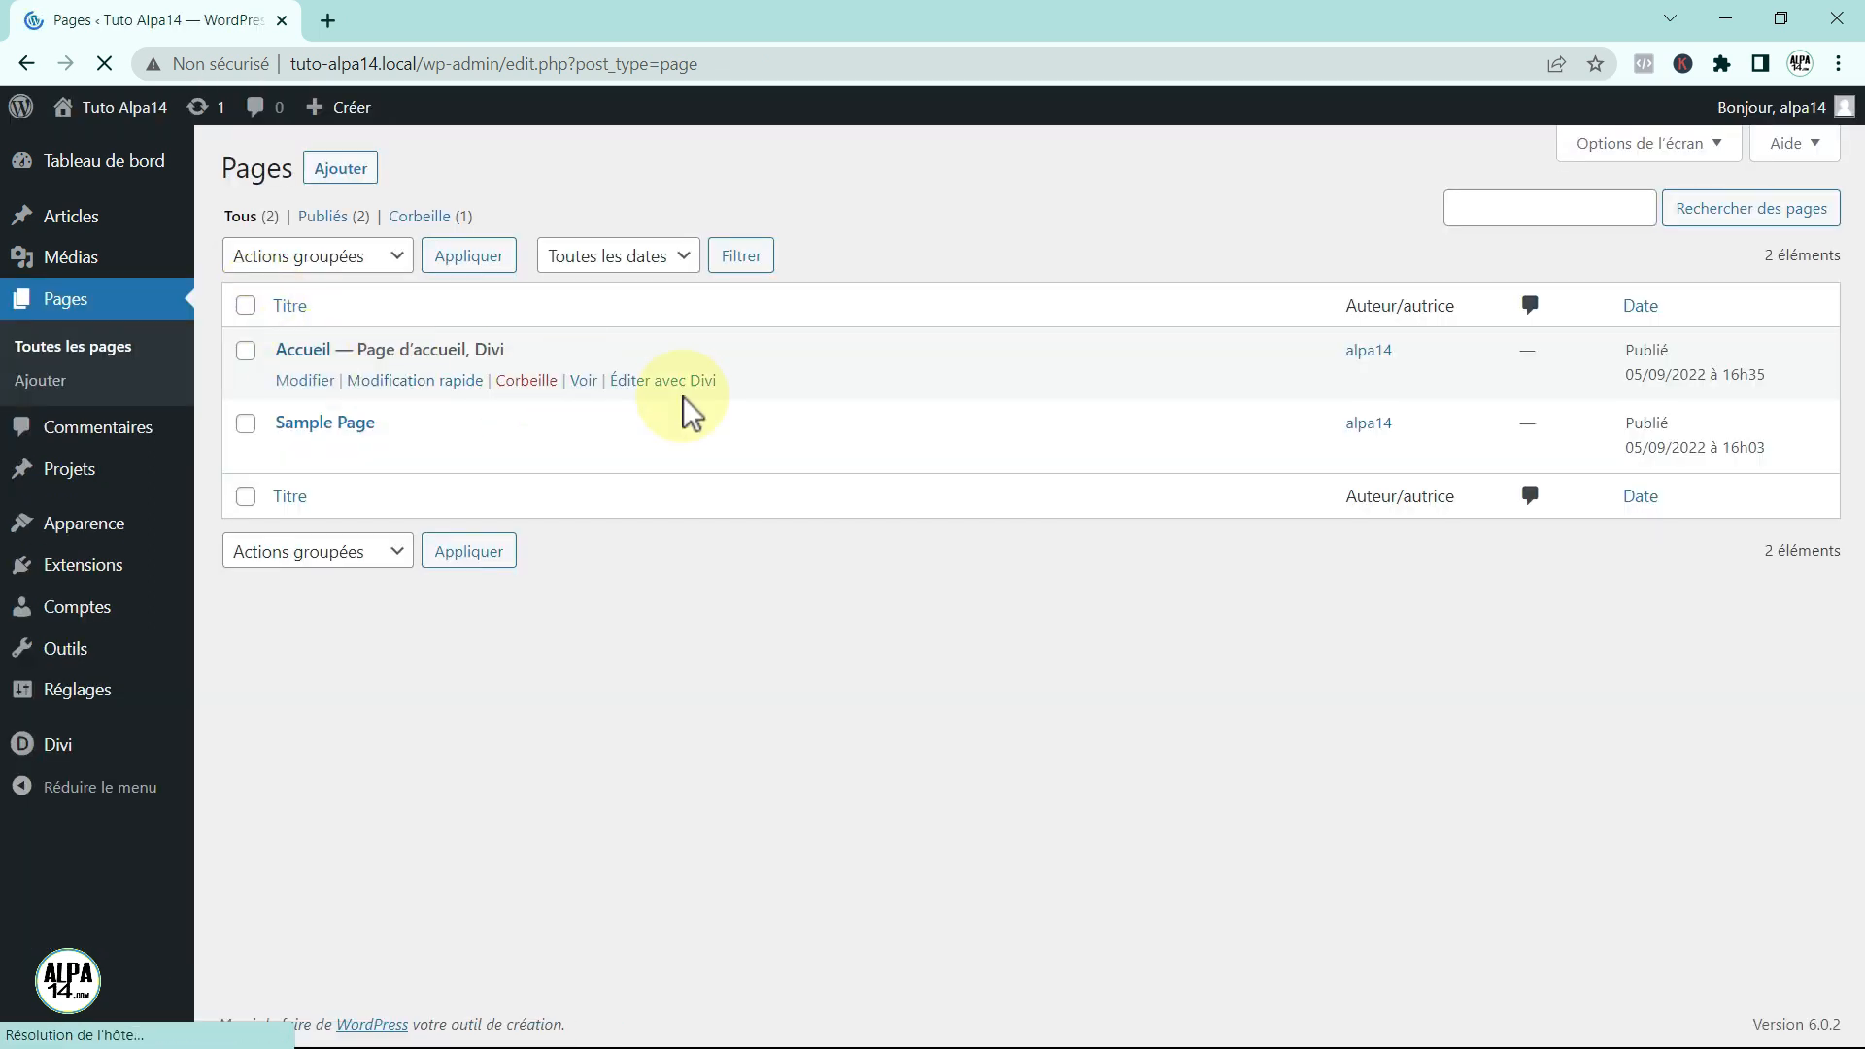
left_click(682, 380)
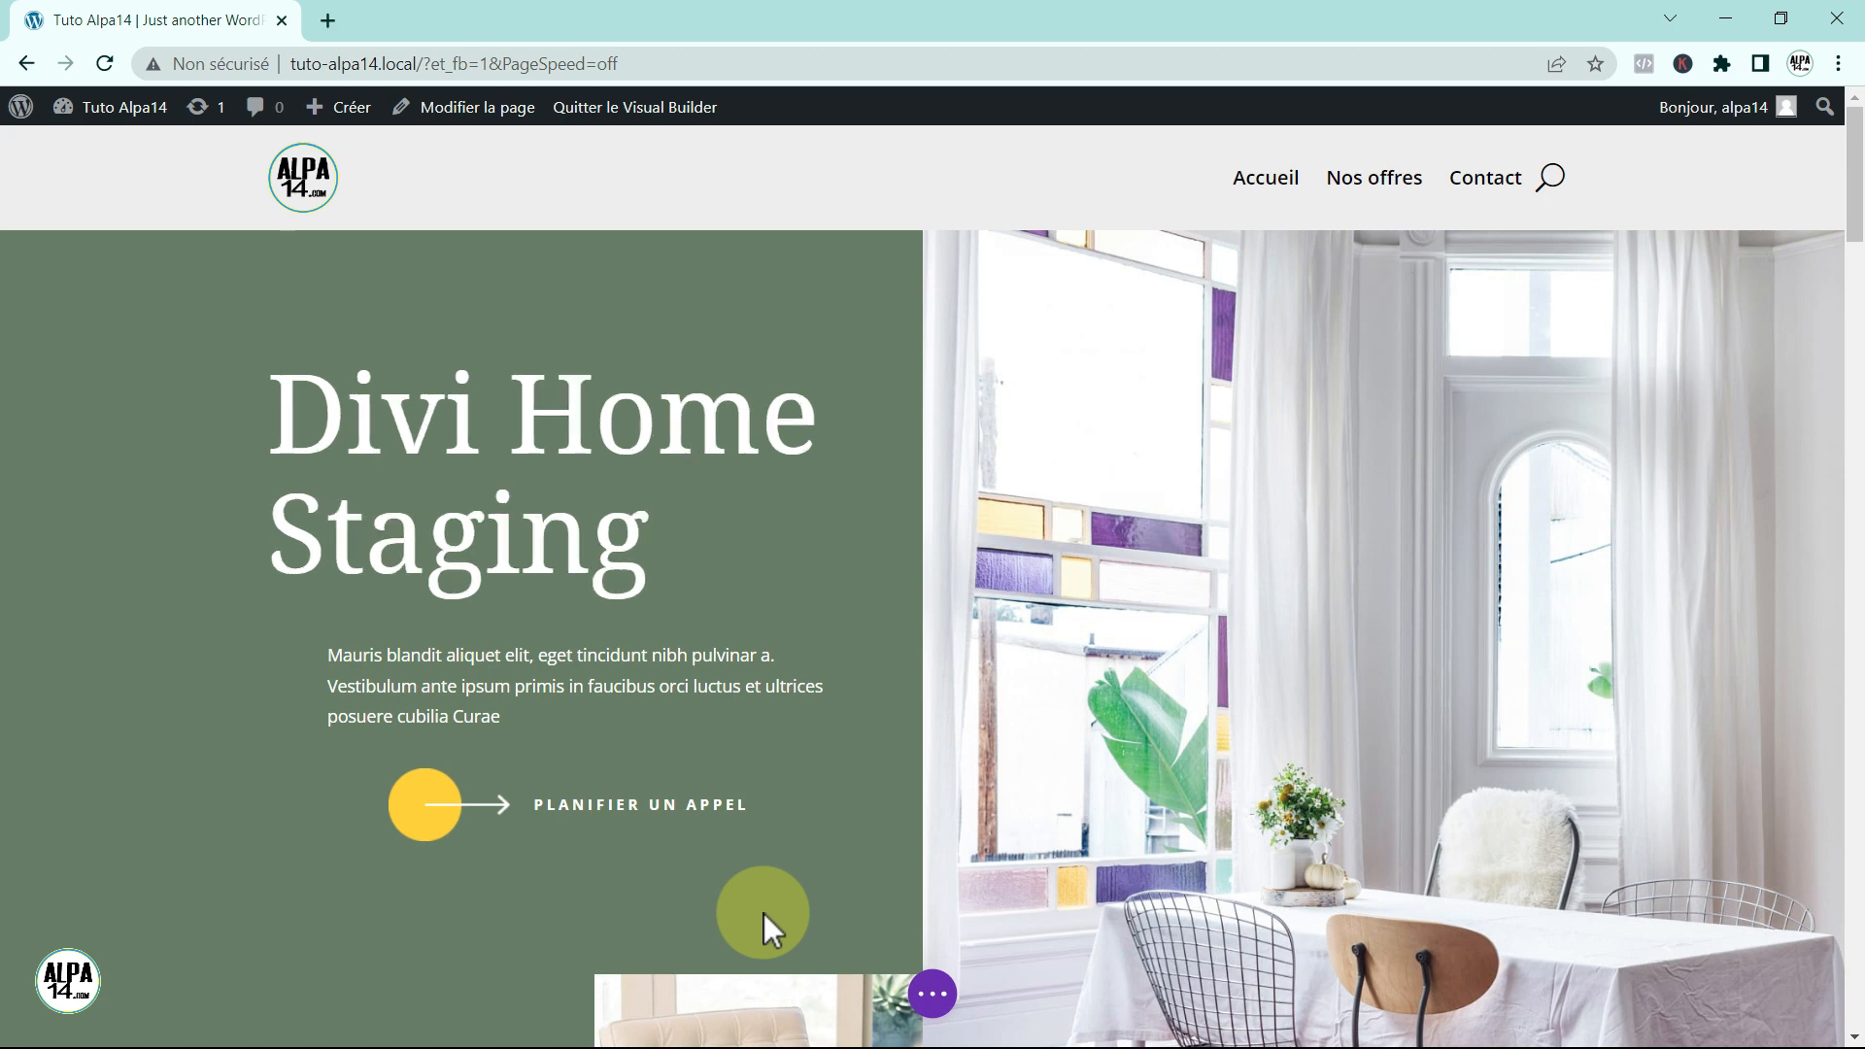
Step: Set the header template section's Sticky Position scroll effect to Stick to Top, save the section and scroll the page to test it
mouse_move(999, 205)
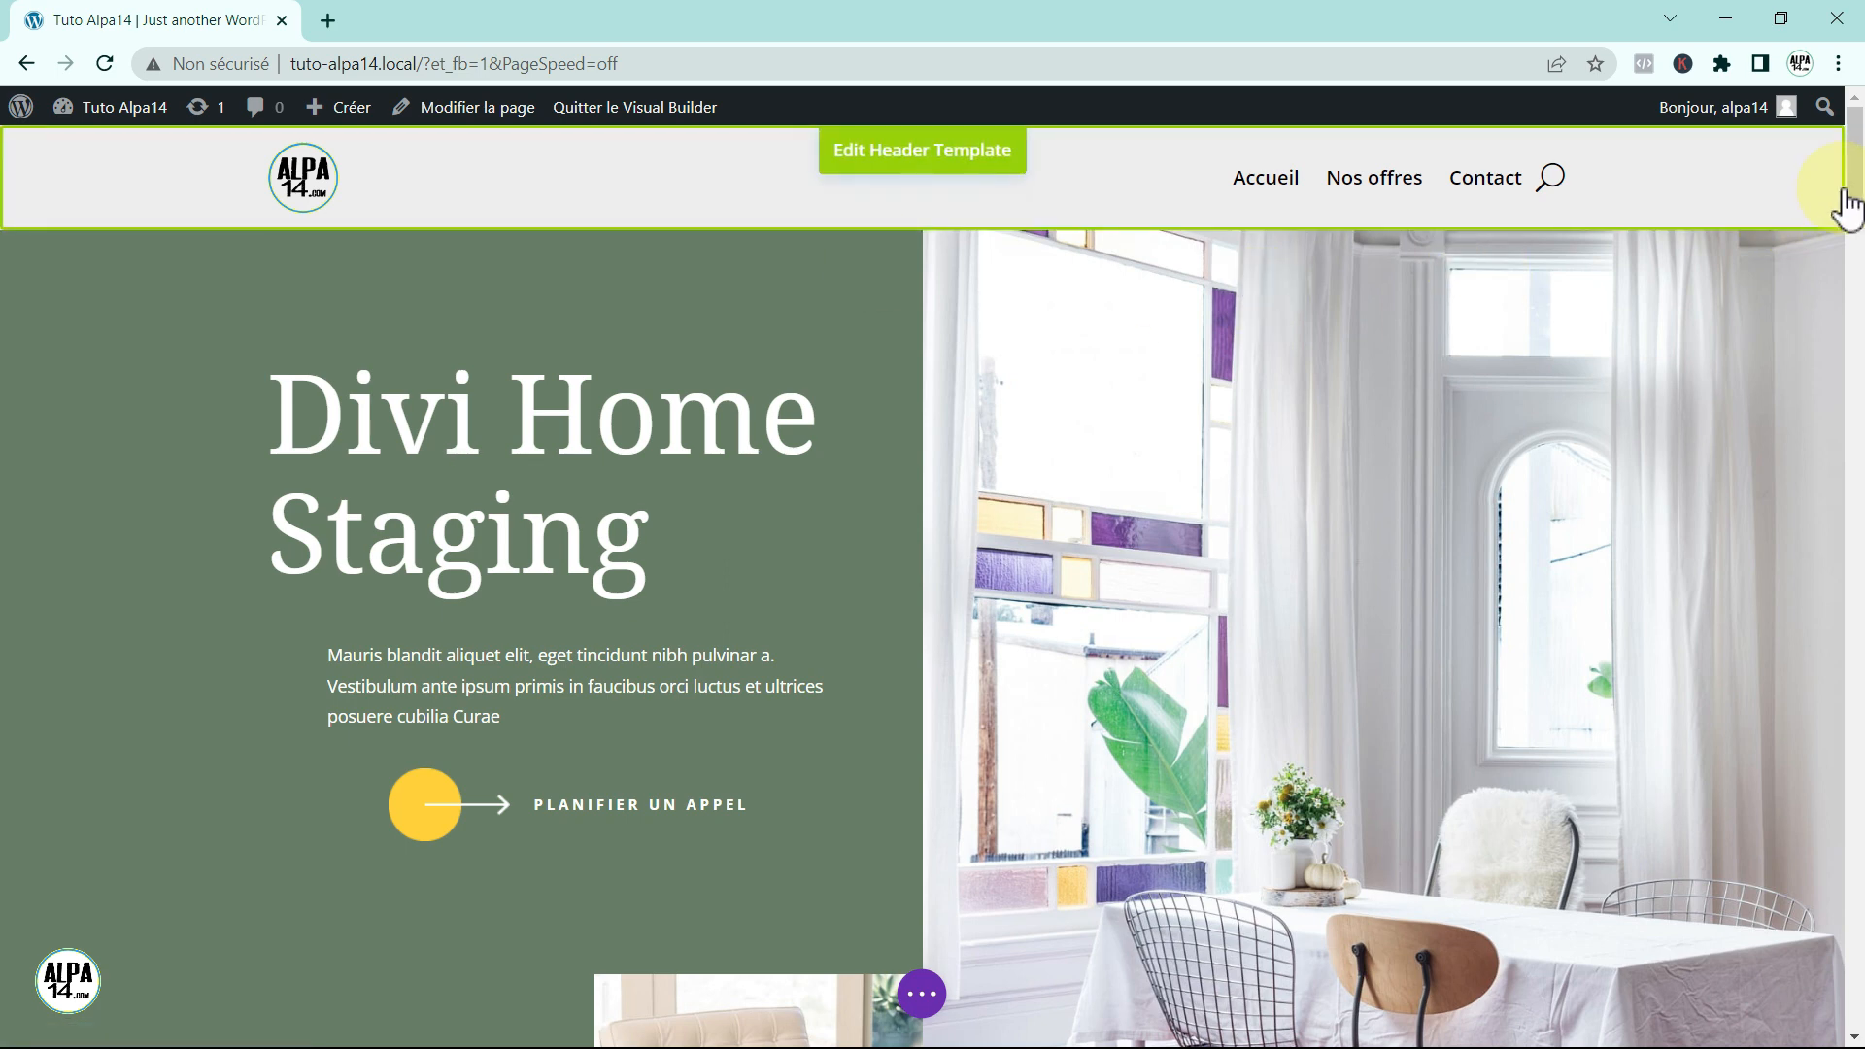
left_click_drag(1855, 177, 1781, 167)
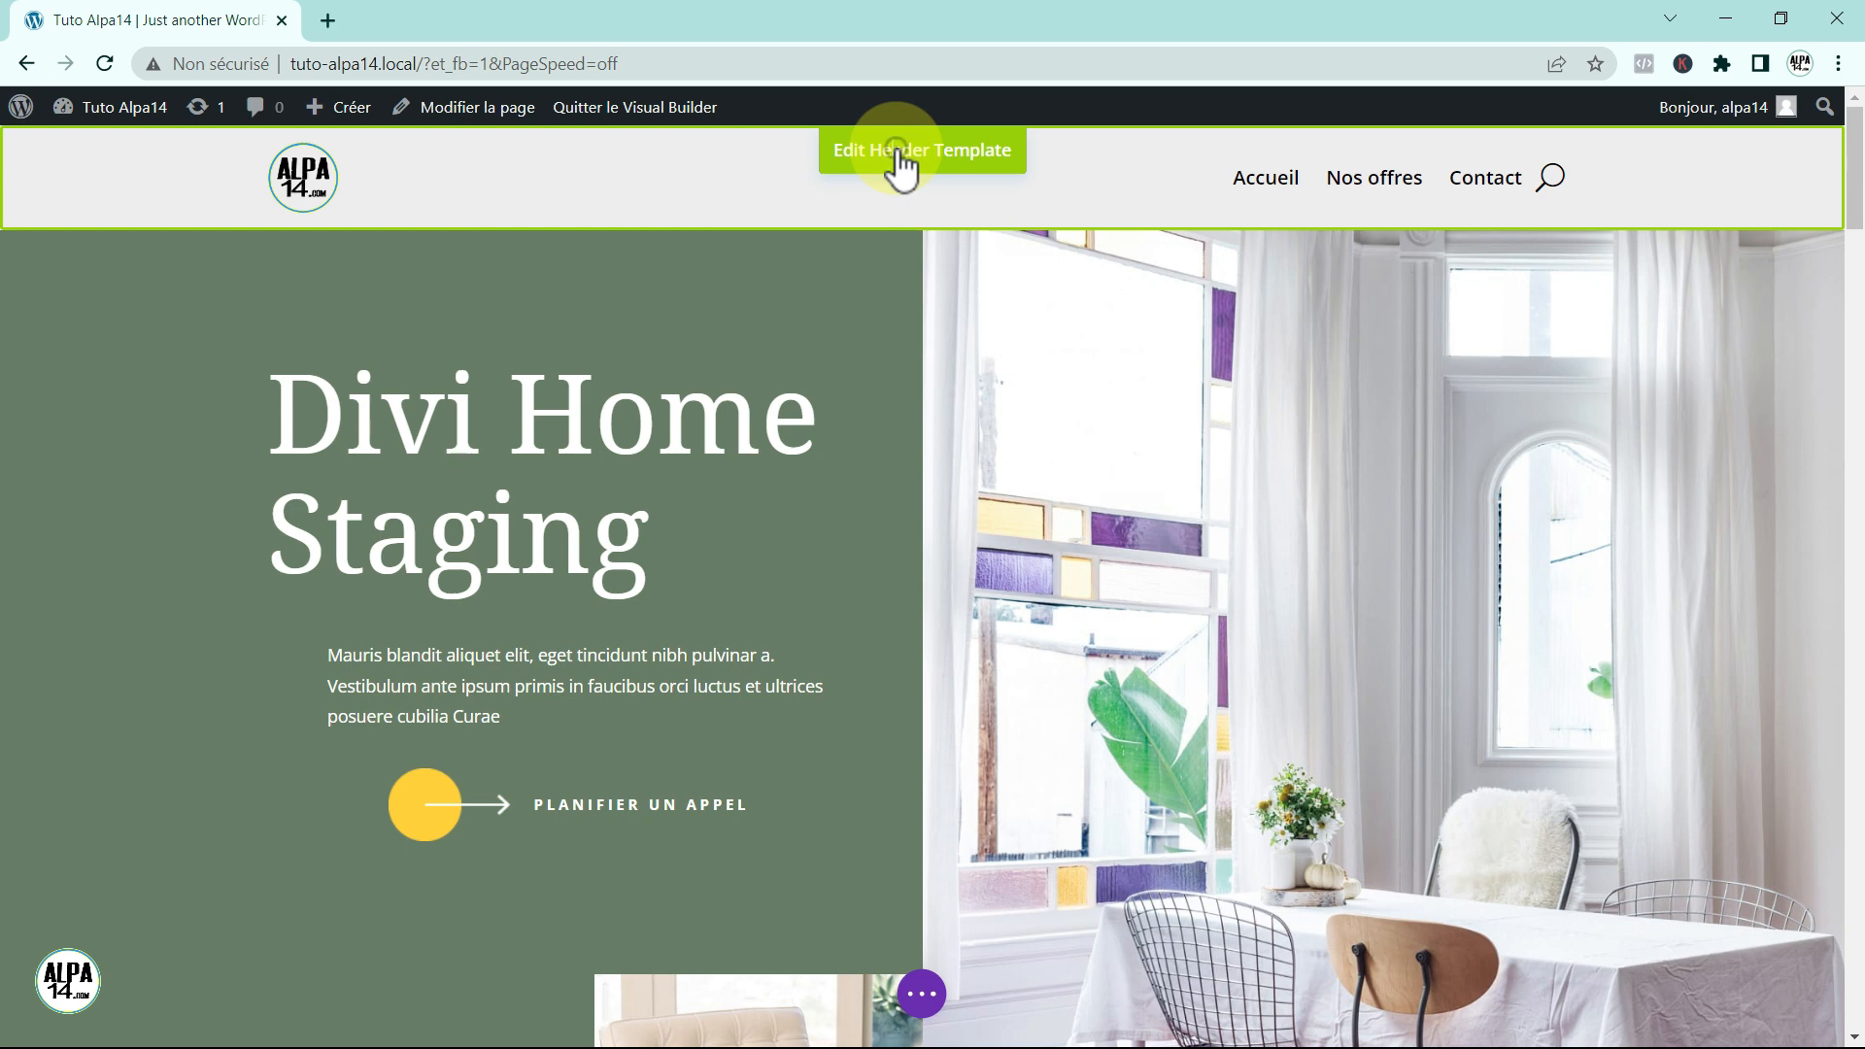
left_click(901, 160)
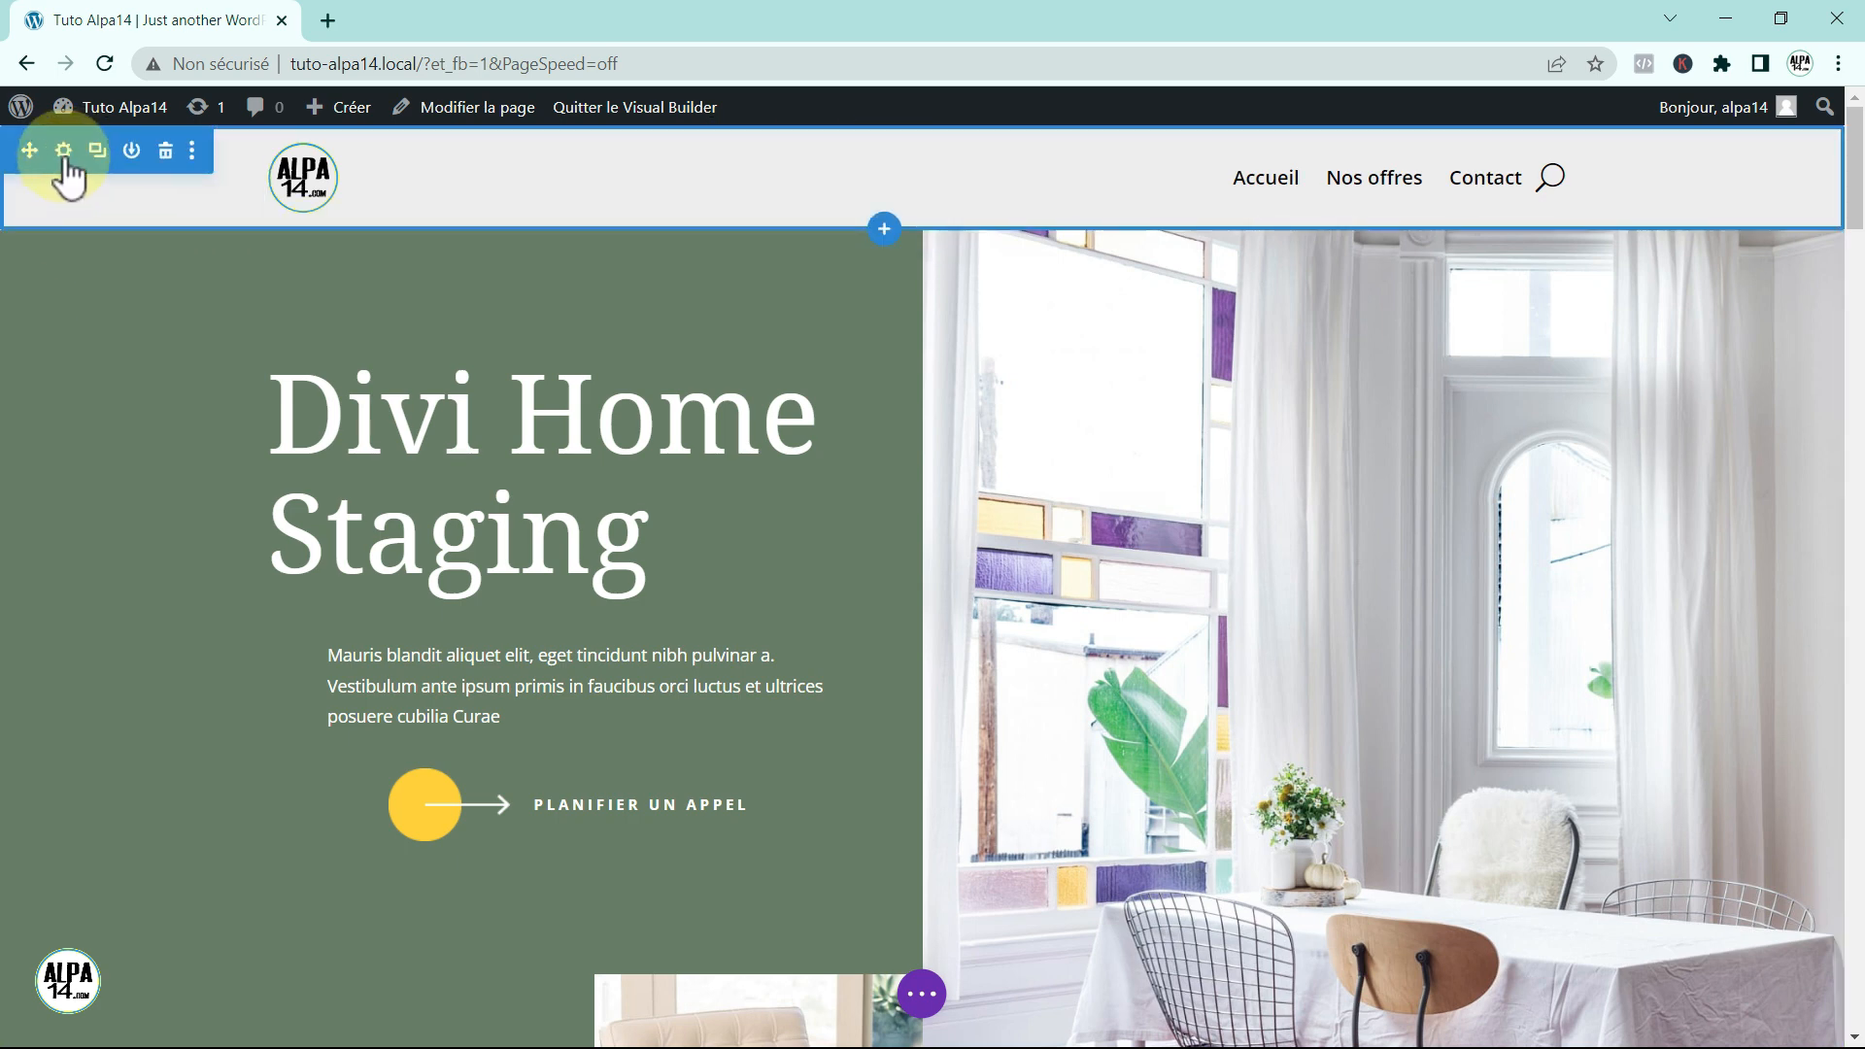
left_click(65, 151)
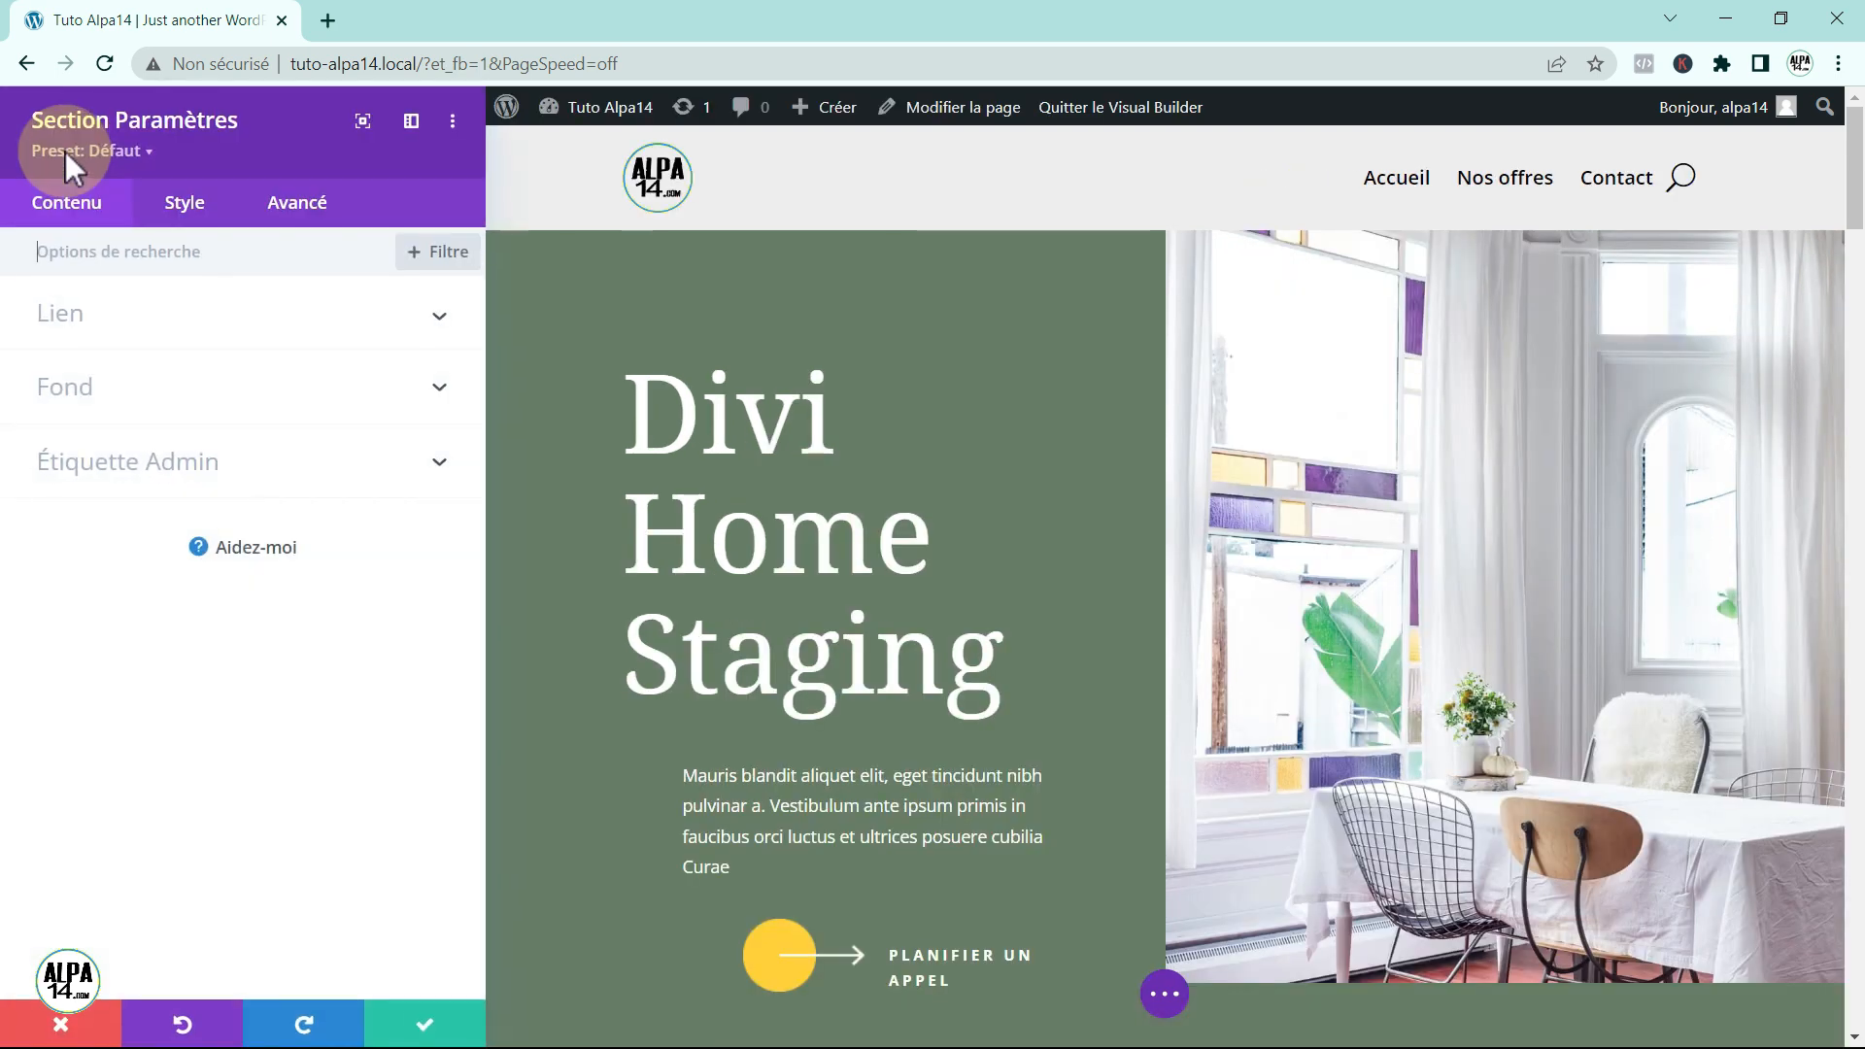
left_click(309, 206)
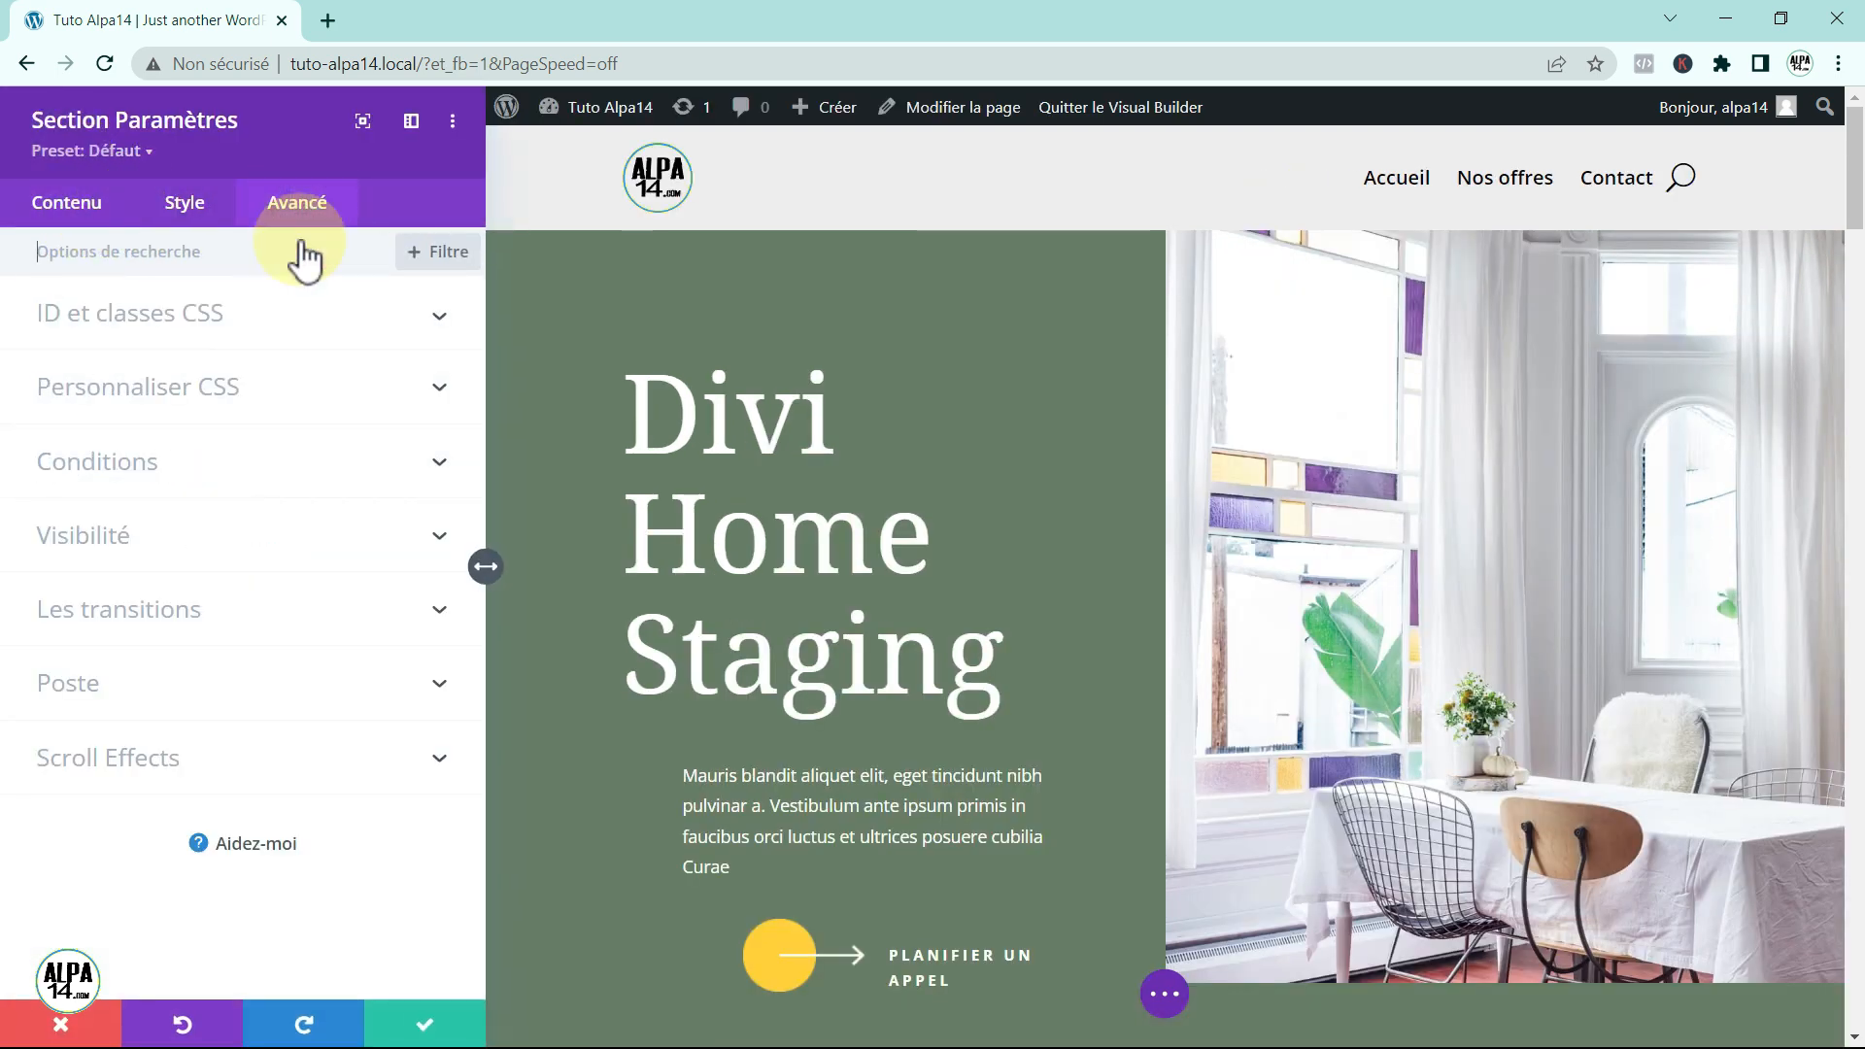
left_click(179, 764)
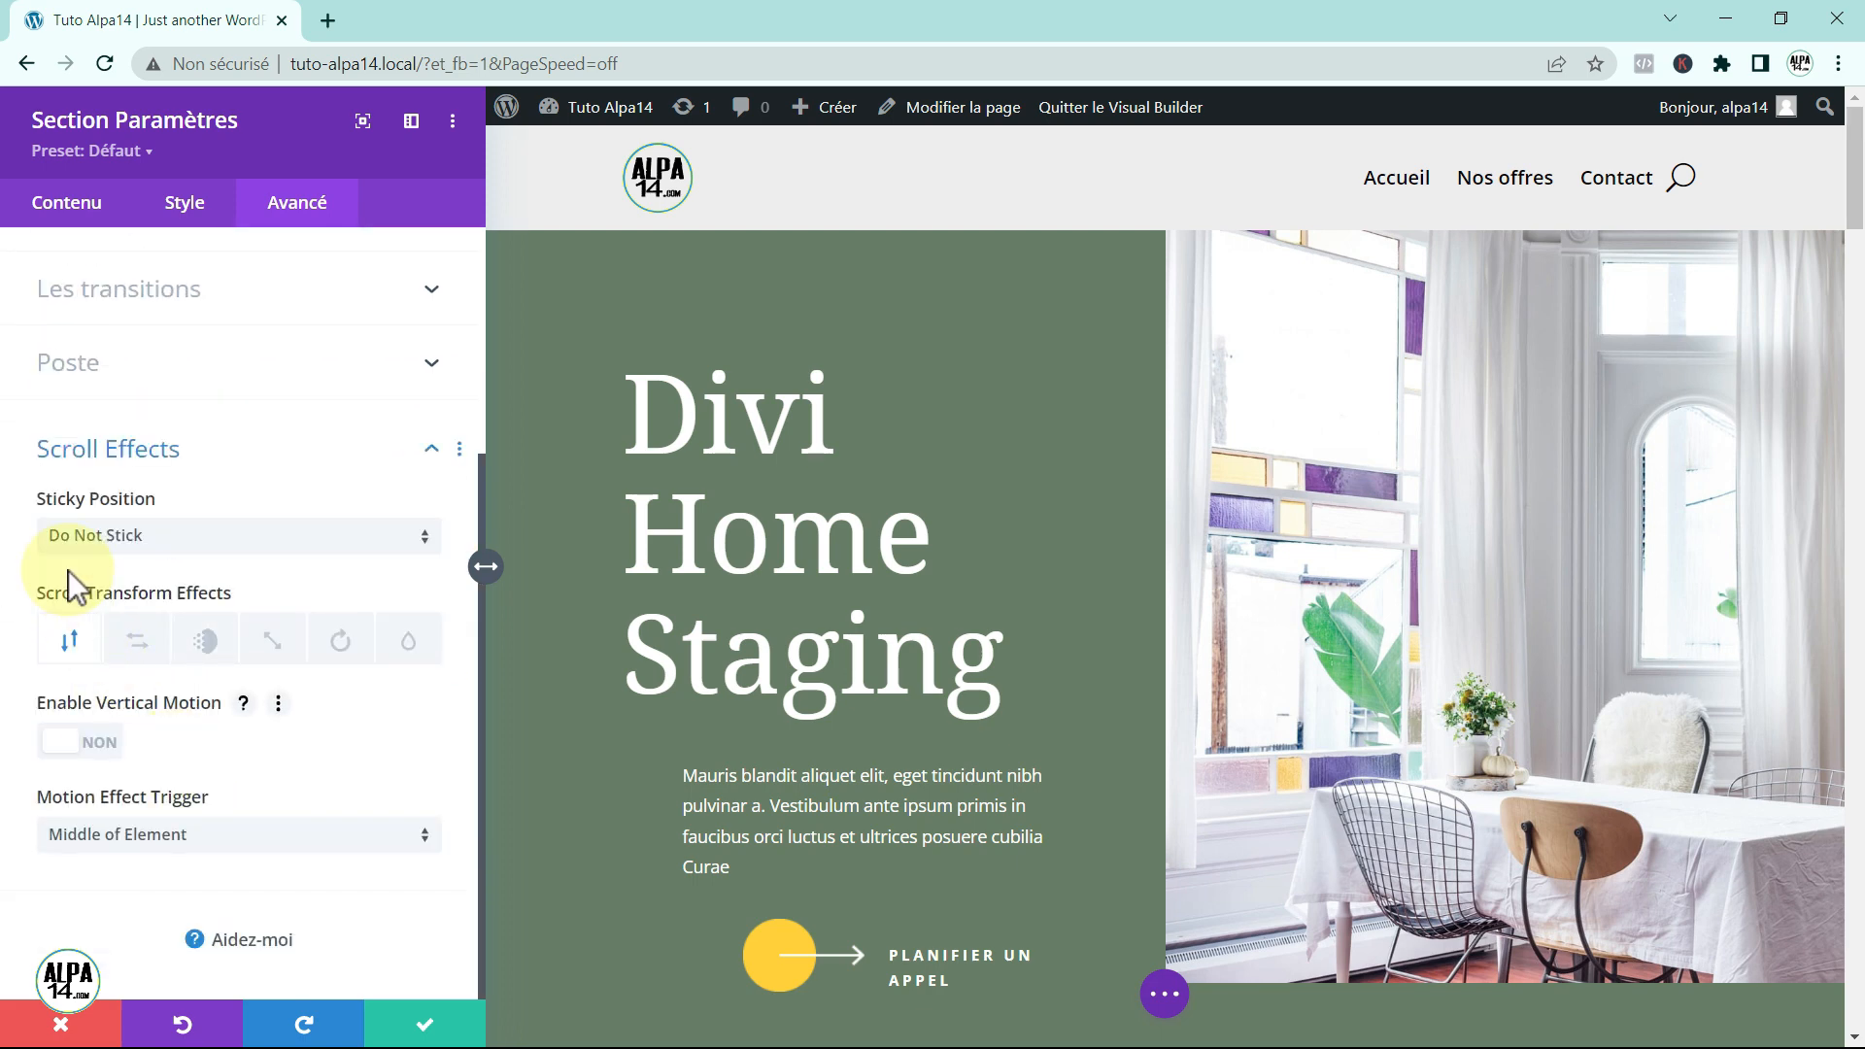
left_click(423, 544)
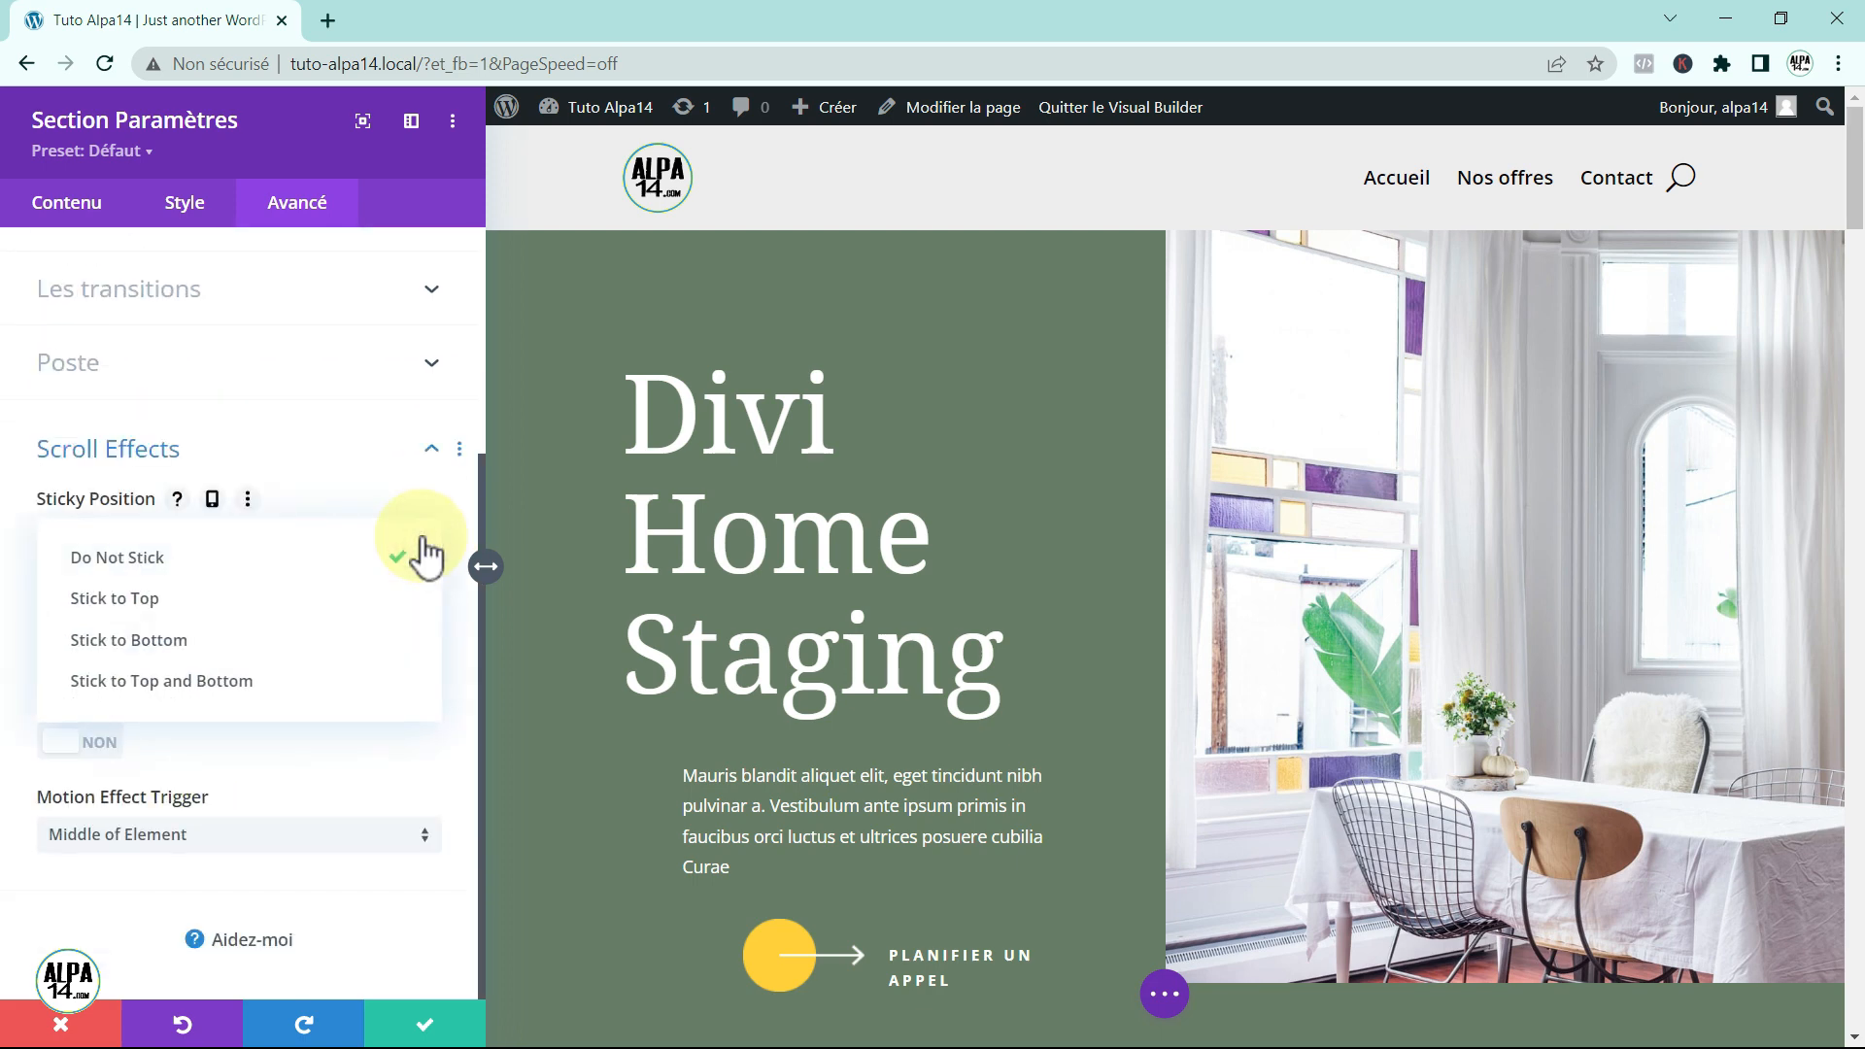
left_click(189, 597)
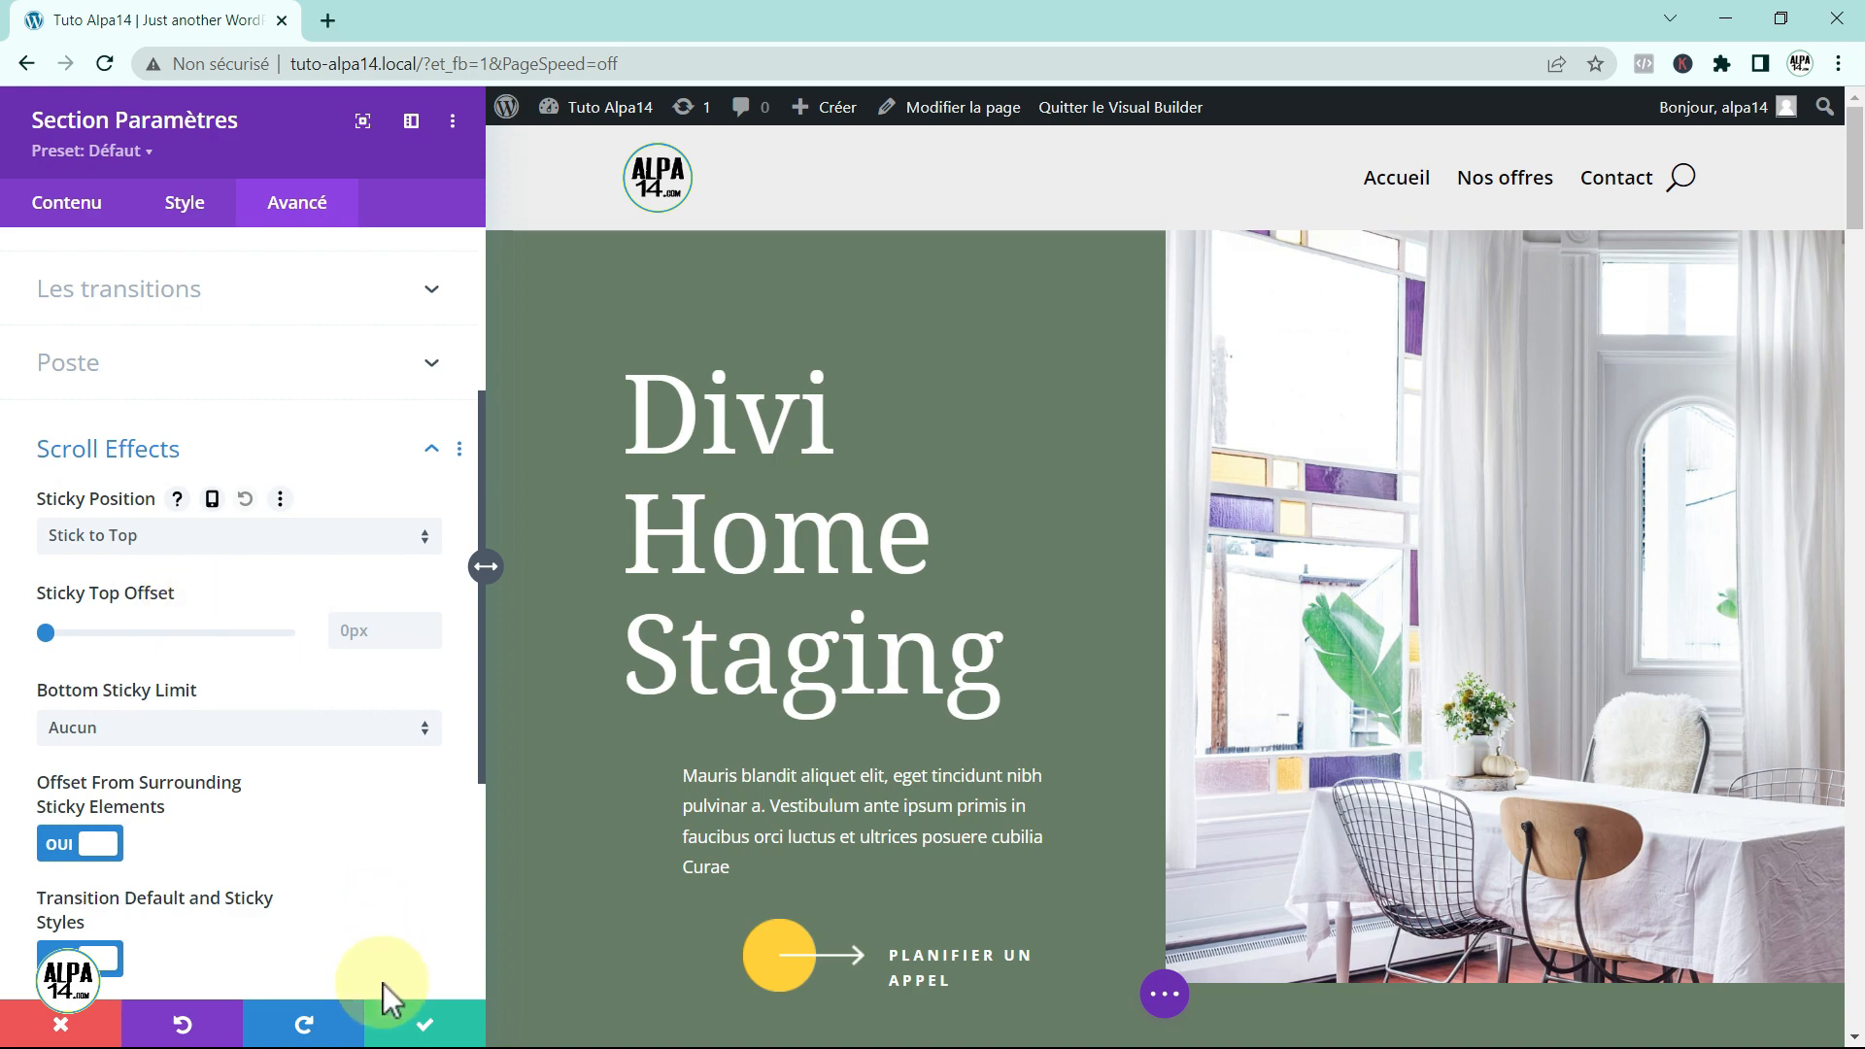
left_click(410, 1028)
scroll(1465, 574, "down", 2)
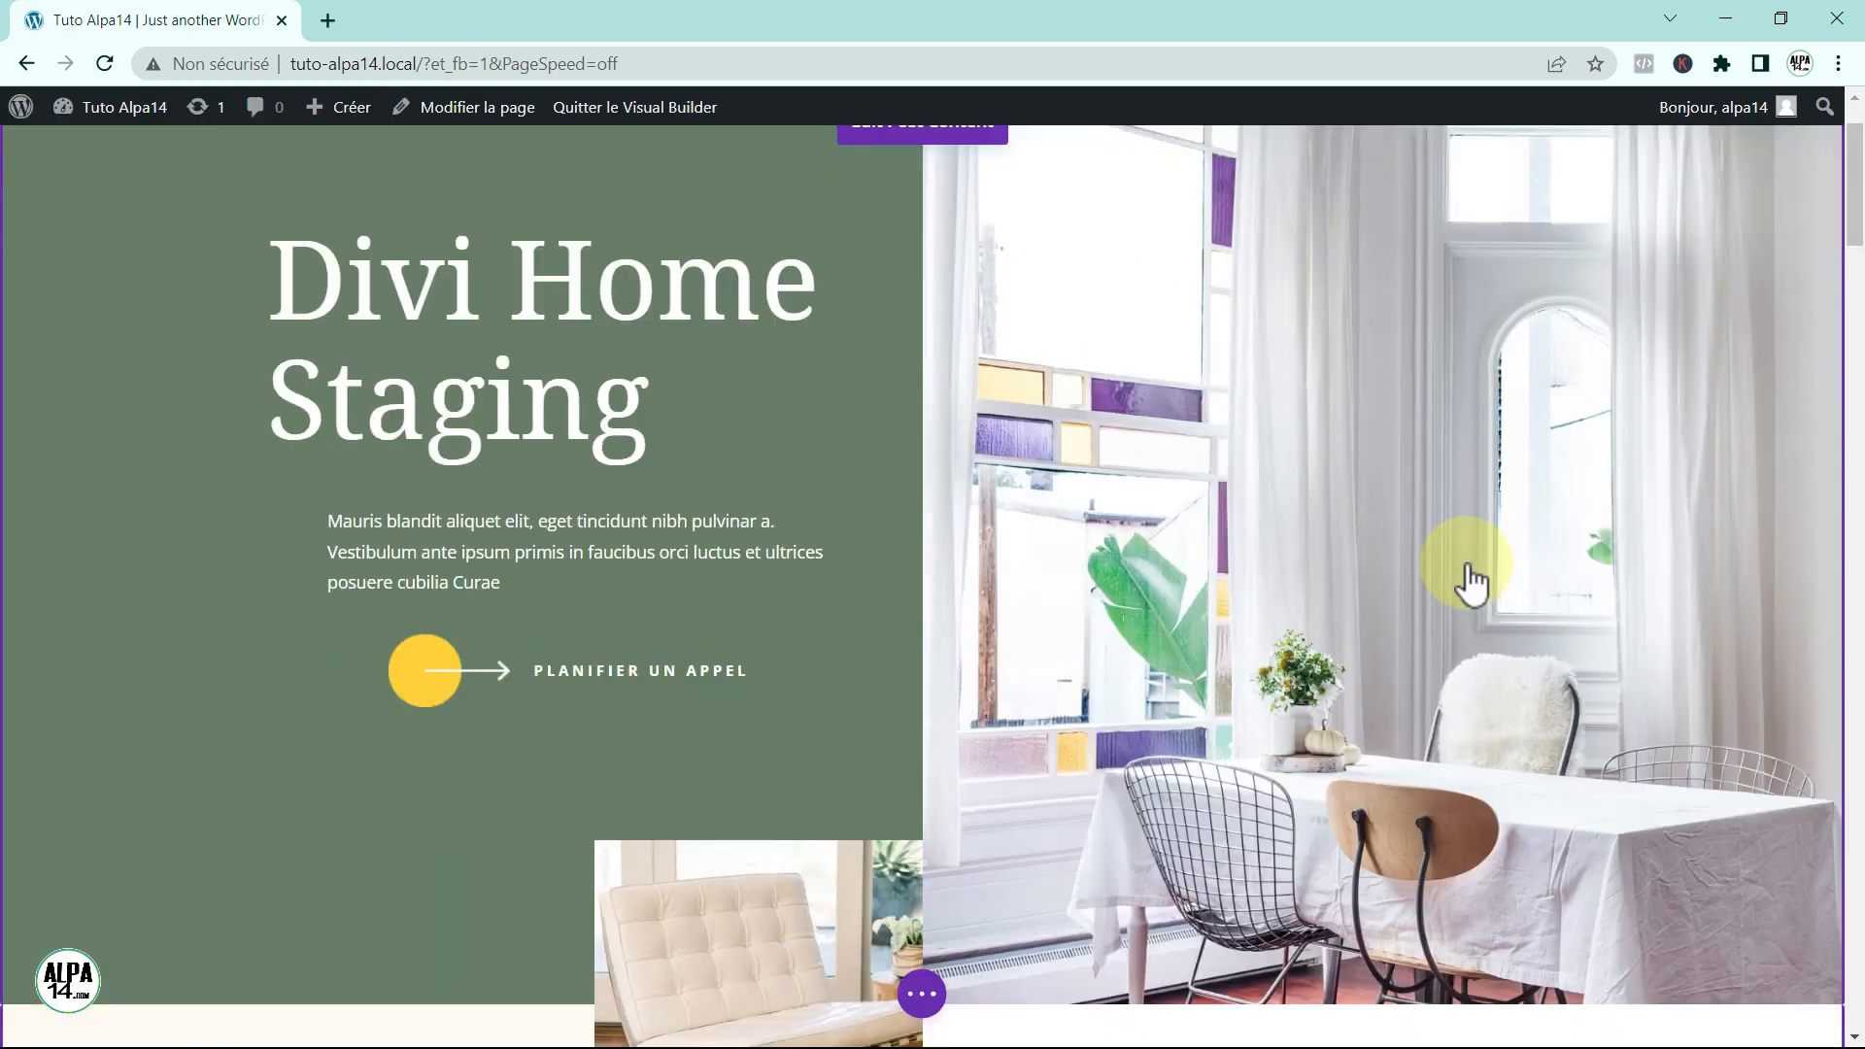
scroll(1465, 574, "up", 2)
mouse_move(1850, 180)
left_mouse_down()
mouse_move(1833, 486)
mouse_move(1850, 179)
left_mouse_up()
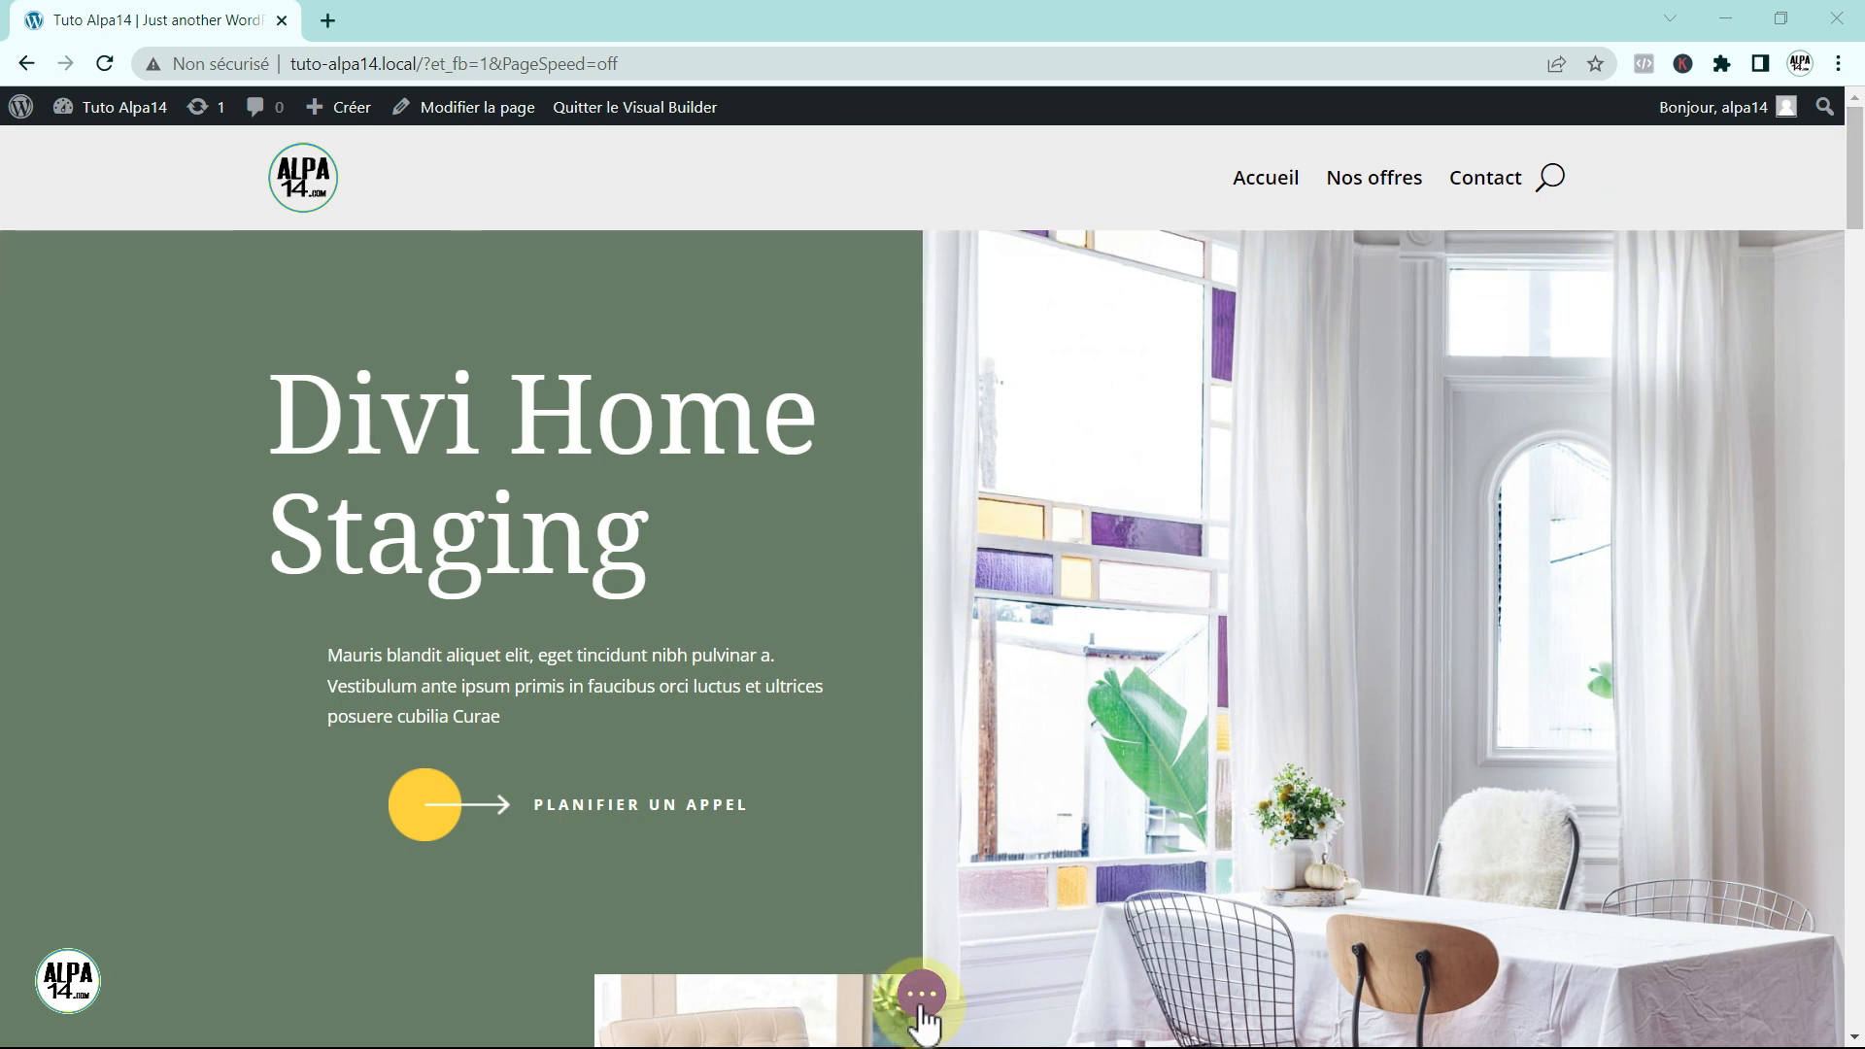
Step: Paste CSS into the page's custom CSS that hides the regular menu and displays the mobile menu as flex from a 980px minimum width
left_click(921, 999)
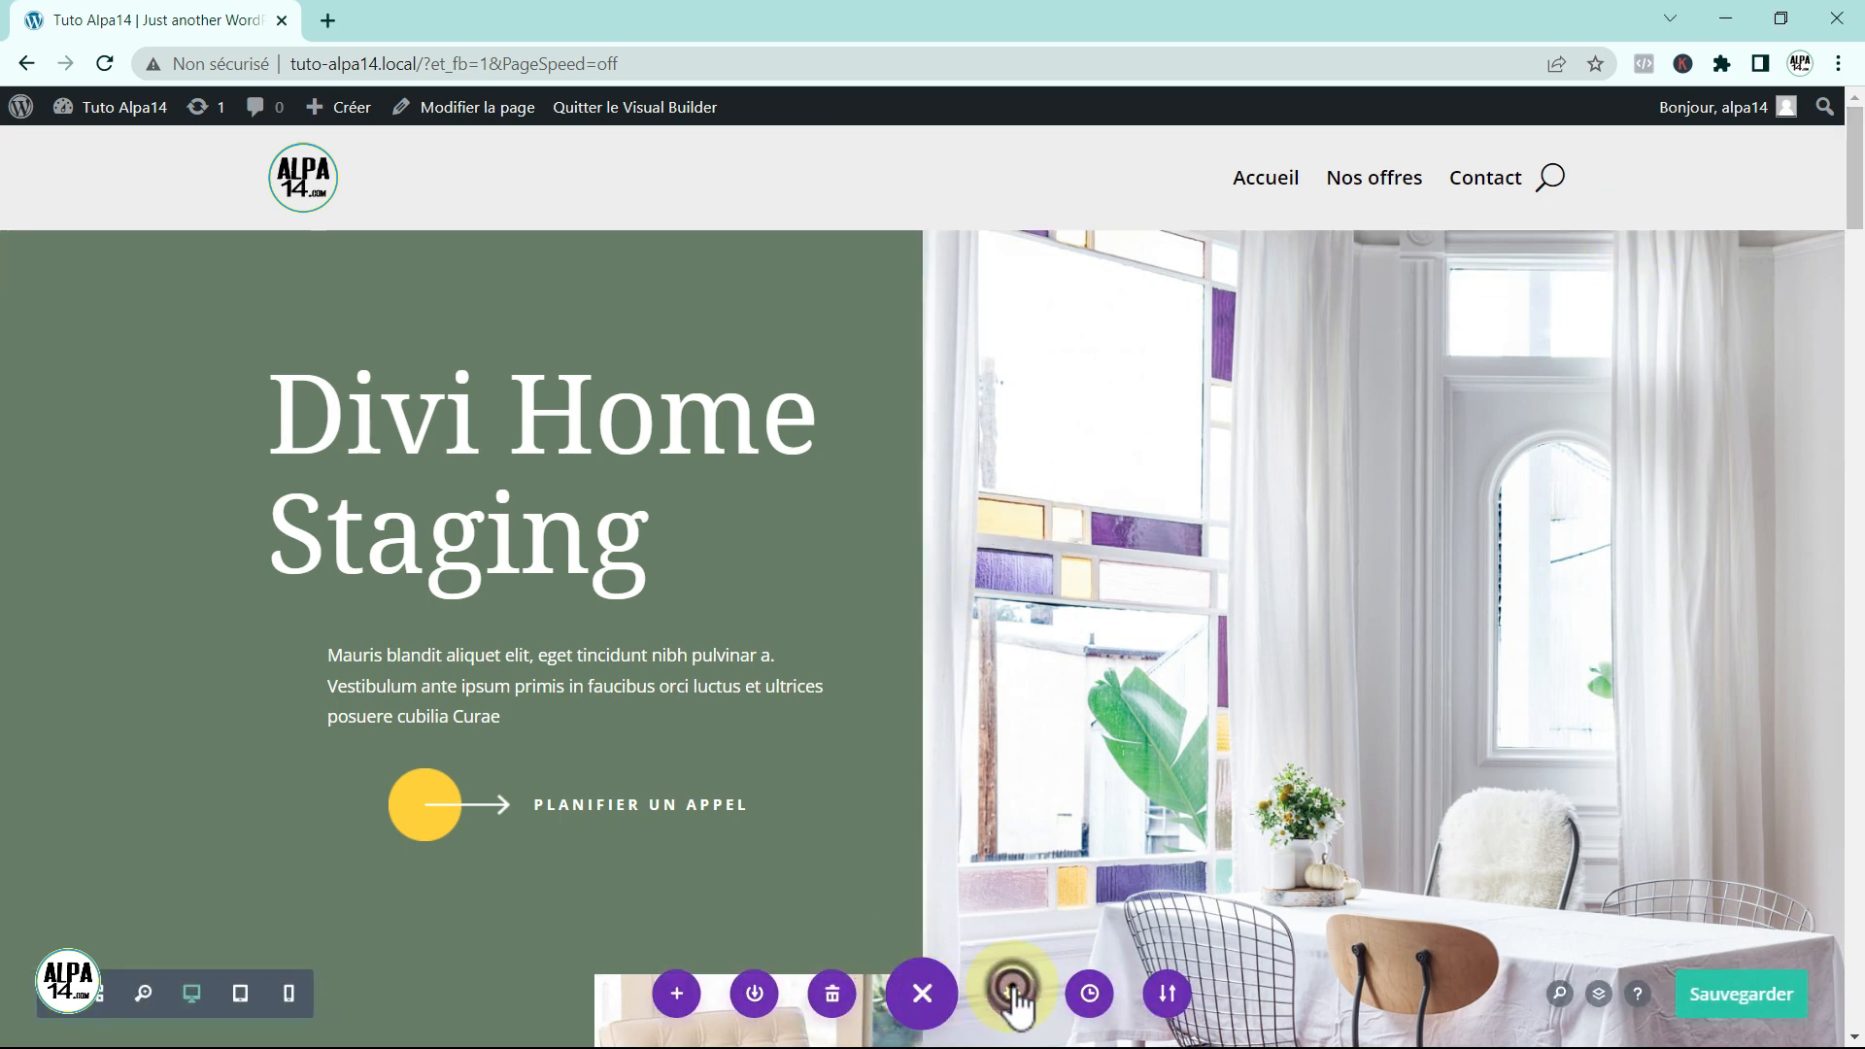
left_click(1012, 993)
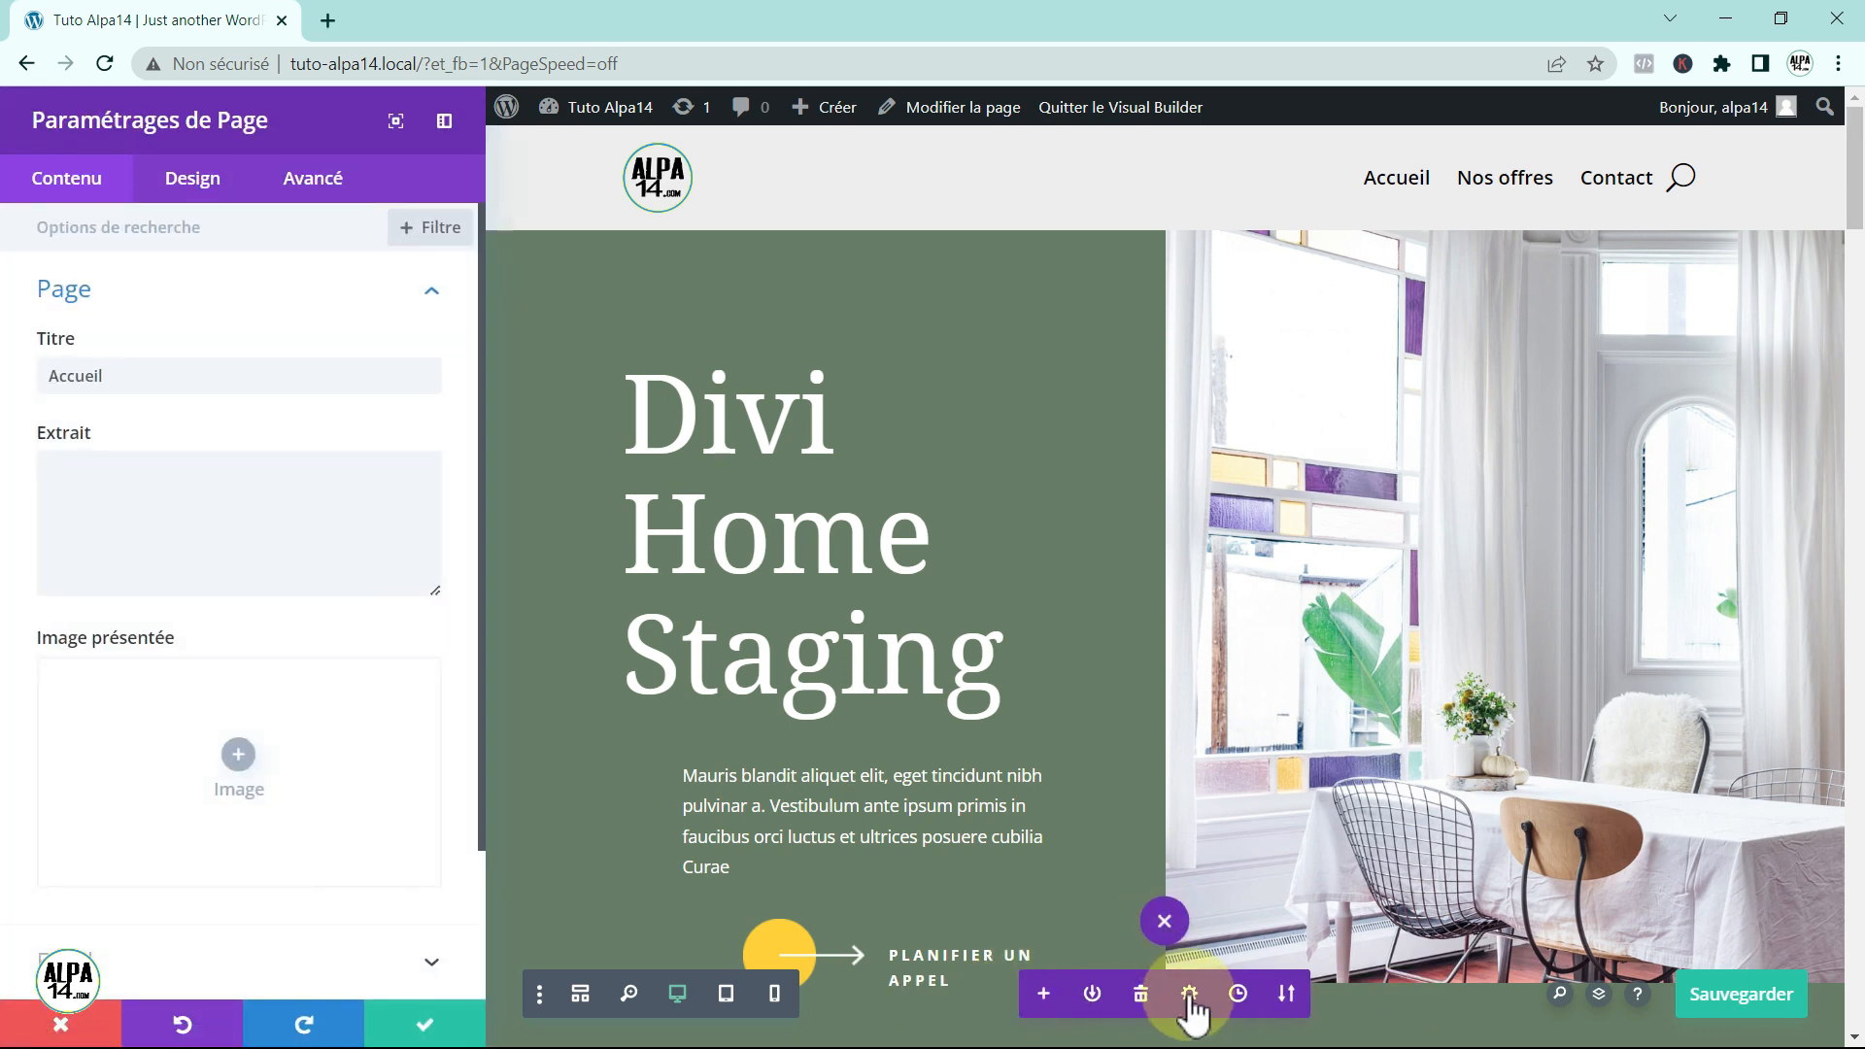
left_click(321, 184)
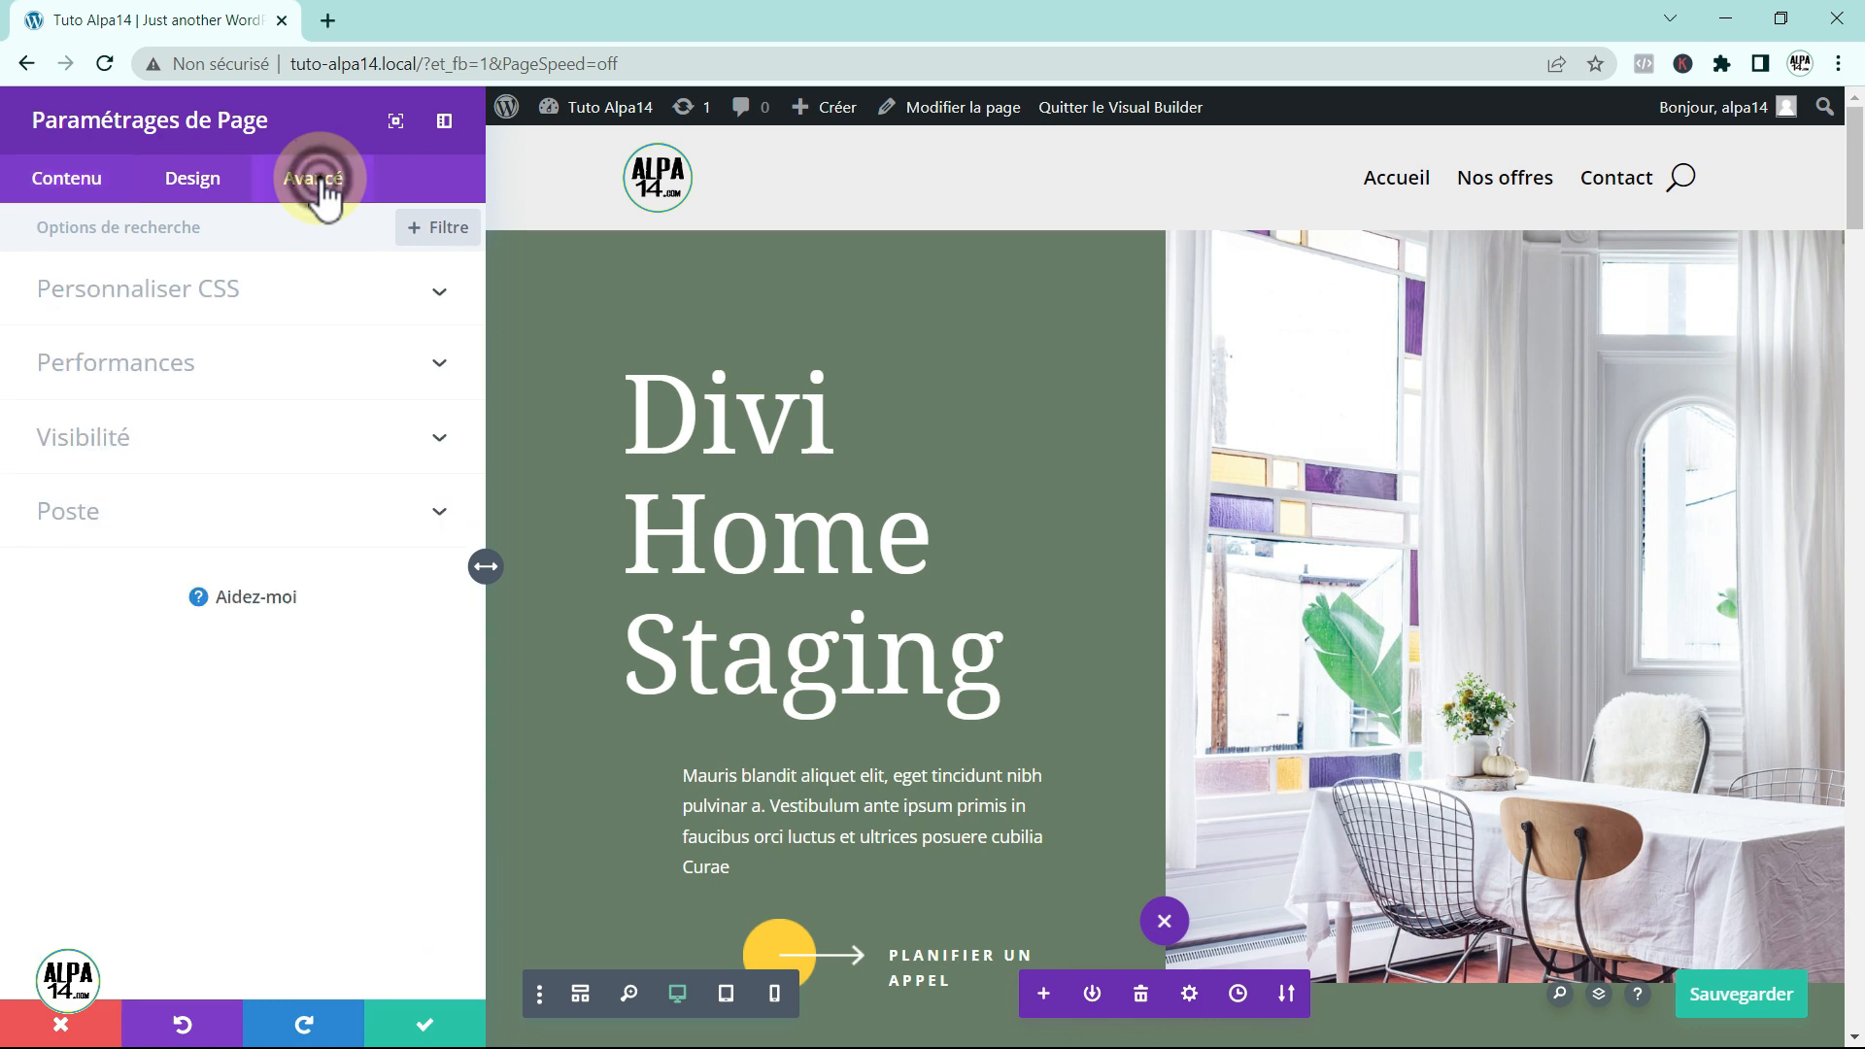
left_click(112, 293)
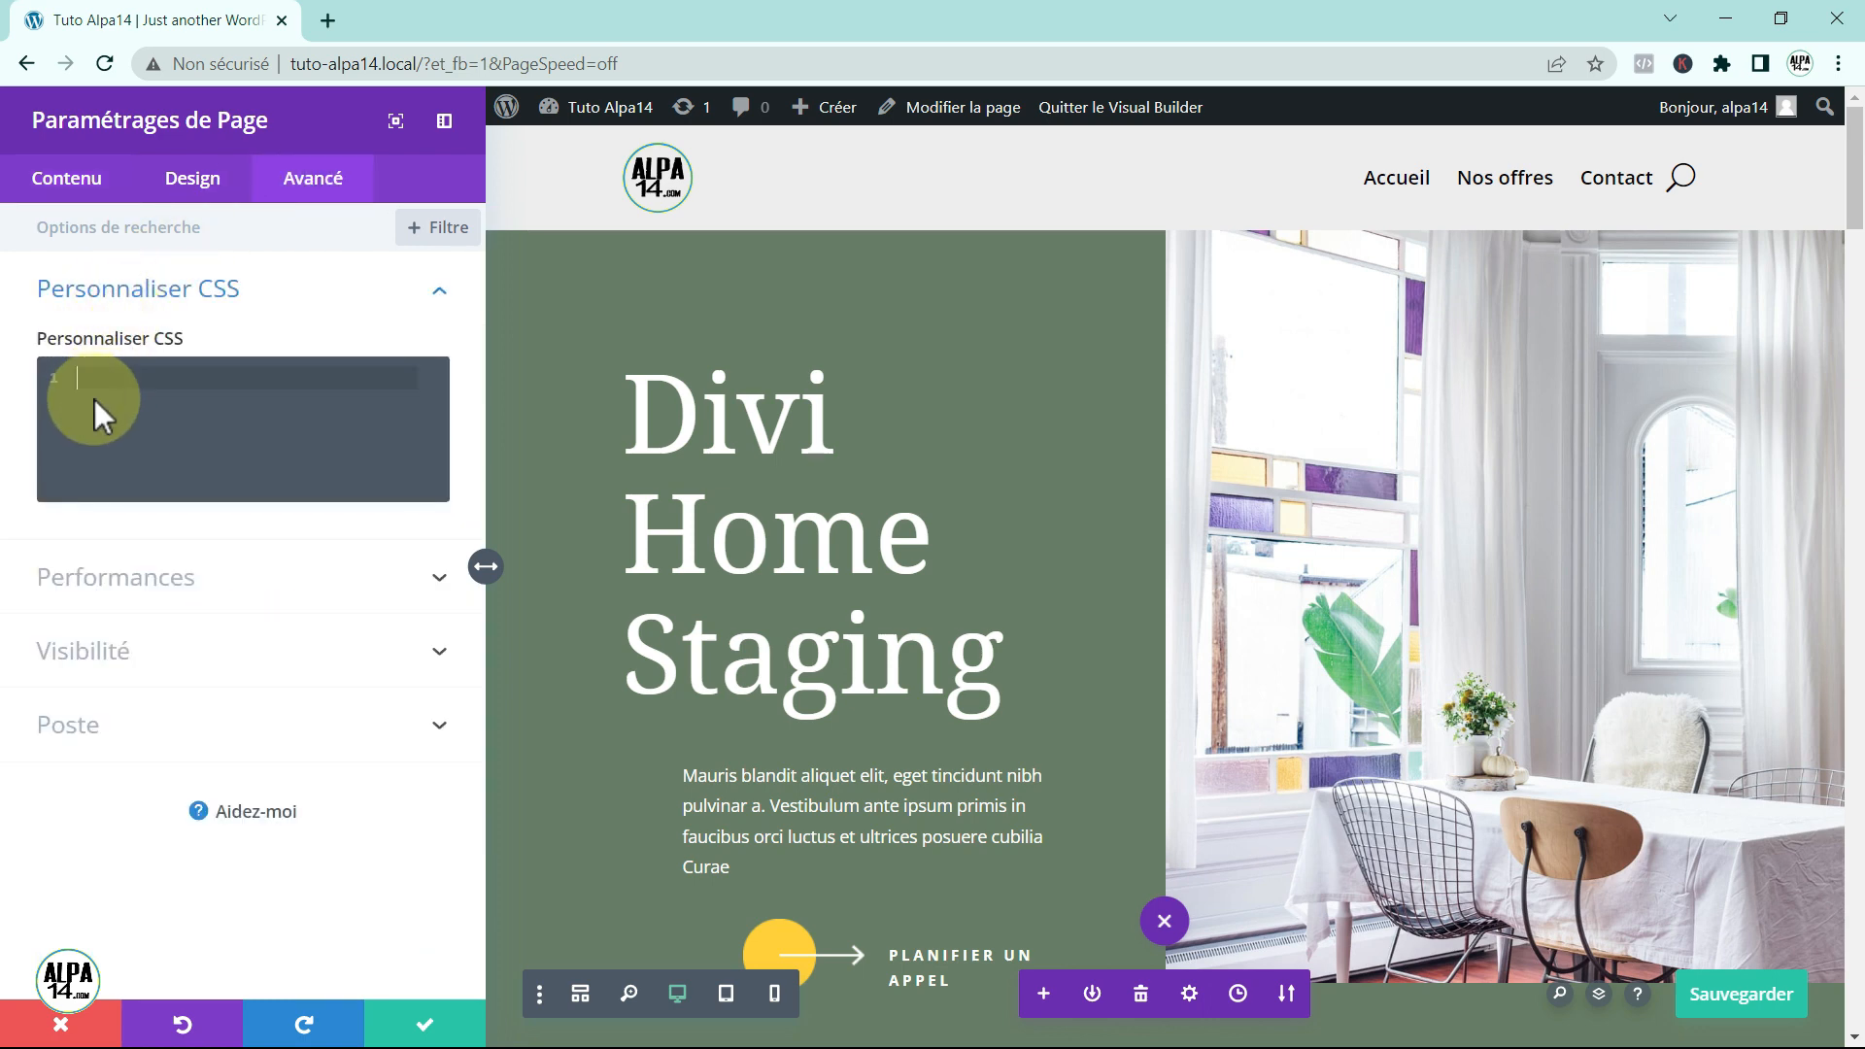
key("ctrl+v")
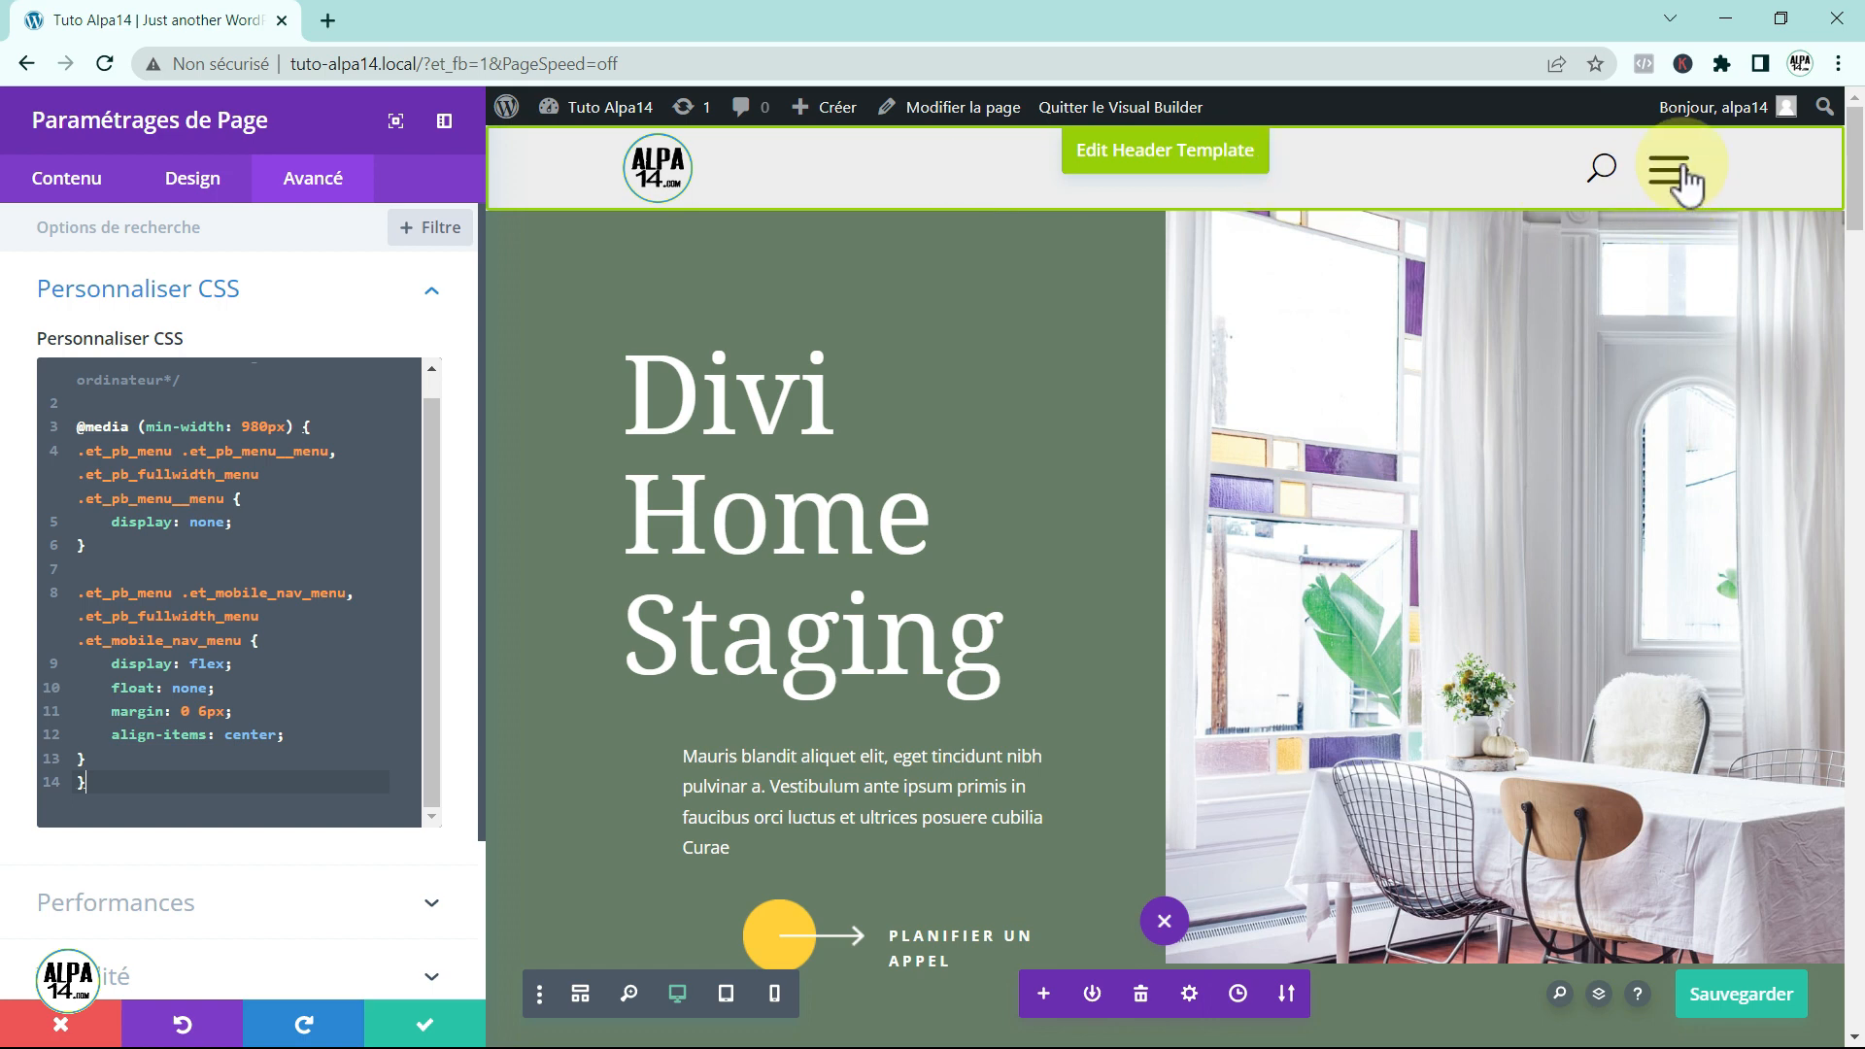
Step: Toggle the header's hamburger menu in the preview and examine the bullets beside its dropdown items
left_click(1671, 174)
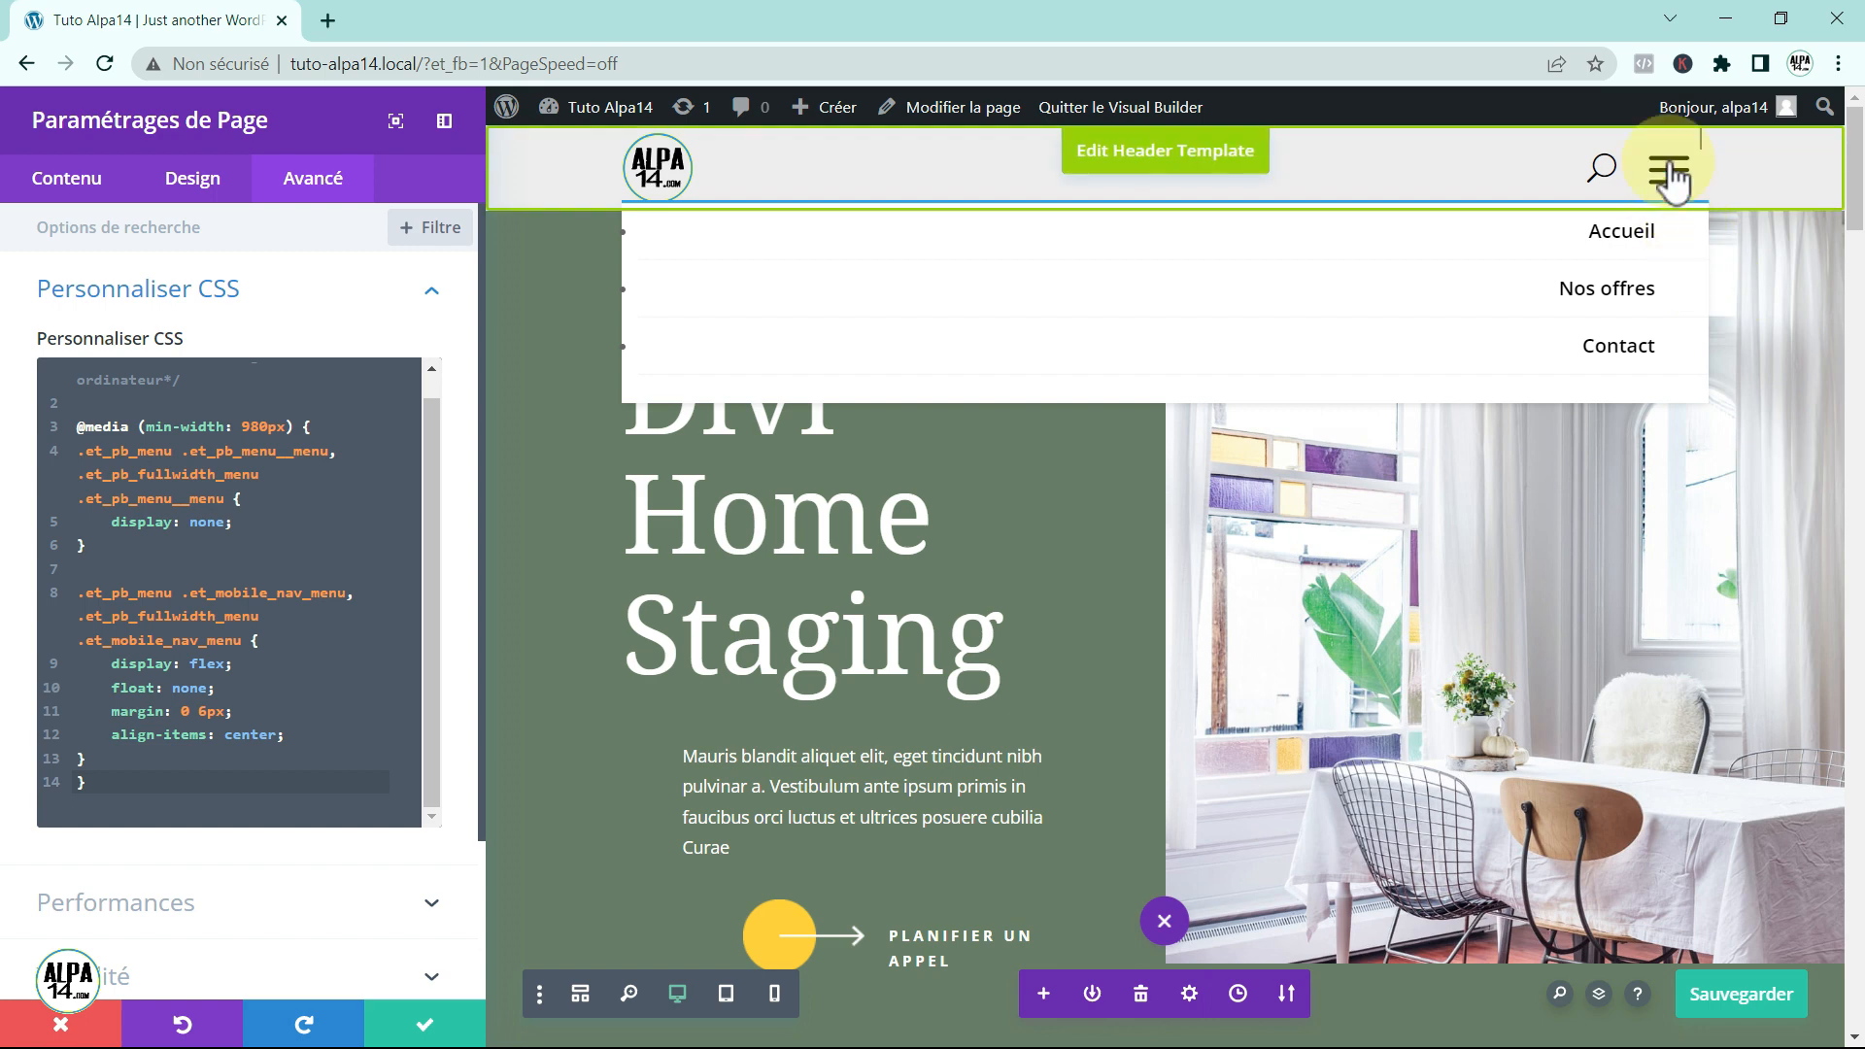
left_click(1671, 170)
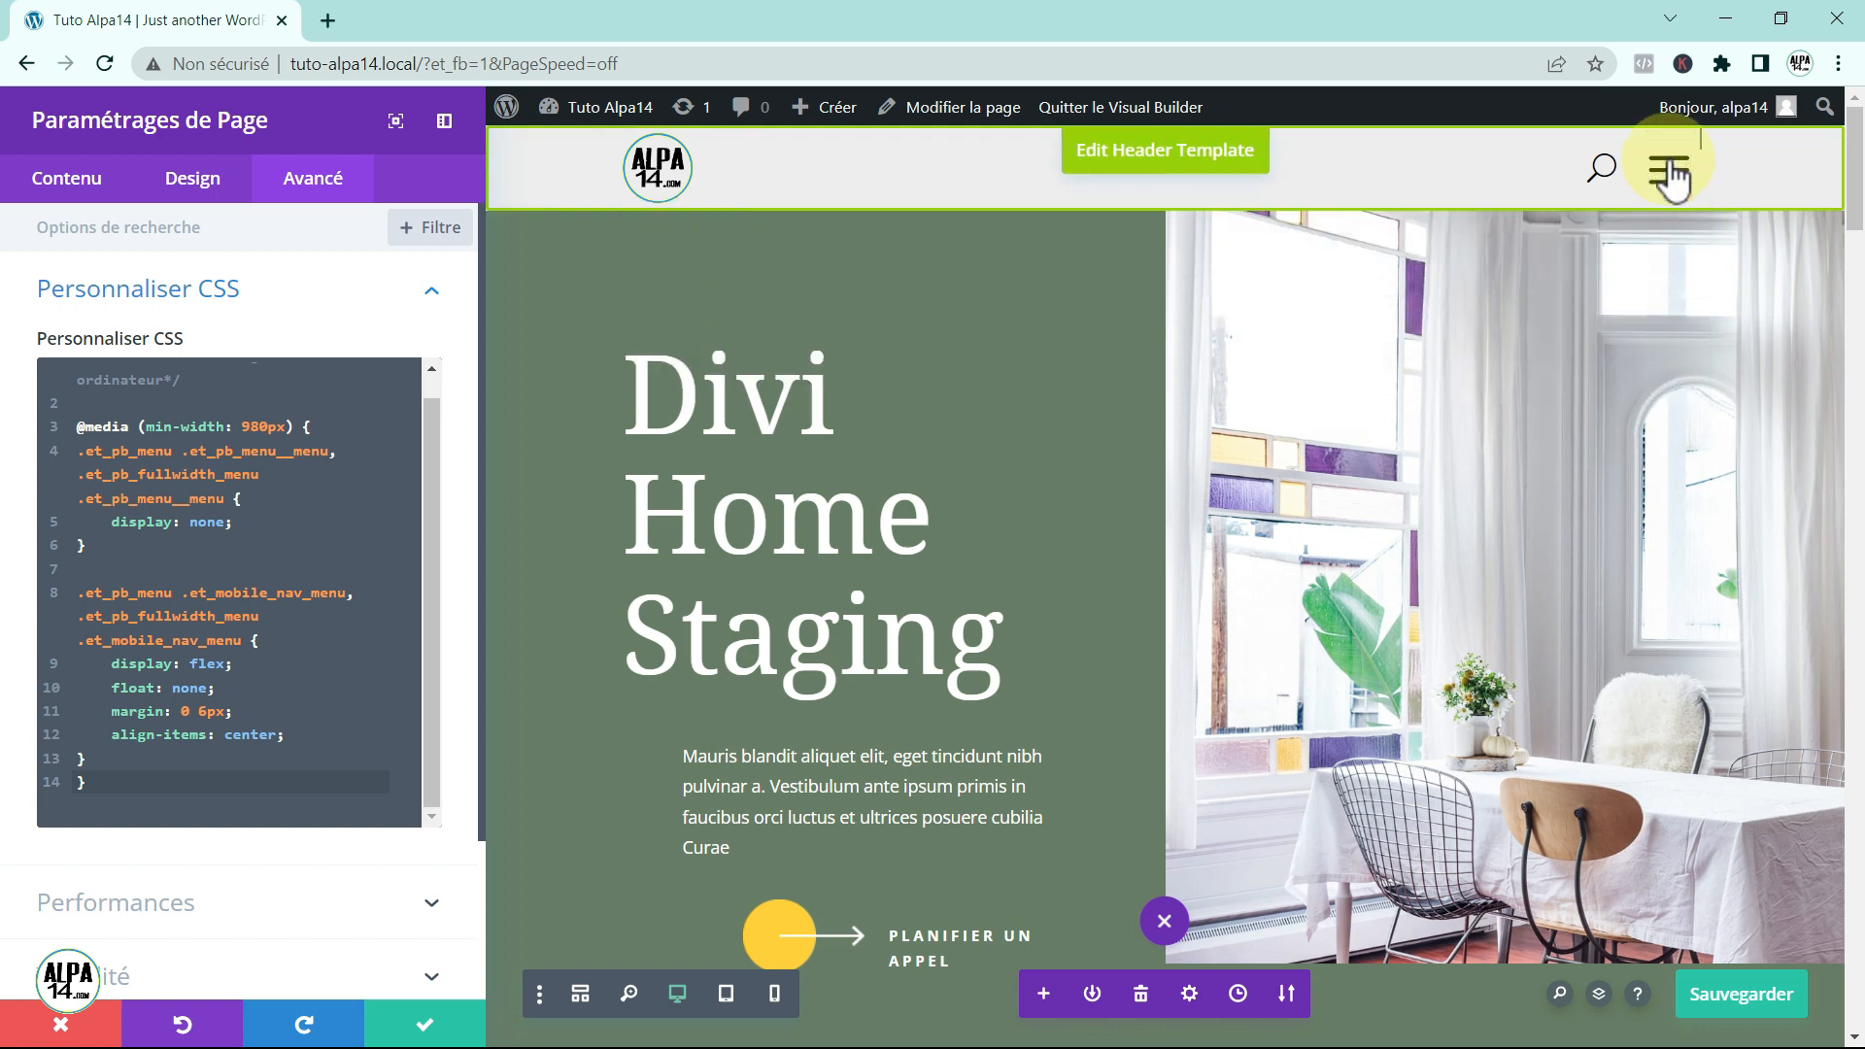
left_click(1671, 167)
left_click(639, 272)
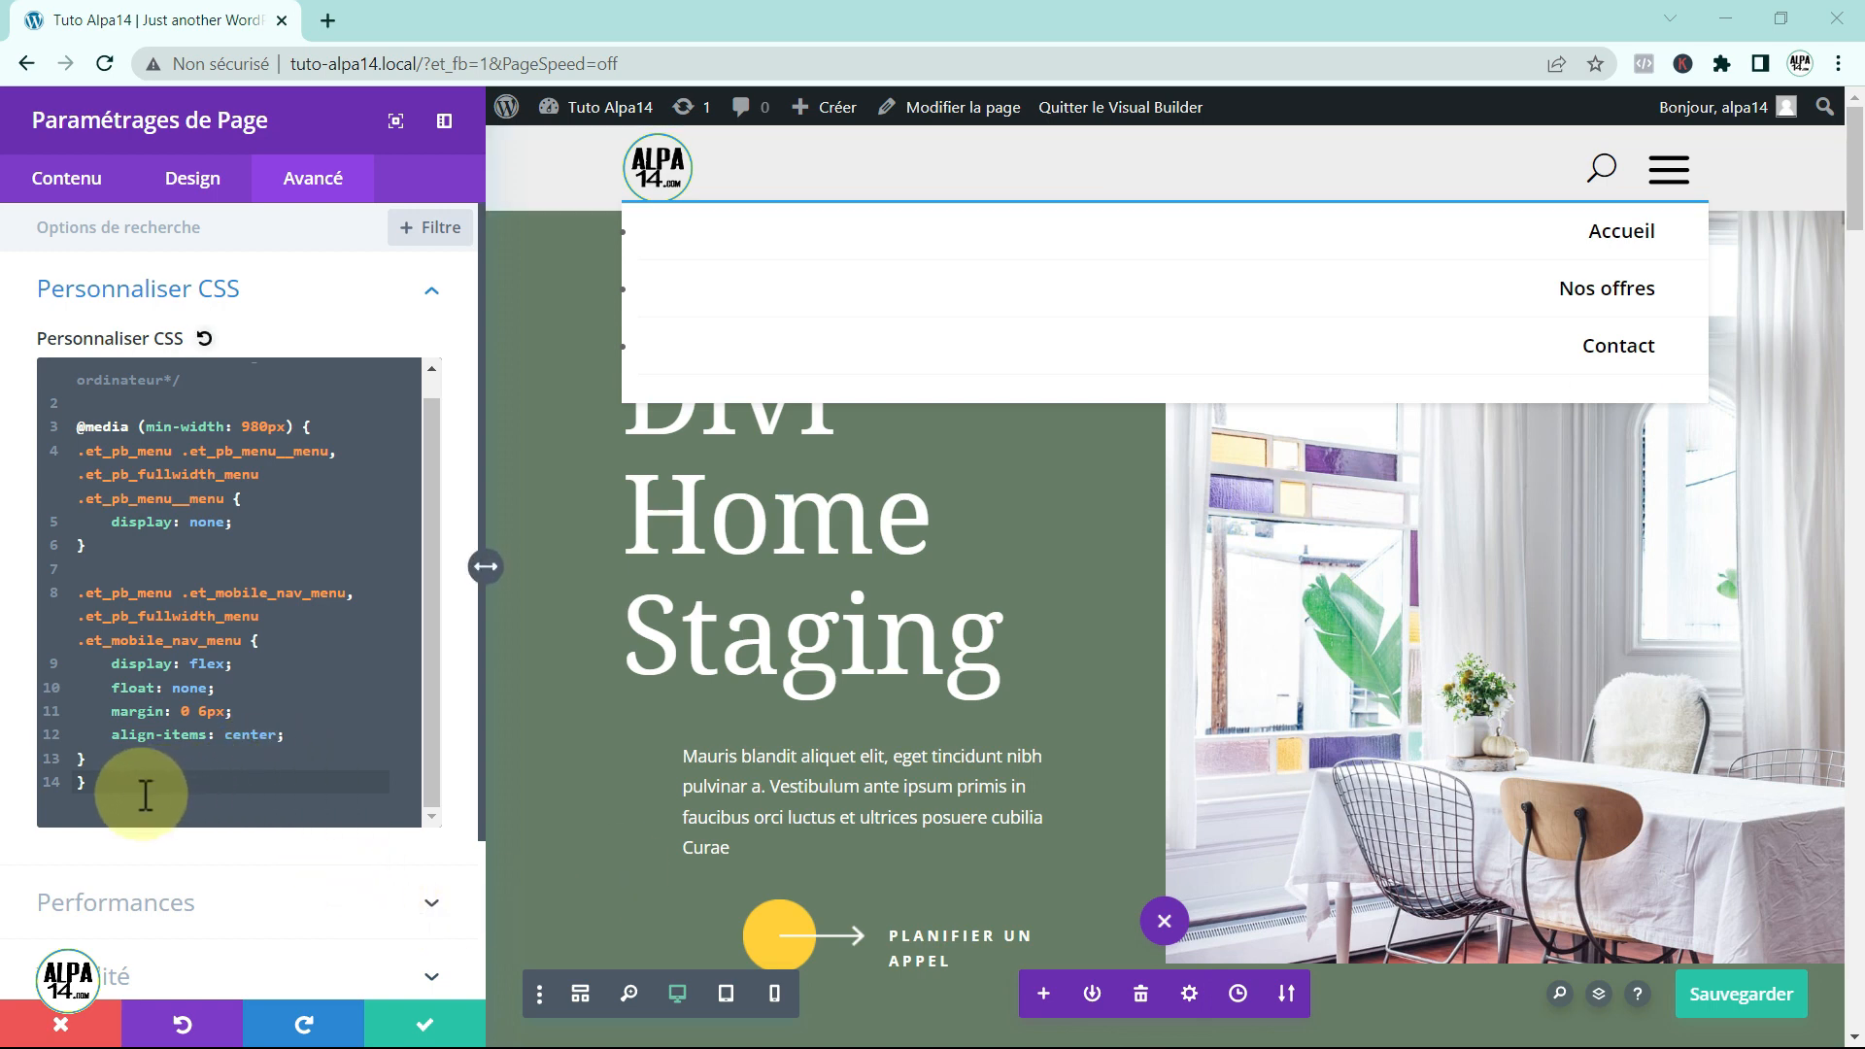
Step: Append a CSS rule for .et_pb_menu .et_mobile_nav_menu li with list-style-type: none at the end of the page's custom CSS
left_click(131, 791)
key("Return")
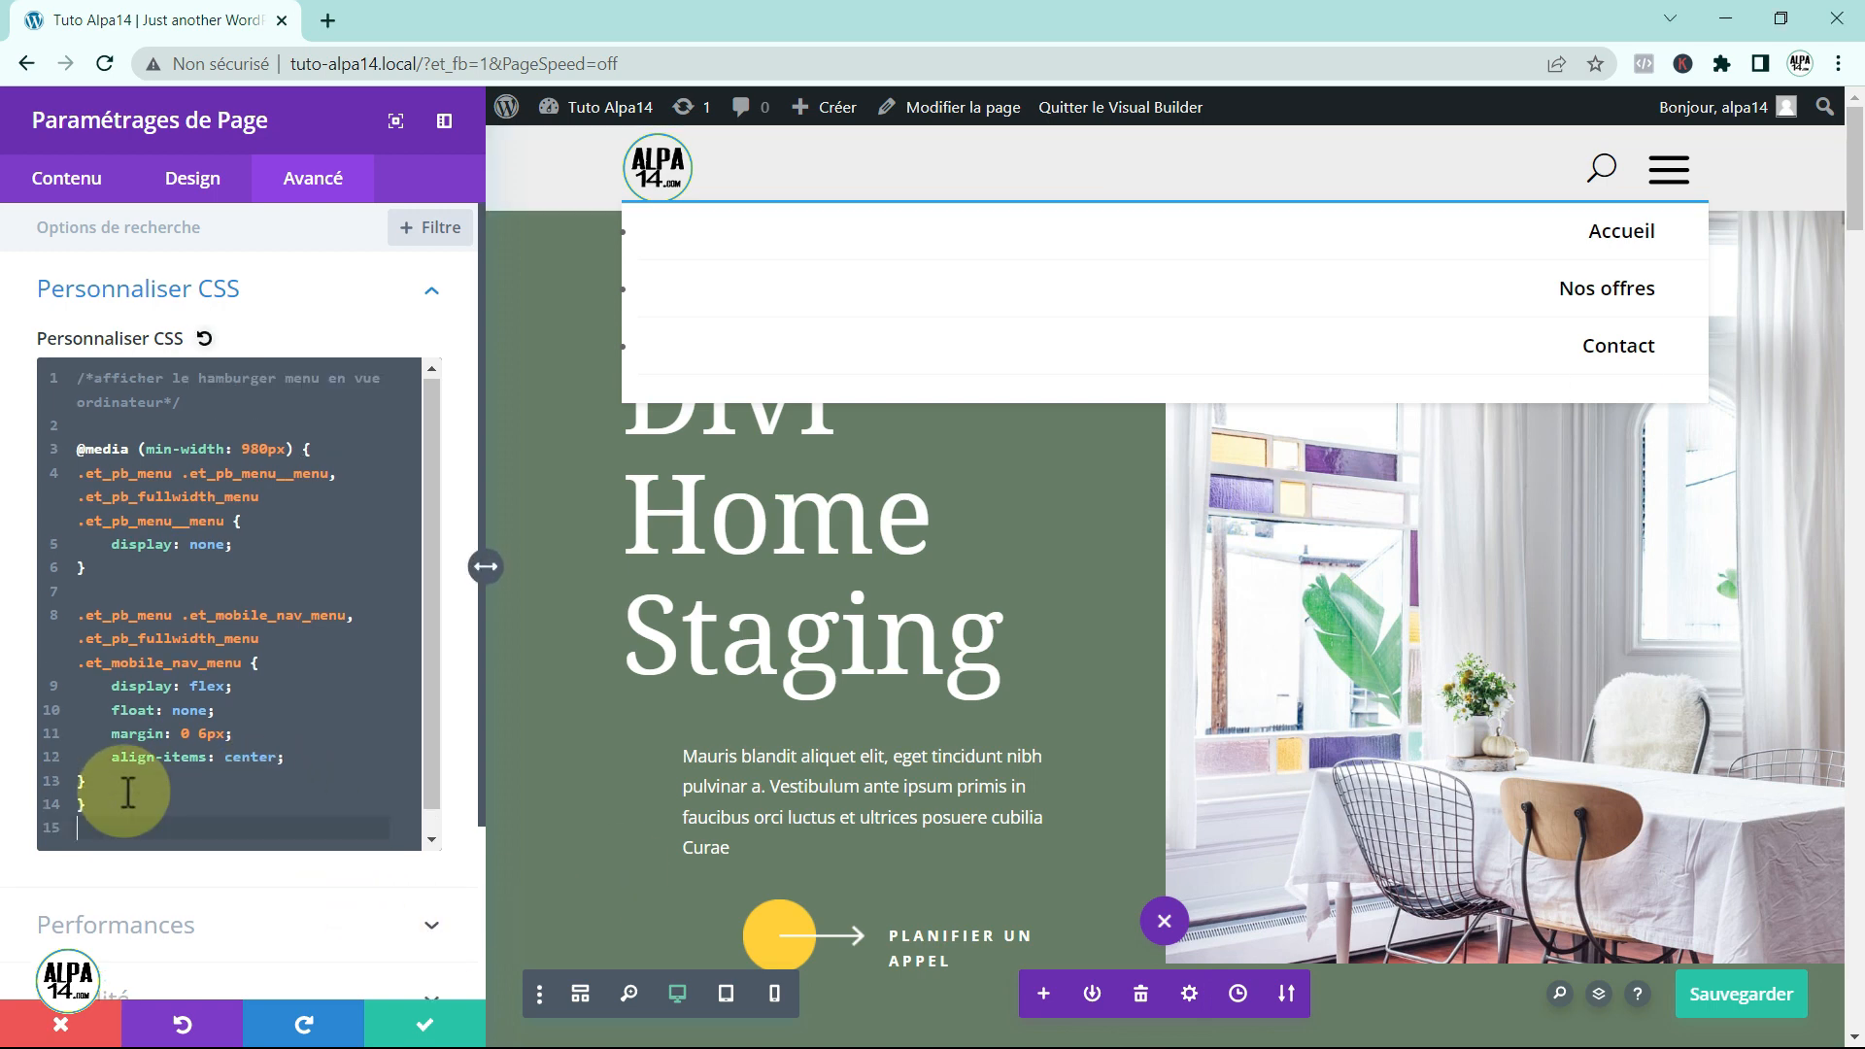
type(".et_pb_menu .et_mobile_nav_menu li {     list-style-type: none; }")
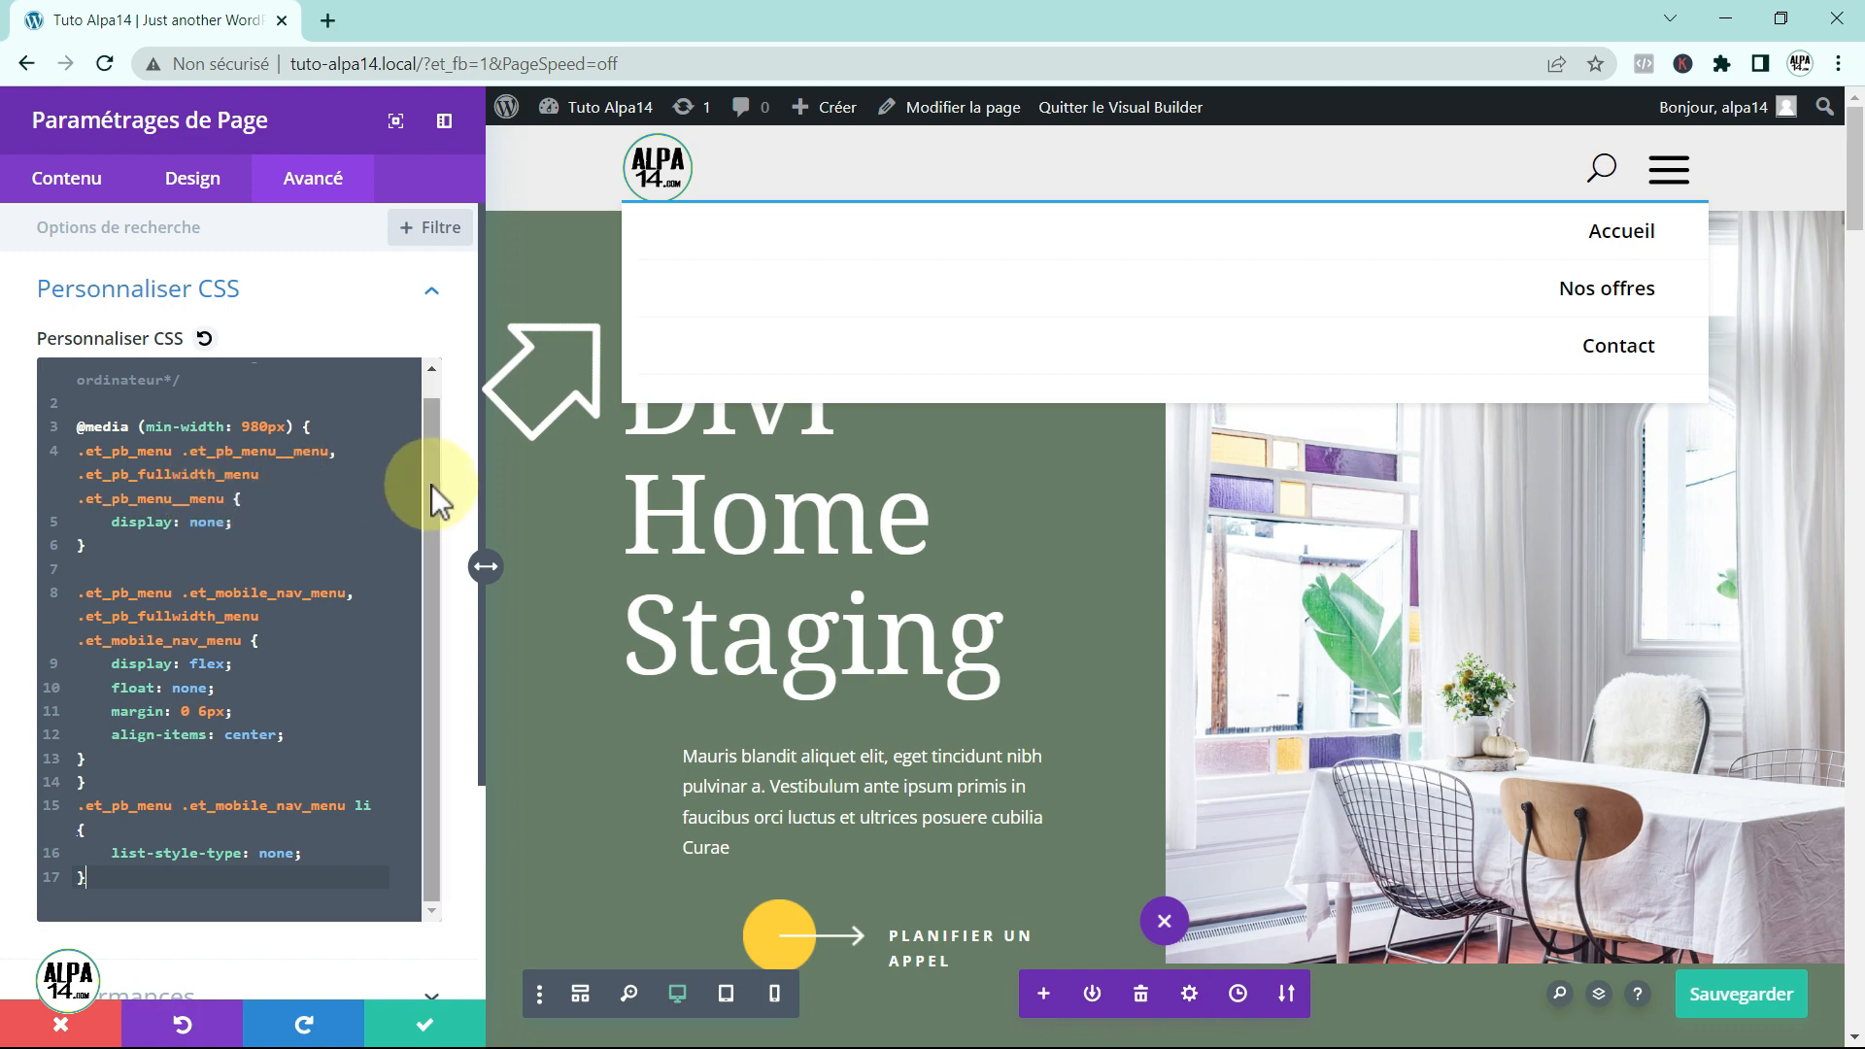
Step: Review the CSS from its beginning, highlighting the menu hiding rule, the mobile menu display rule and the list-style rule
left_click_drag(437, 500, 428, 416)
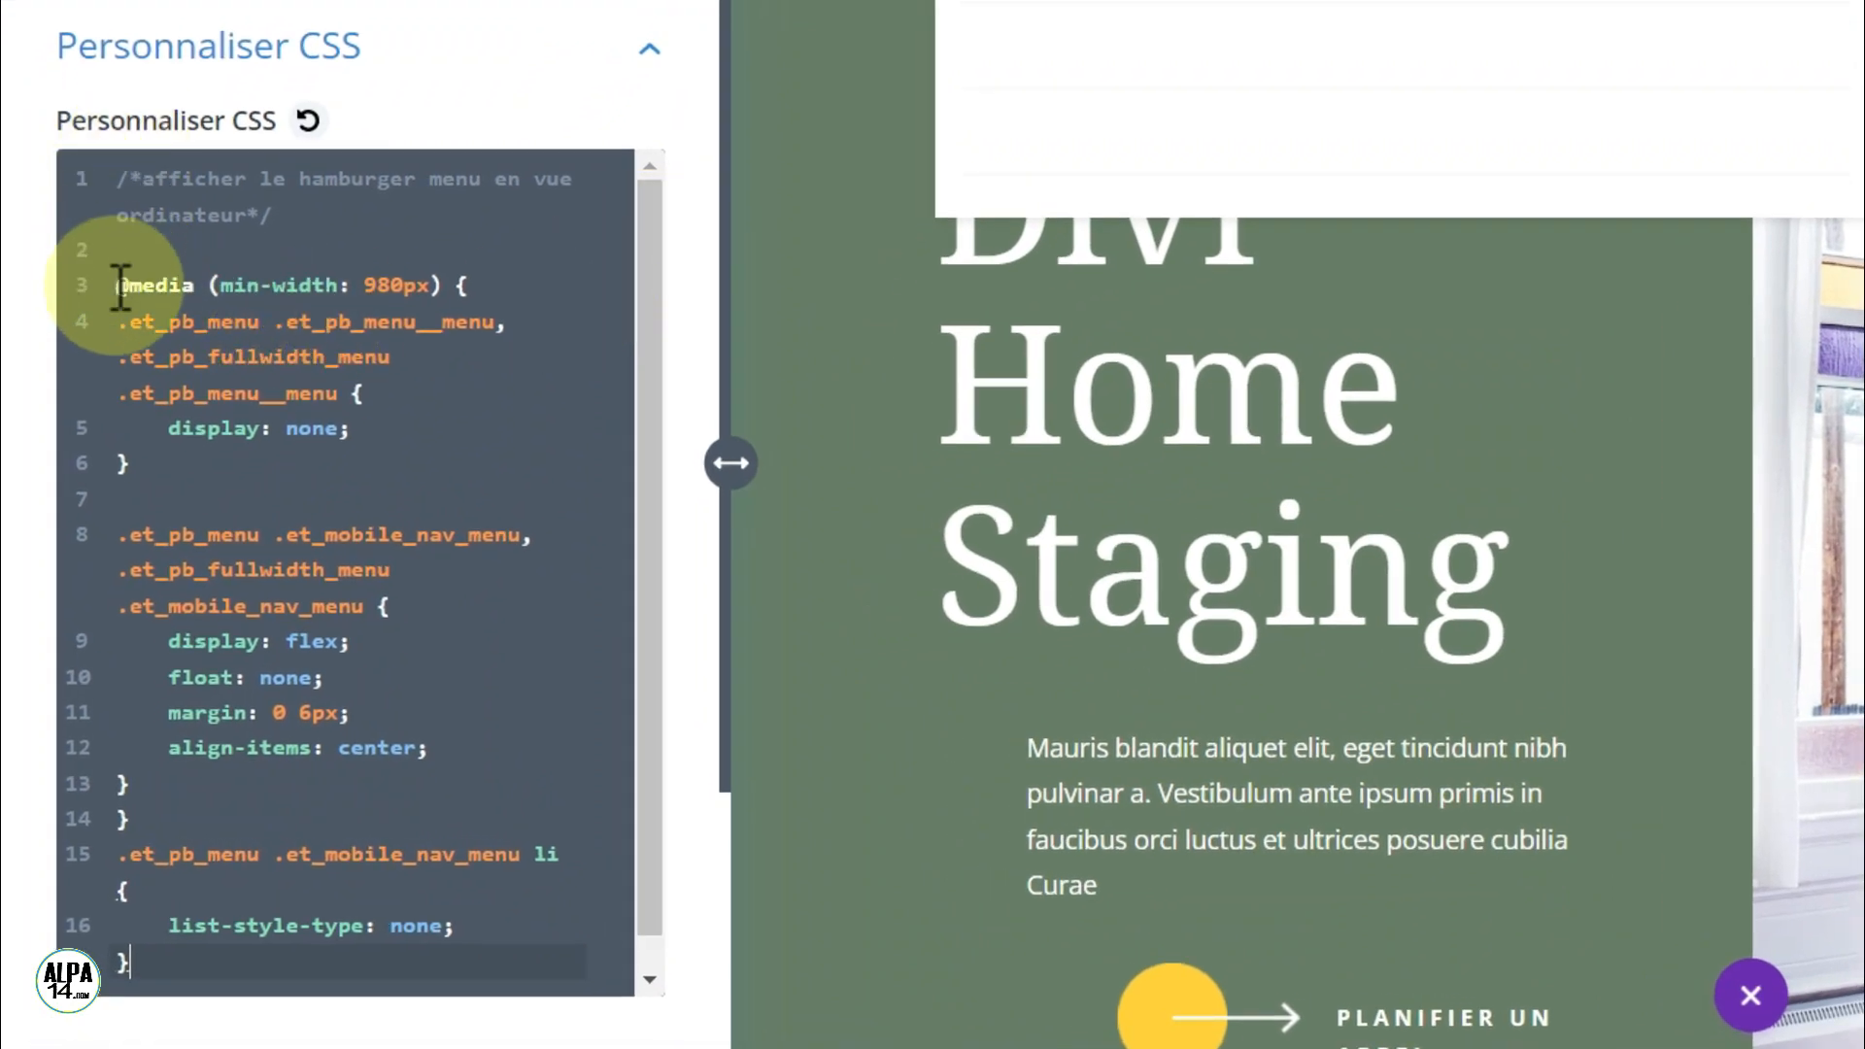
left_click_drag(119, 285, 357, 427)
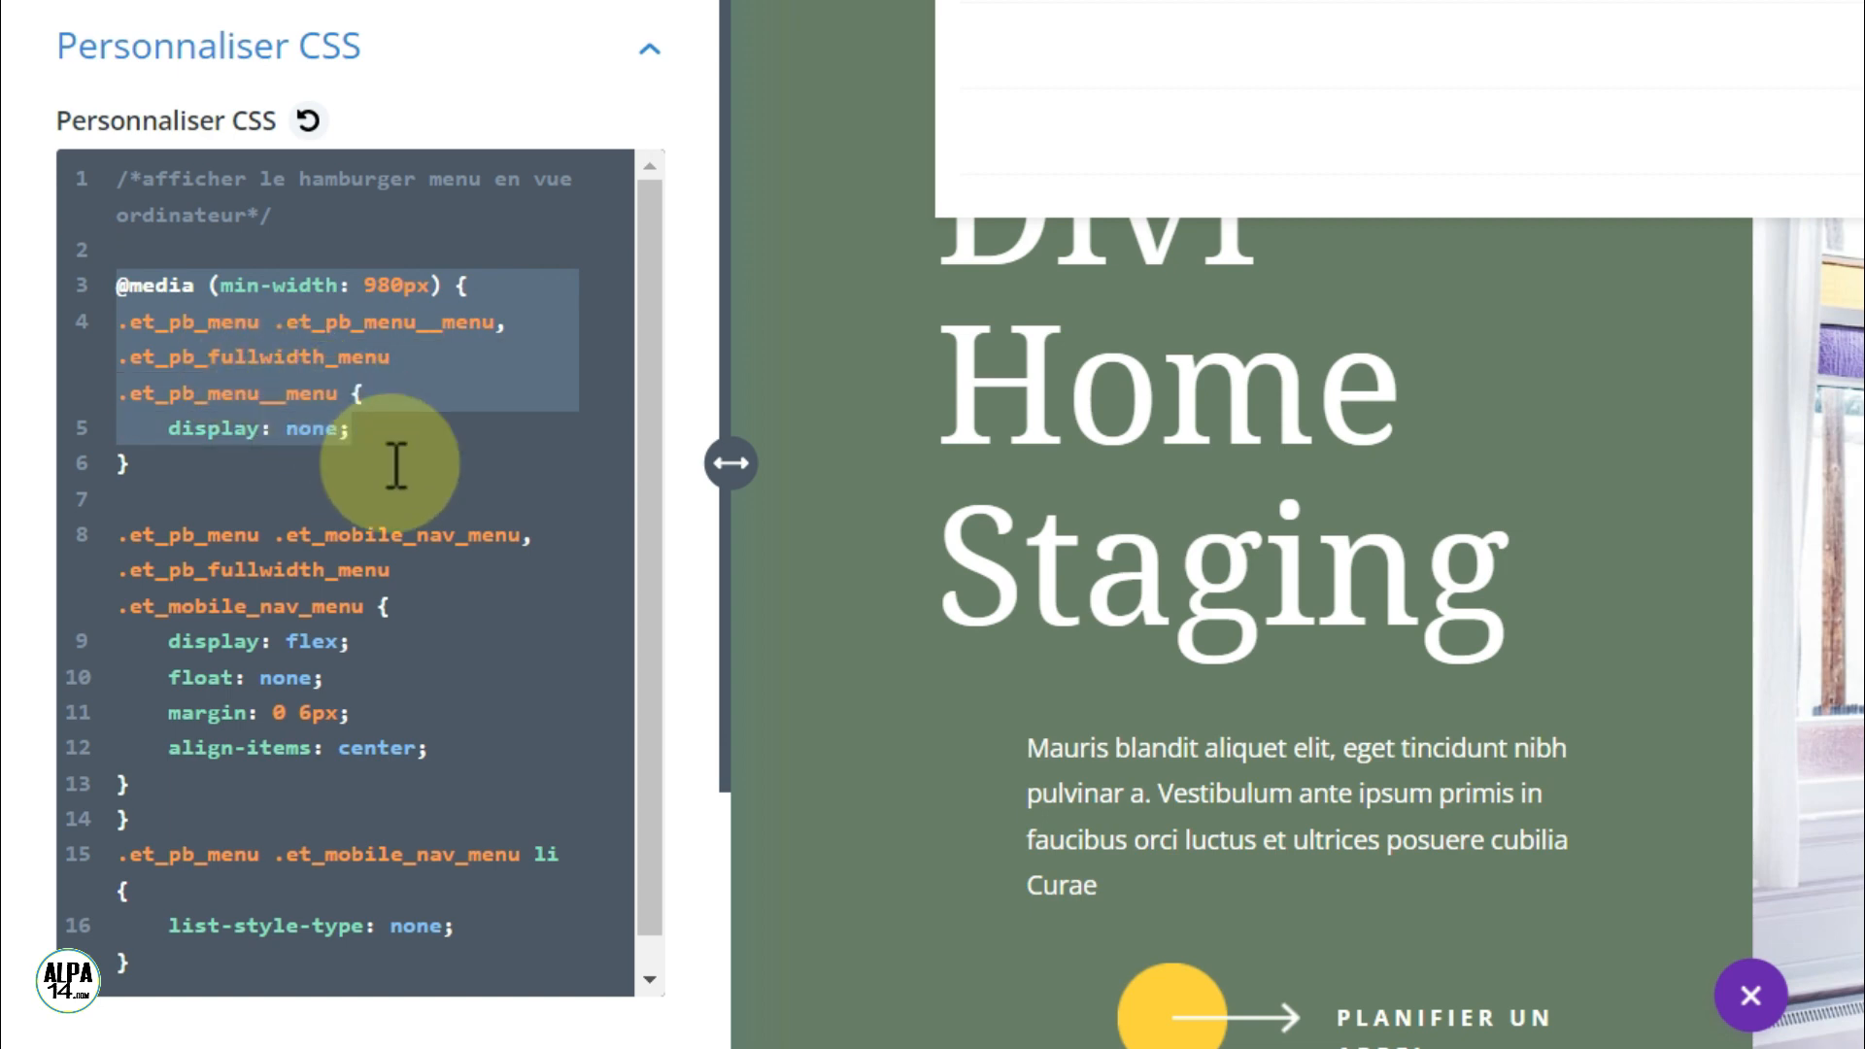
left_click_drag(132, 535, 437, 738)
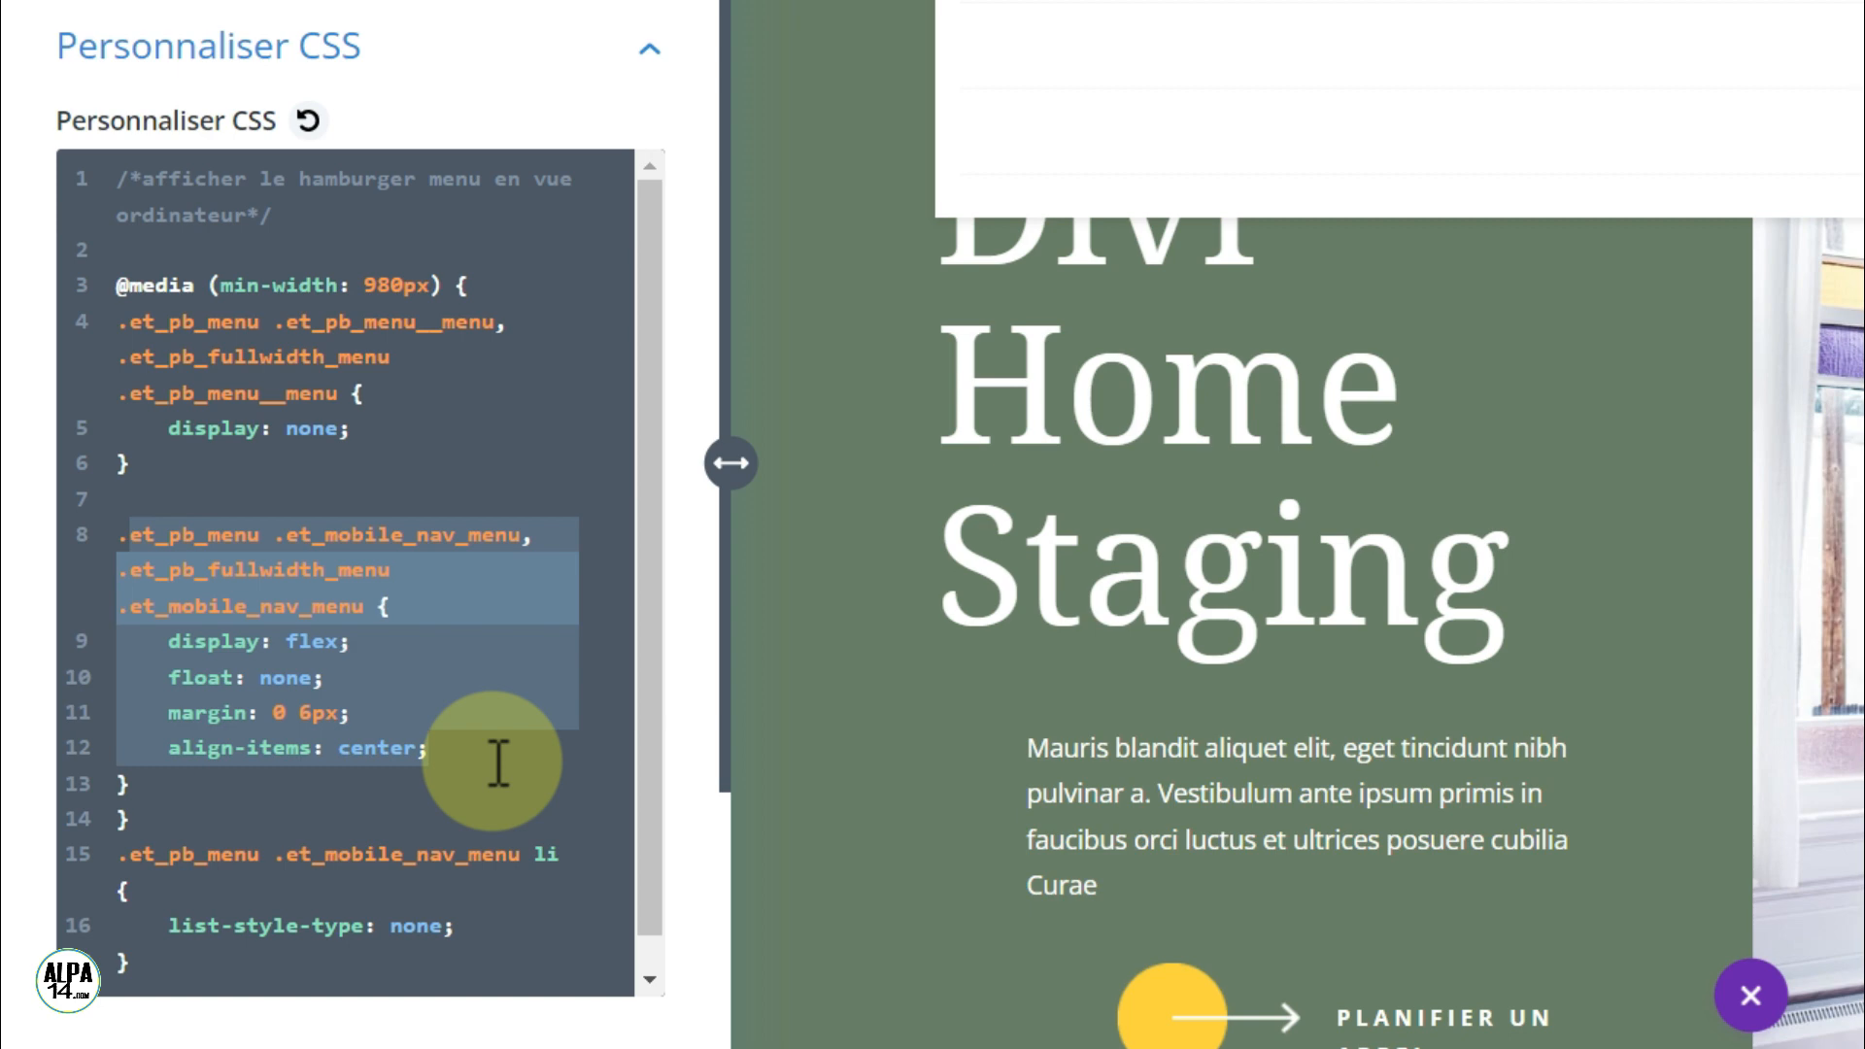
left_click(114, 854)
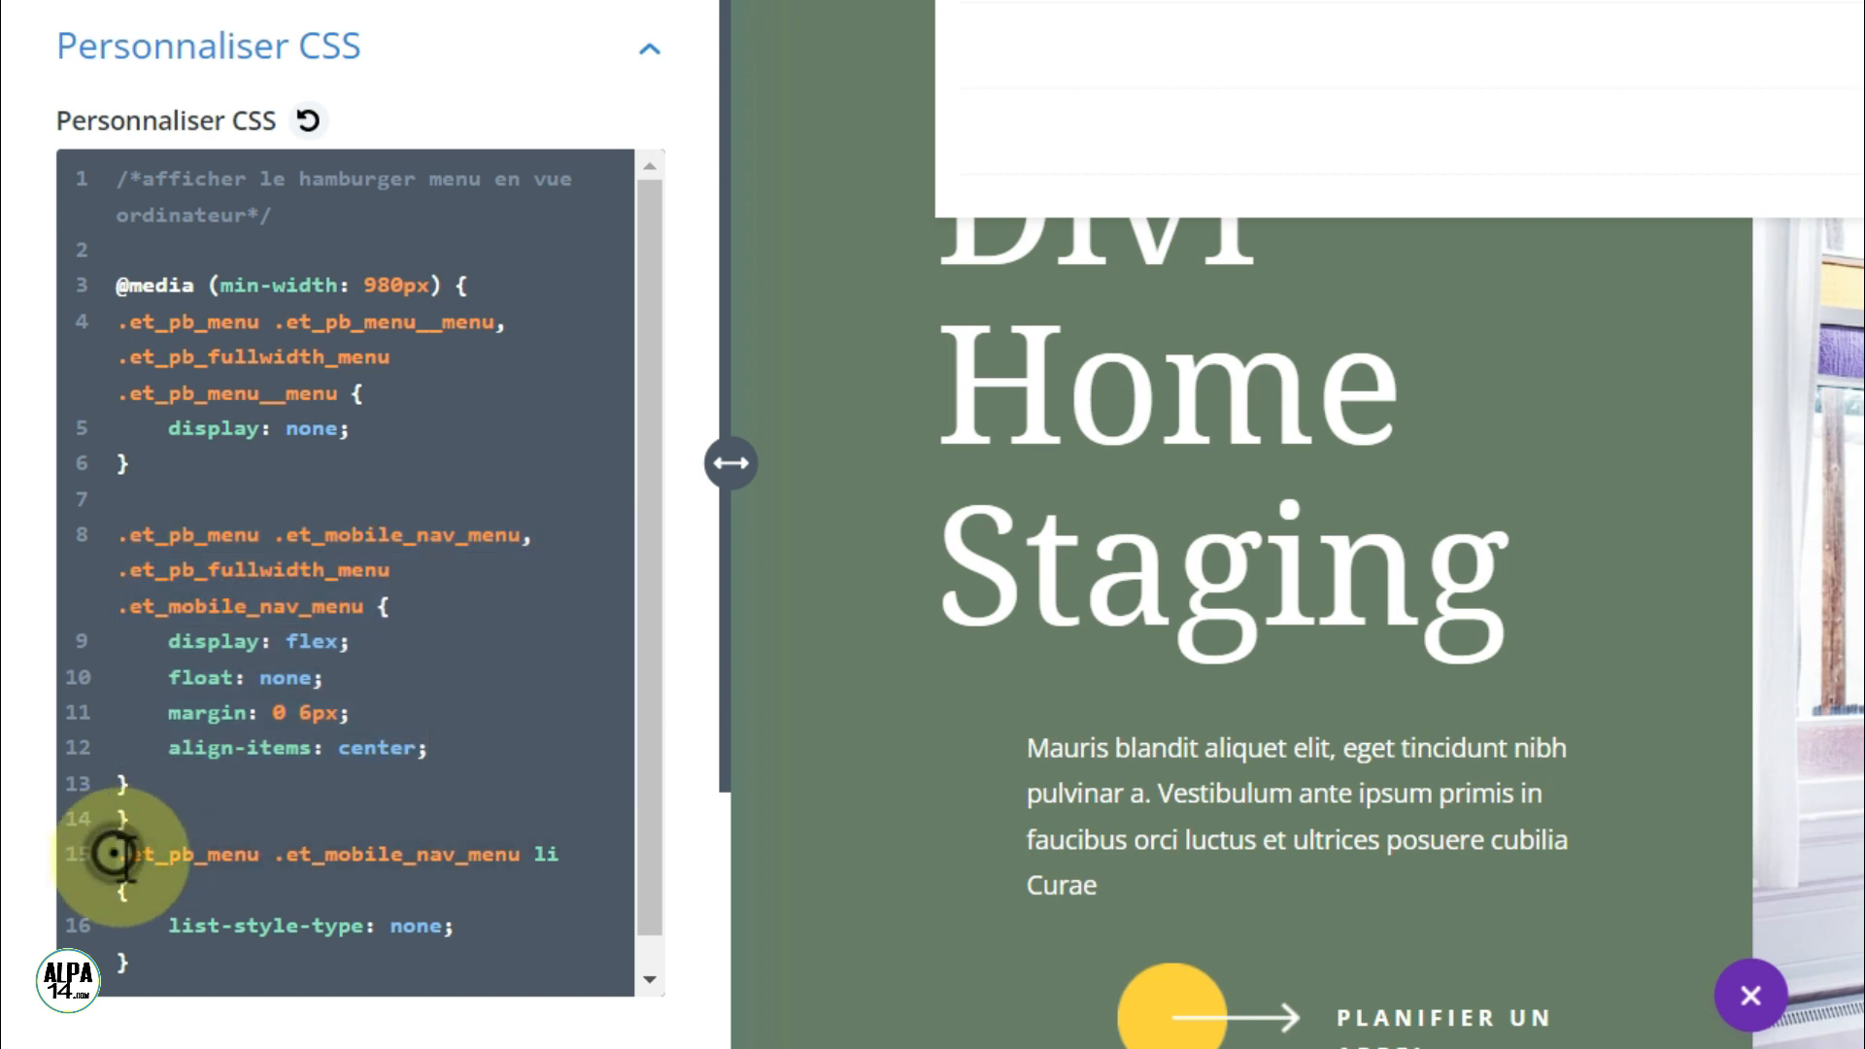
left_click_drag(115, 854, 483, 914)
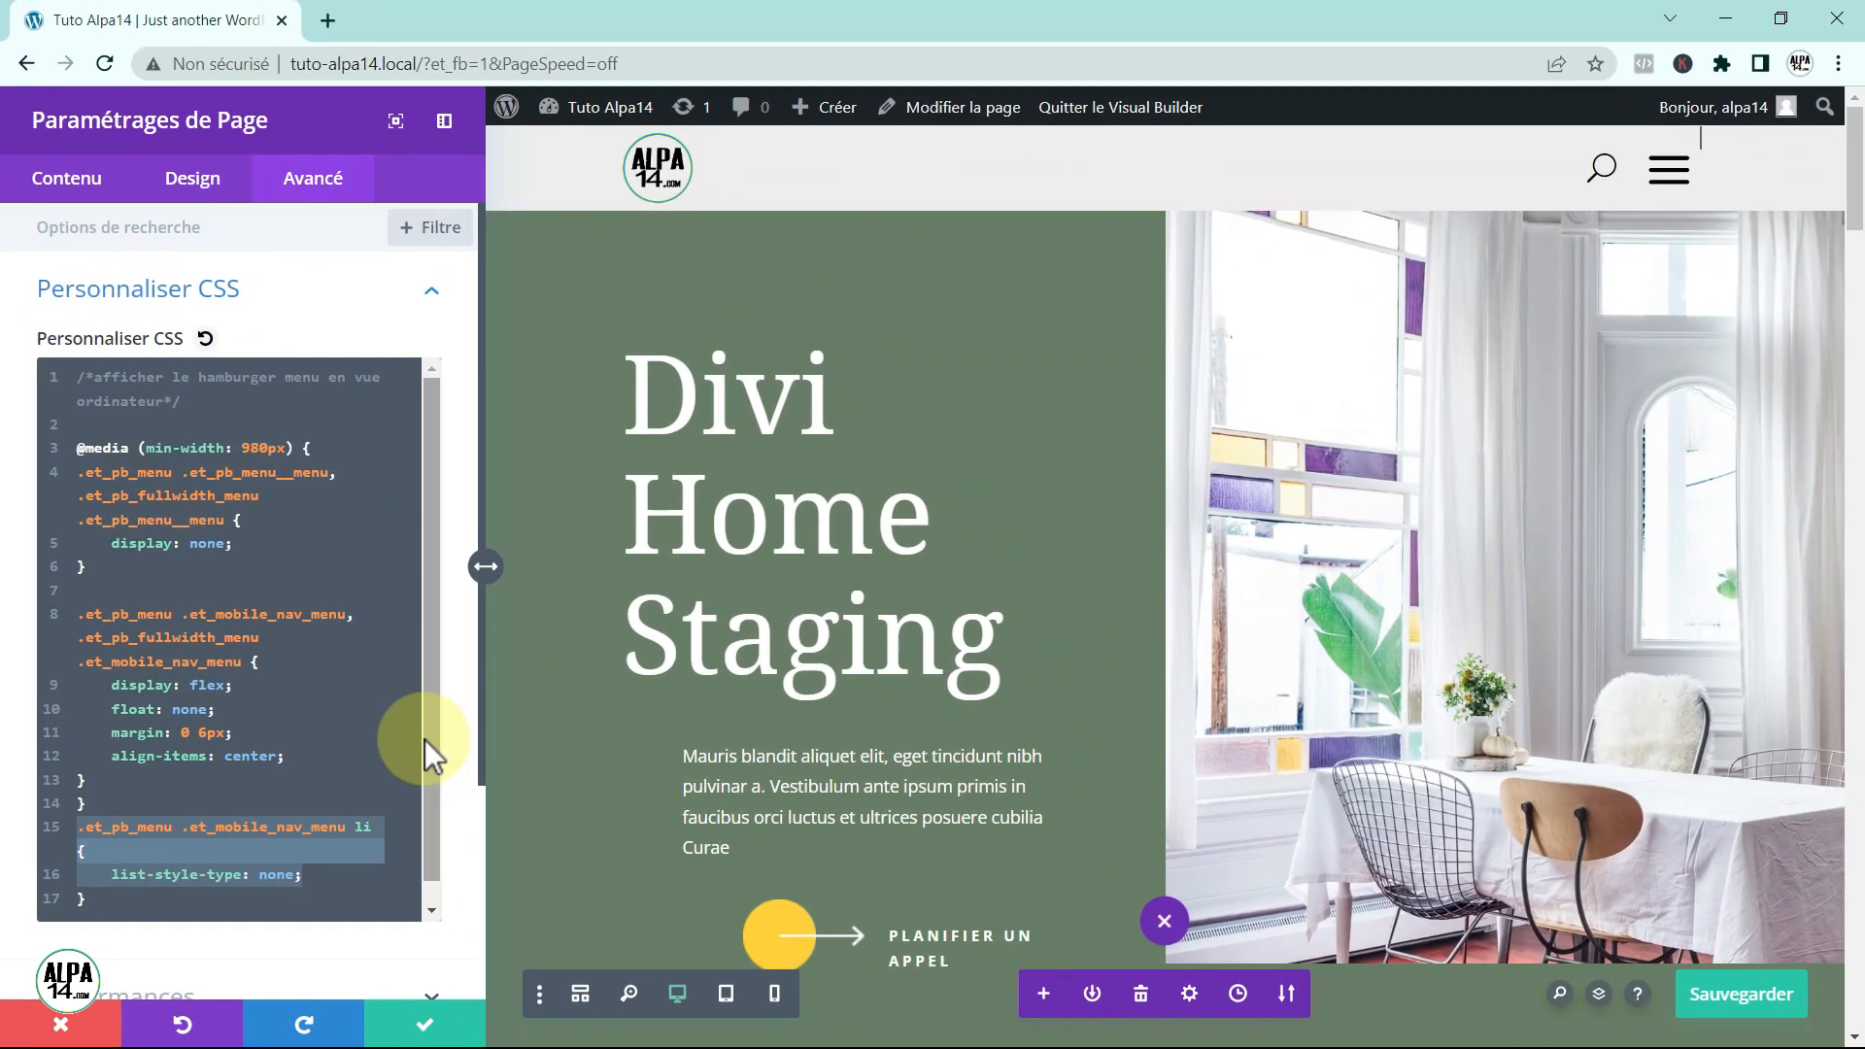
Step: Copy the entire CSS code and delete it from the page's custom CSS
scroll(424, 739, "down", 1)
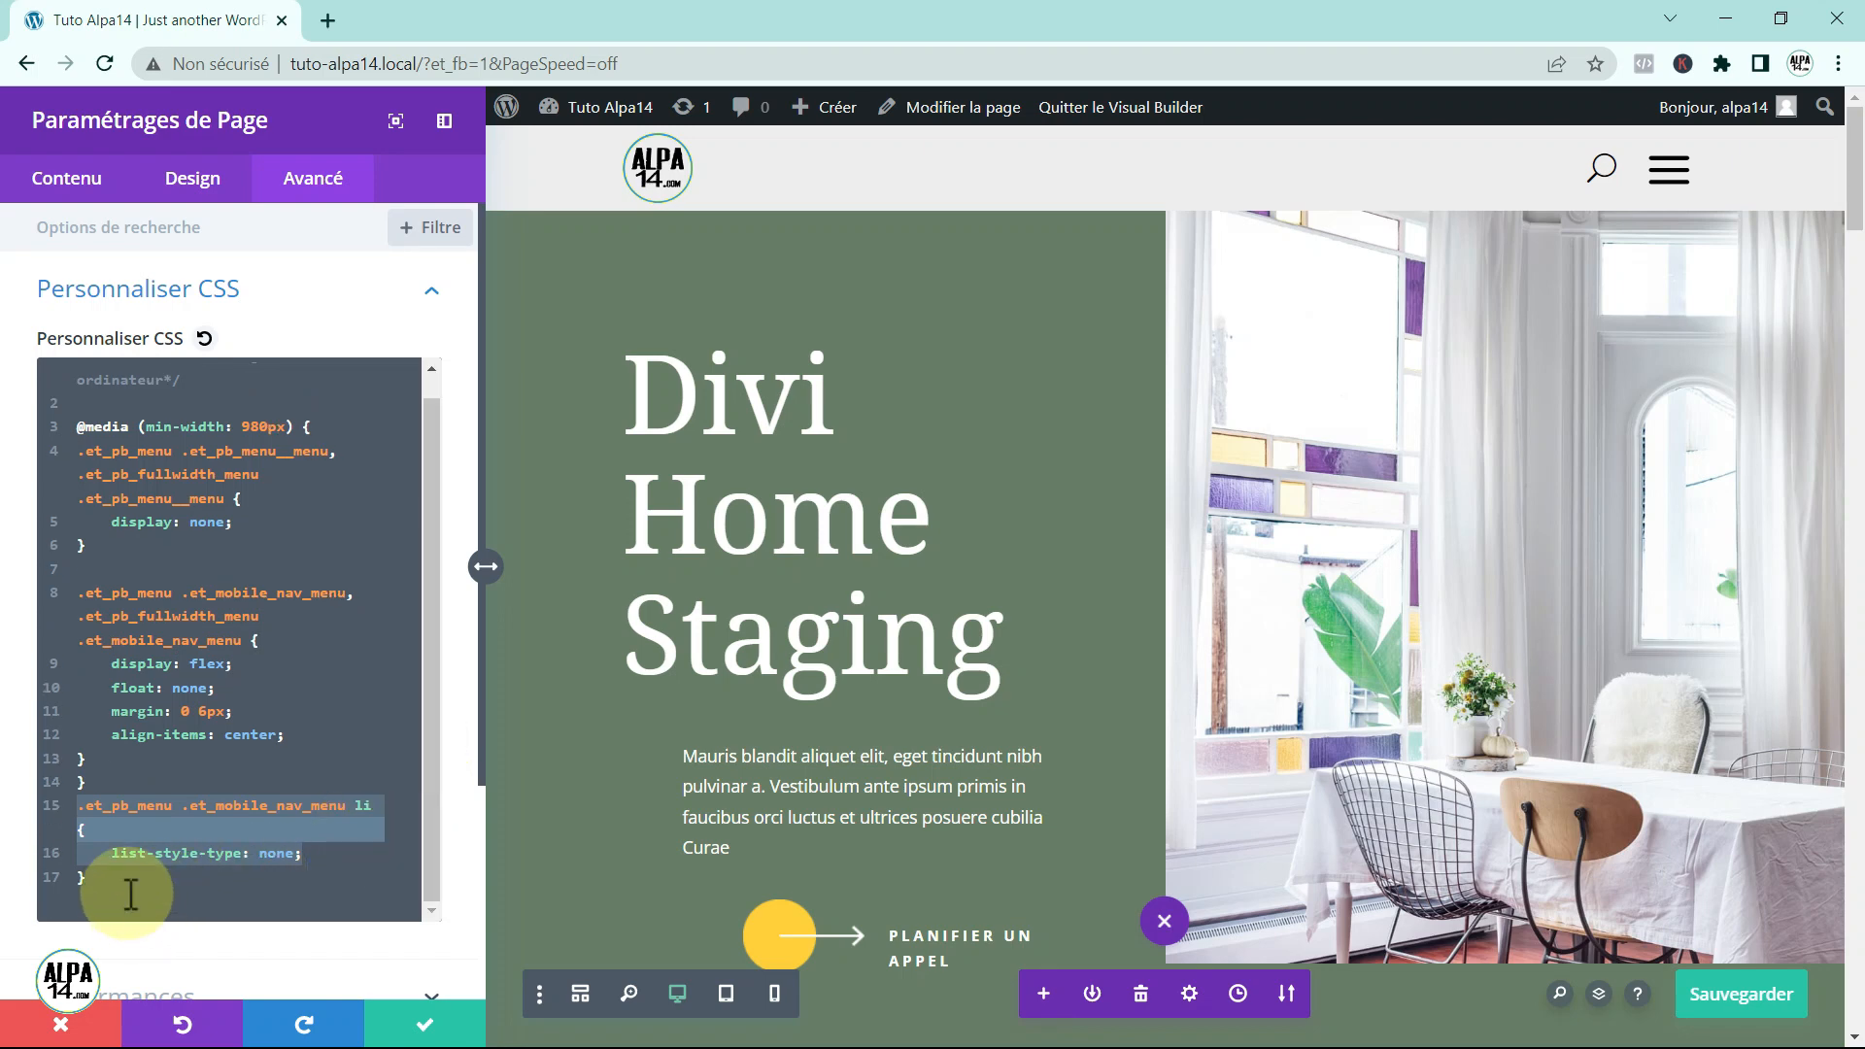
left_click(130, 893)
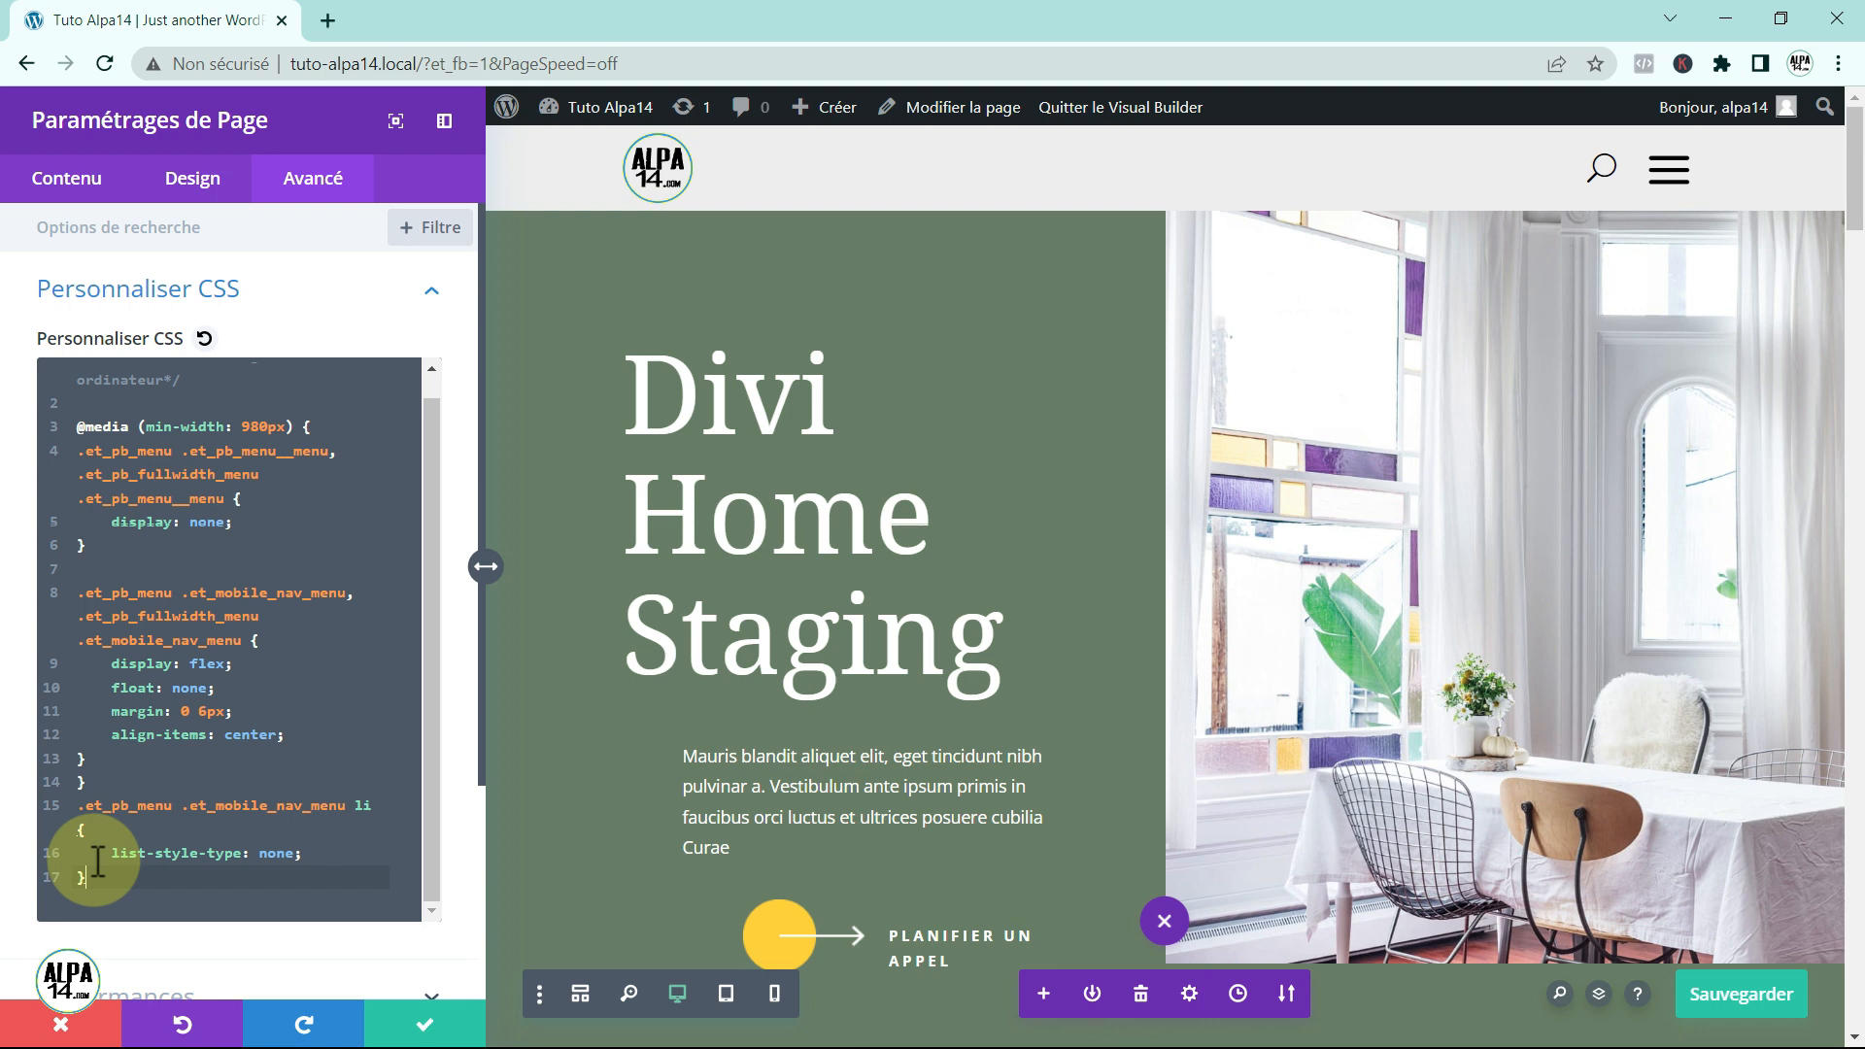
left_click_drag(98, 861, 49, 351)
key("ctrl+c")
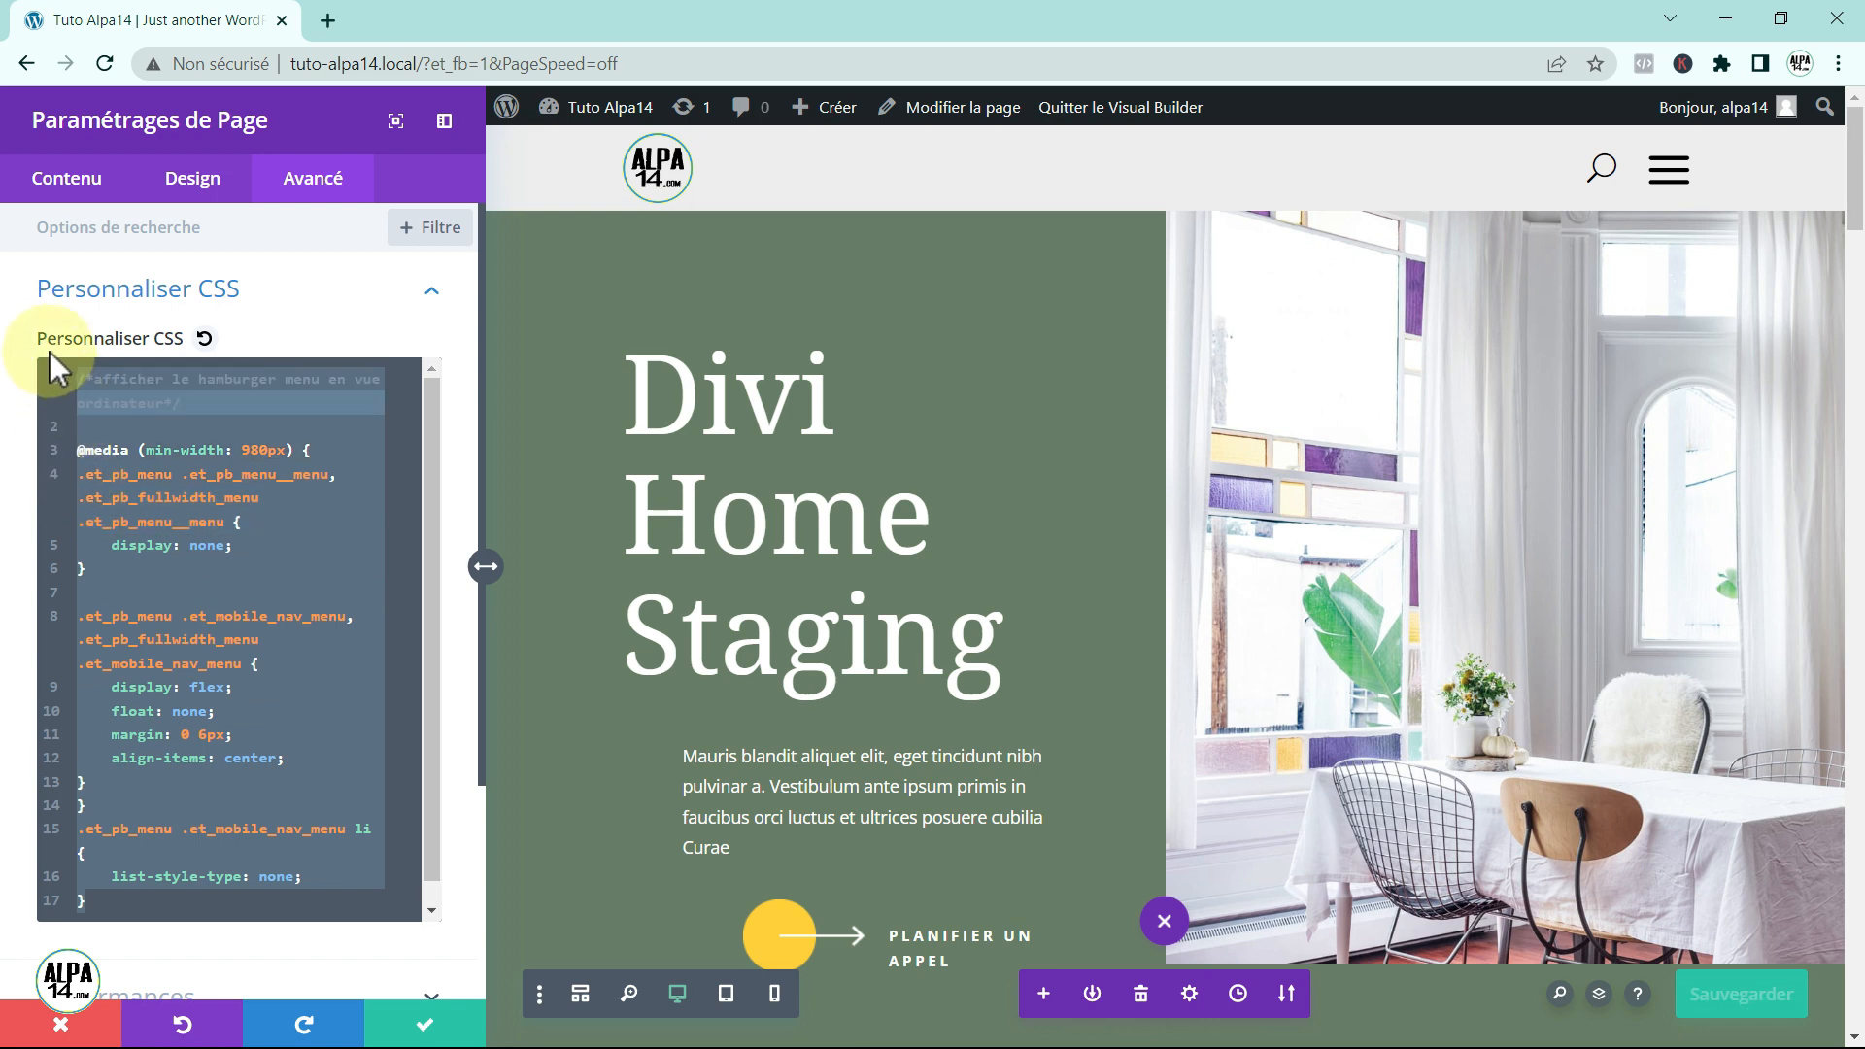
key("Delete")
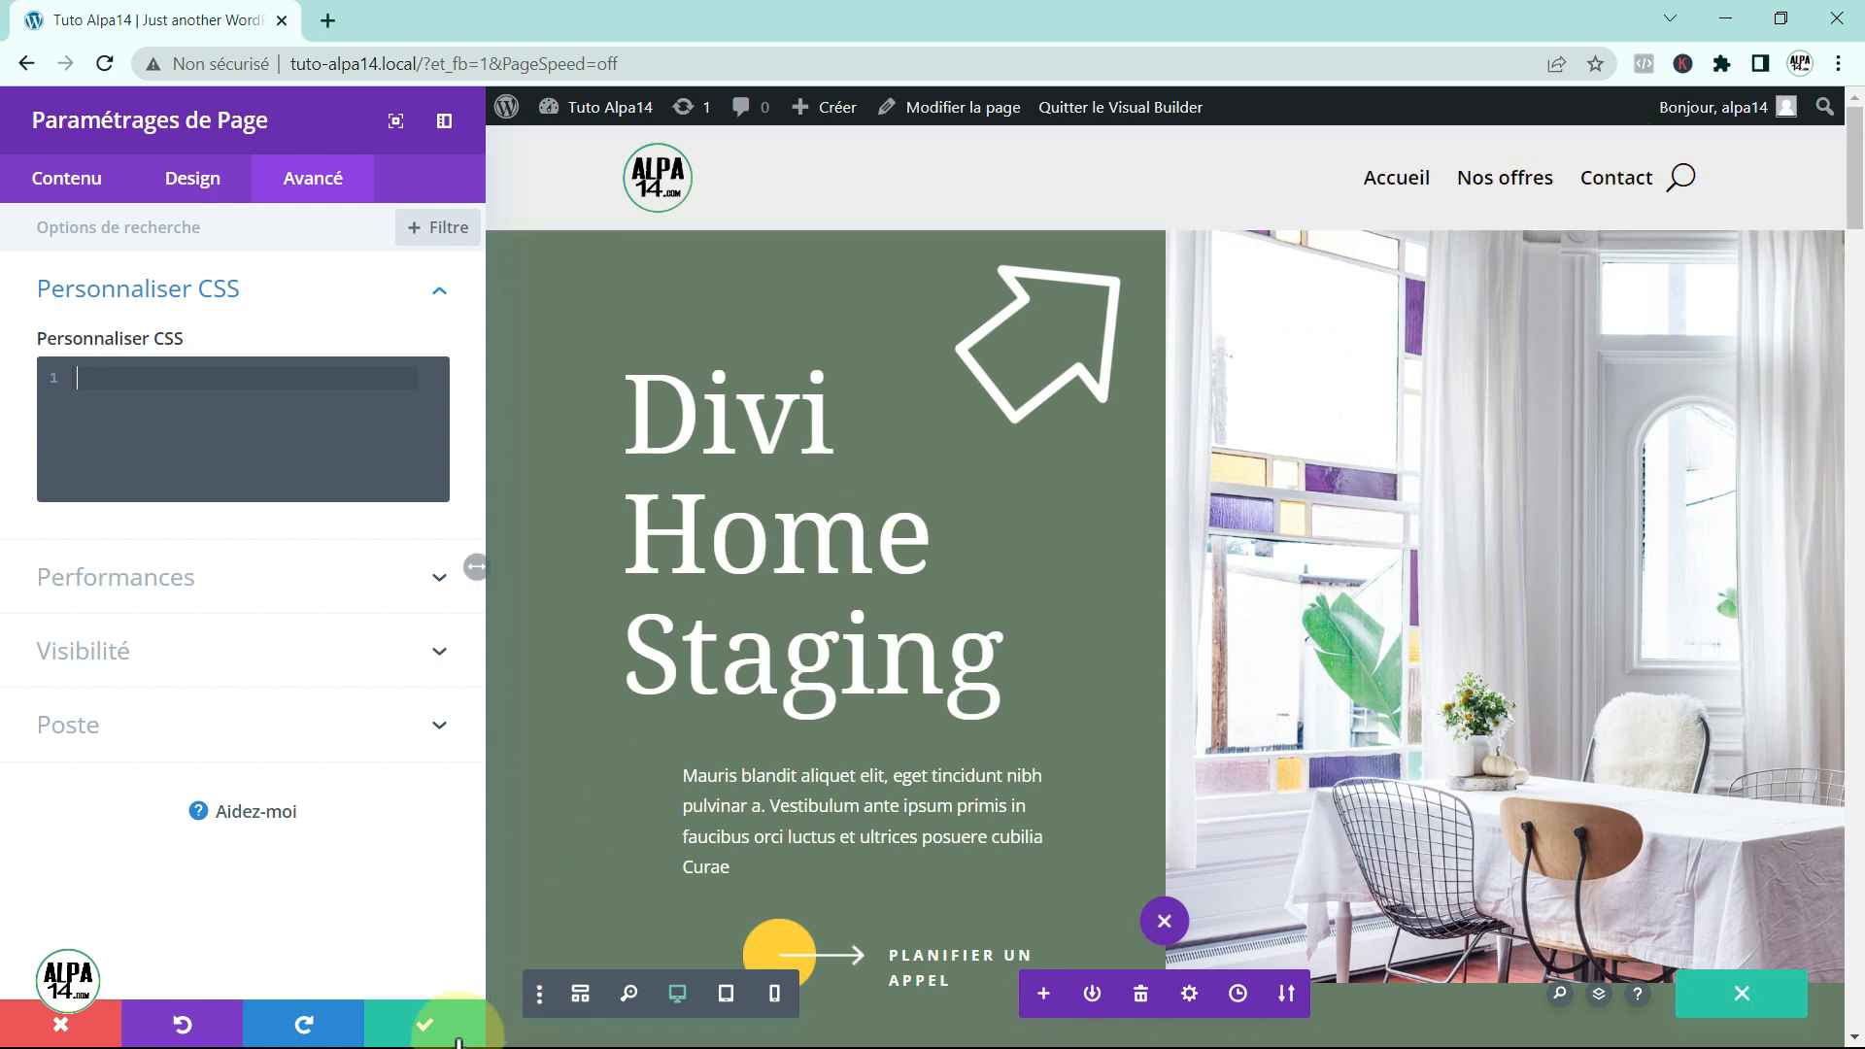
Step: Apply the emptied custom CSS to the page settings, save the page and go to the WordPress dashboard
left_click(424, 1023)
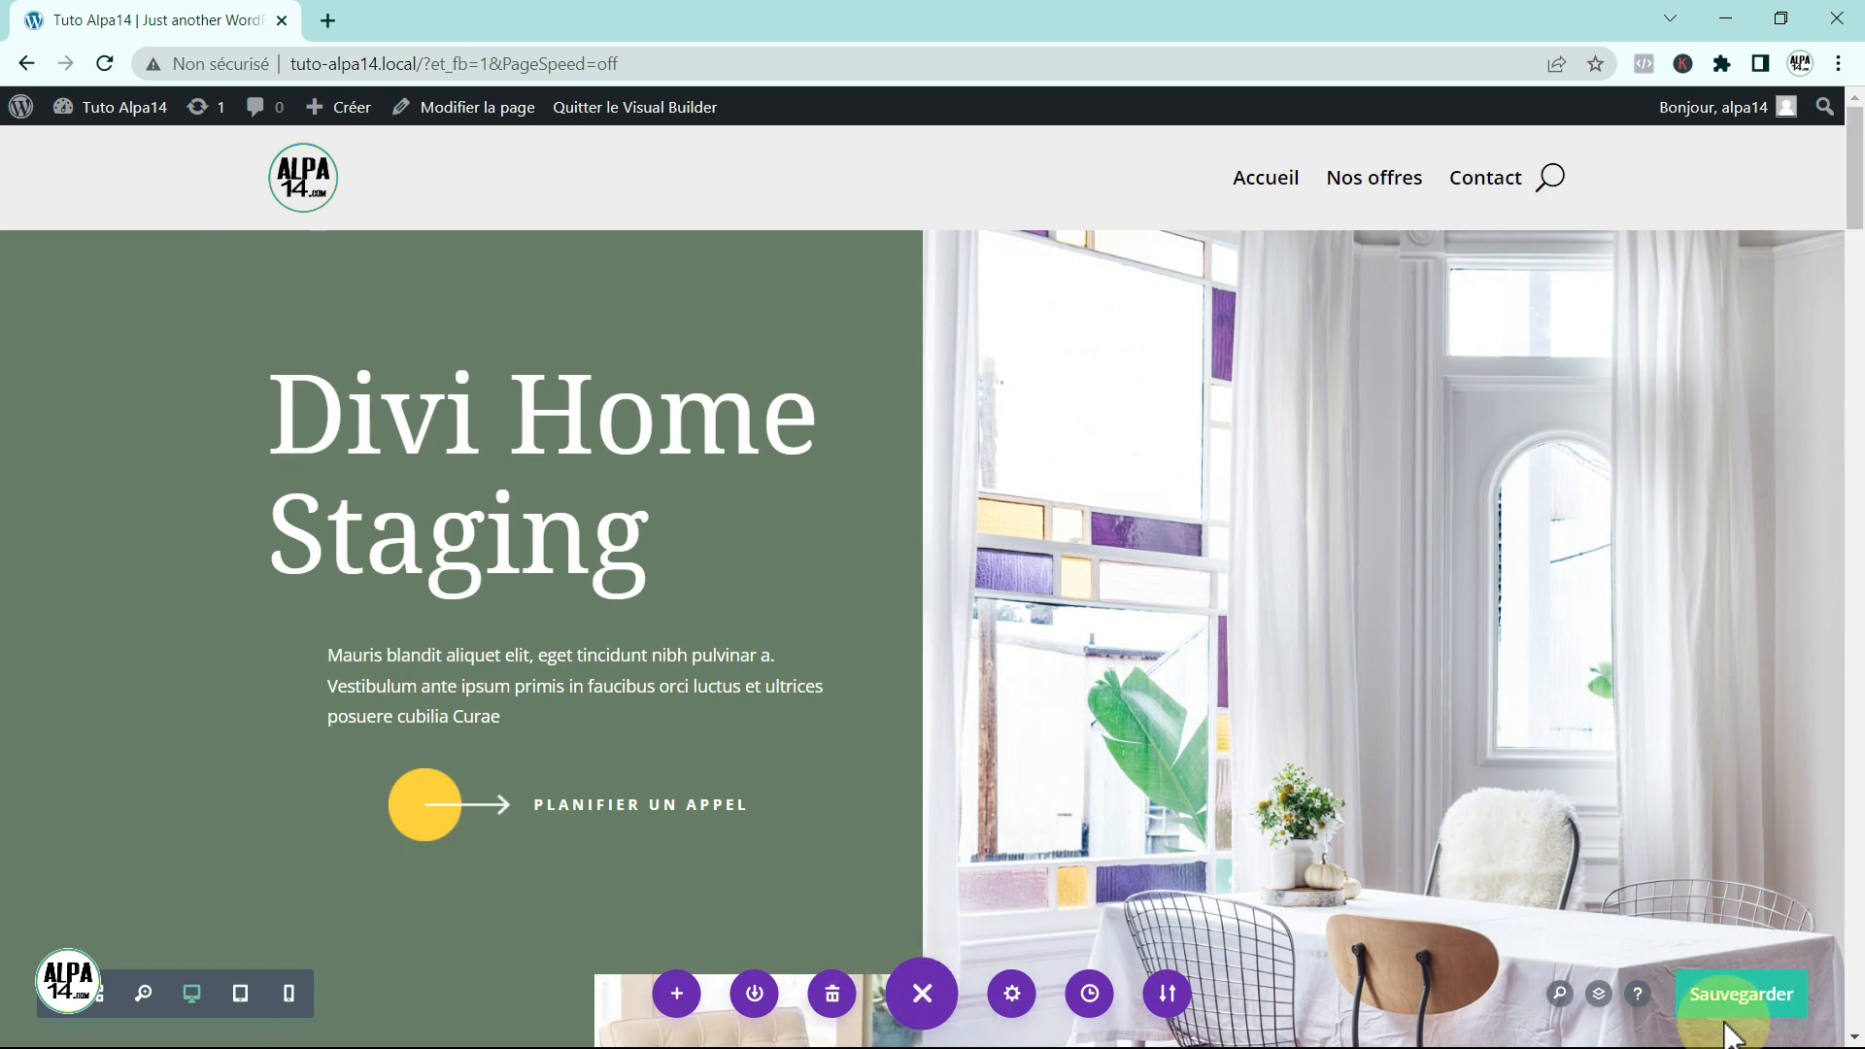
left_click(1746, 995)
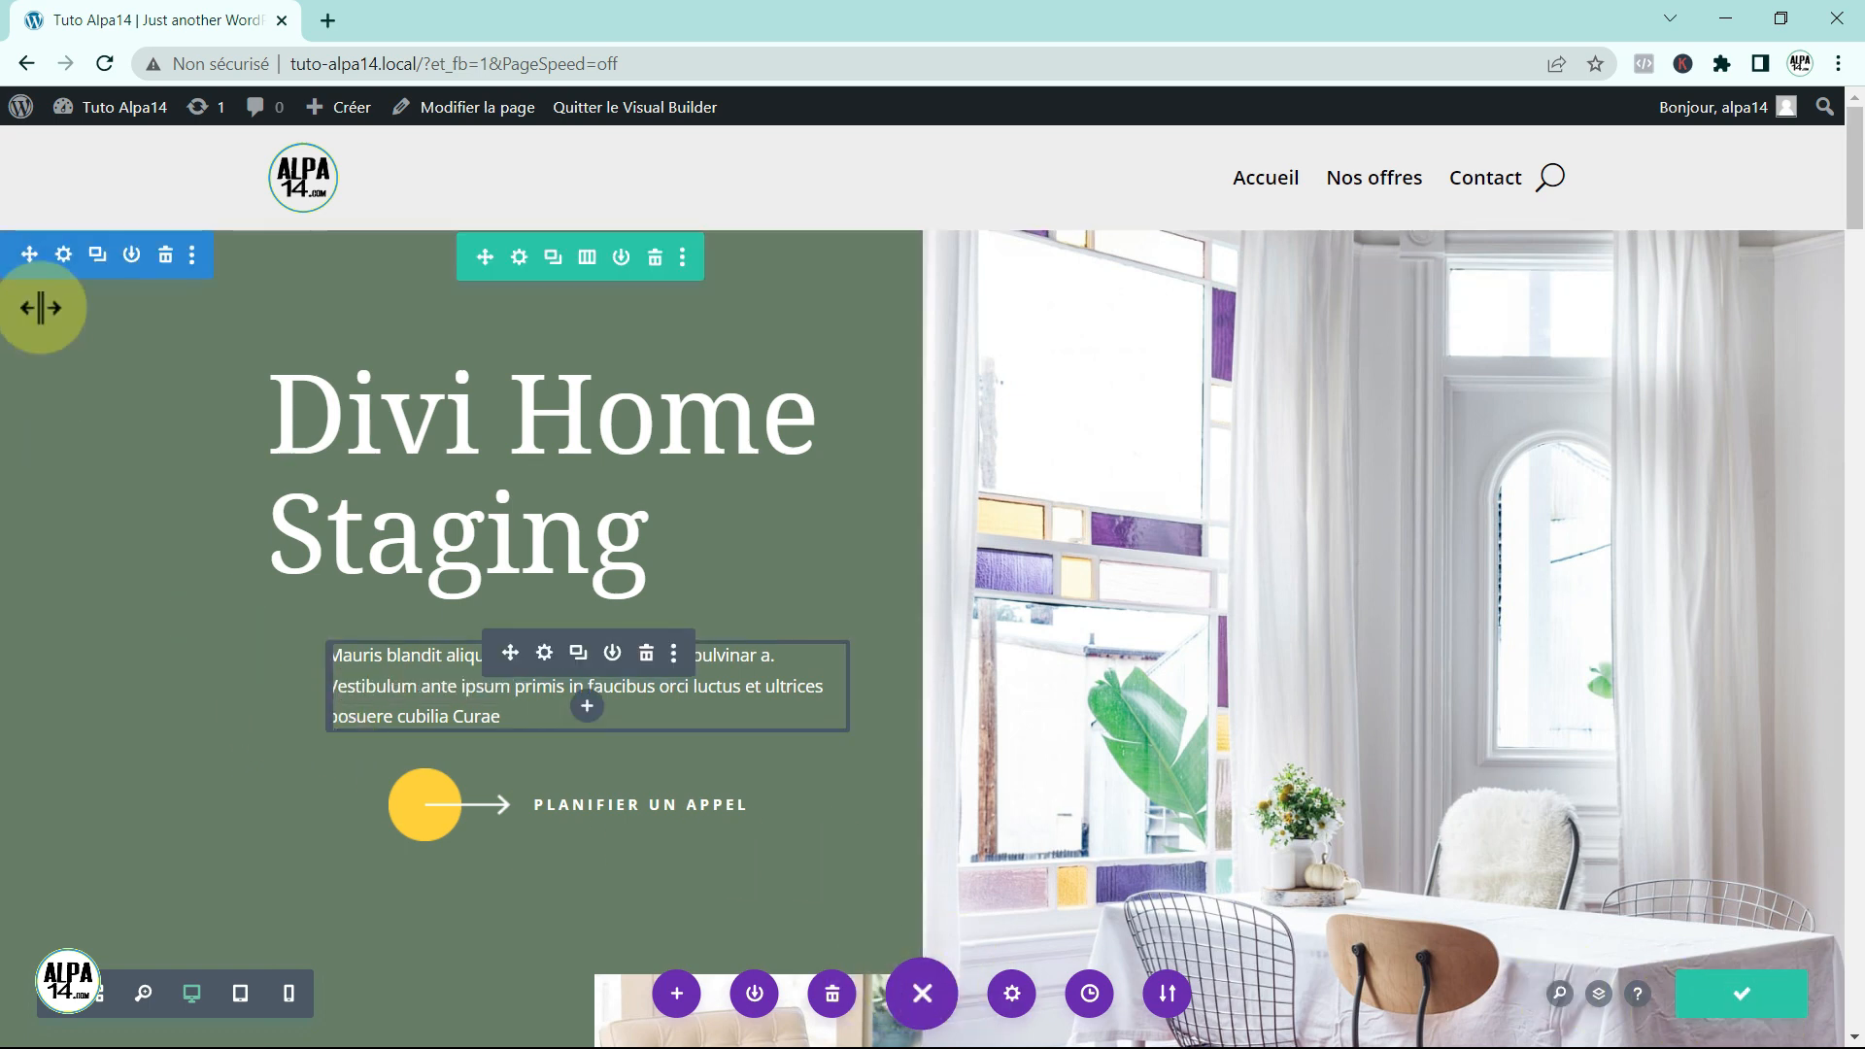
left_click(19, 110)
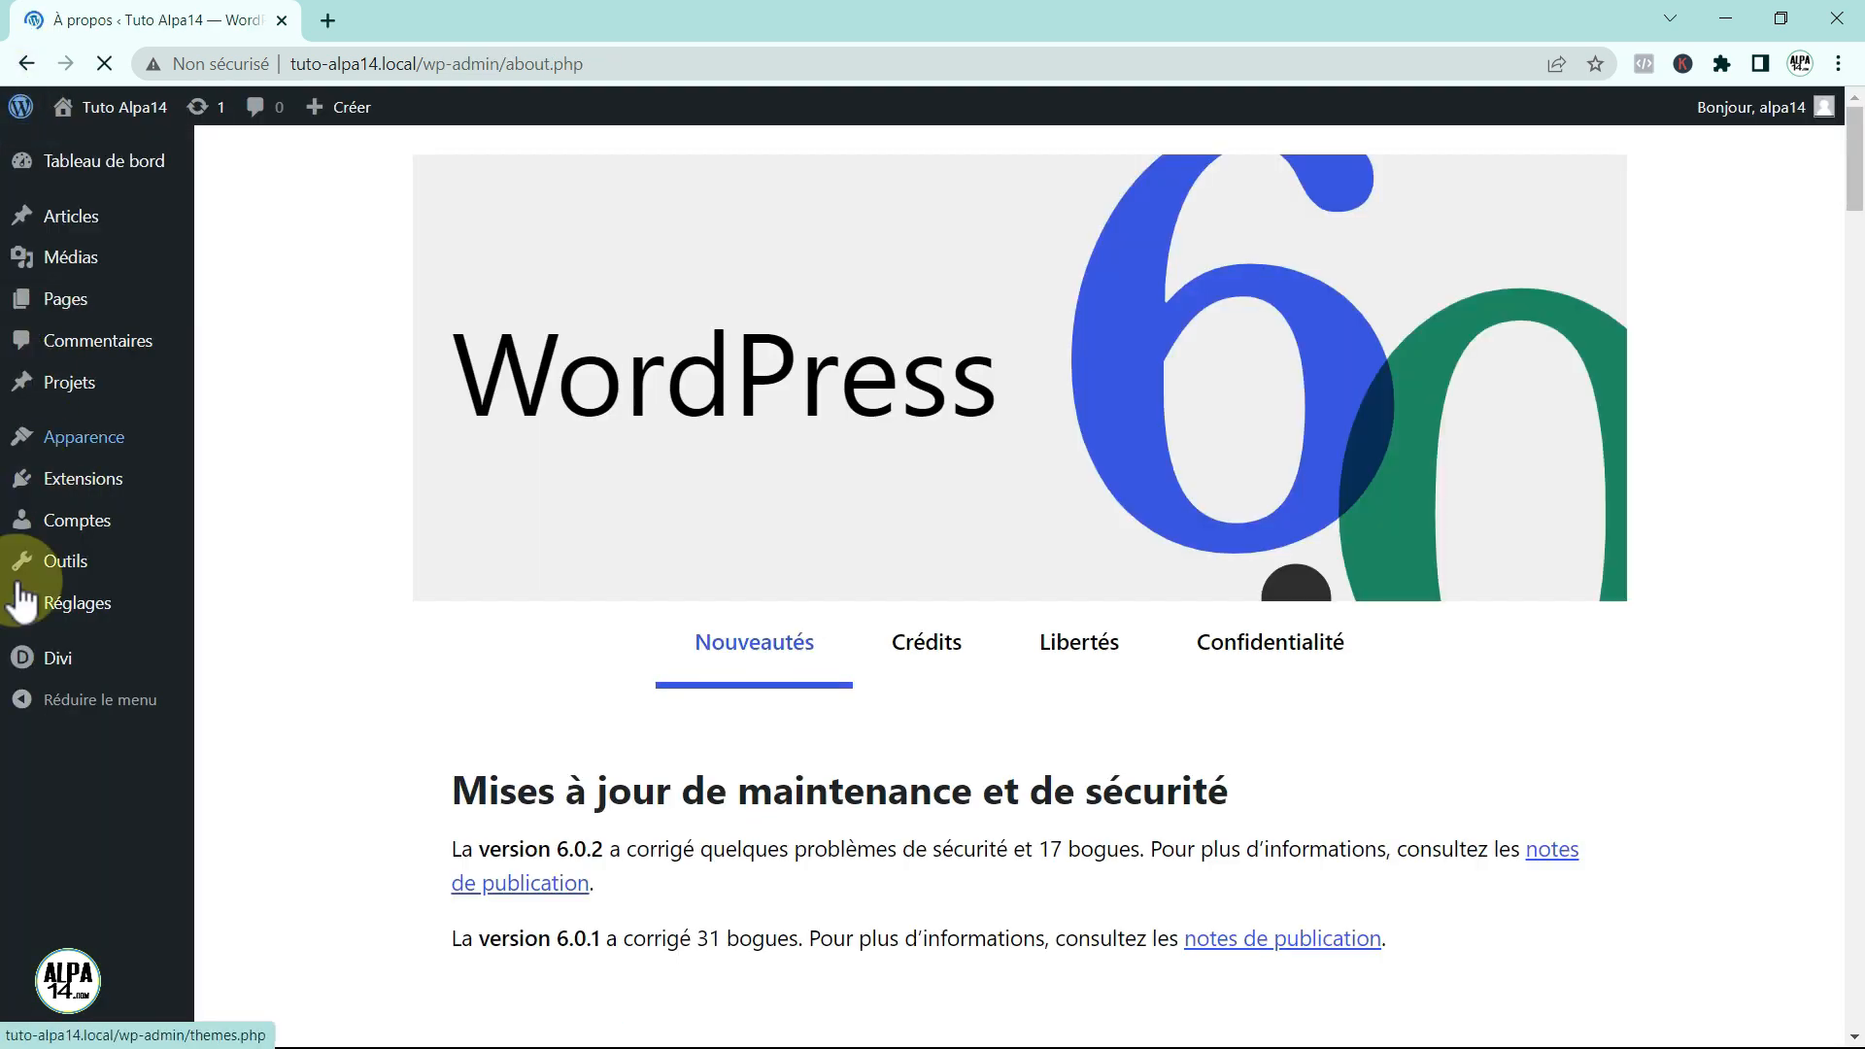
Step: Paste the copied hamburger menu CSS into the custom CSS of Divi's theme options and save the changes
mouse_move(53, 665)
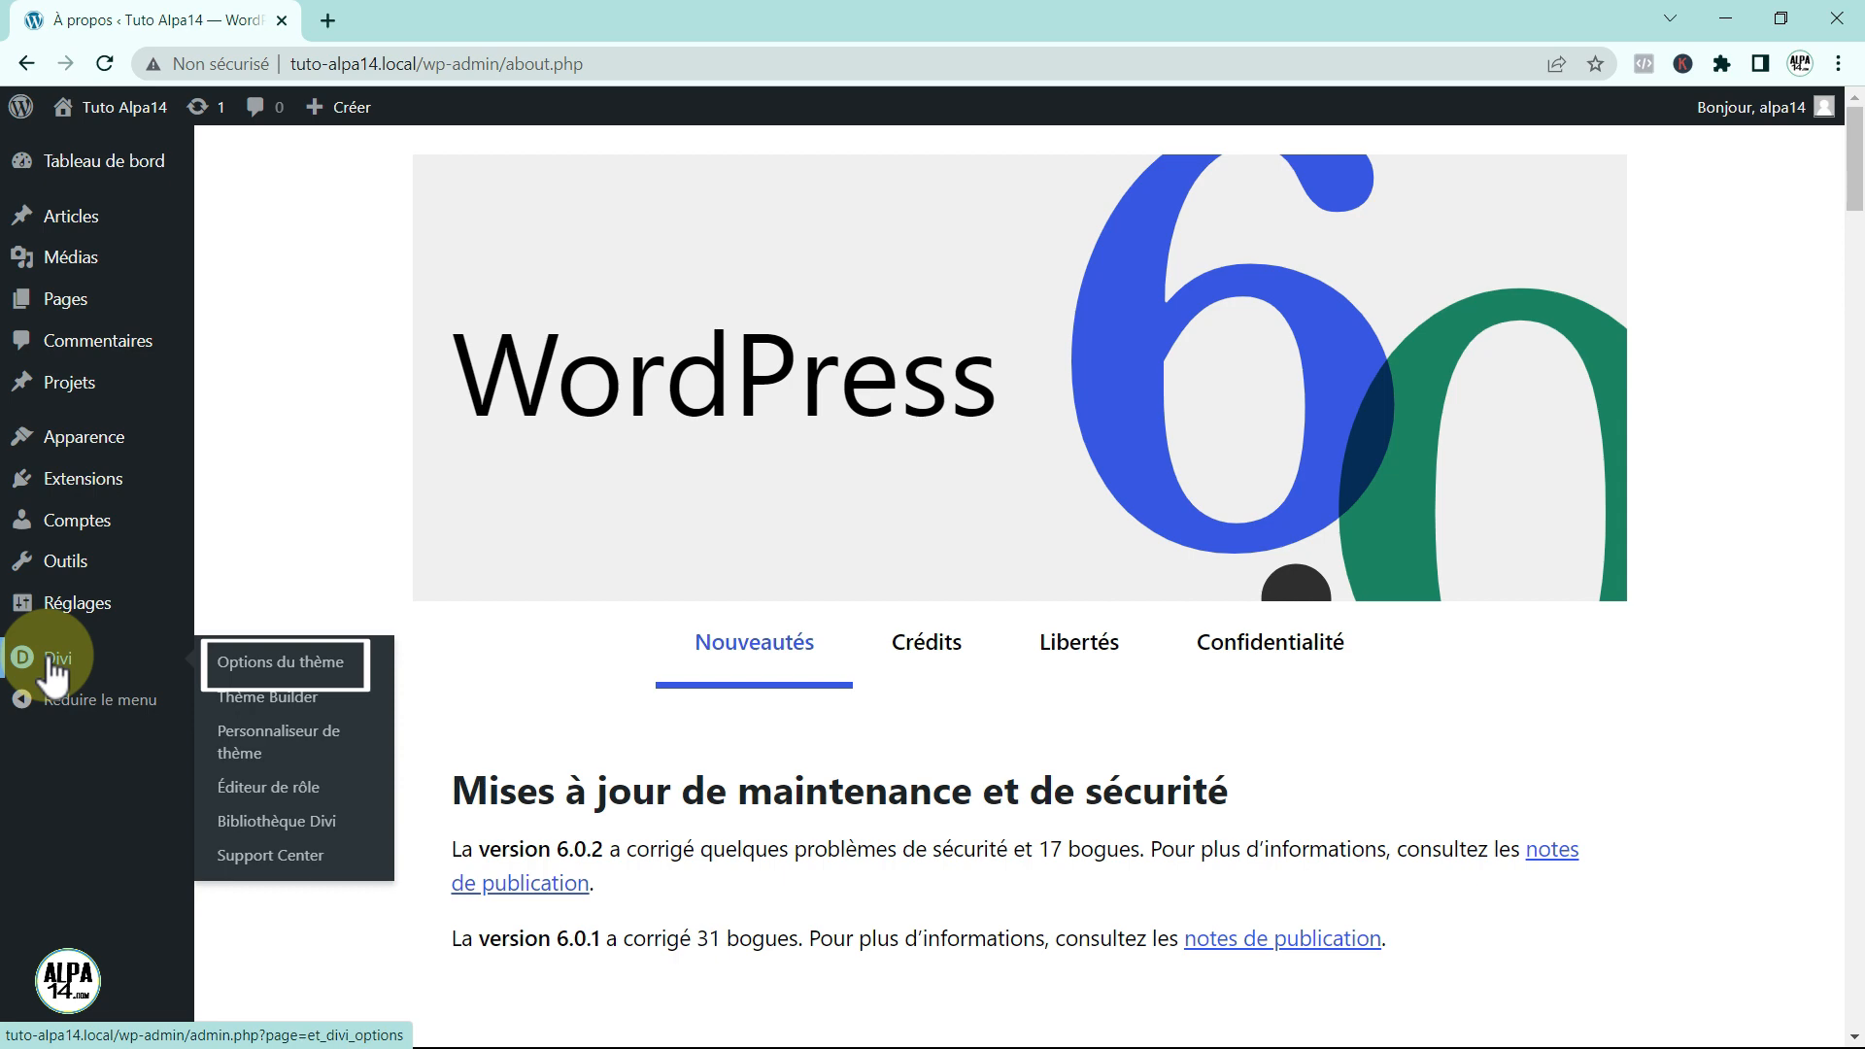
left_click(277, 668)
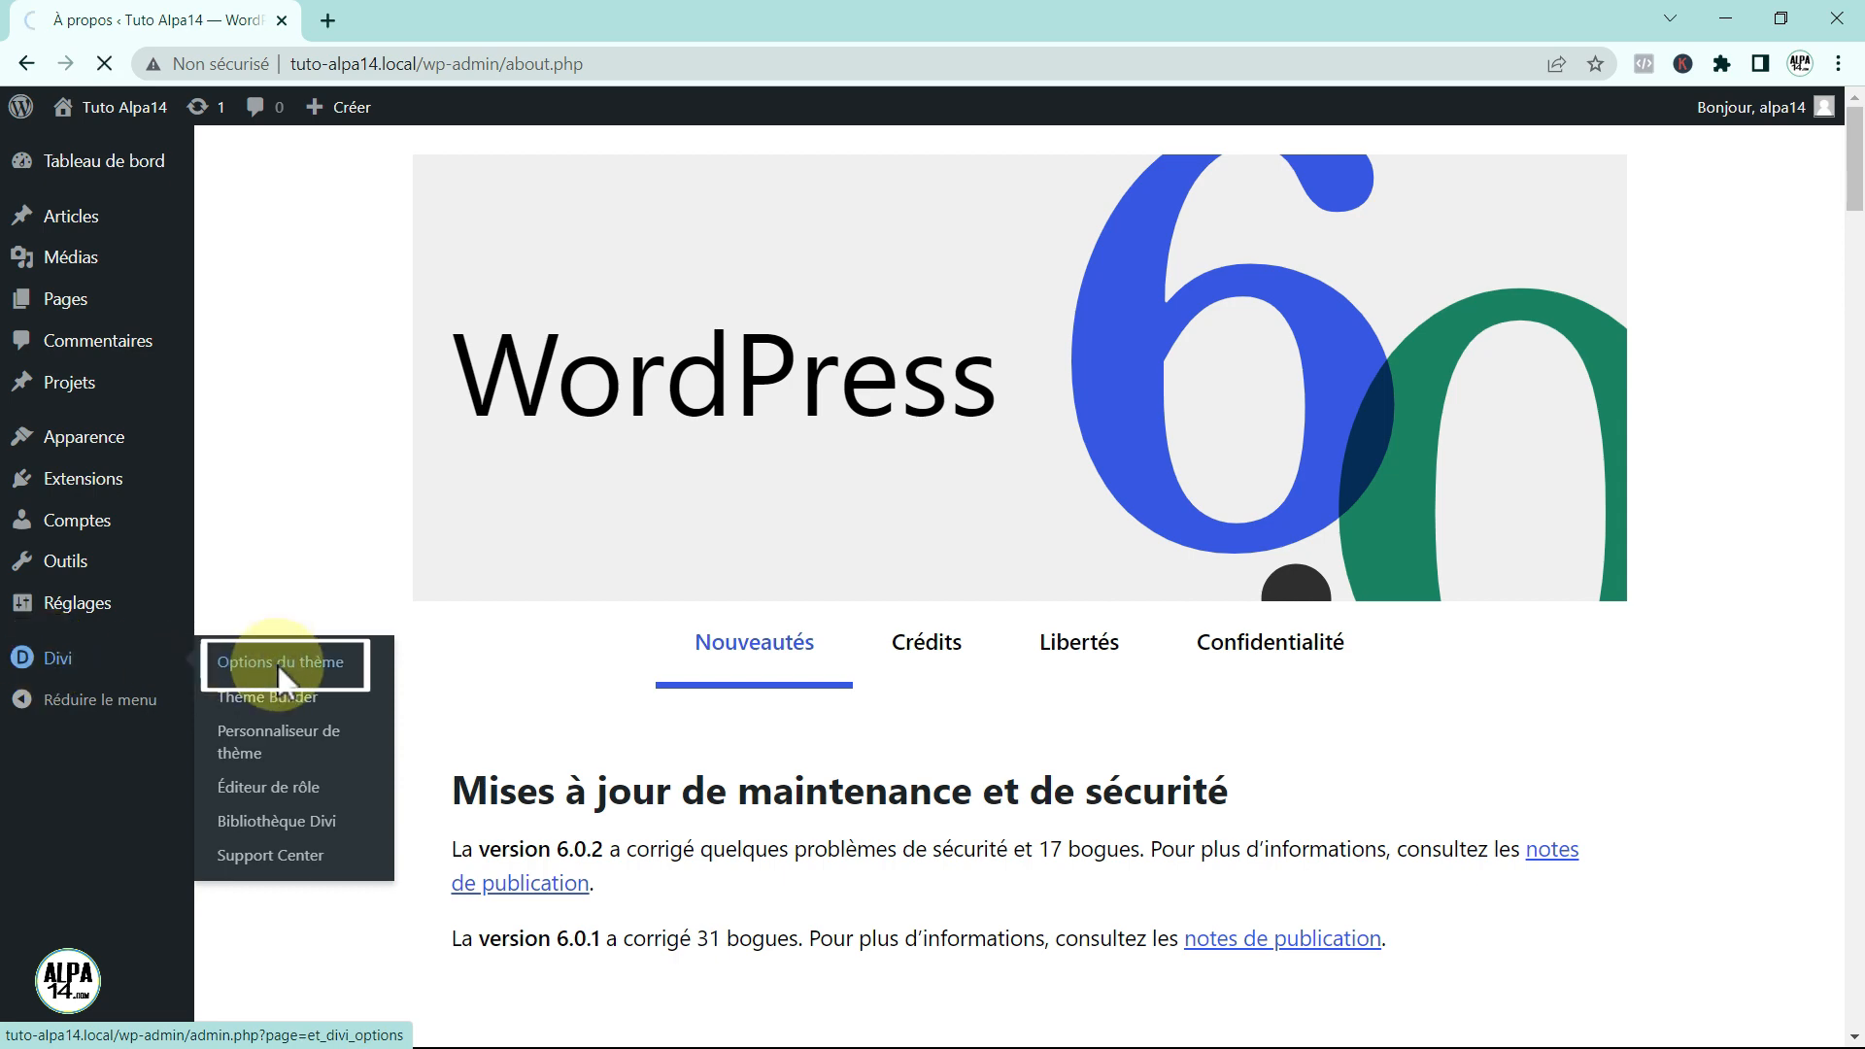
scroll(741, 701, "down", 8)
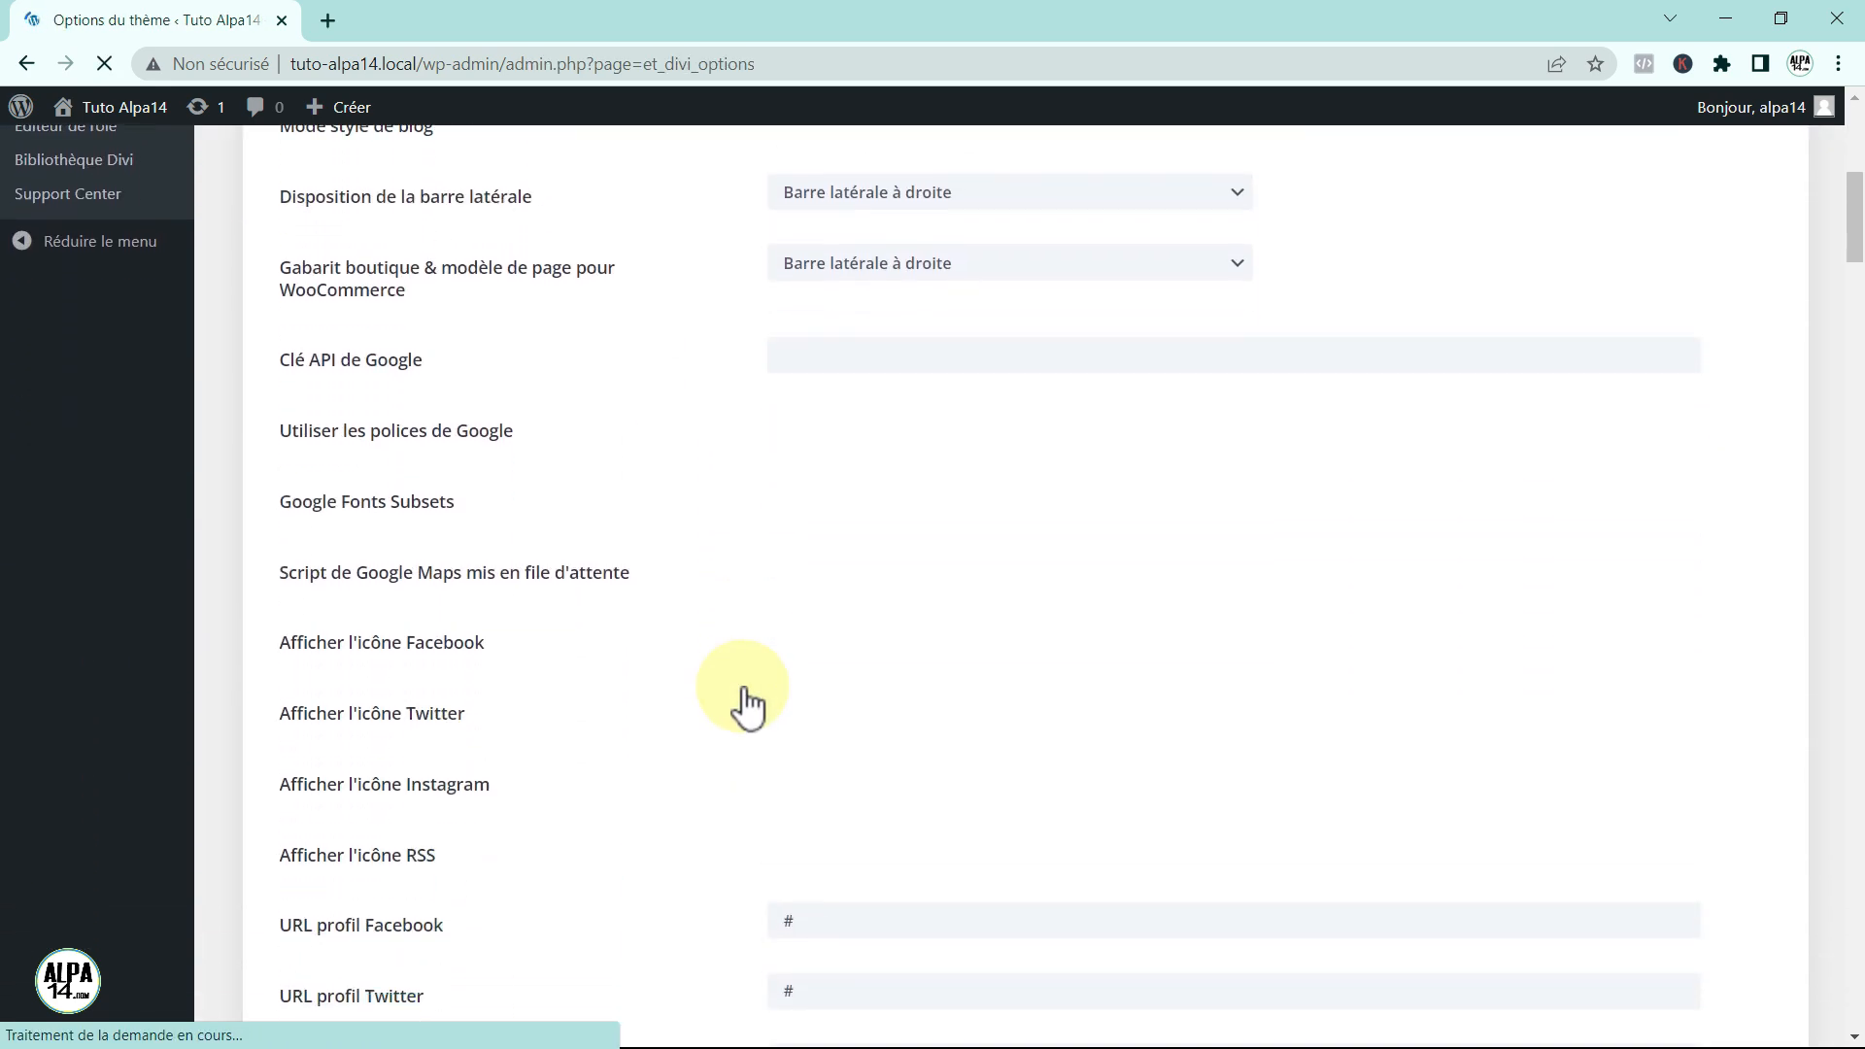
scroll(748, 706, "down", 15)
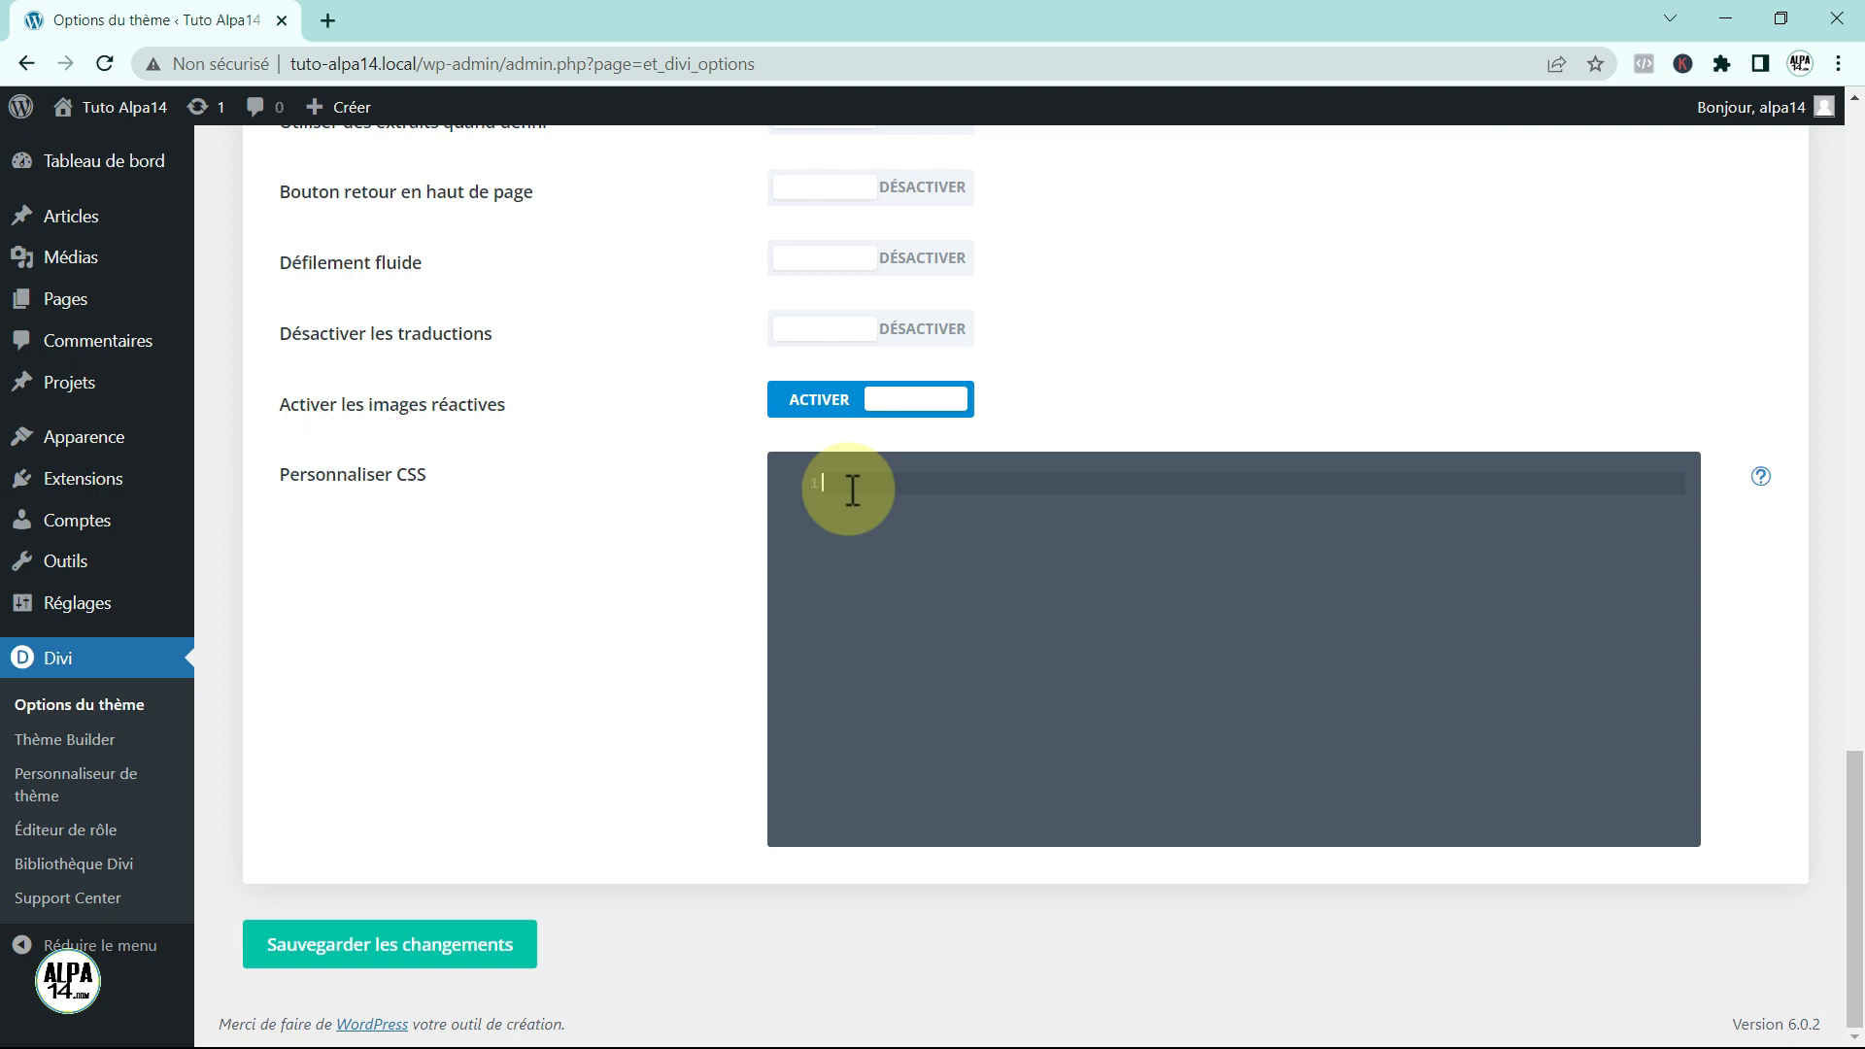
key("ctrl+v")
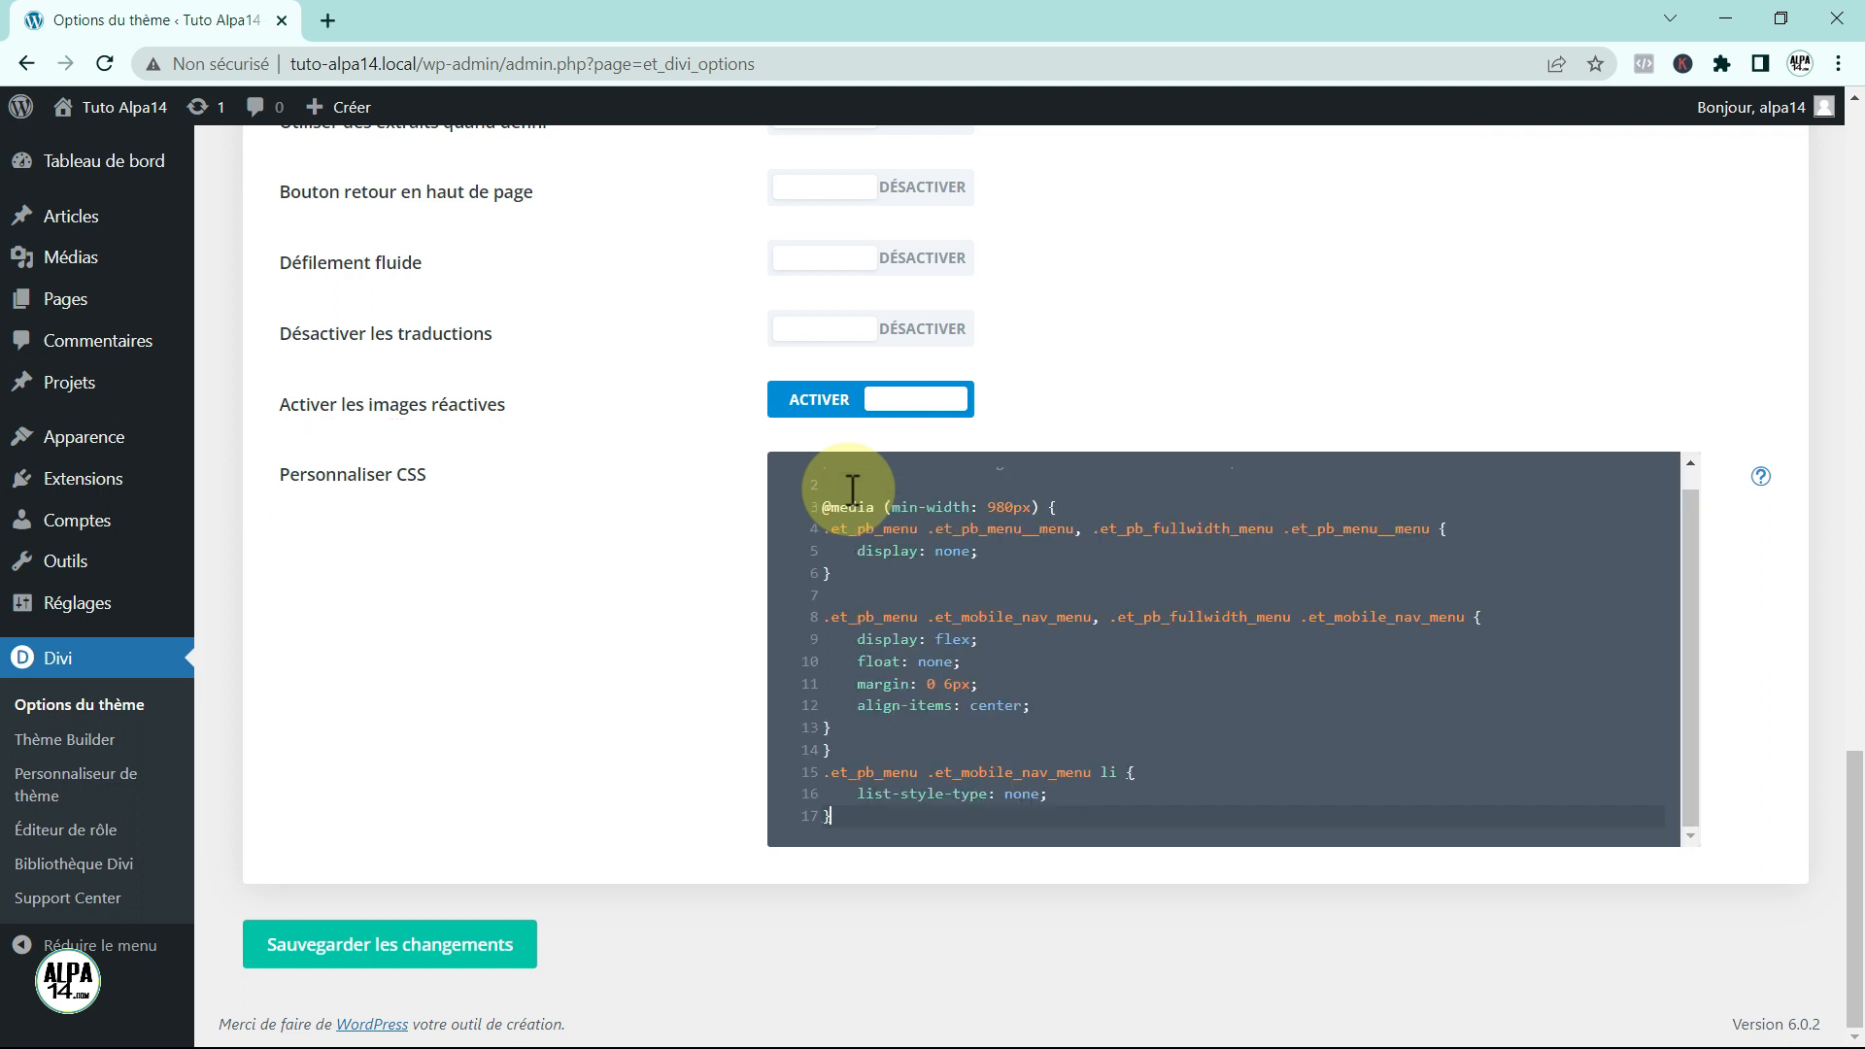
left_click(418, 952)
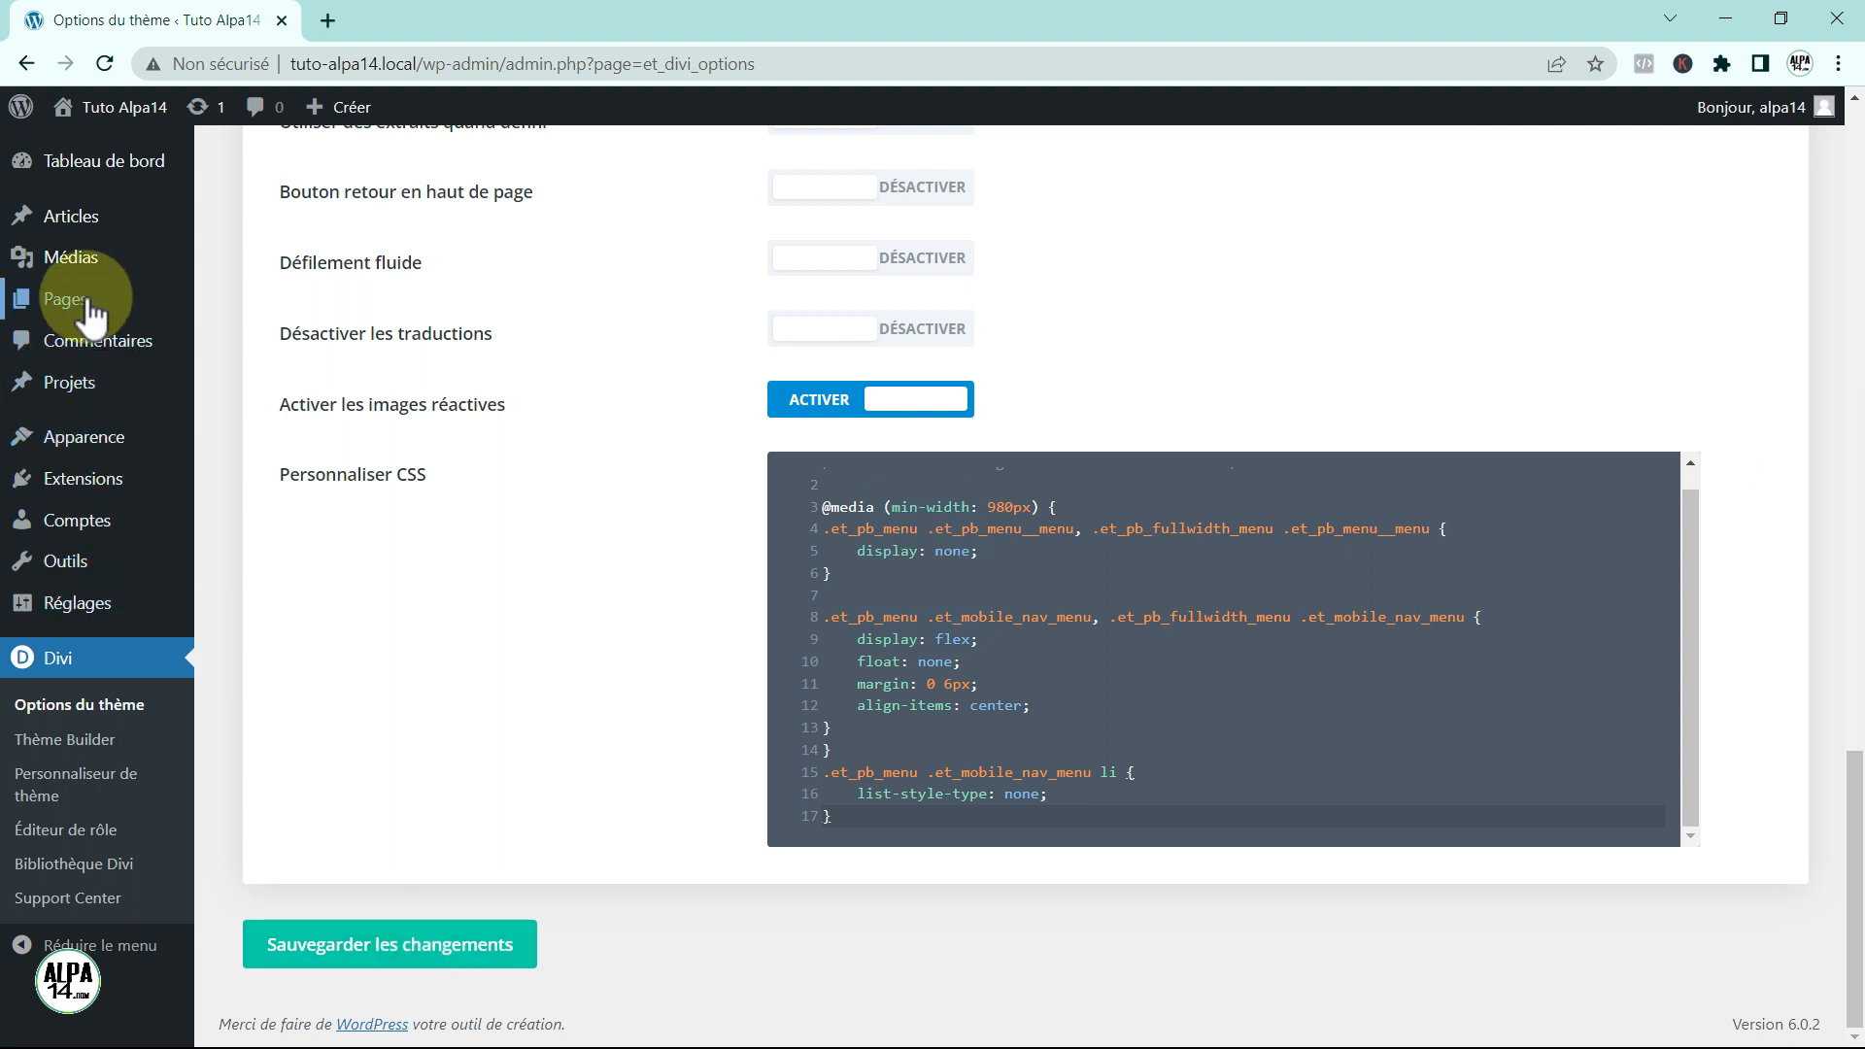
Step: View the published Accueil page and open and close the header's hamburger menu several times to check its dropdown items
mouse_move(91, 298)
left_click(307, 313)
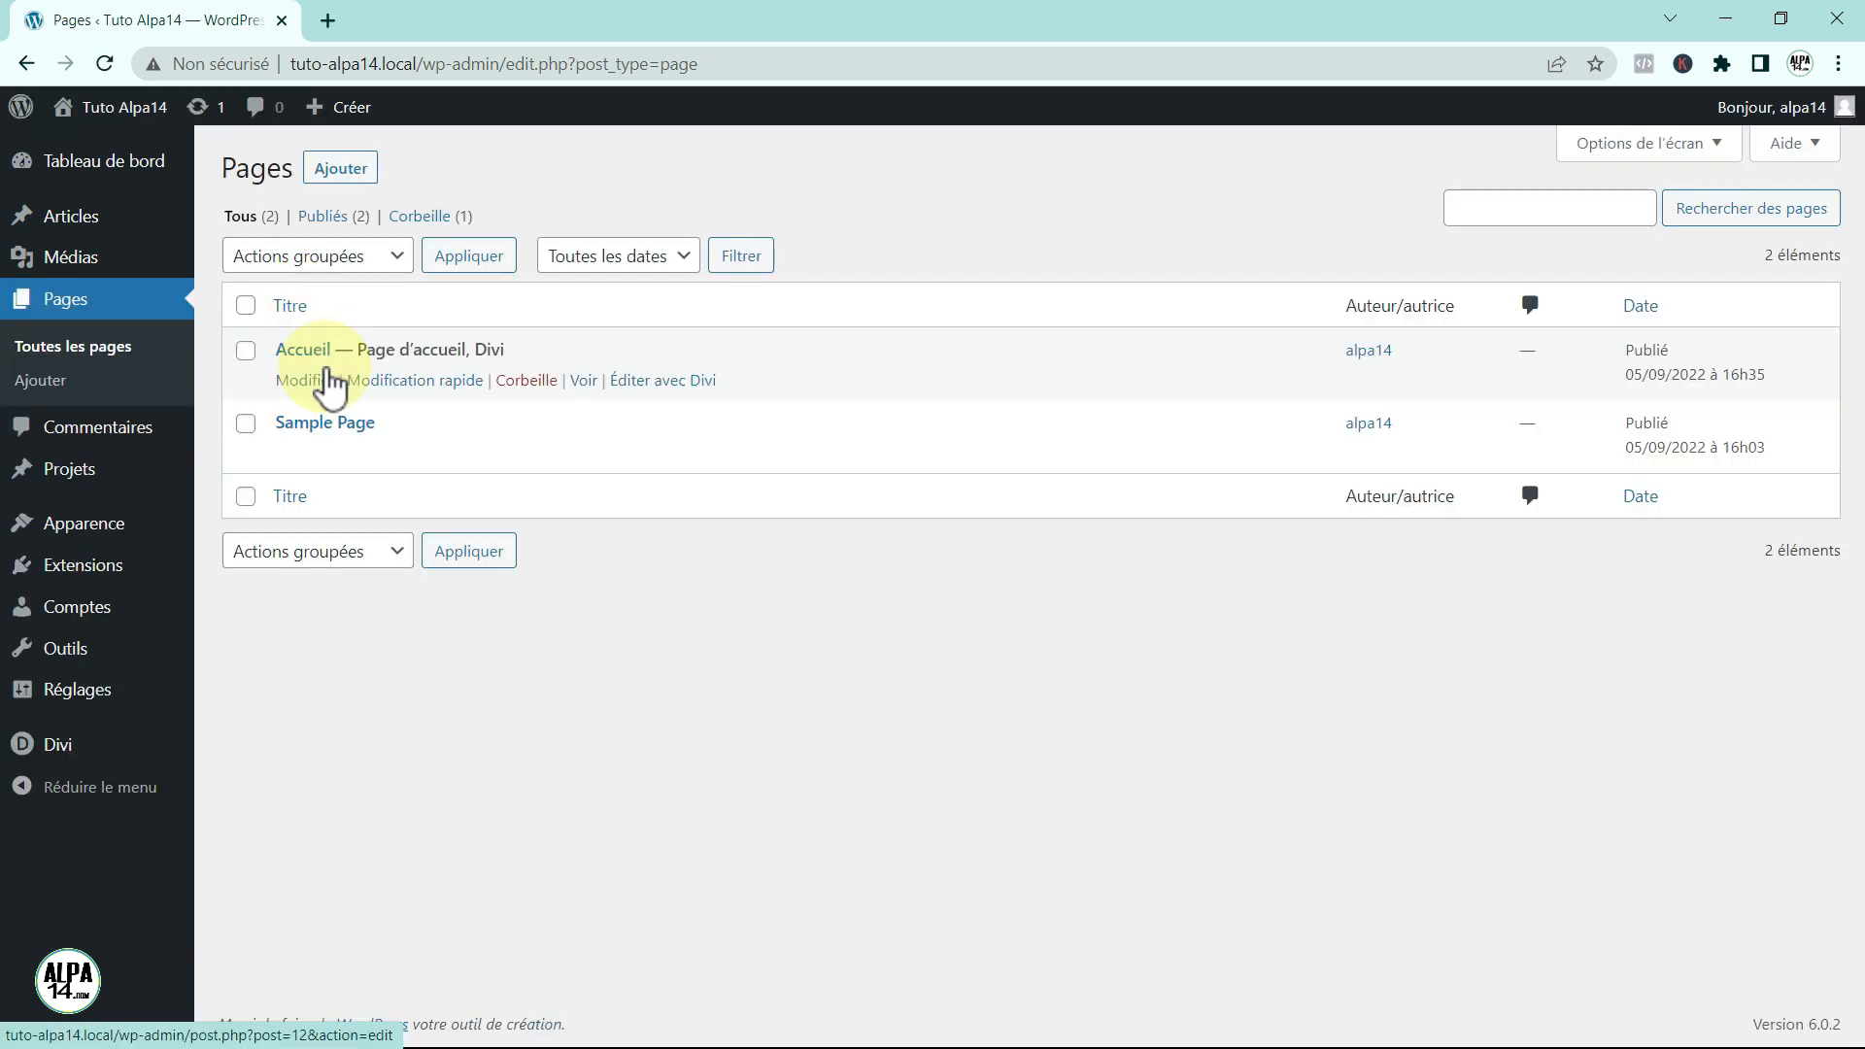
left_click(586, 382)
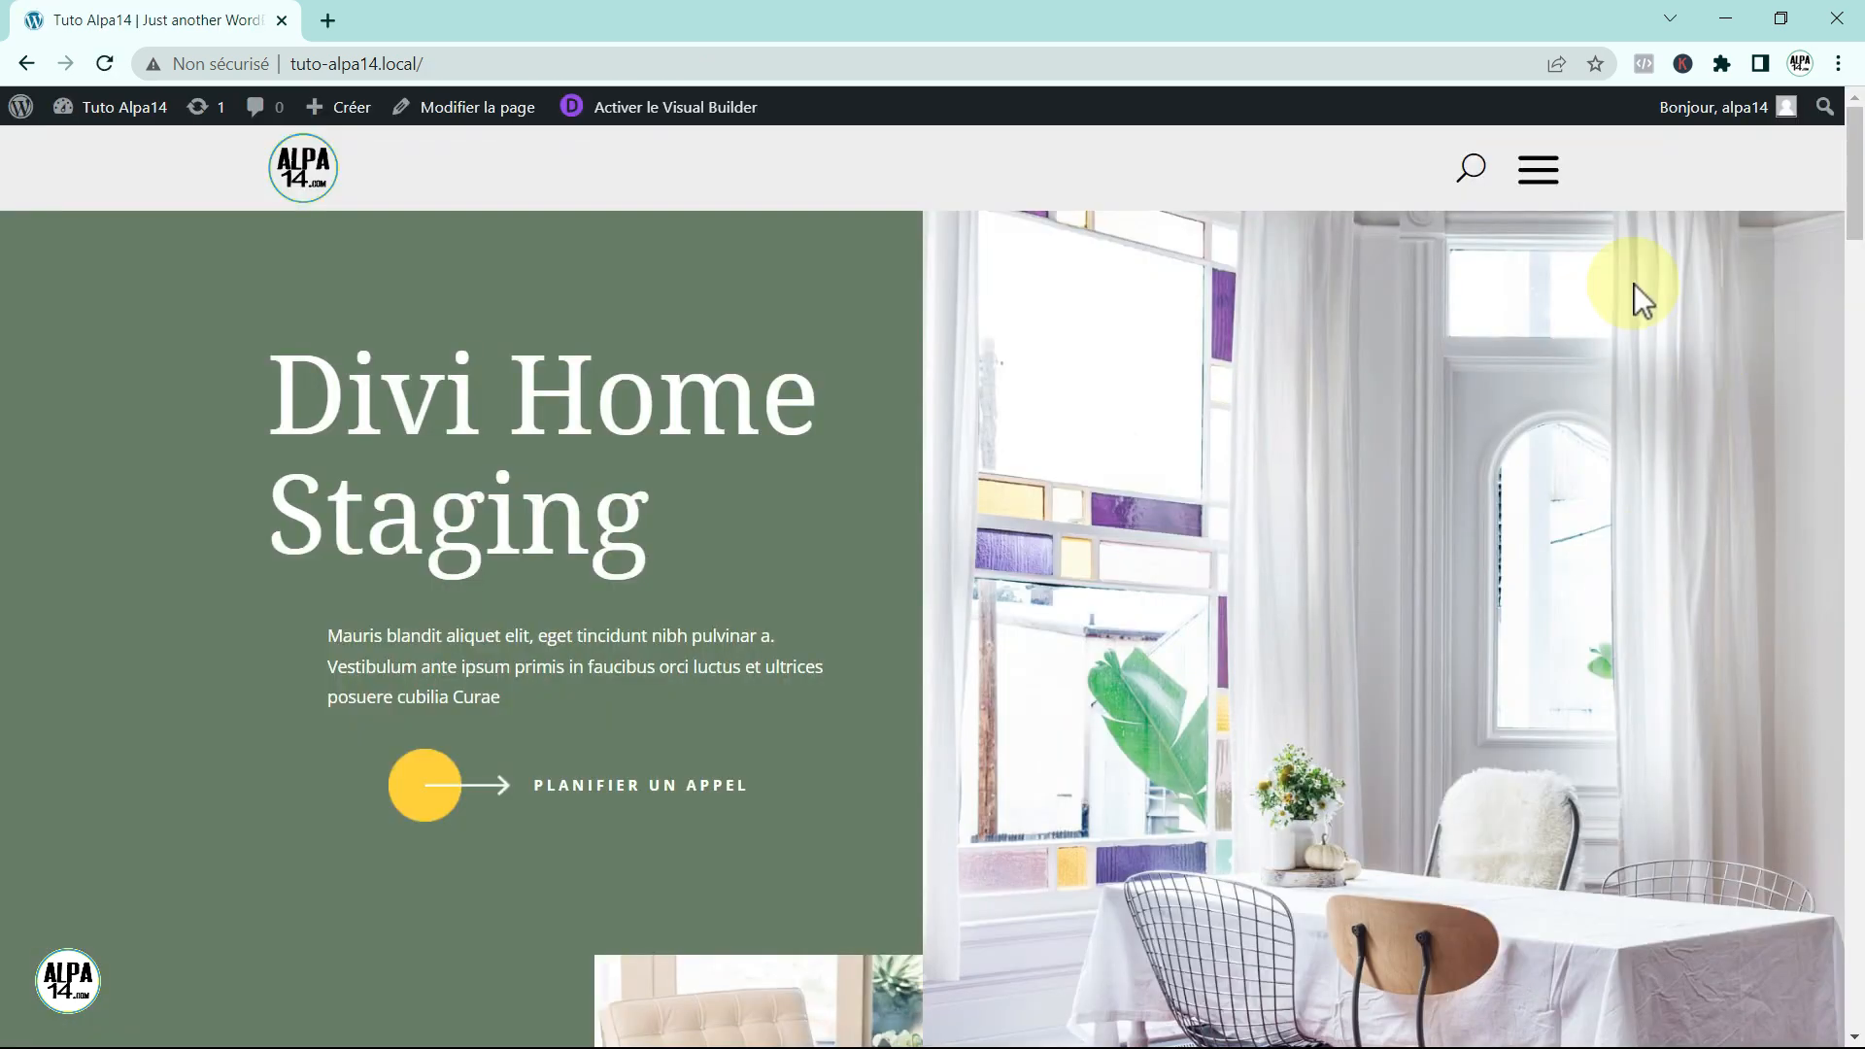
left_click(1539, 176)
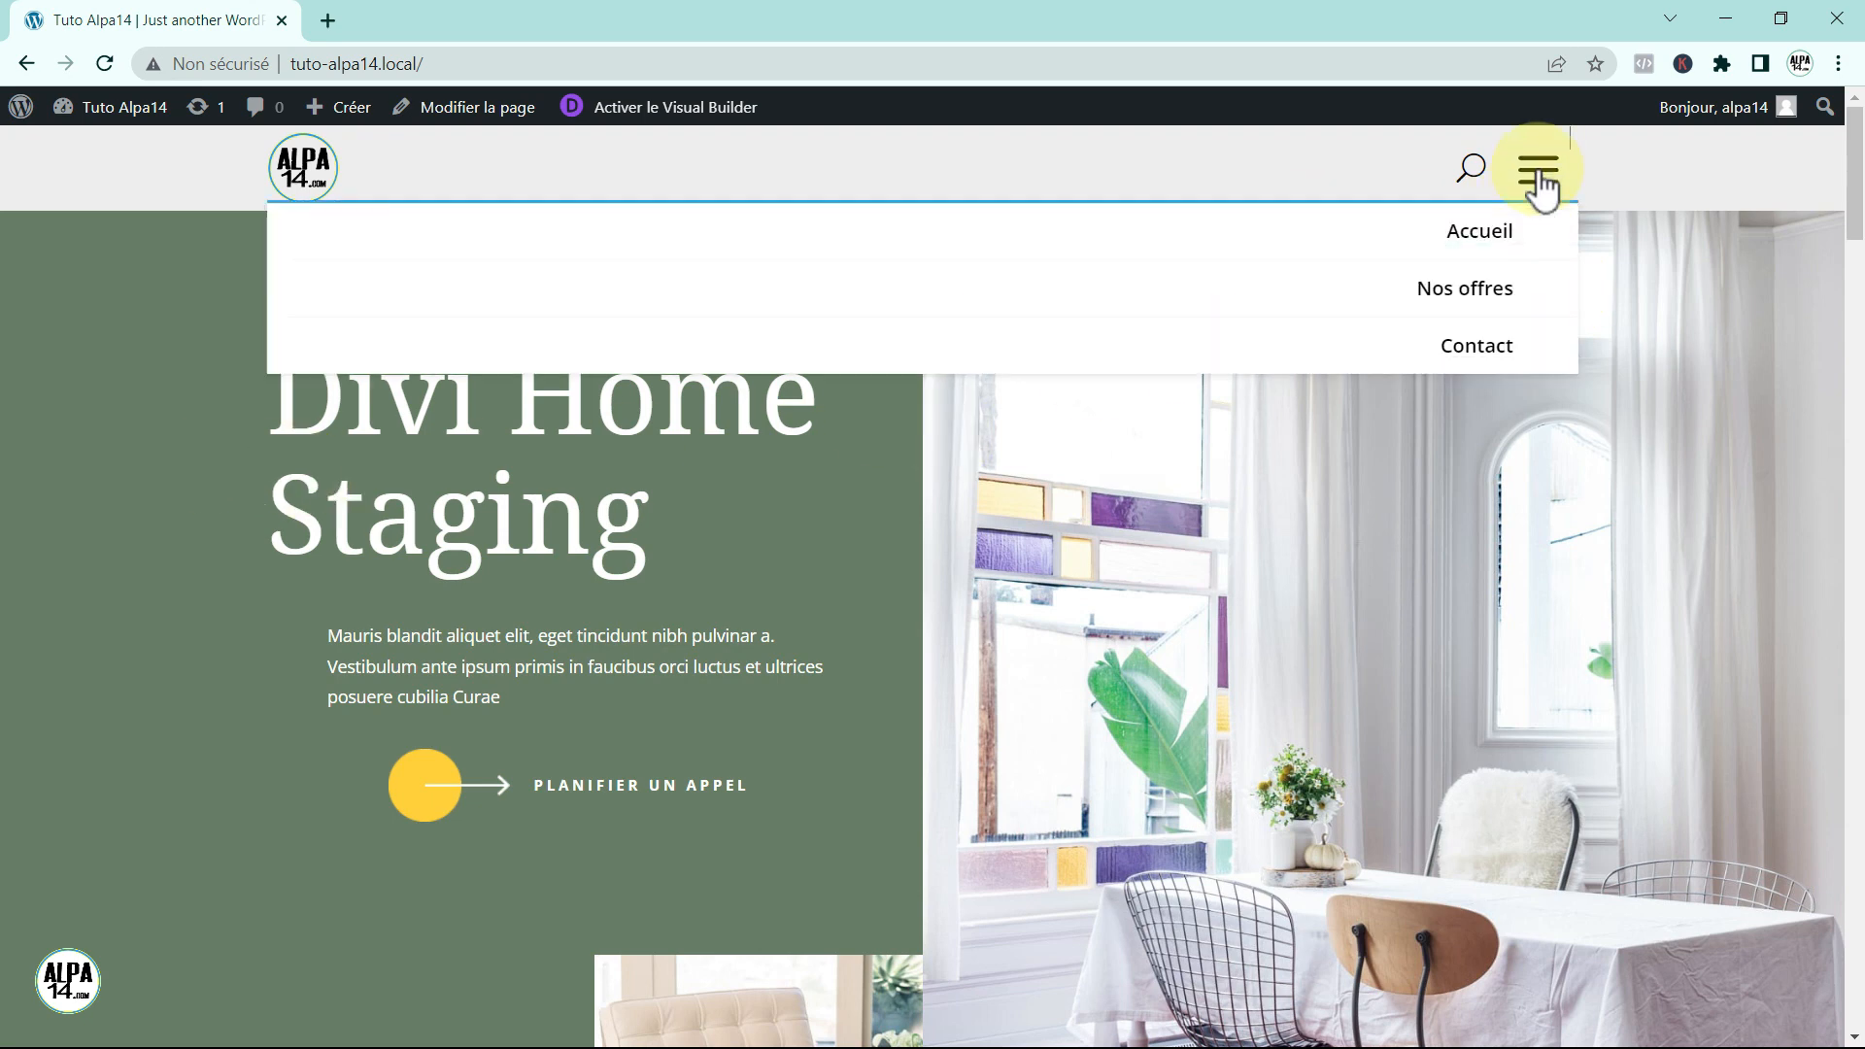
left_click(1540, 177)
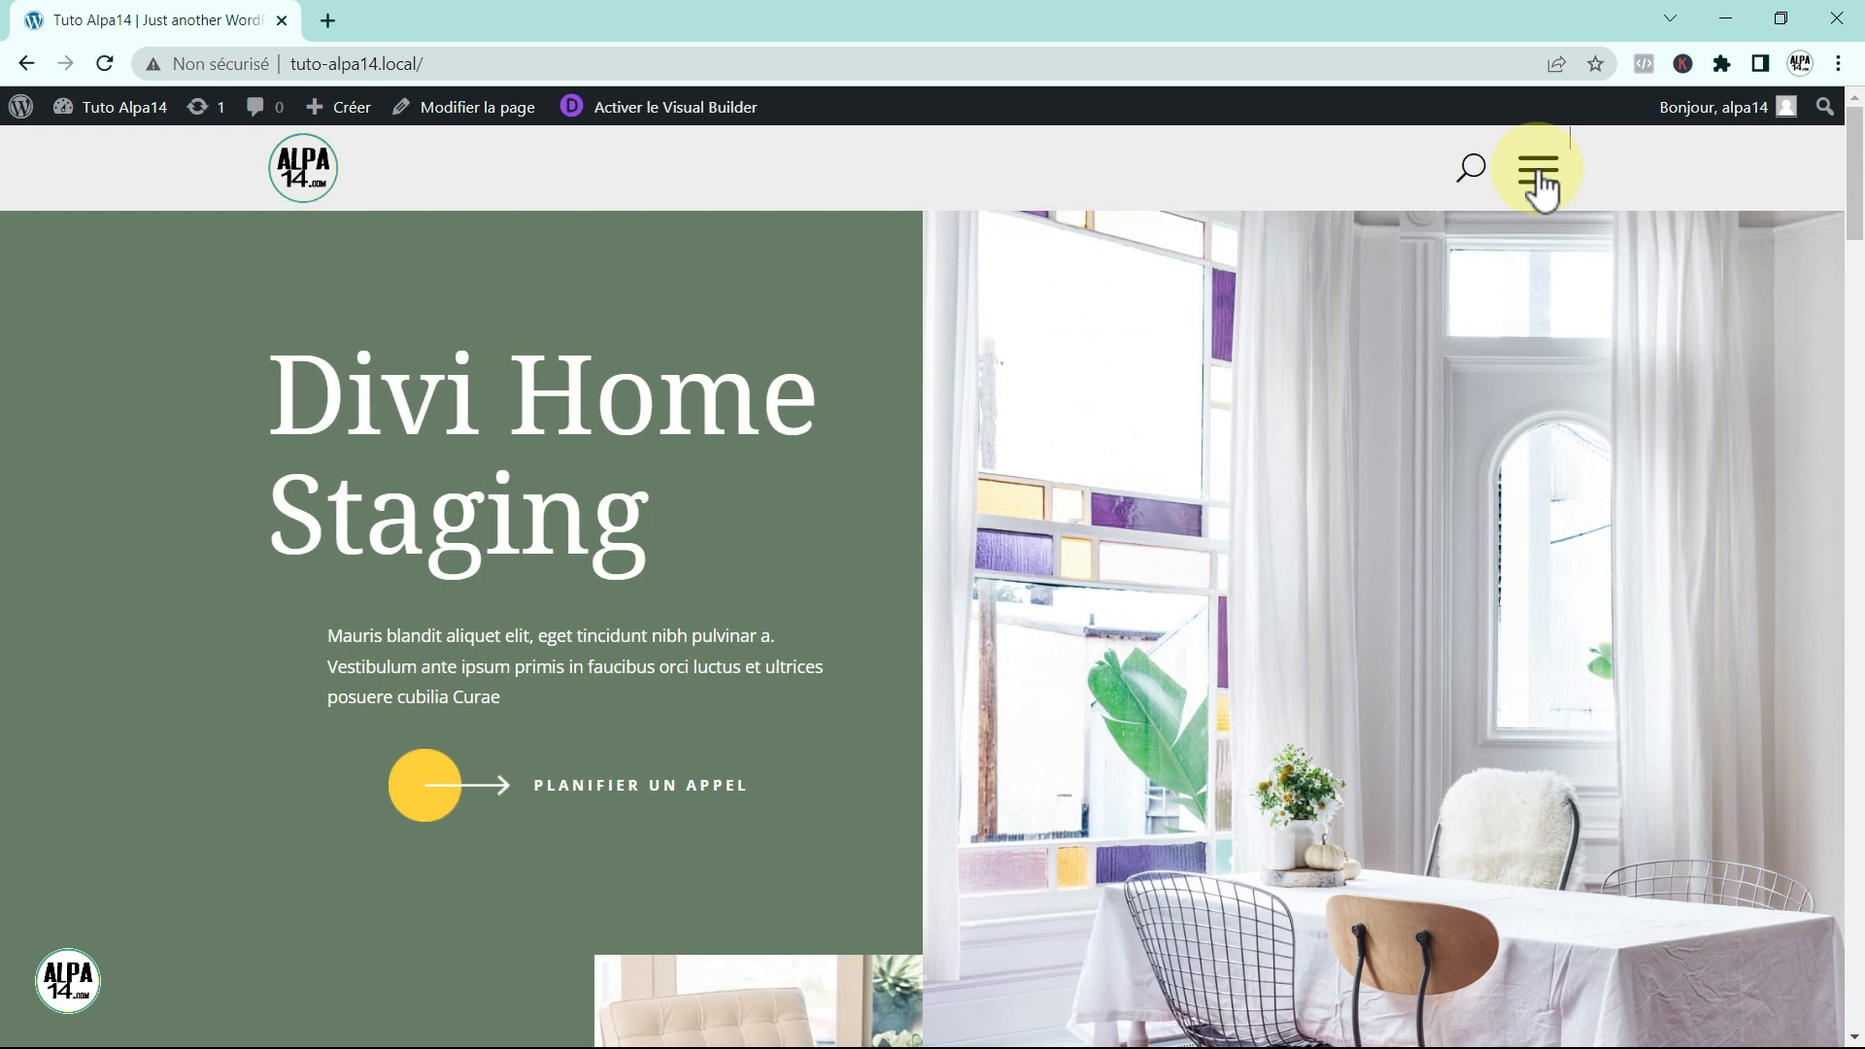
left_click(1539, 177)
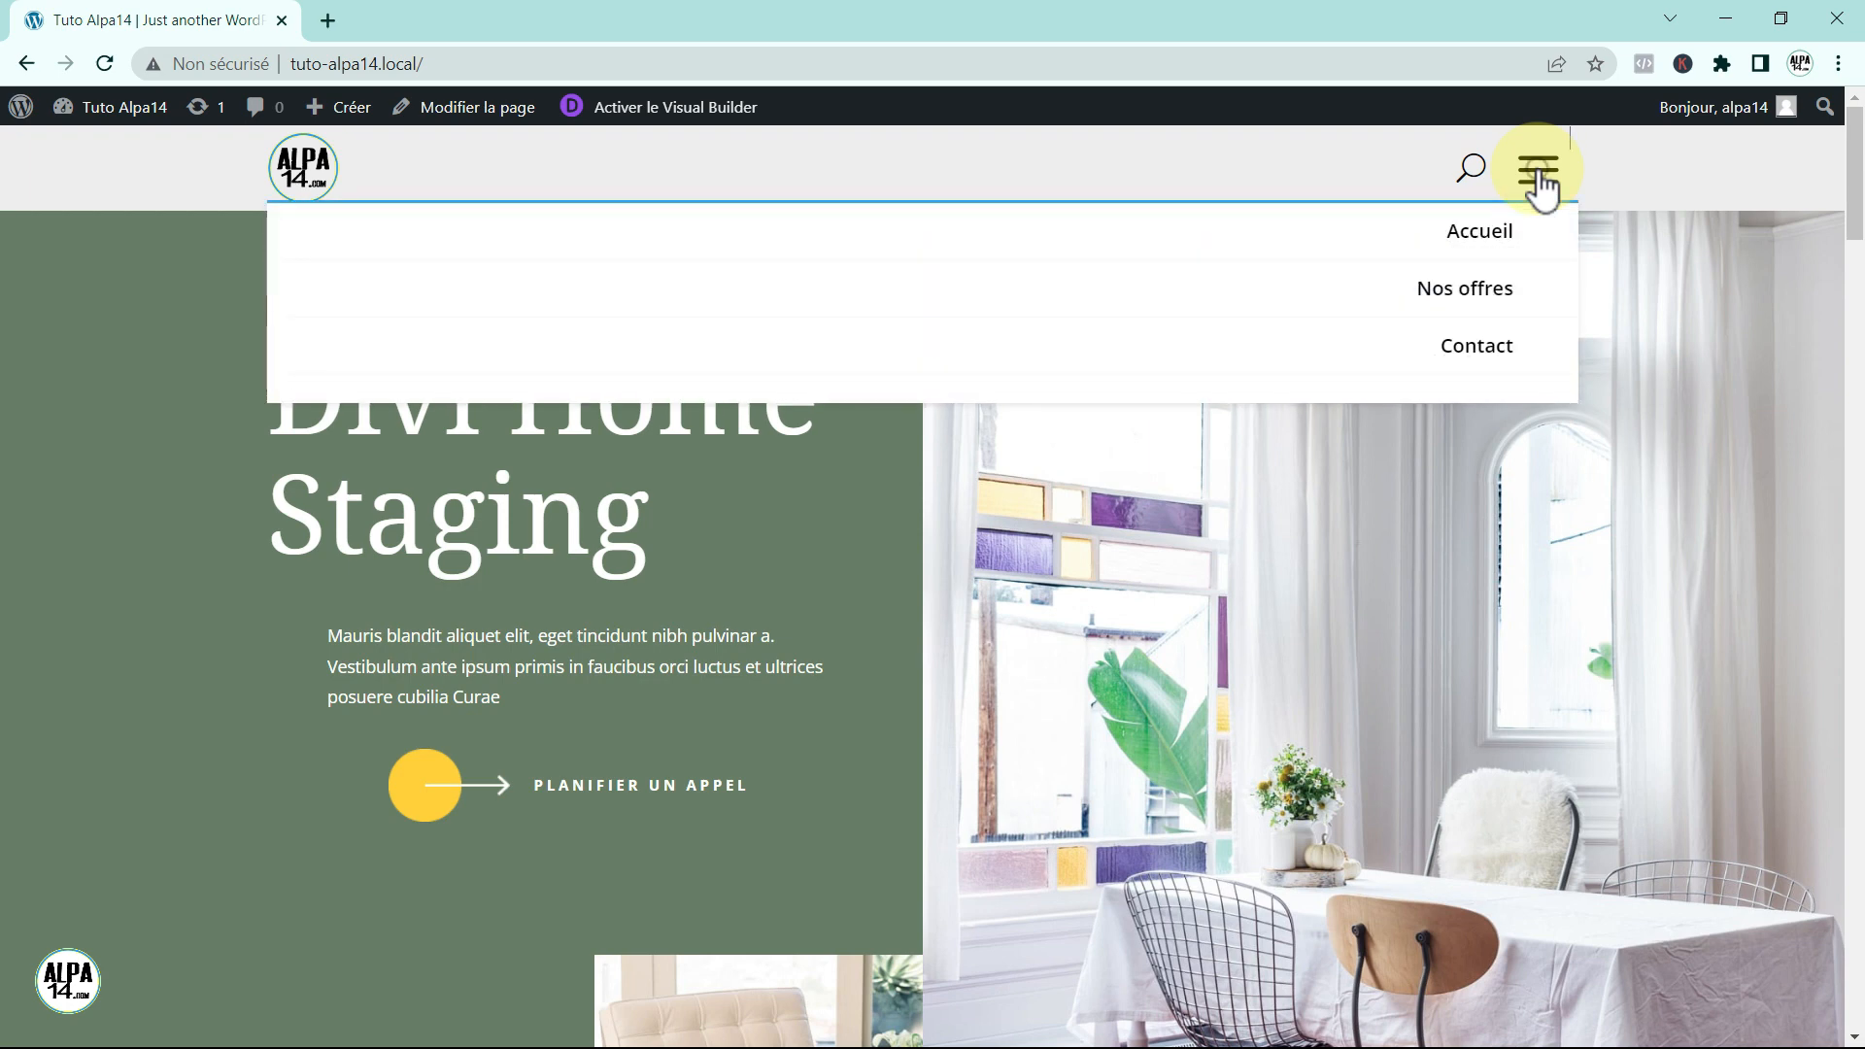
left_click(1539, 177)
left_click(1540, 177)
left_click(1539, 176)
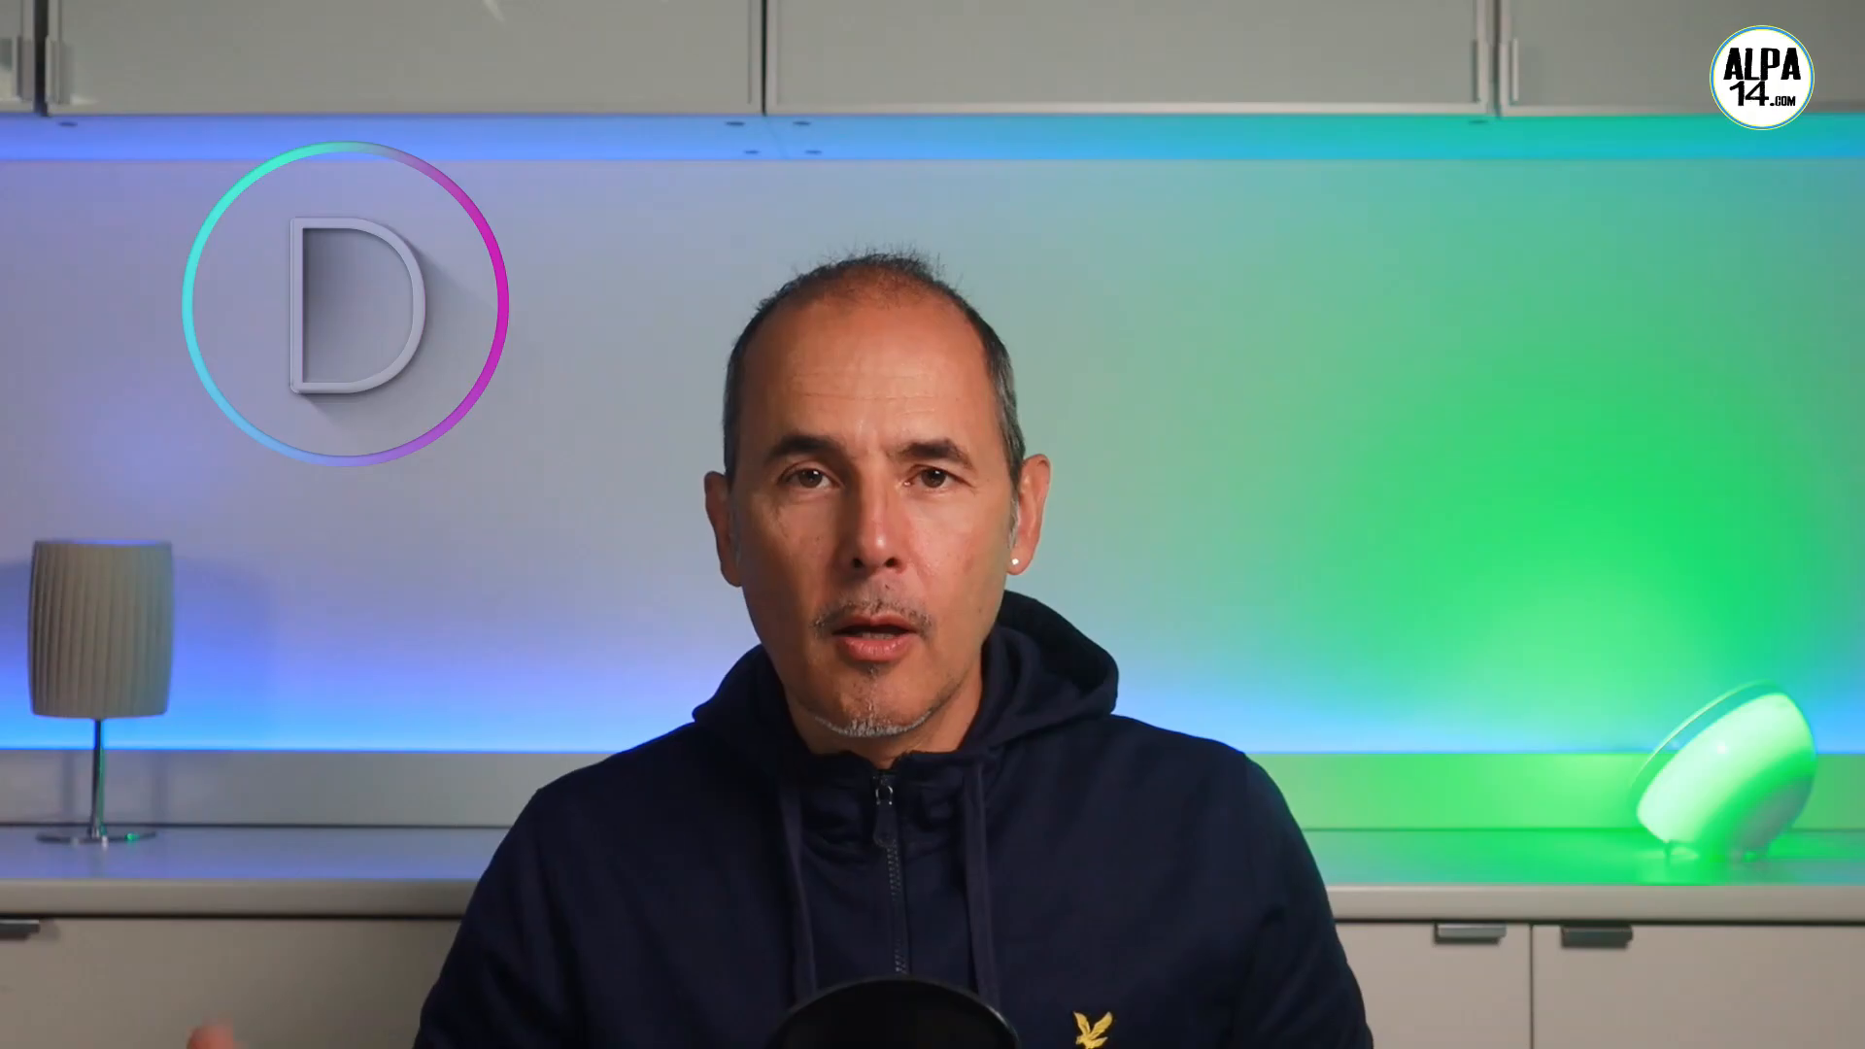